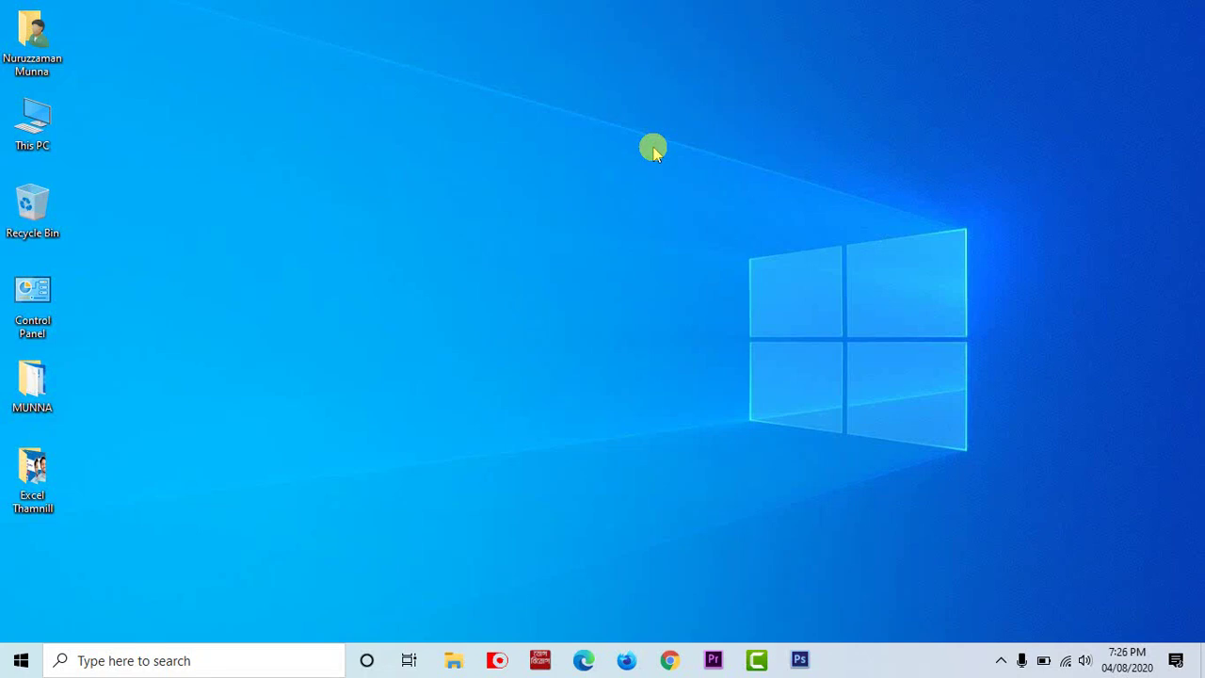
# Launch Excel 2016 from the OFFICE SOFT tiles in the Windows 10 Start menu.
pyautogui.click(22, 661)
pyautogui.click(34, 658)
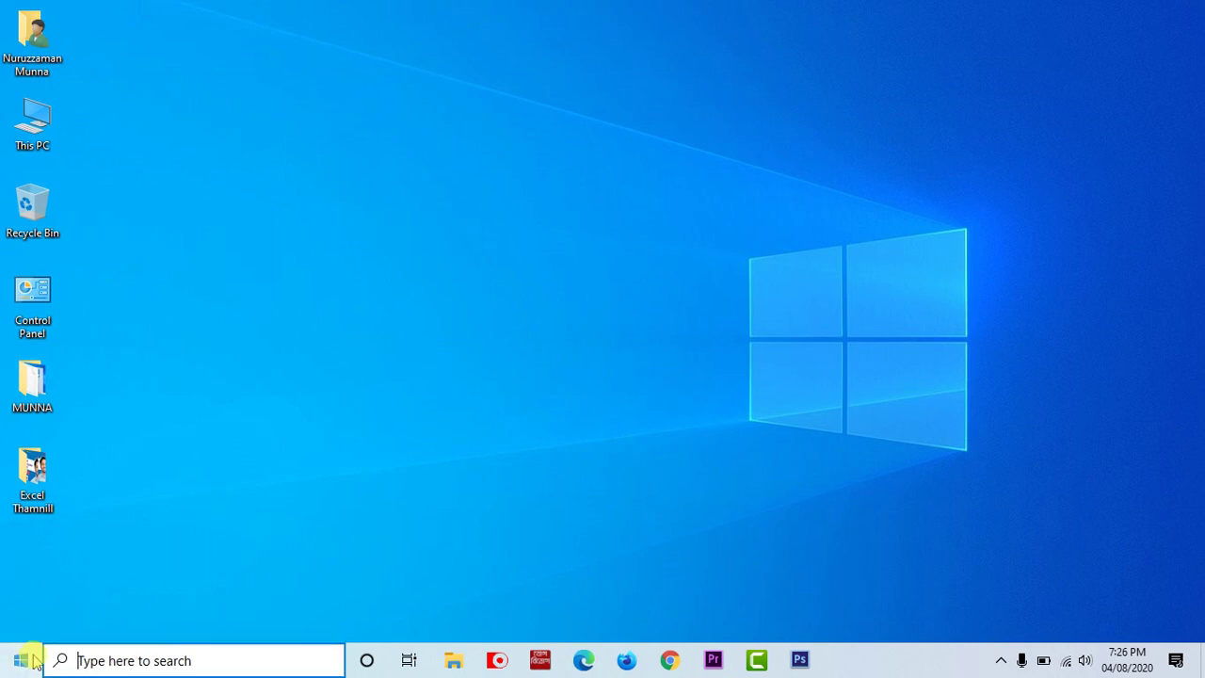
pyautogui.click(34, 659)
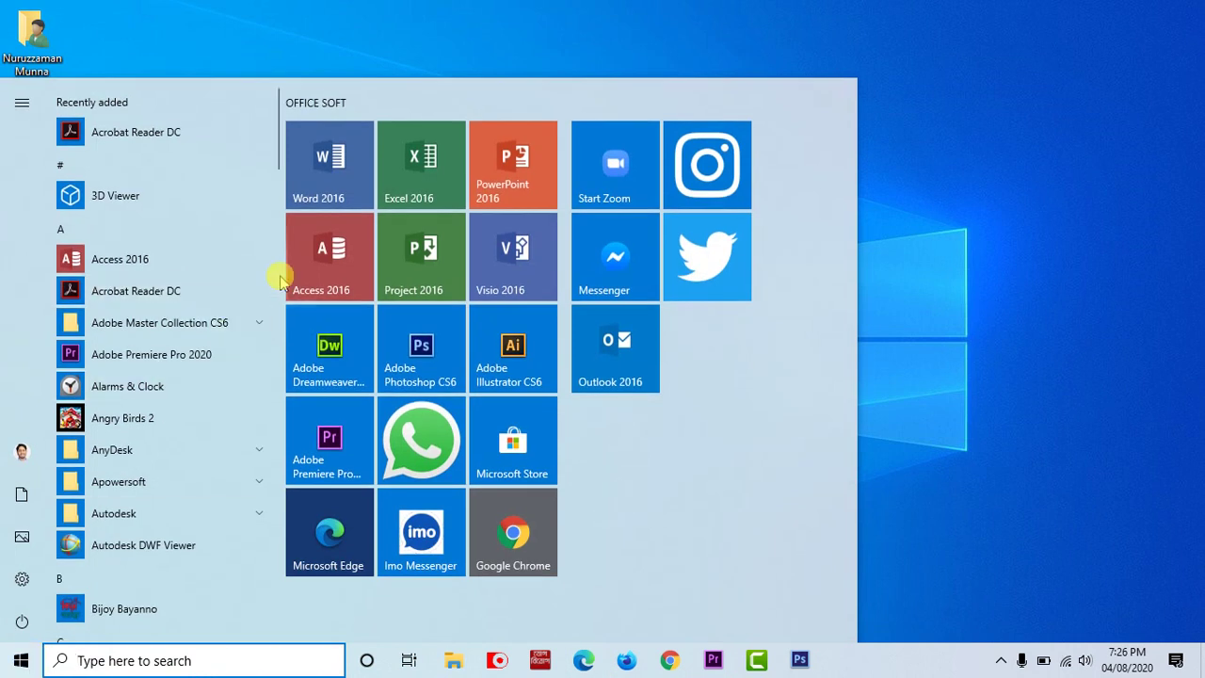
pyautogui.click(401, 178)
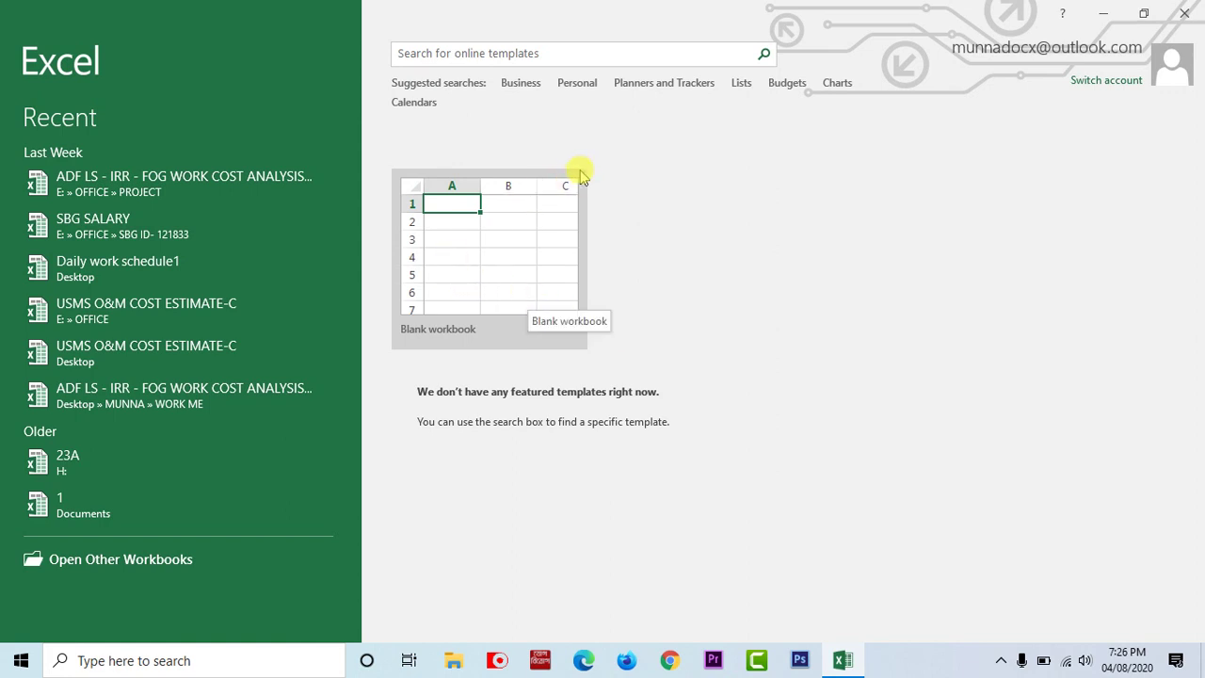
# Create a blank workbook and select a few cells and the range A1:I3 on Sheet1.
pyautogui.click(540, 216)
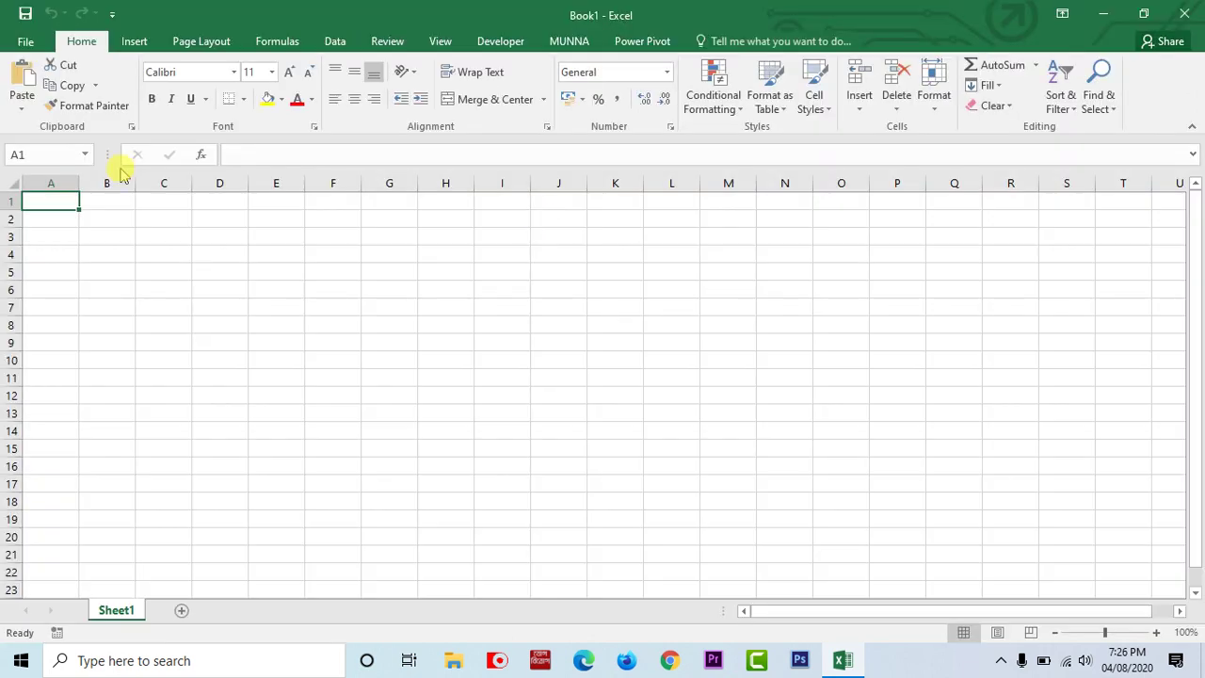
pyautogui.click(198, 270)
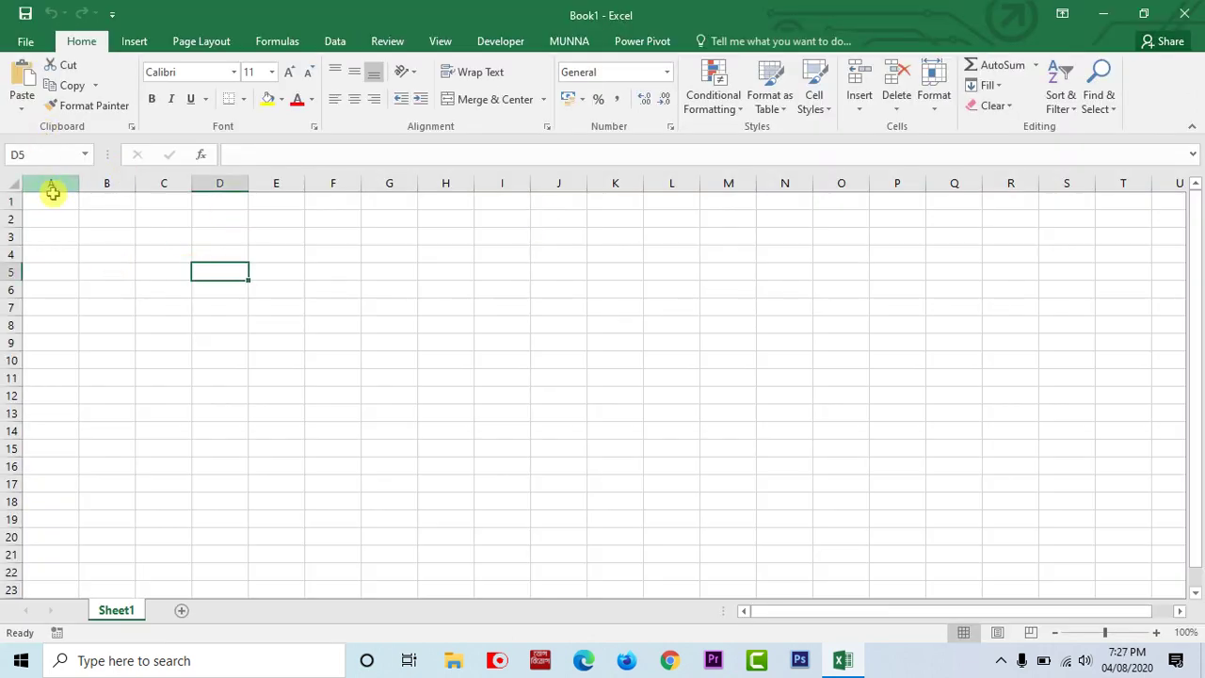
pyautogui.moveTo(54, 199)
pyautogui.mouseDown()
pyautogui.moveTo(514, 231)
pyautogui.moveTo(1137, 521)
pyautogui.mouseUp()
pyautogui.click(732, 511)
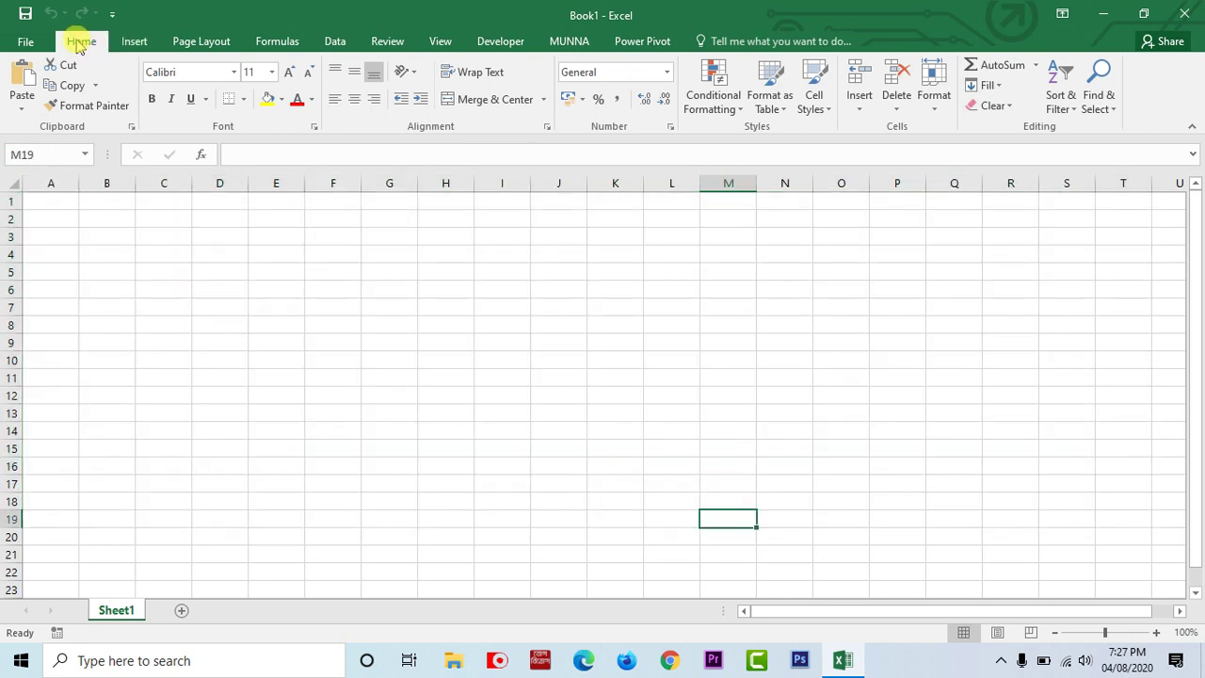
# Glance at the File backstage, then browse the Insert through Developer ribbon tabs.
pyautogui.click(25, 42)
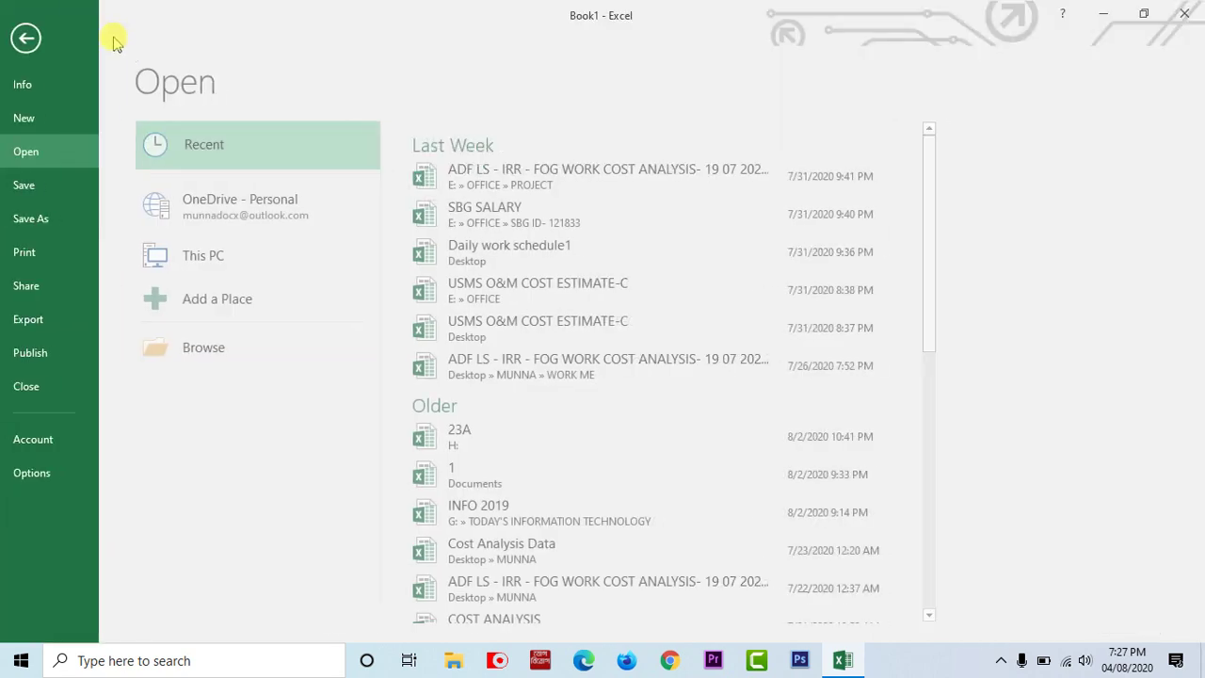
pyautogui.click(31, 34)
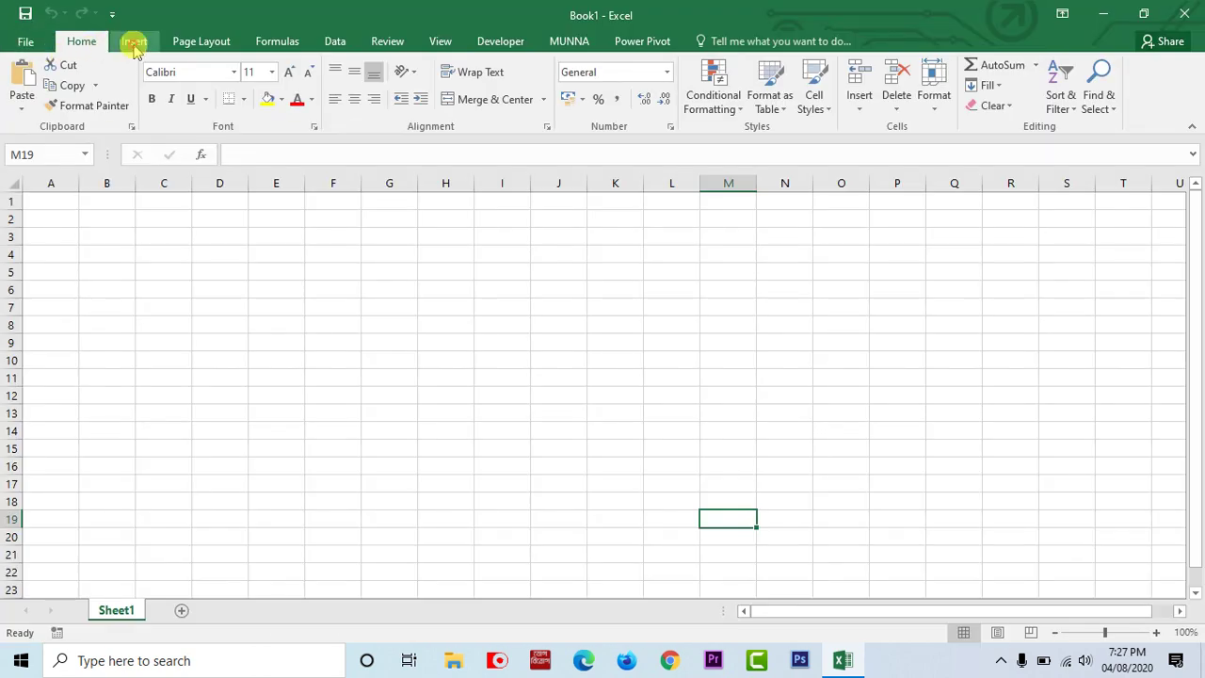
pyautogui.click(133, 41)
pyautogui.click(81, 41)
pyautogui.click(227, 43)
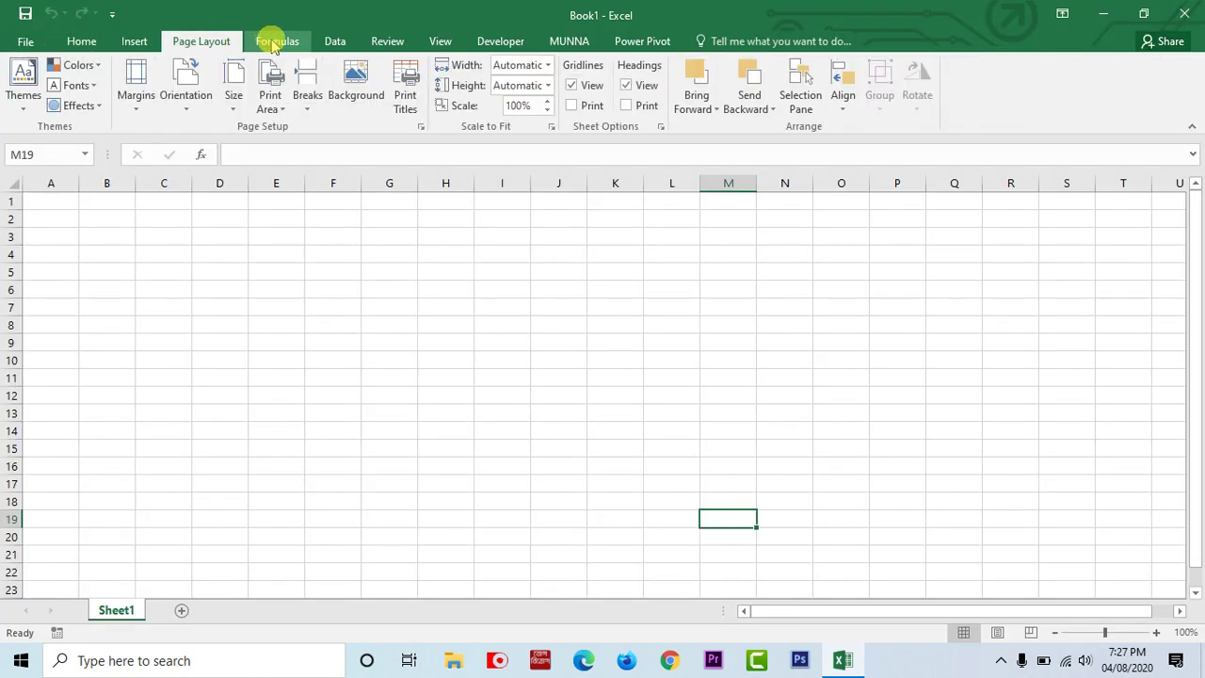
pyautogui.click(277, 41)
pyautogui.click(335, 42)
pyautogui.click(388, 41)
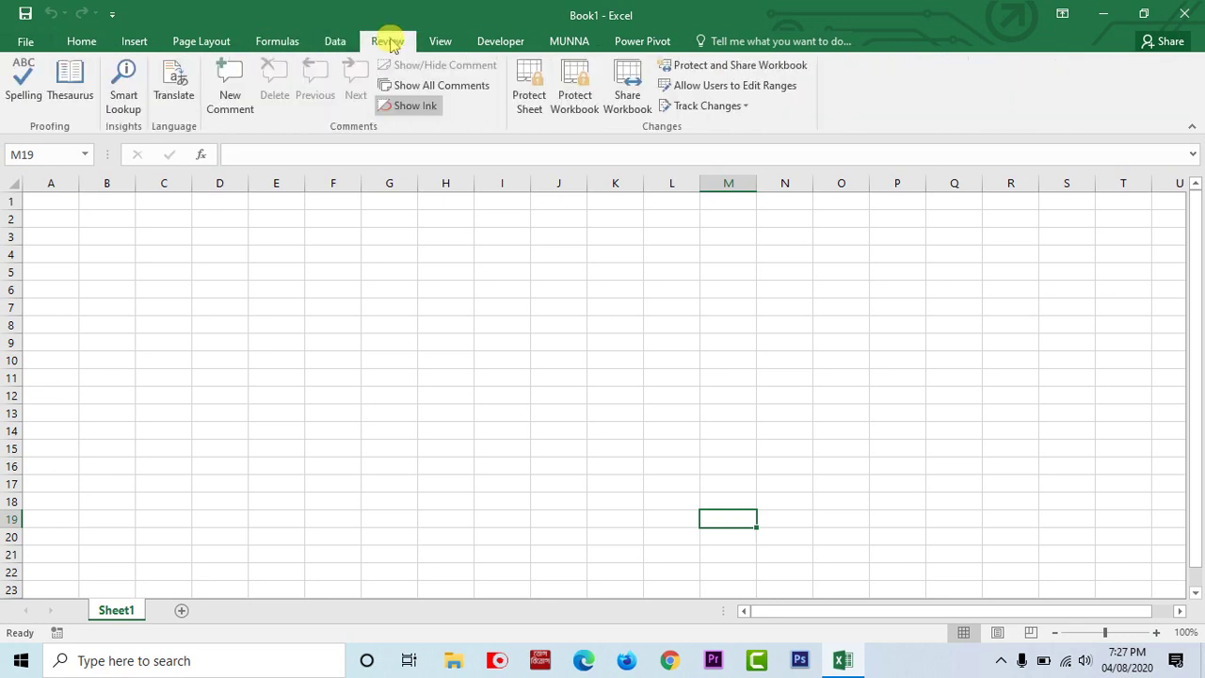
pyautogui.click(439, 41)
pyautogui.click(489, 41)
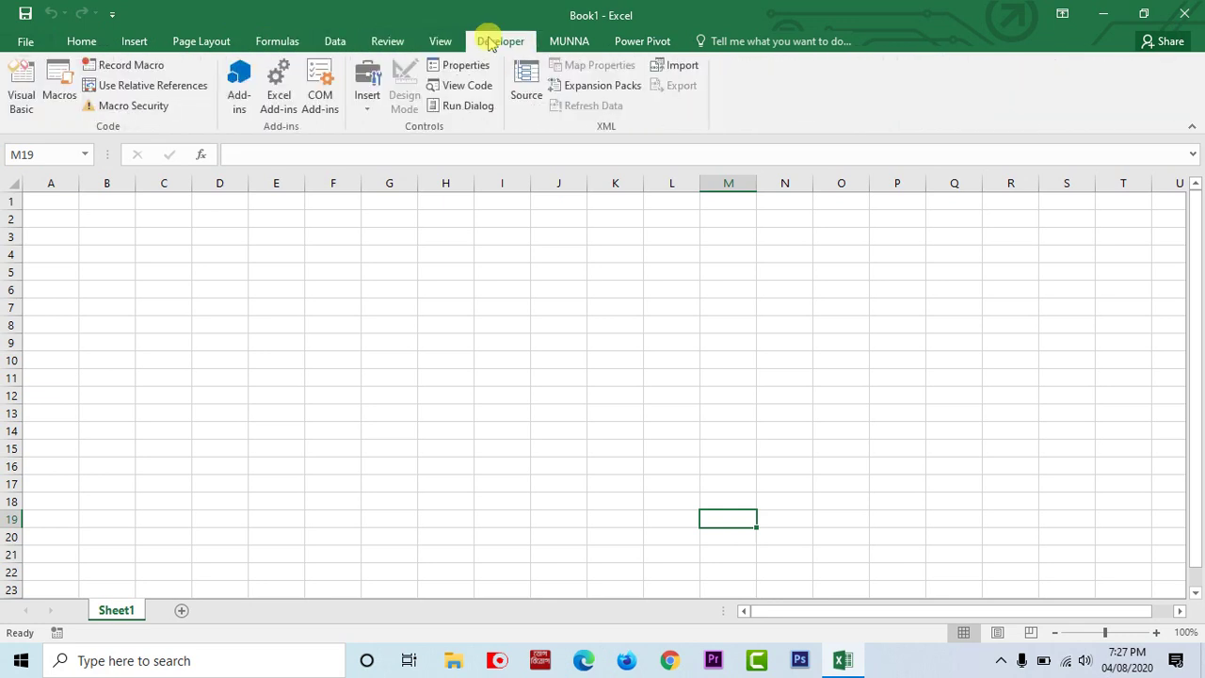
# Switch back and forth between the Developer and custom tabs, ending on Home.
pyautogui.click(566, 41)
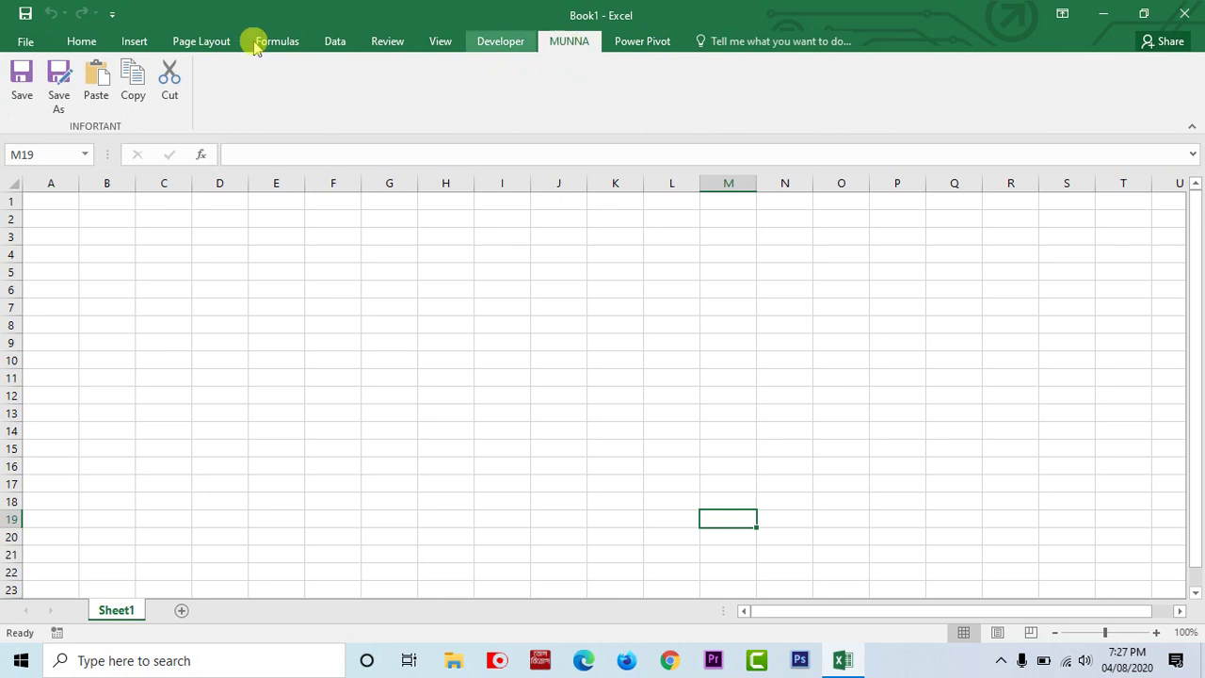
pyautogui.click(492, 41)
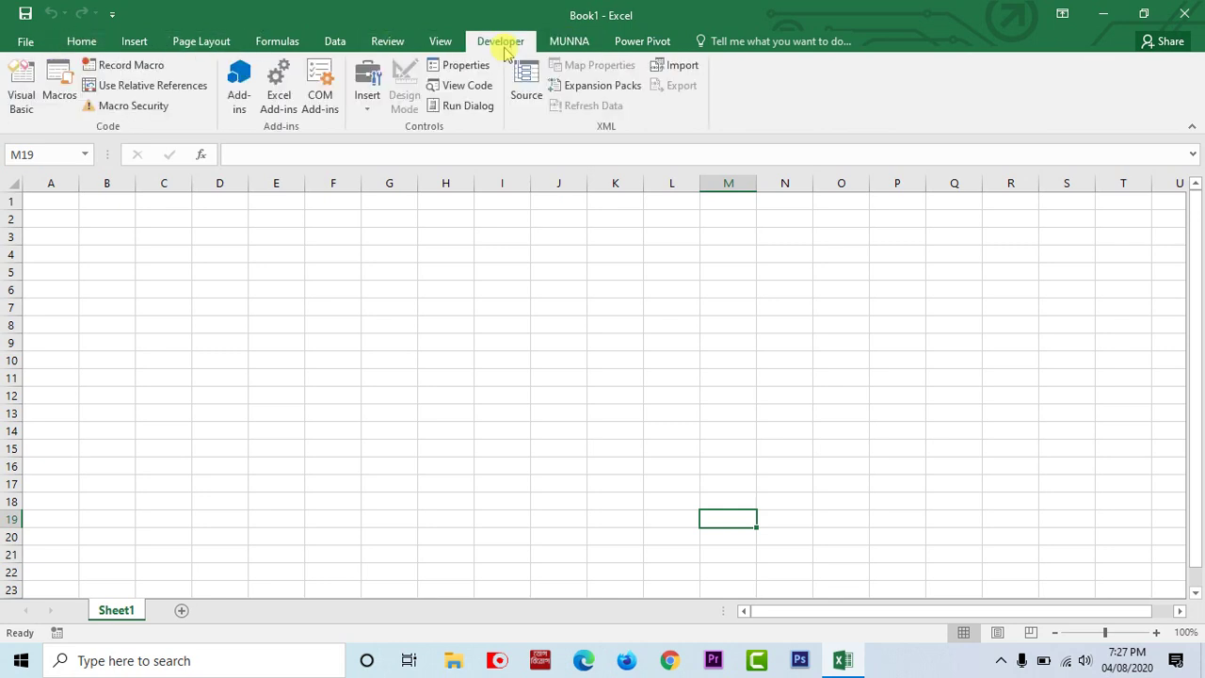
pyautogui.click(563, 43)
pyautogui.click(497, 42)
pyautogui.click(565, 43)
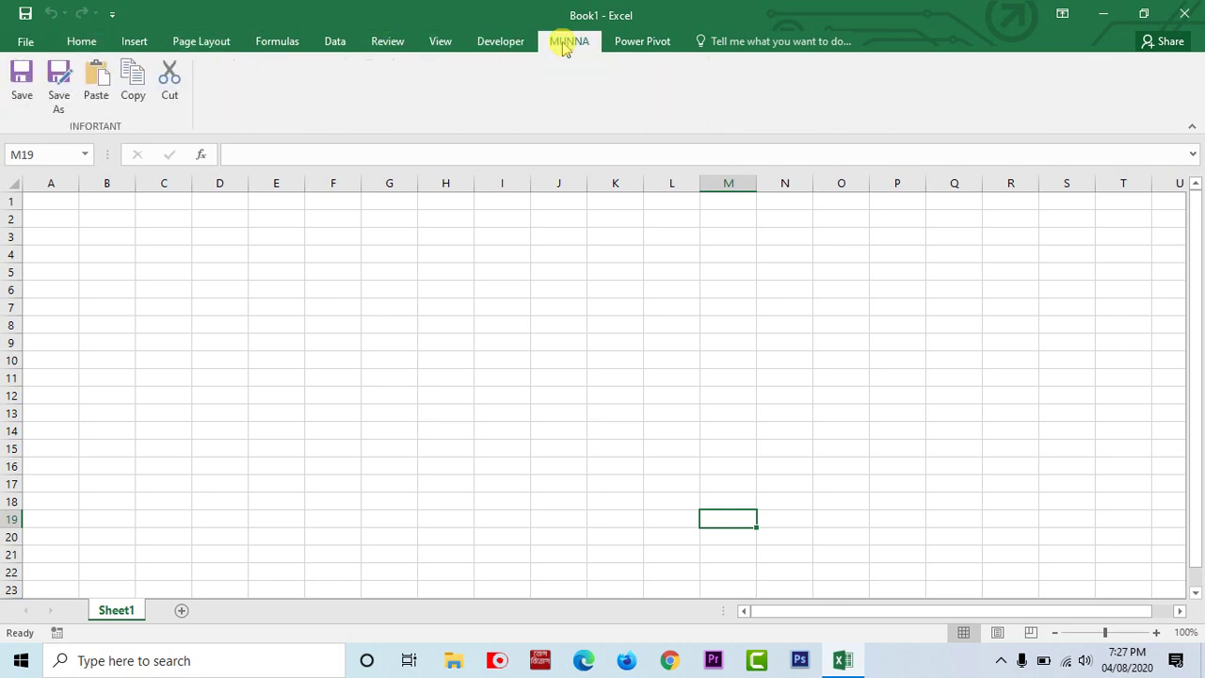
pyautogui.click(497, 41)
pyautogui.click(81, 42)
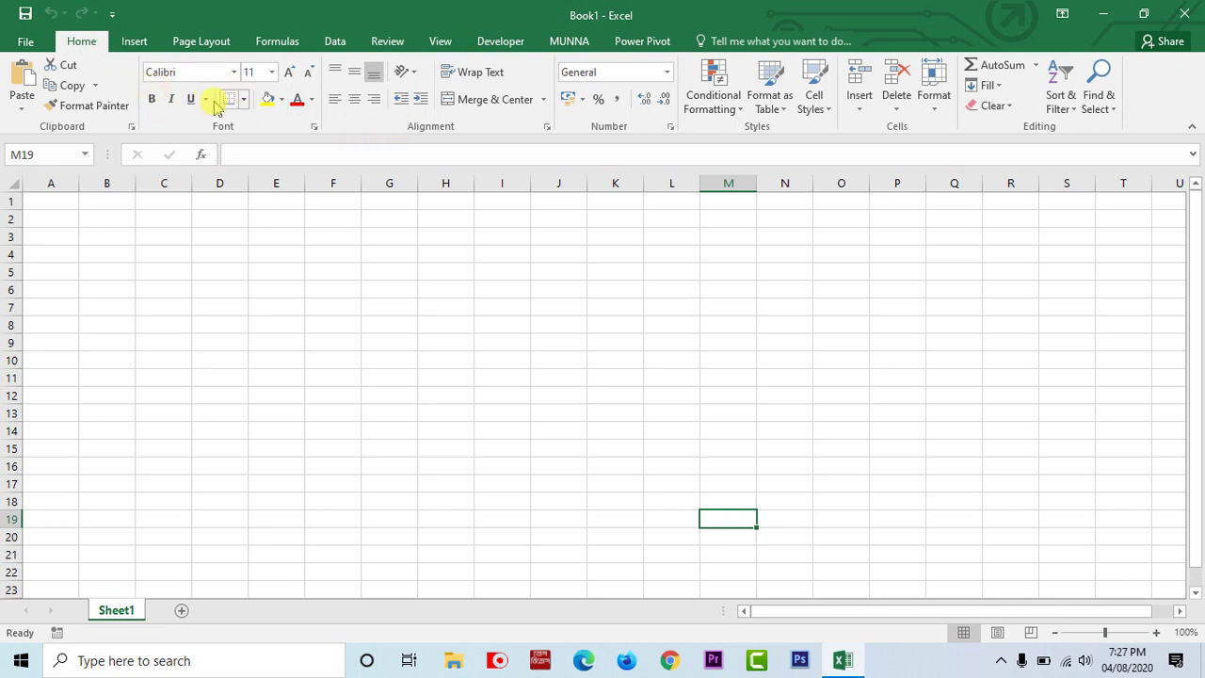
# Open and close the font list, select a block from A1, then edit cell F10.
pyautogui.click(232, 73)
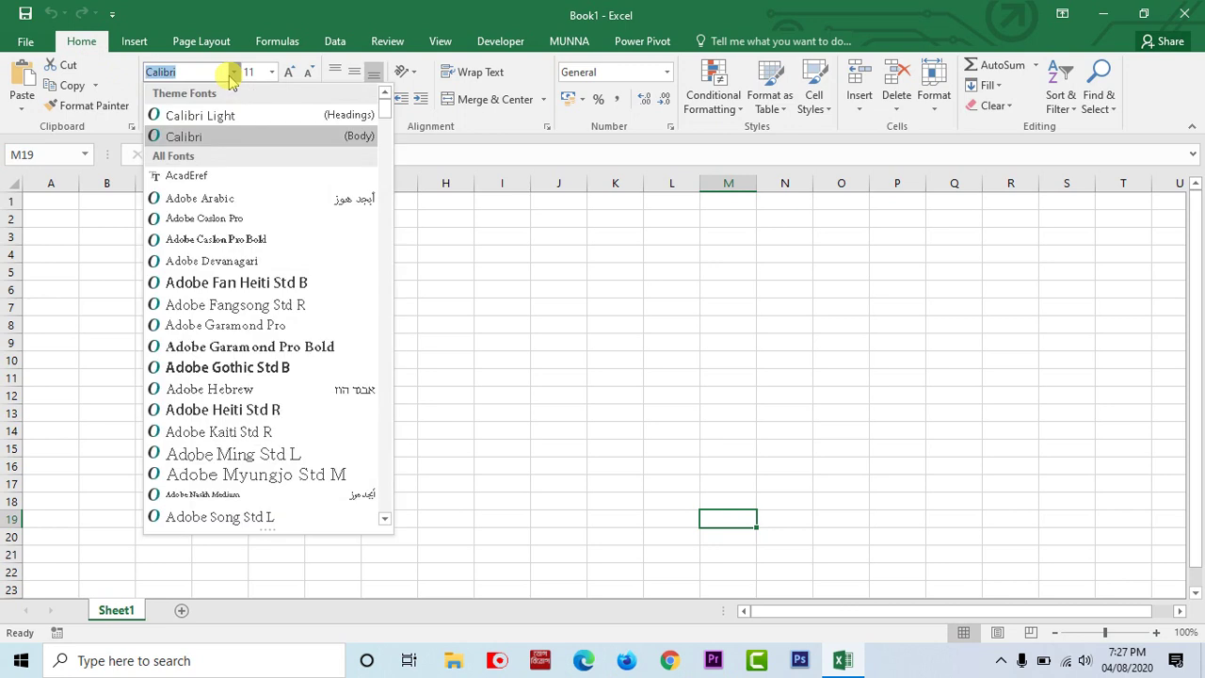
pyautogui.click(233, 74)
pyautogui.click(638, 367)
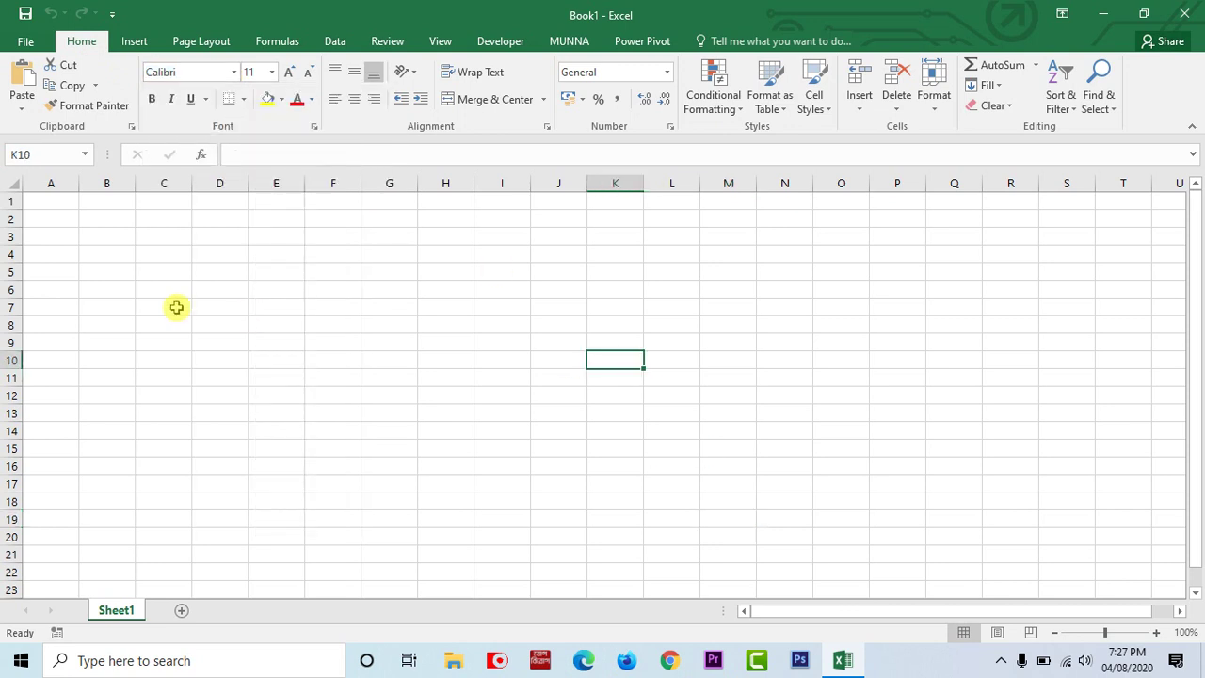
pyautogui.click(54, 203)
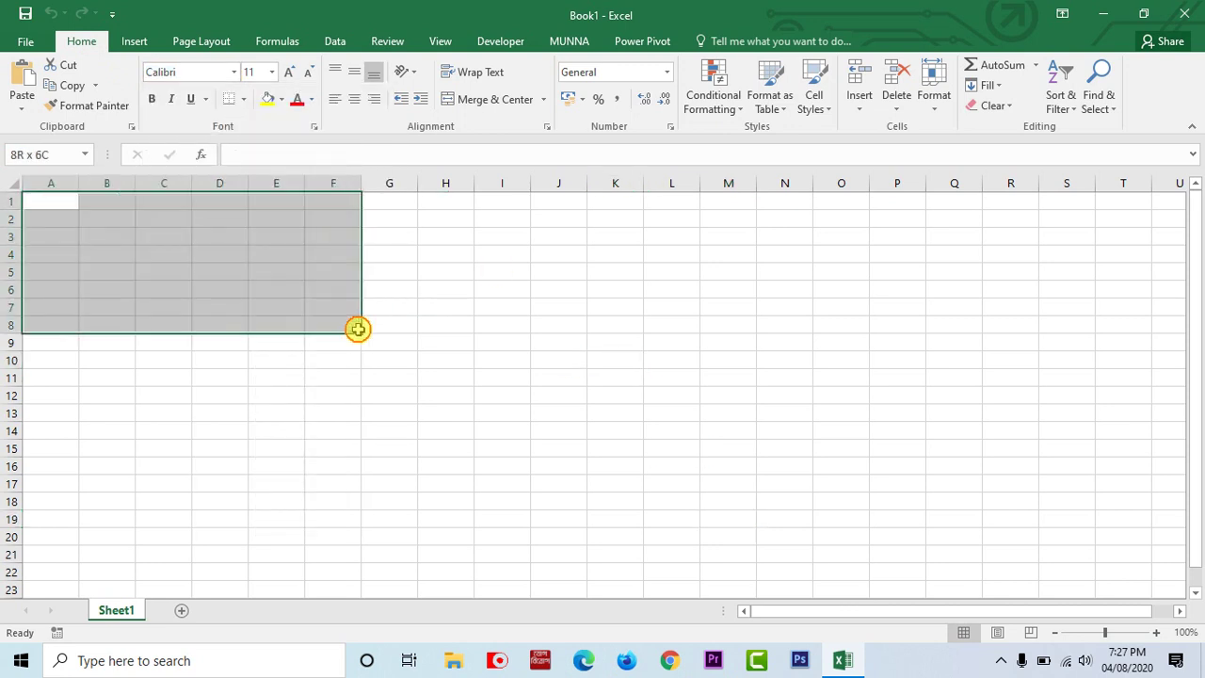
pyautogui.moveTo(55, 203); pyautogui.dragTo(665, 446)
pyautogui.click(359, 360)
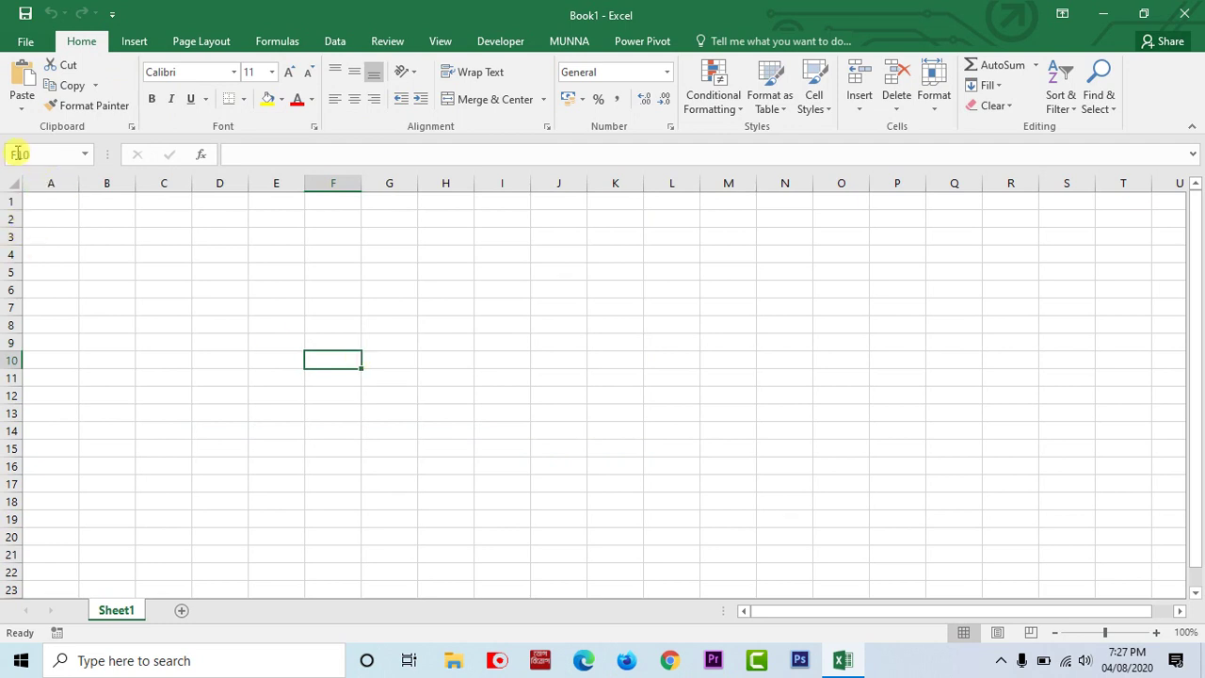
pyautogui.click(333, 153)
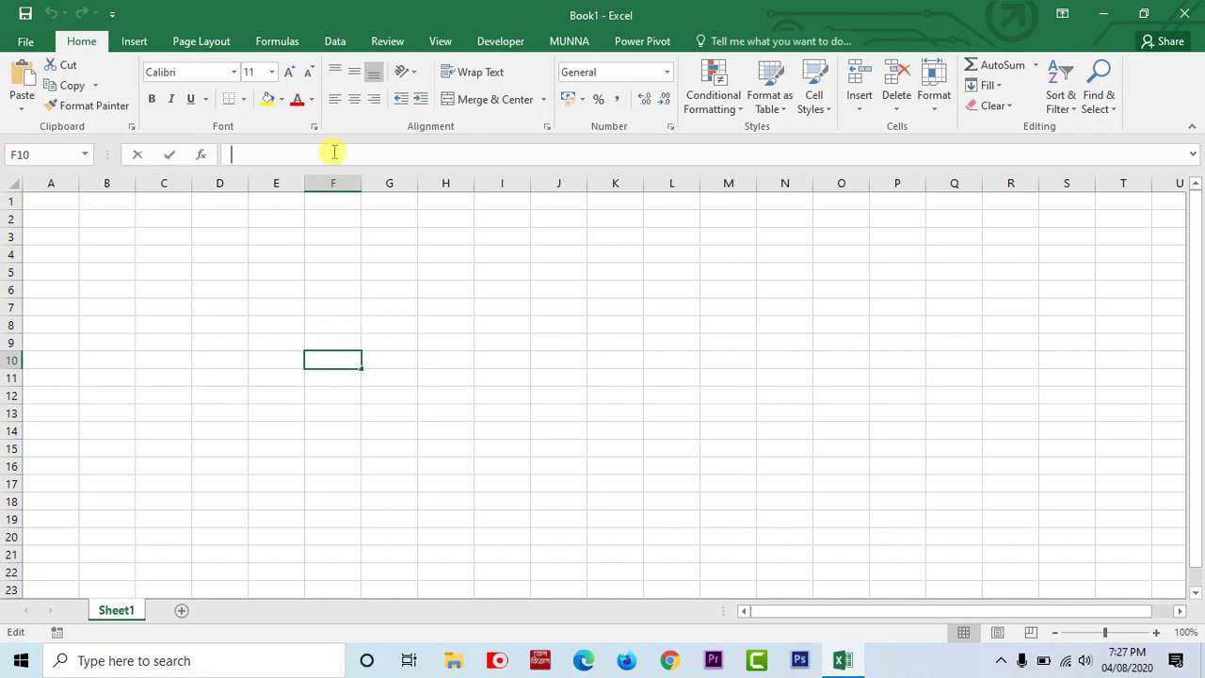
# Hide and restore the formula bar from the View tab.
pyautogui.click(435, 44)
pyautogui.click(315, 220)
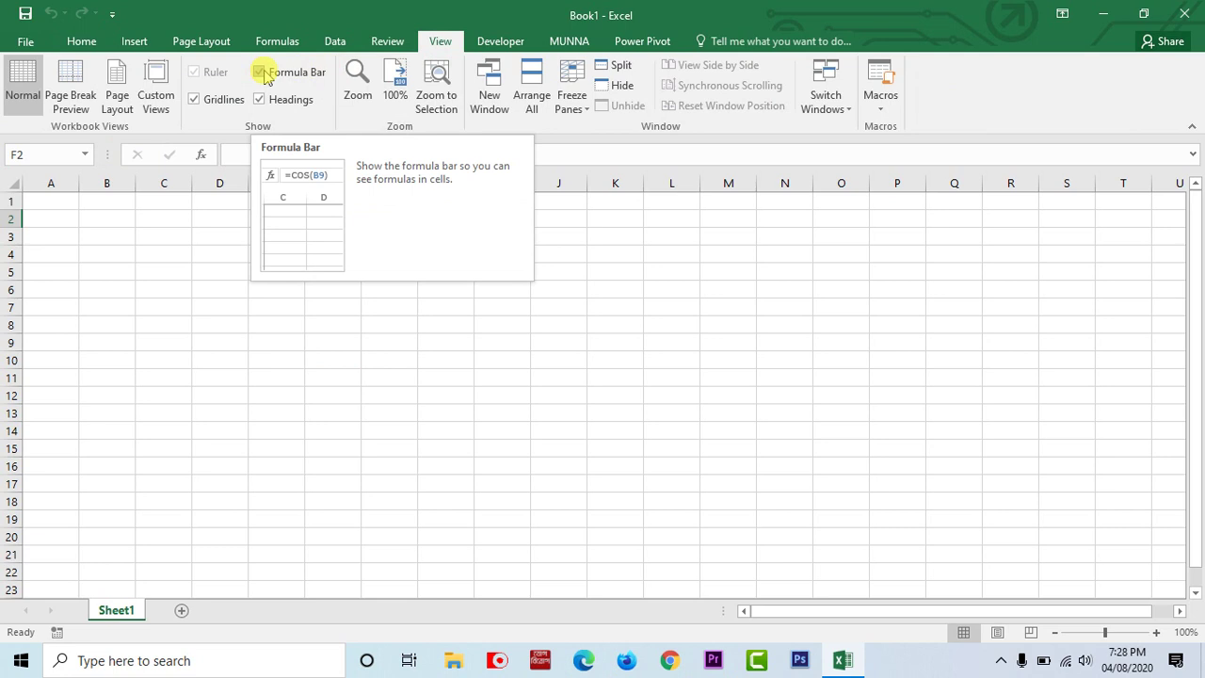
pyautogui.click(260, 73)
pyautogui.click(260, 73)
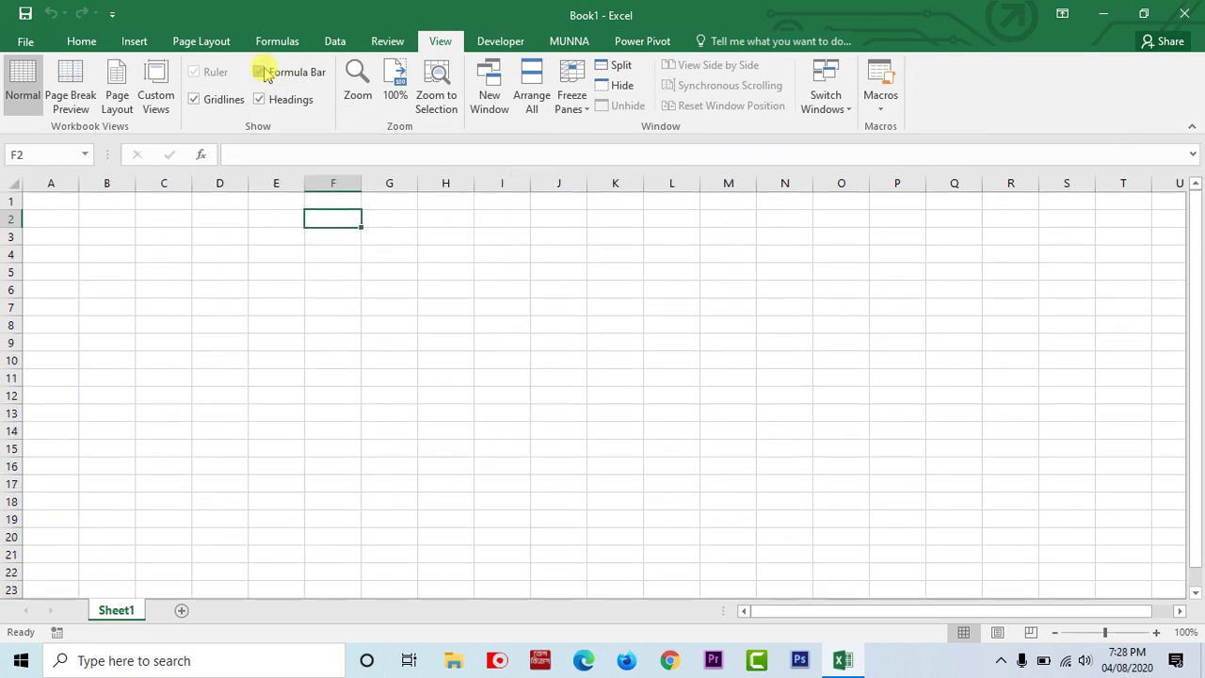
pyautogui.click(233, 152)
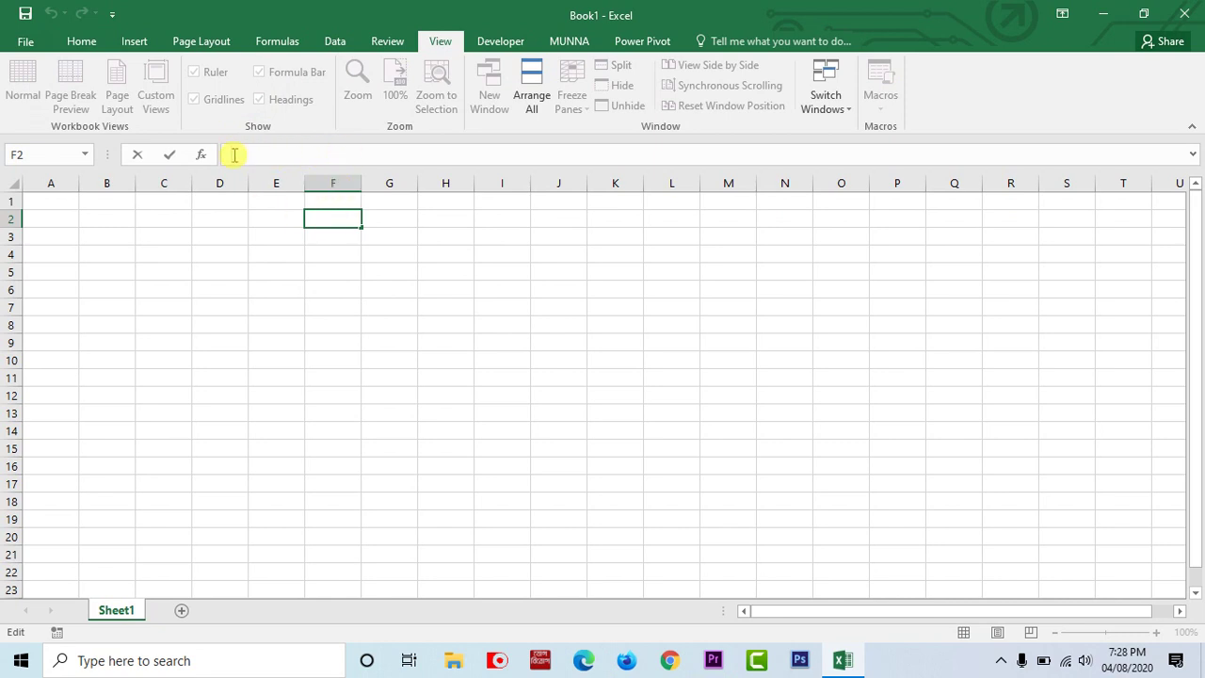
pyautogui.click(231, 273)
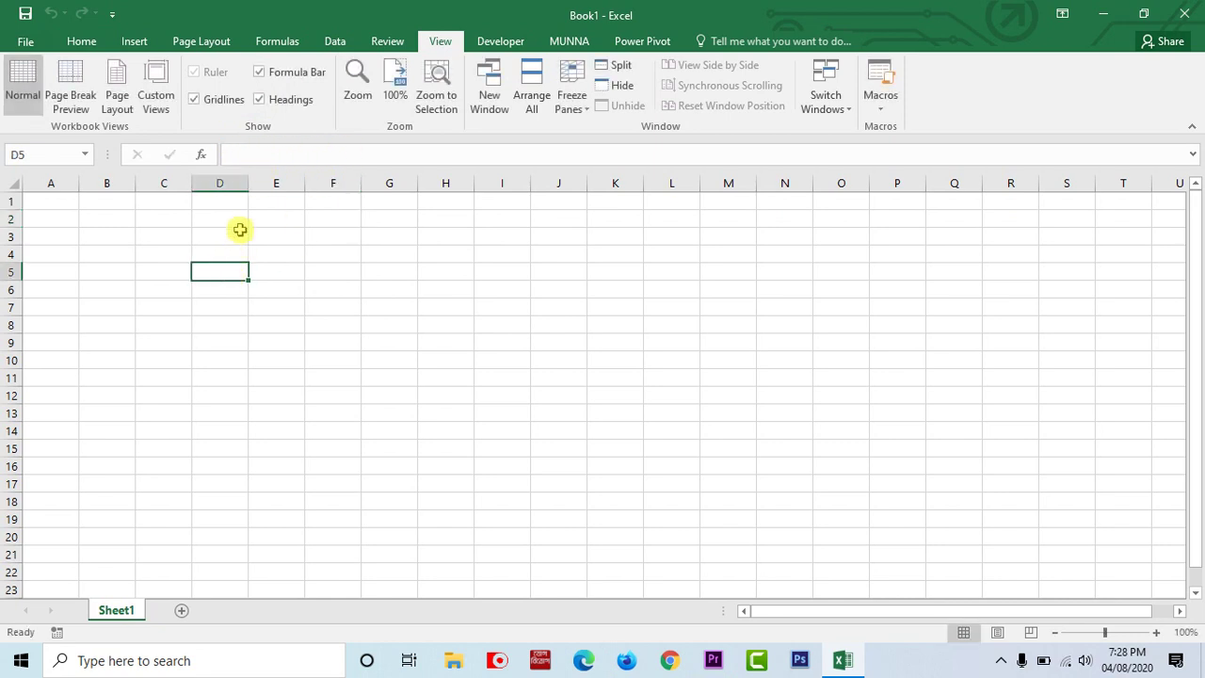
# Hide and restore gridlines, select D4:I16, then hide and restore row and column headings.
pyautogui.click(228, 104)
pyautogui.click(228, 103)
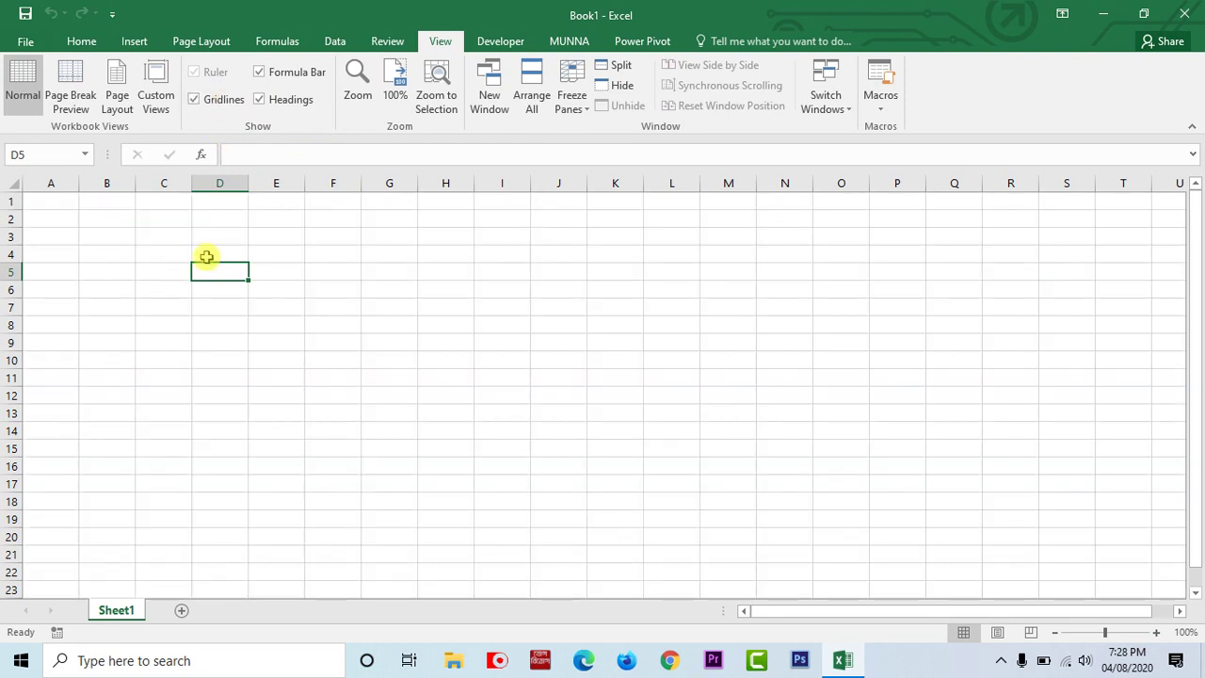
pyautogui.moveTo(207, 254); pyautogui.dragTo(395, 518)
pyautogui.moveTo(474, 468); pyautogui.dragTo(478, 468)
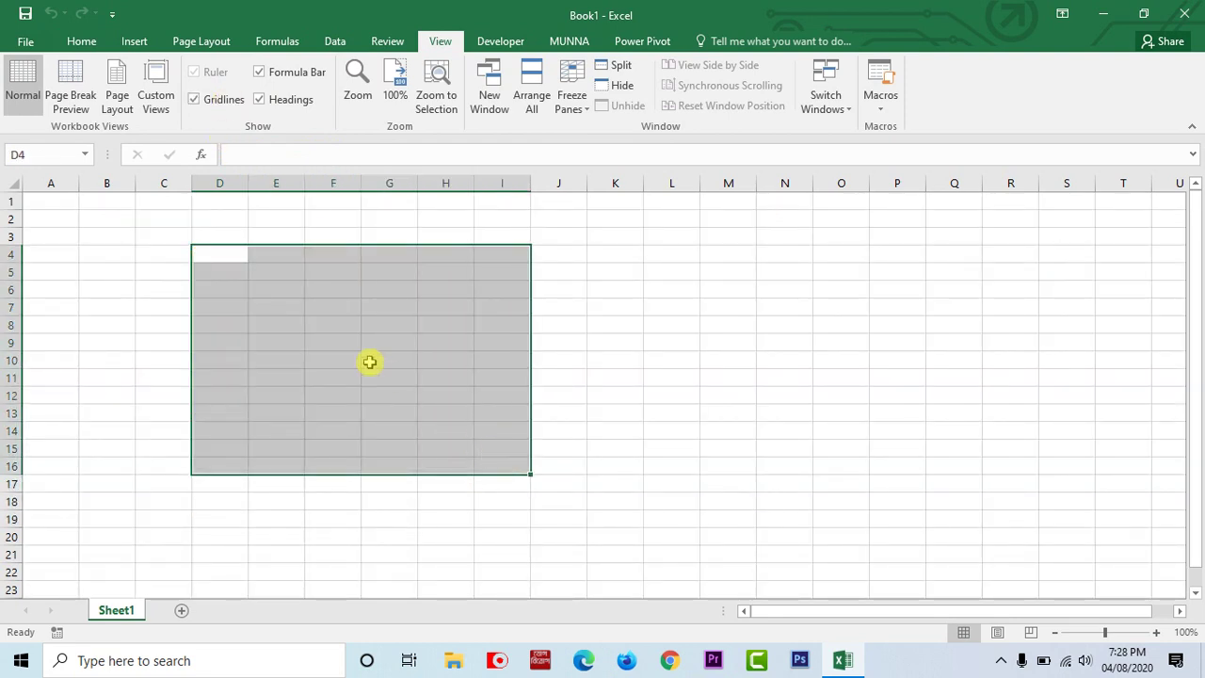
pyautogui.click(391, 327)
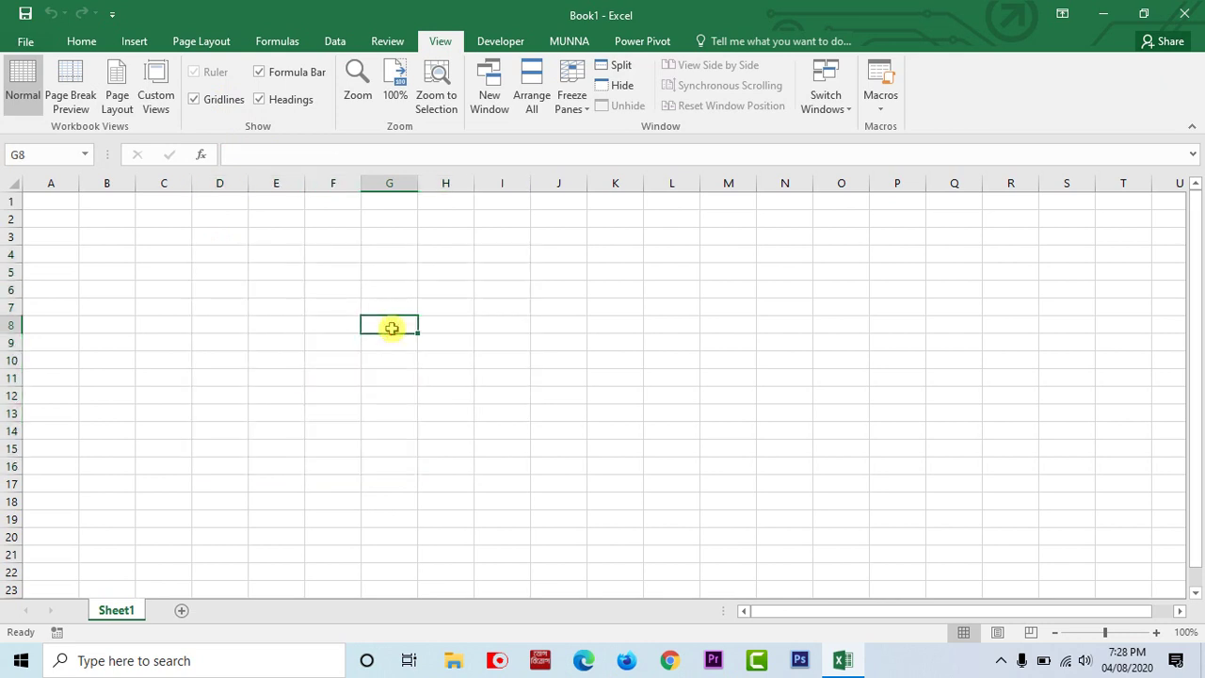
pyautogui.click(262, 102)
pyautogui.click(264, 102)
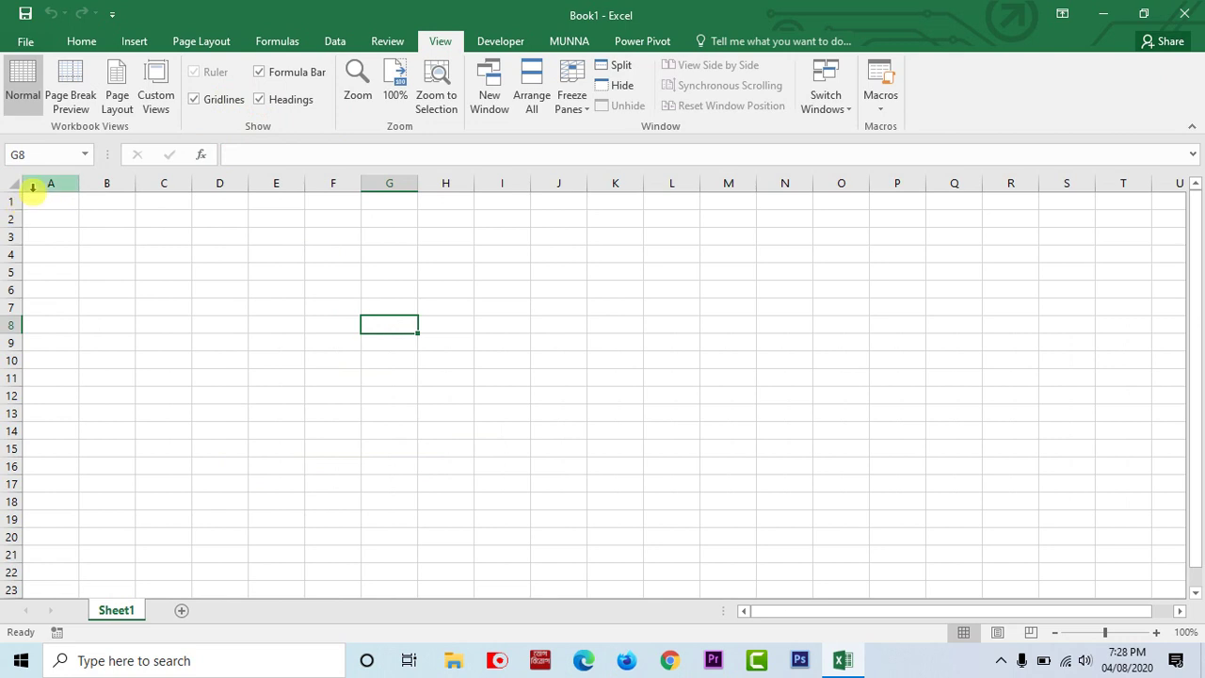
pyautogui.moveTo(37, 184); pyautogui.dragTo(271, 195)
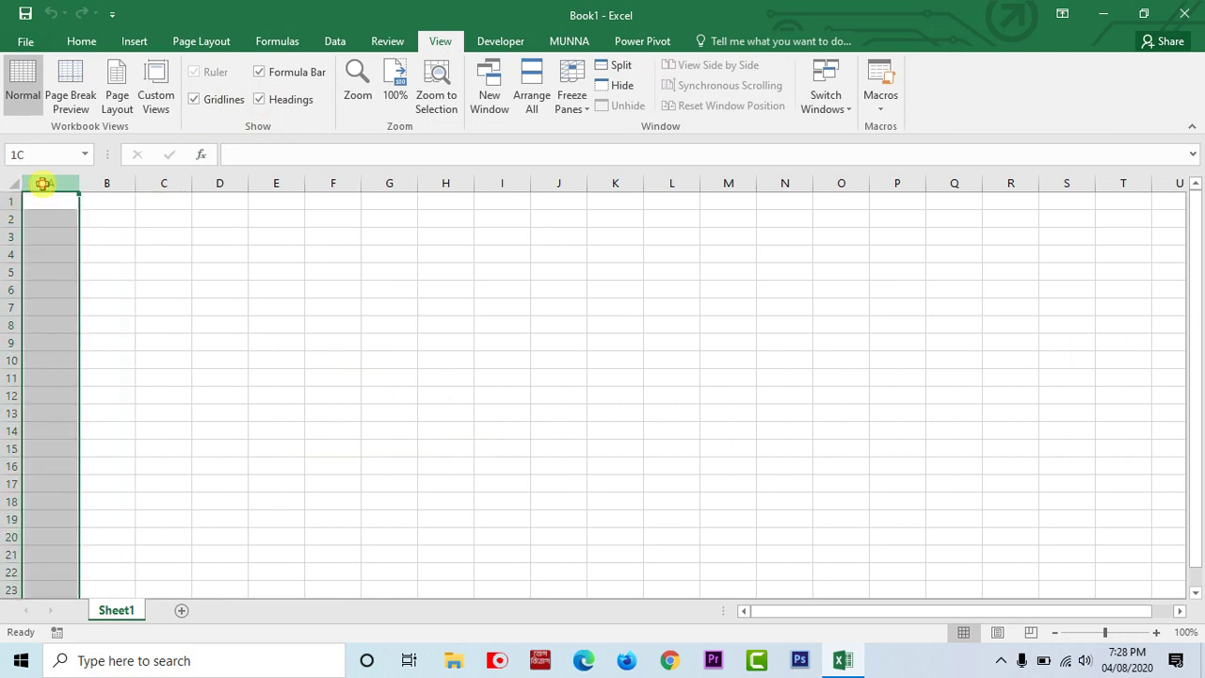
# Hide headings, gridlines and formula bar together, then restore all three and return to Home.
pyautogui.click(264, 101)
pyautogui.click(224, 100)
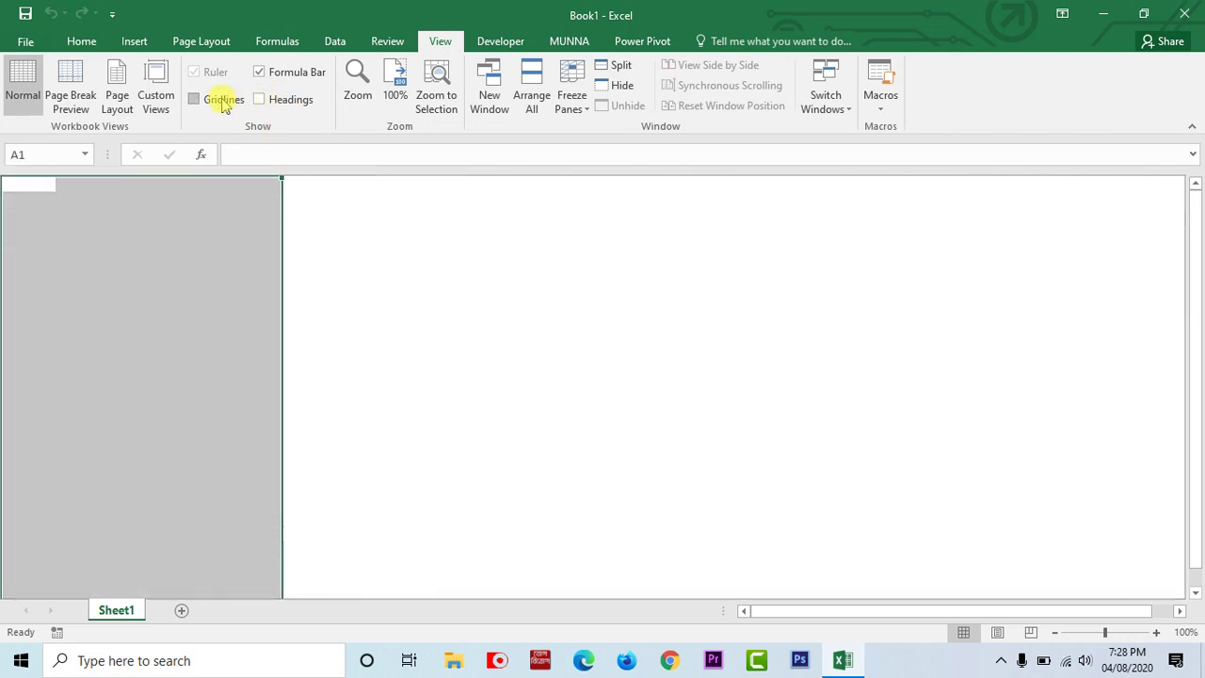
pyautogui.click(268, 73)
pyautogui.click(399, 294)
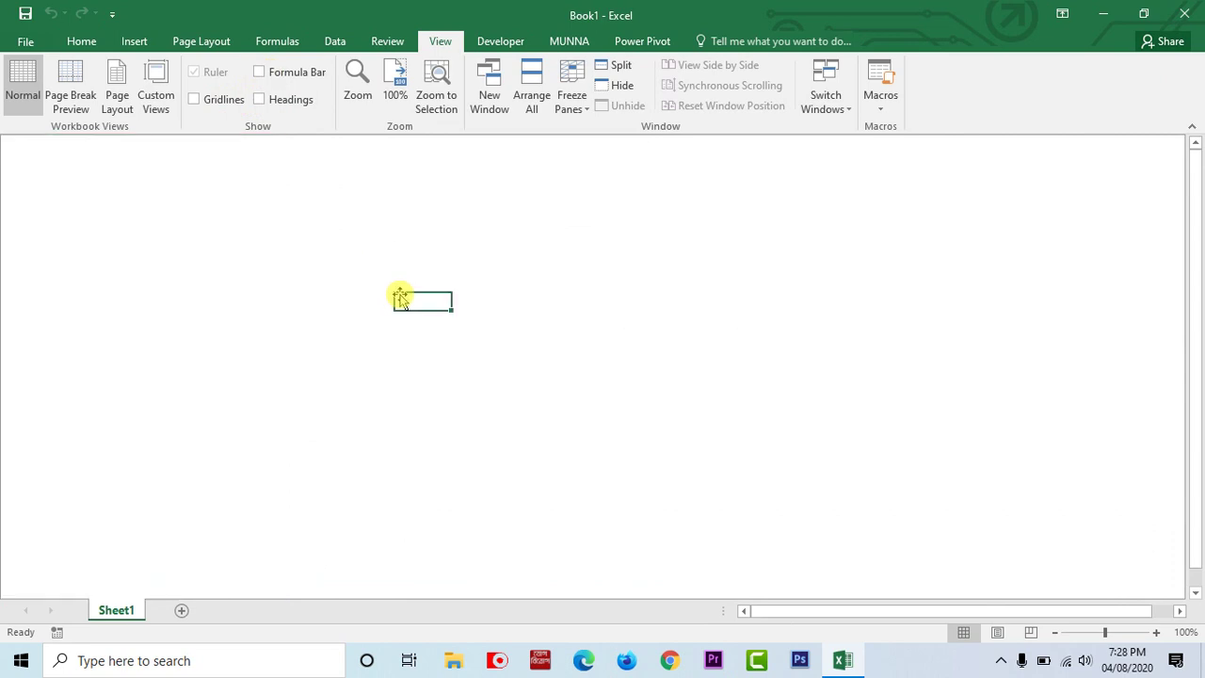
pyautogui.click(215, 101)
pyautogui.click(260, 99)
pyautogui.click(268, 72)
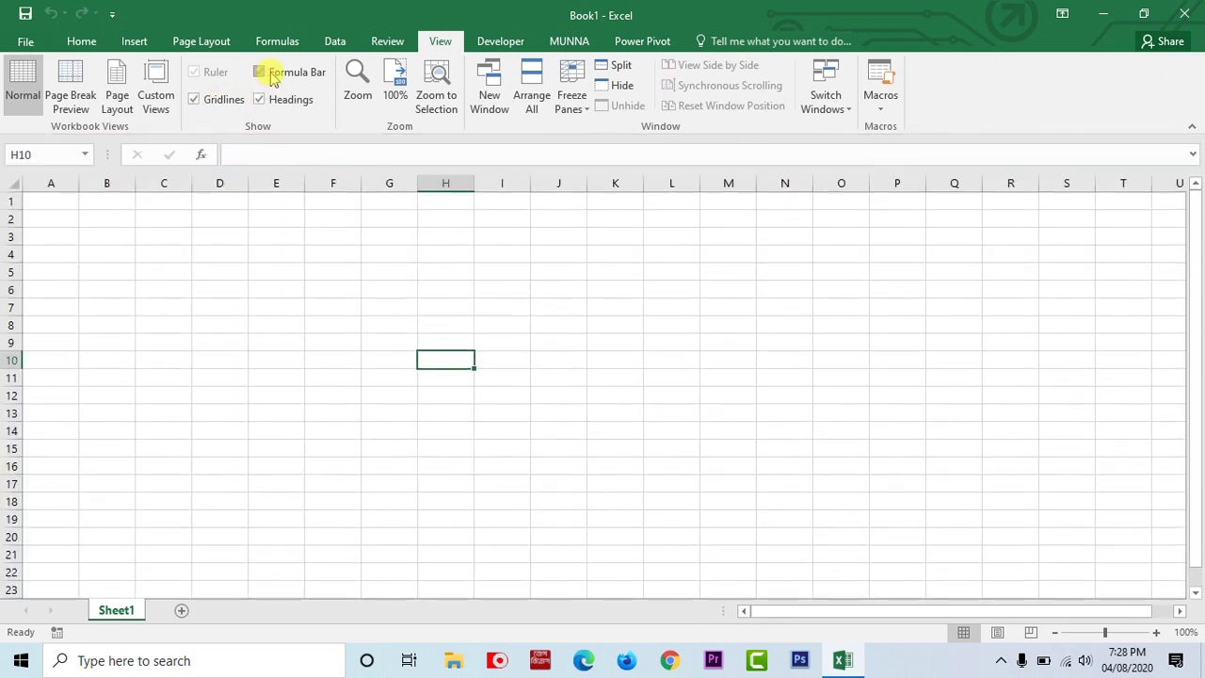
pyautogui.click(478, 285)
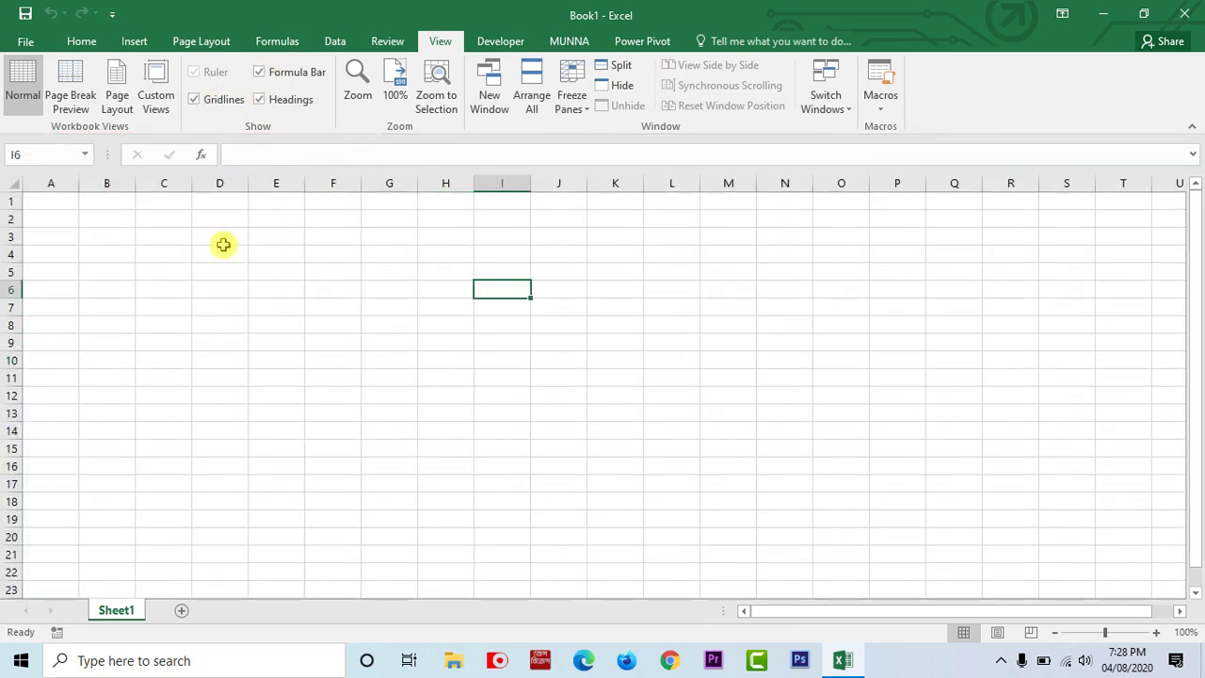
pyautogui.click(81, 42)
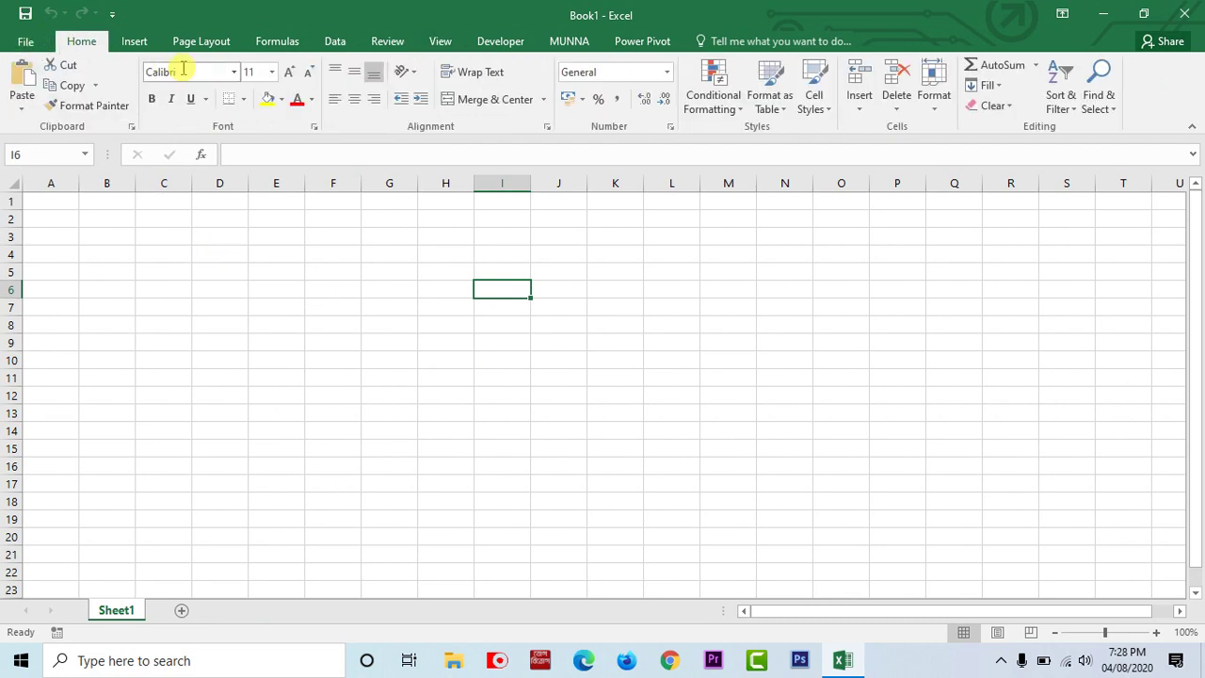
# Browse the Insert, Page Layout, Formulas, Data, Review, View and Developer tabs, ending on File's Info page.
pyautogui.click(135, 41)
pyautogui.click(201, 41)
pyautogui.click(268, 45)
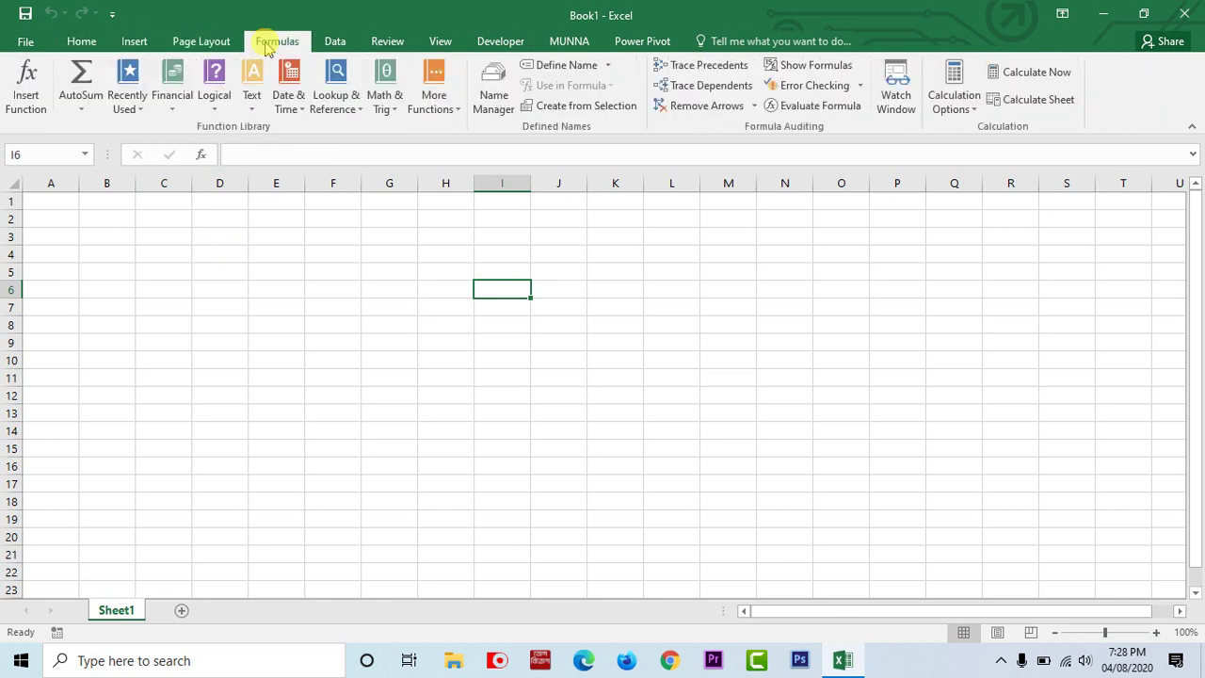
pyautogui.click(335, 41)
pyautogui.click(387, 42)
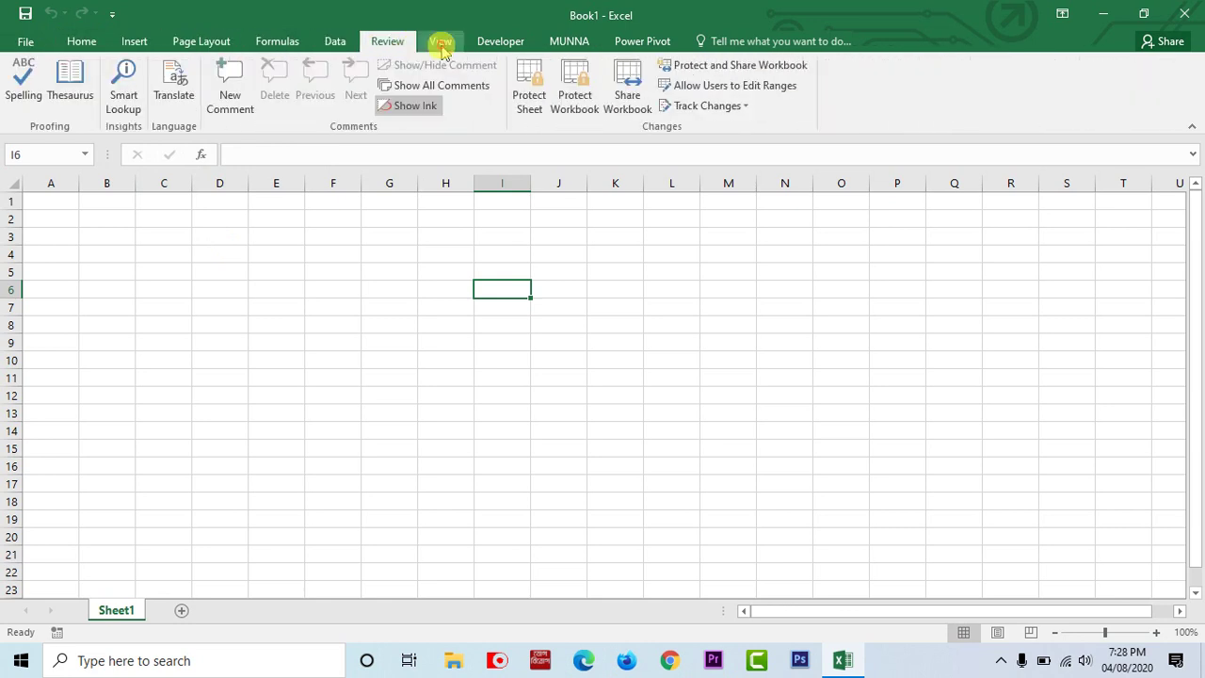
pyautogui.click(441, 44)
pyautogui.click(482, 42)
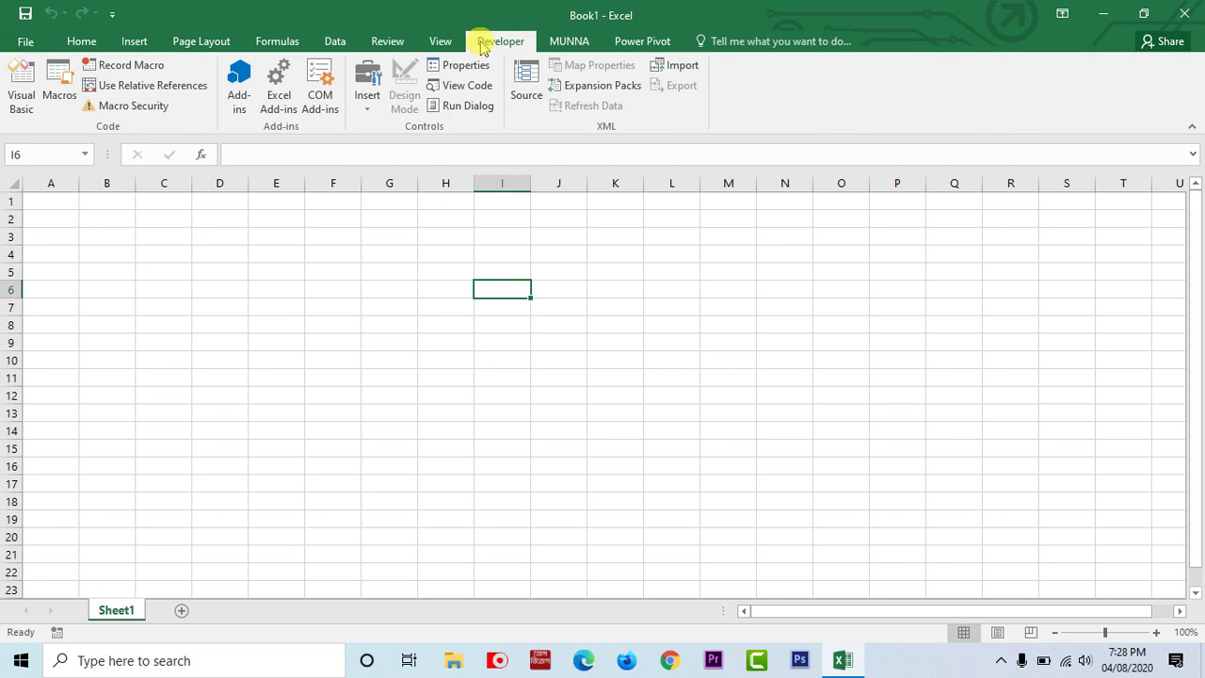
pyautogui.click(29, 43)
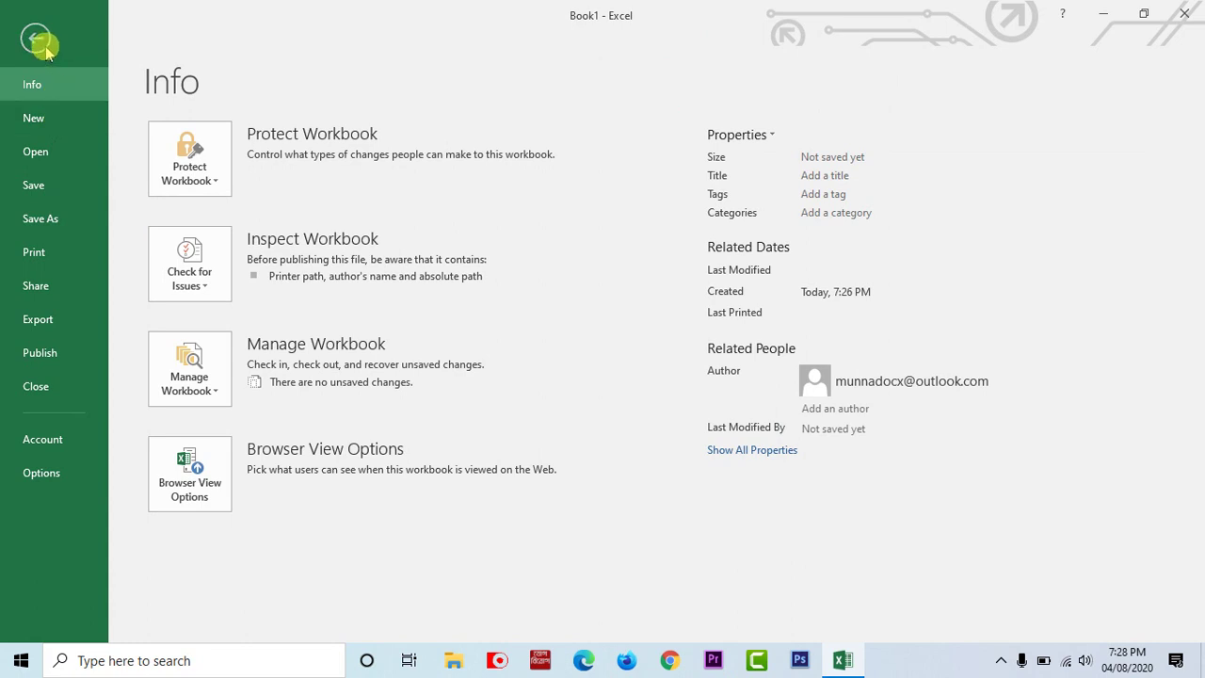
# Check the New, Open, Save As and Print backstage pages, then return to the sheet.
pyautogui.click(36, 119)
pyautogui.click(39, 152)
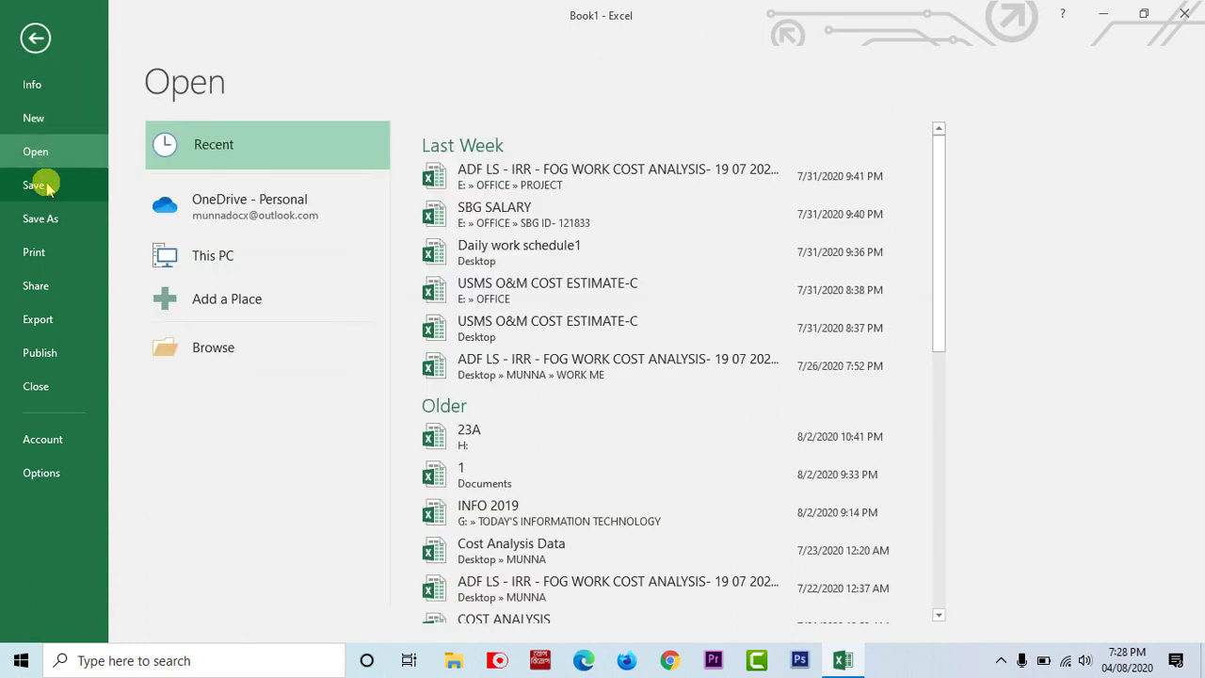
pyautogui.click(44, 185)
pyautogui.click(47, 251)
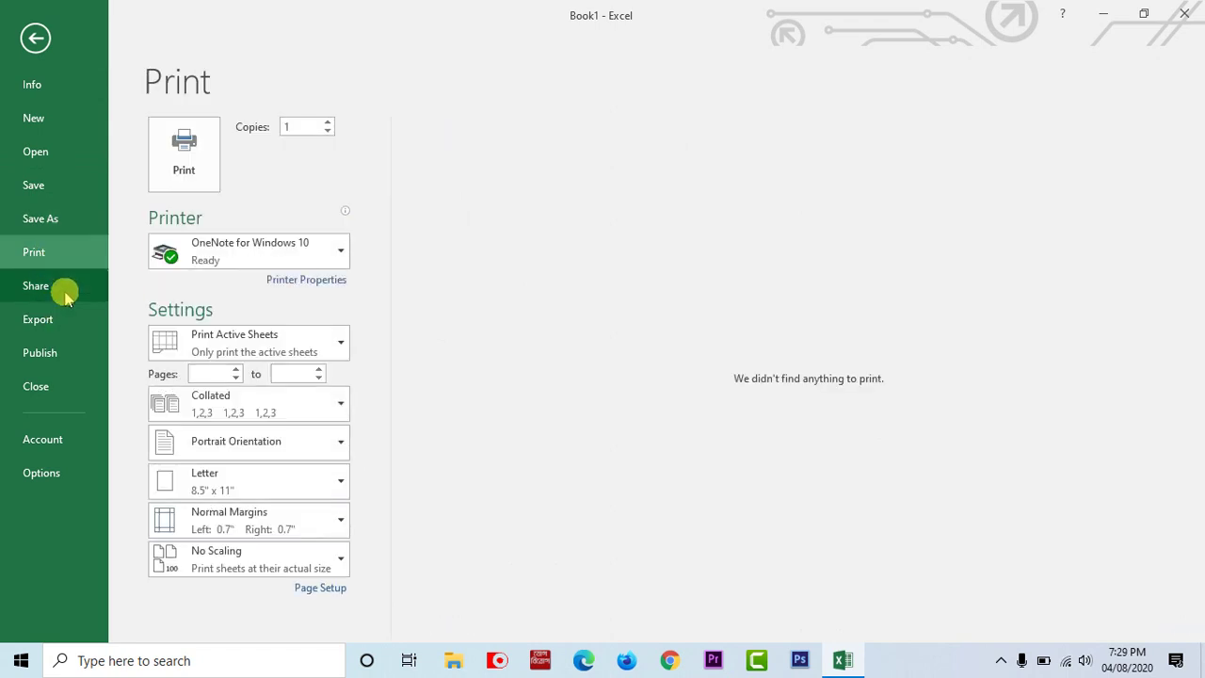
pyautogui.click(35, 39)
pyautogui.click(446, 270)
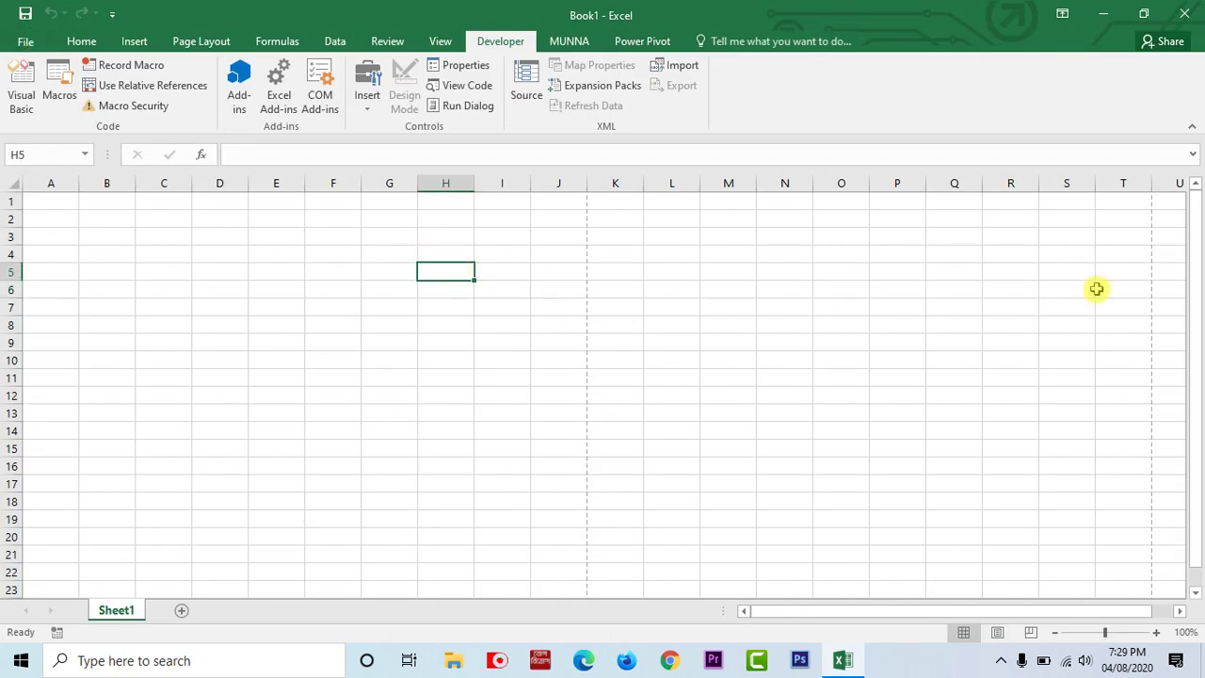
pyautogui.moveTo(1196, 231); pyautogui.dragTo(1196, 233)
# Add Sheet2 through Sheet6 with the new-sheet button, then switch back to Sheet1.
pyautogui.click(183, 610)
pyautogui.click(237, 612)
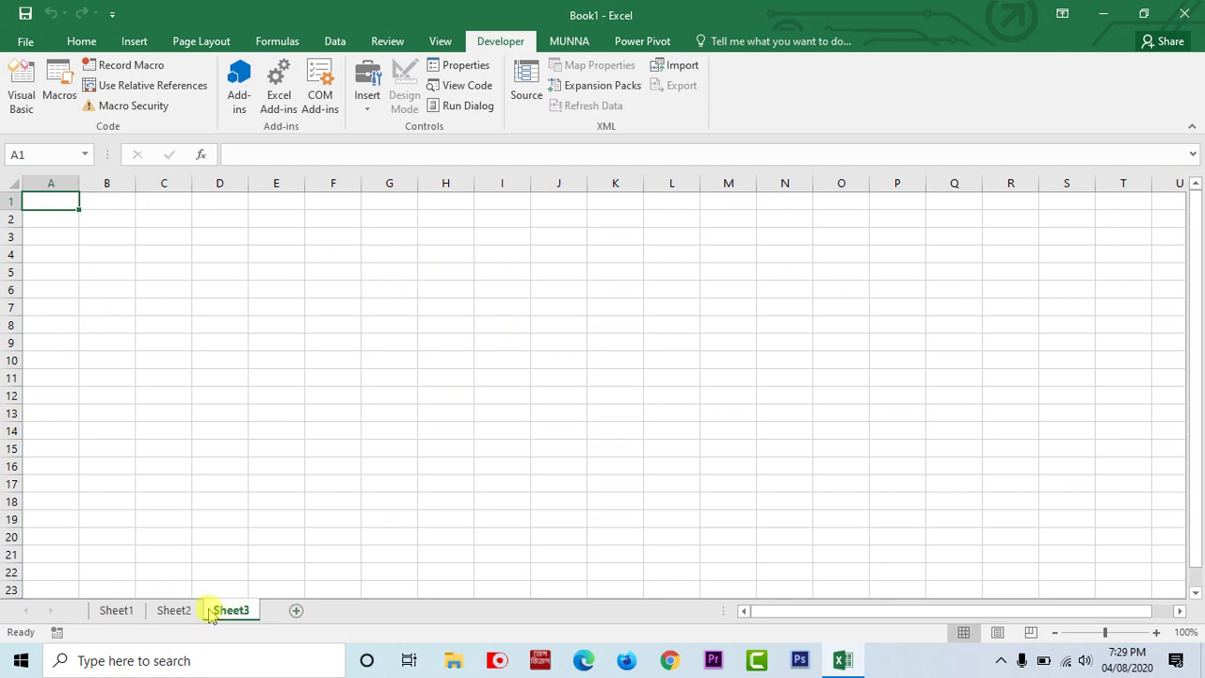
pyautogui.click(173, 611)
pyautogui.click(115, 611)
pyautogui.click(173, 610)
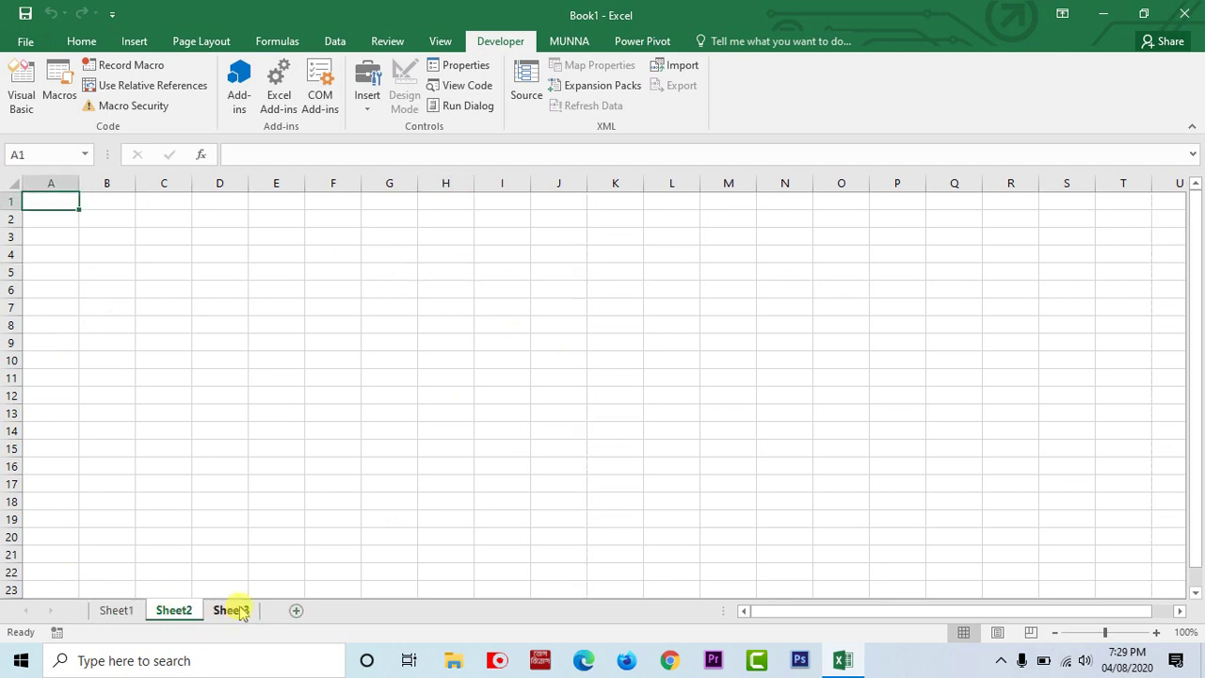
pyautogui.click(232, 610)
pyautogui.click(295, 610)
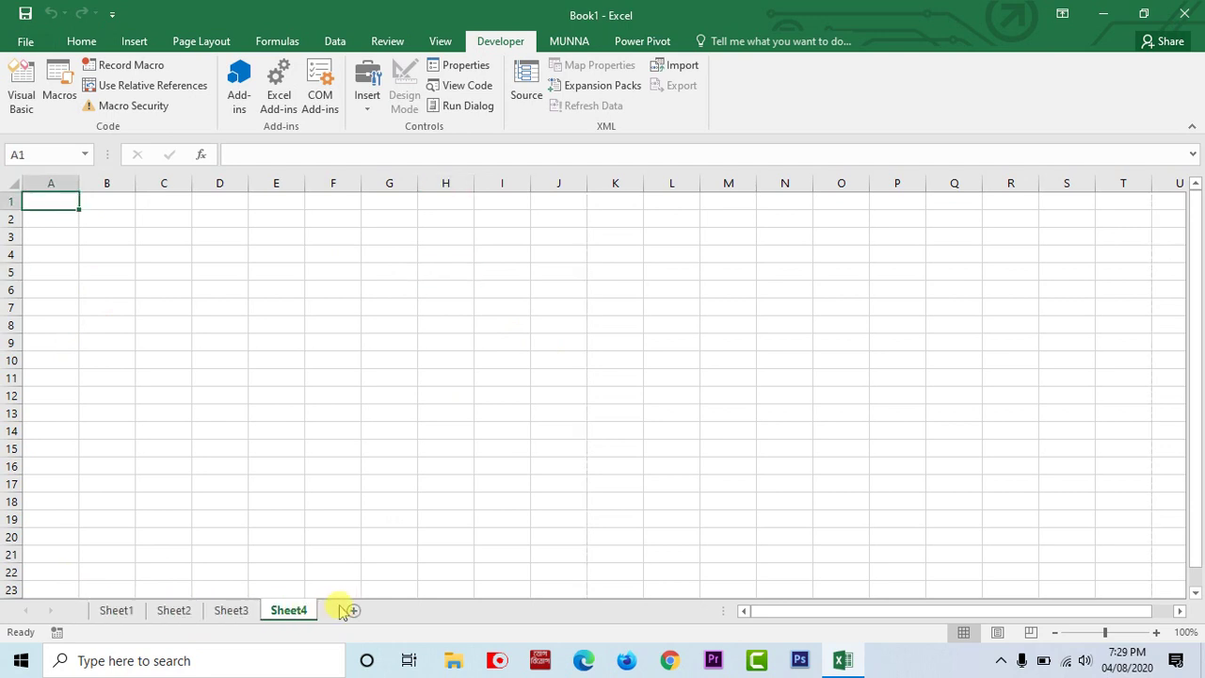
pyautogui.click(354, 610)
pyautogui.click(412, 609)
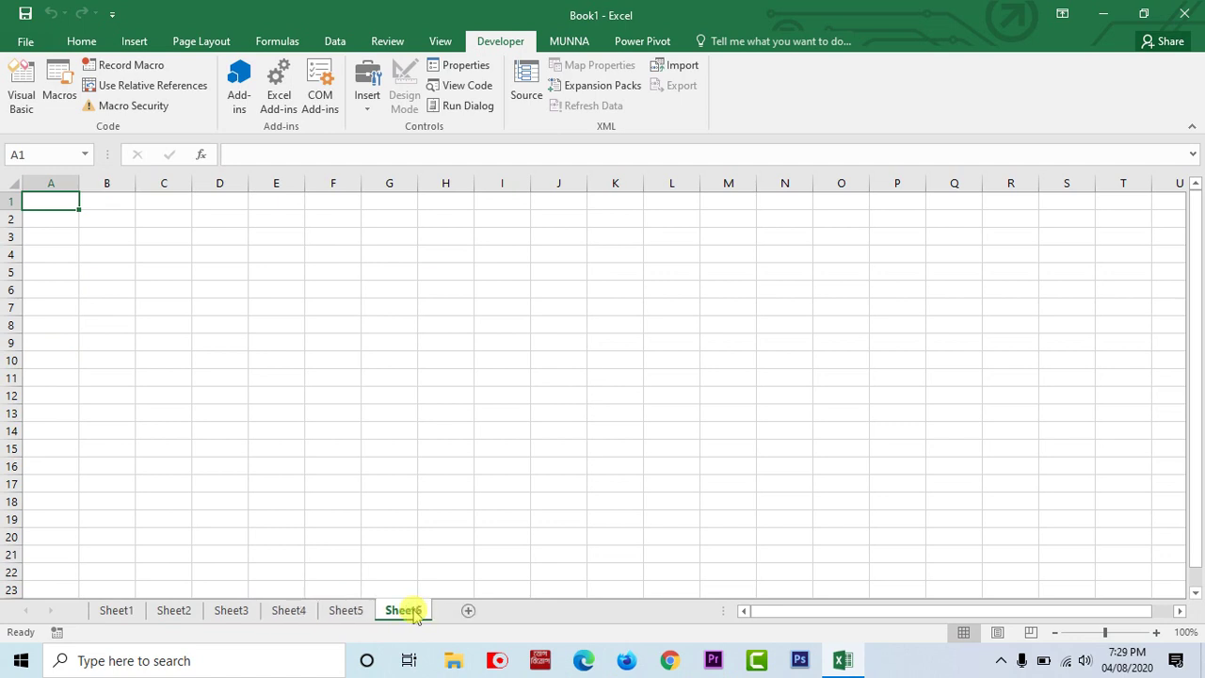
pyautogui.click(124, 610)
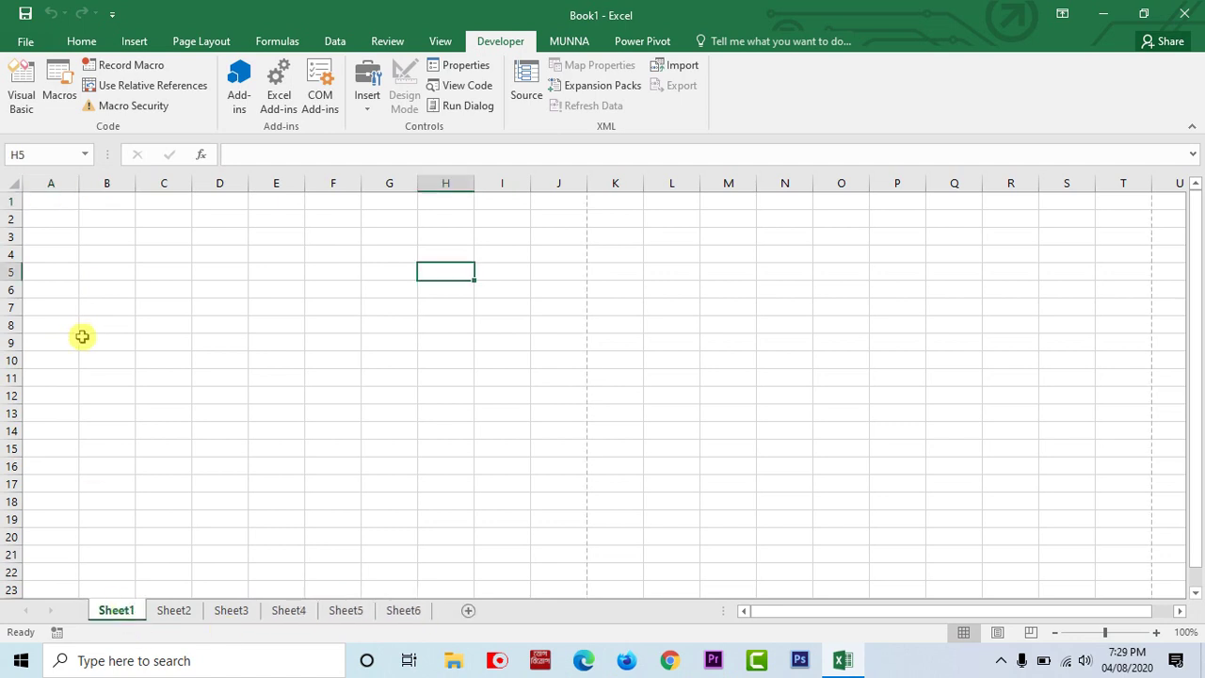
pyautogui.click(49, 199)
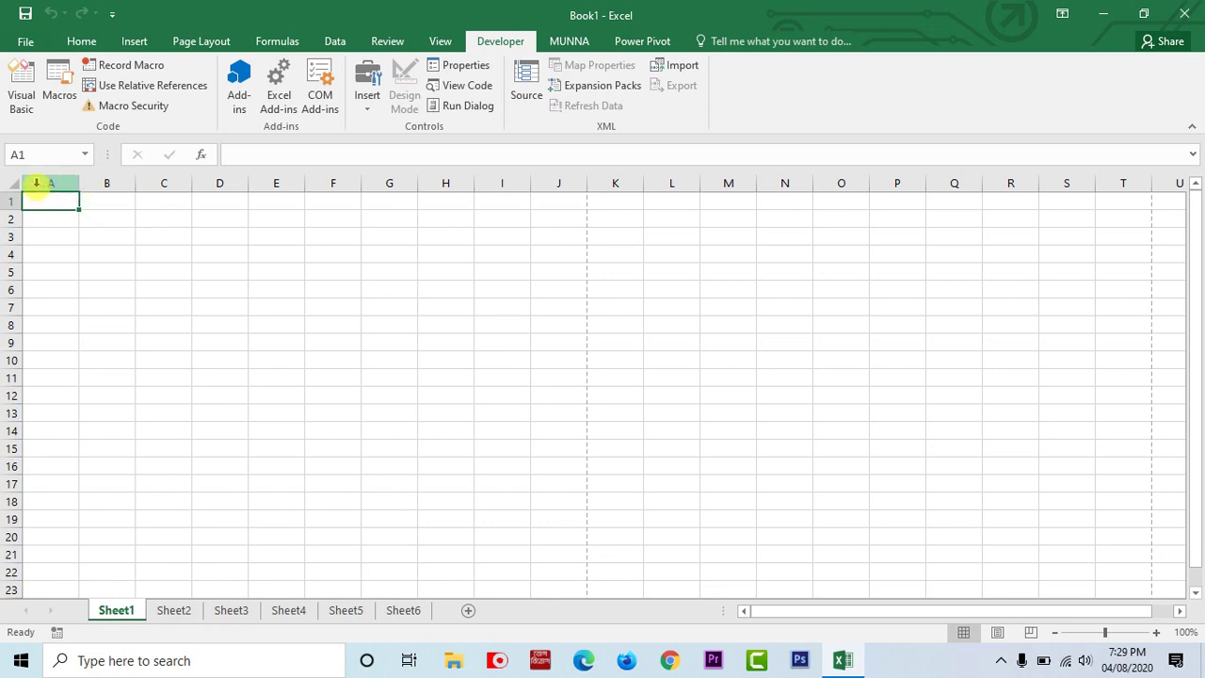
pyautogui.moveTo(35, 184); pyautogui.dragTo(650, 238)
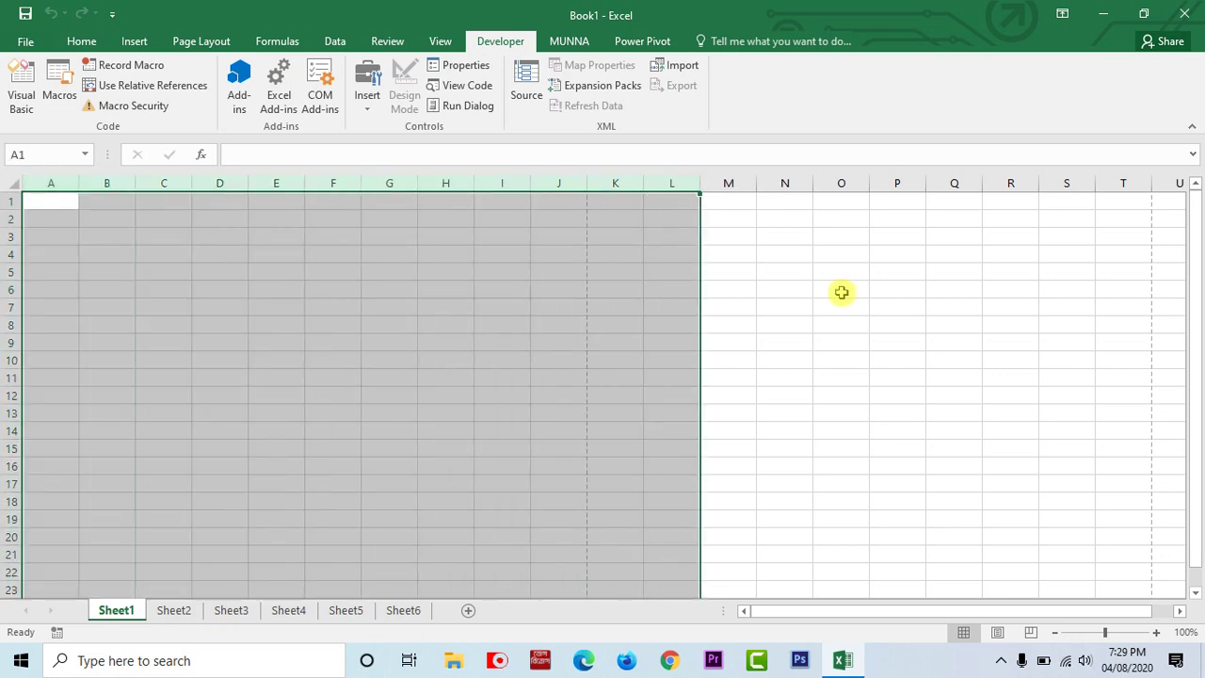
pyautogui.click(842, 293)
pyautogui.click(62, 183)
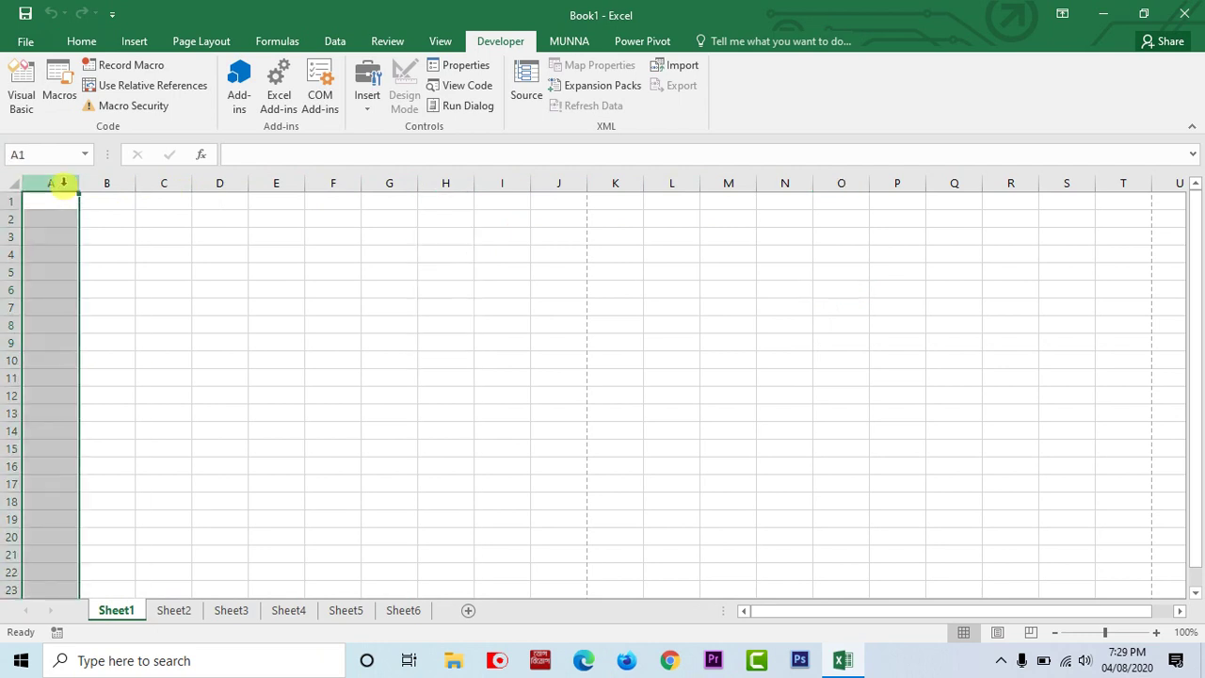
pyautogui.click(106, 182)
pyautogui.click(174, 180)
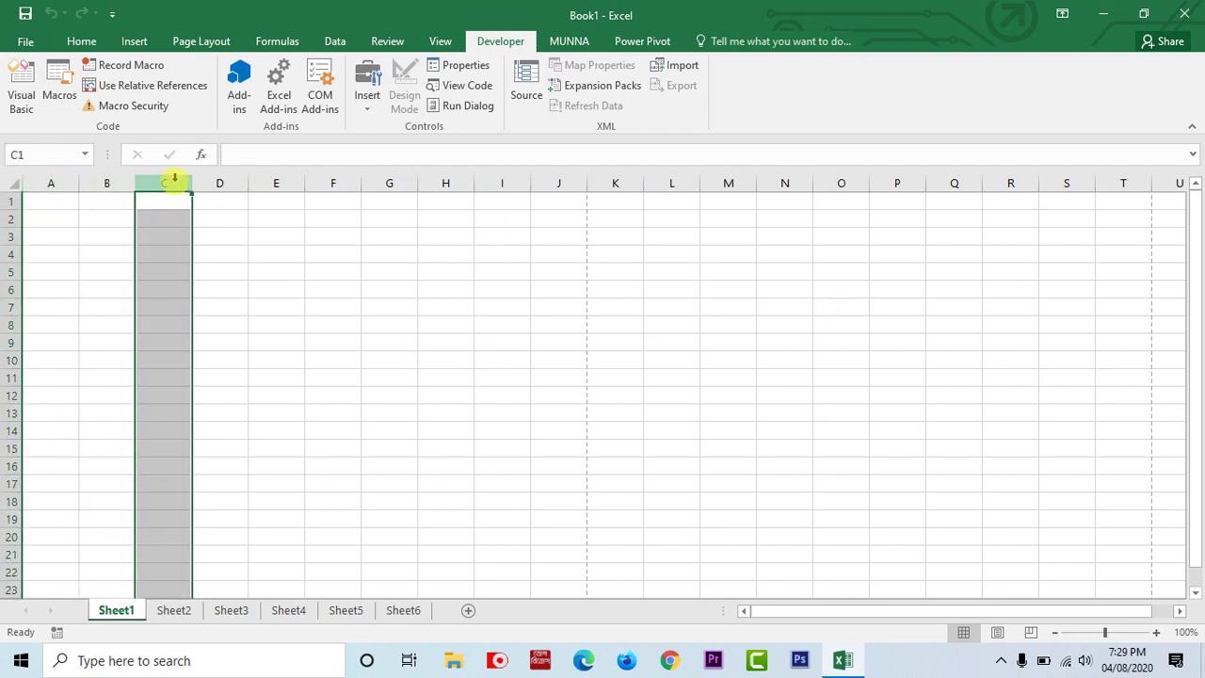
pyautogui.click(8, 200)
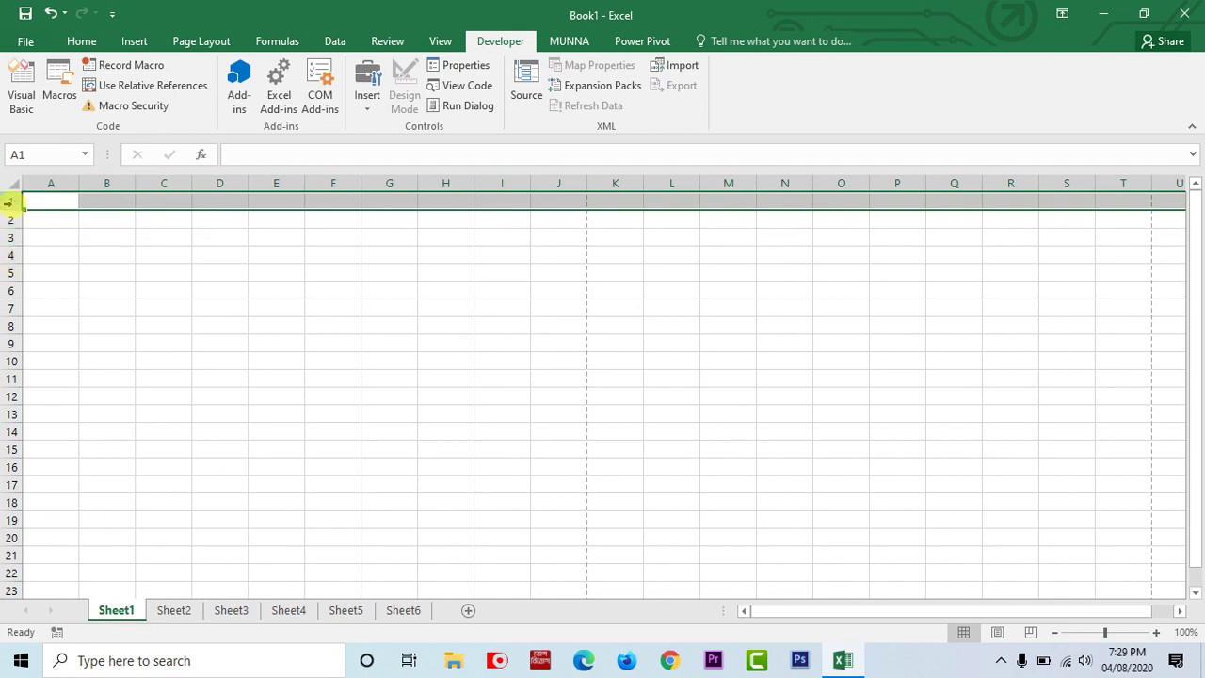
pyautogui.moveTo(7, 202); pyautogui.dragTo(10, 362)
pyautogui.click(403, 346)
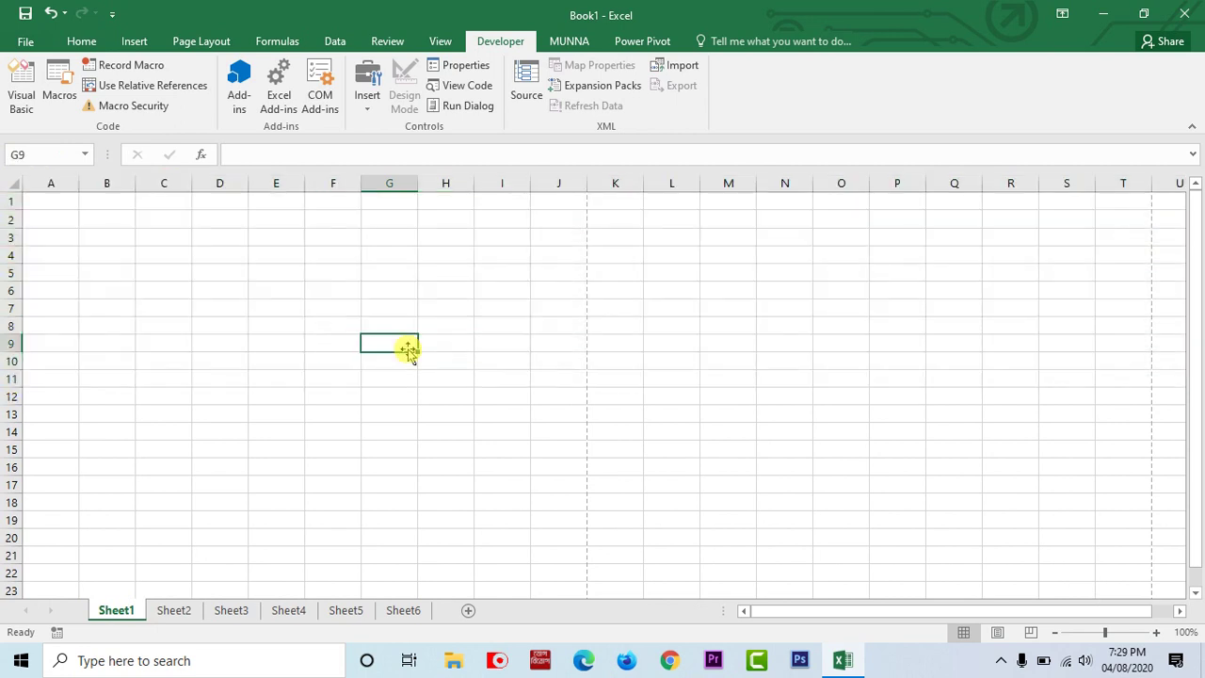
pyautogui.click(340, 184)
pyautogui.click(334, 272)
pyautogui.click(144, 304)
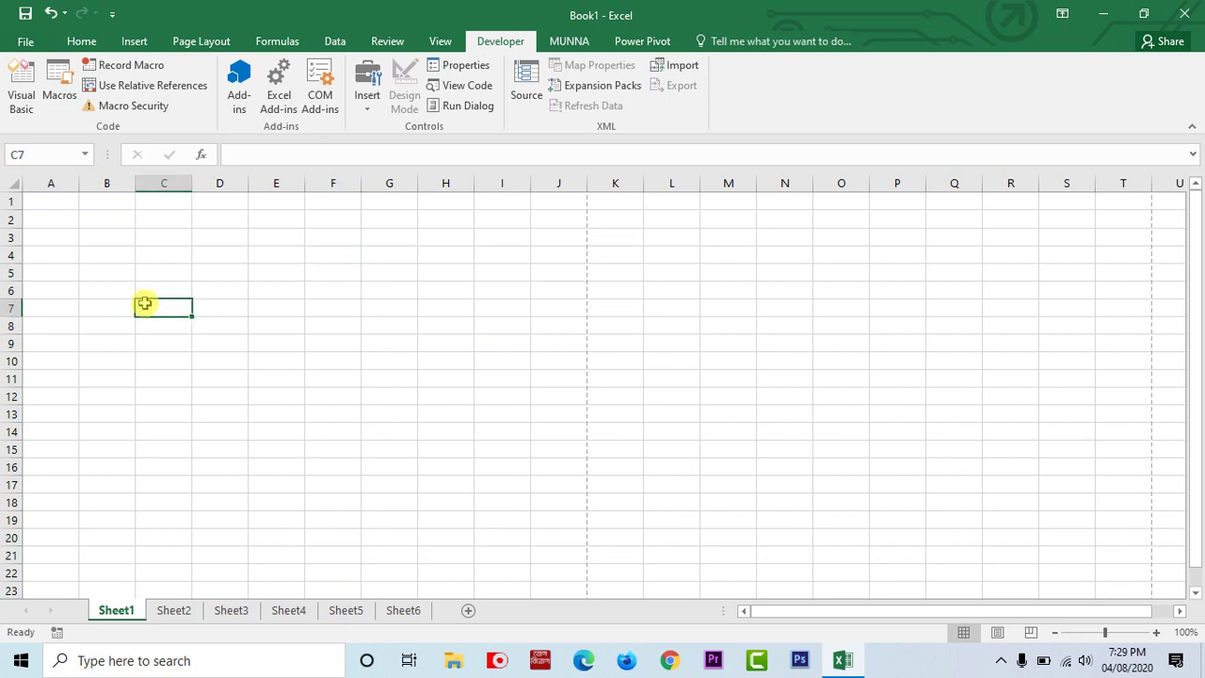
pyautogui.click(223, 316)
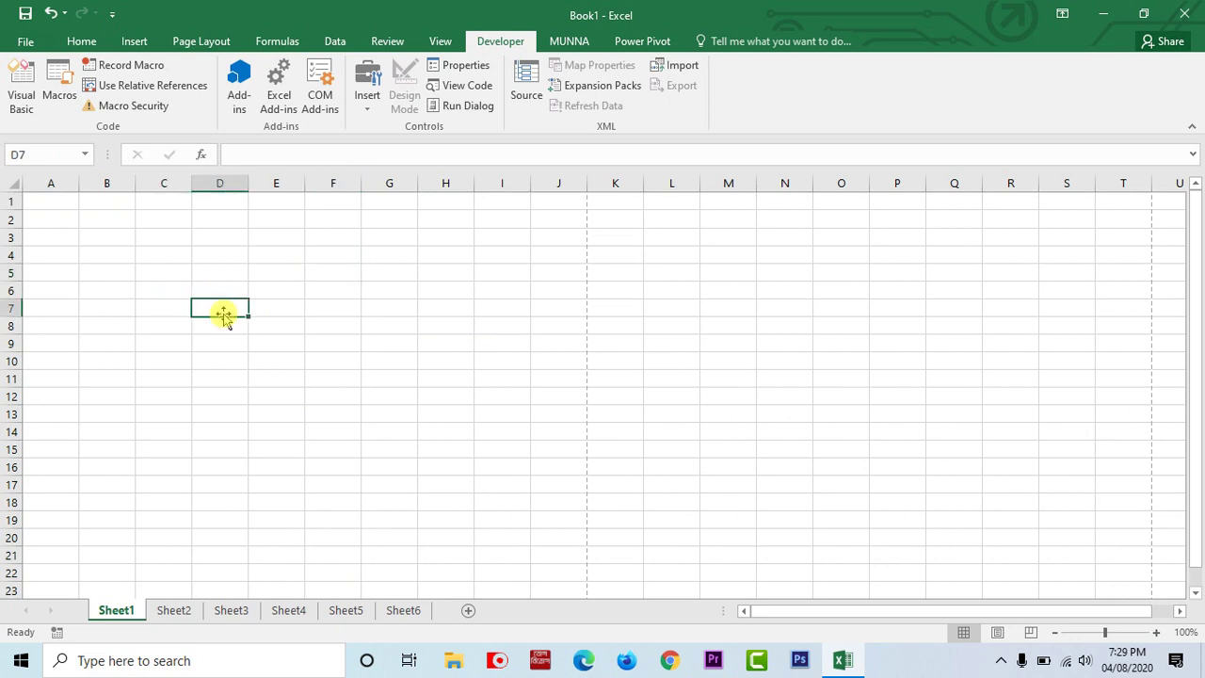
pyautogui.click(339, 322)
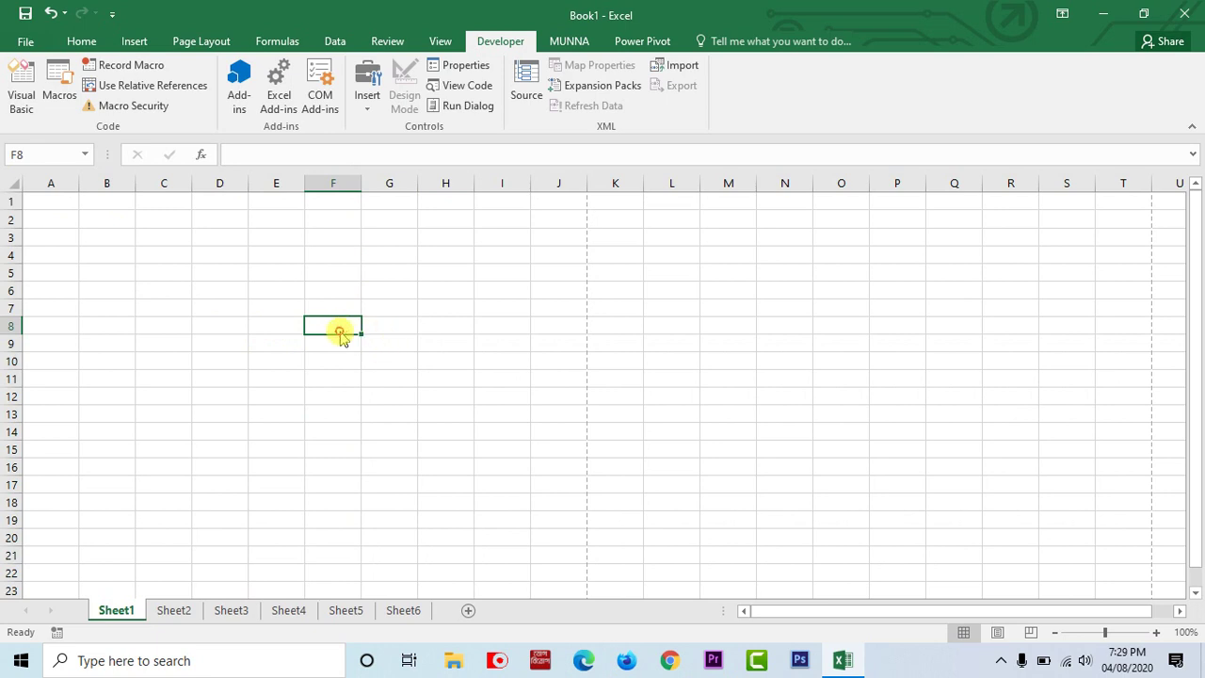
pyautogui.click(381, 330)
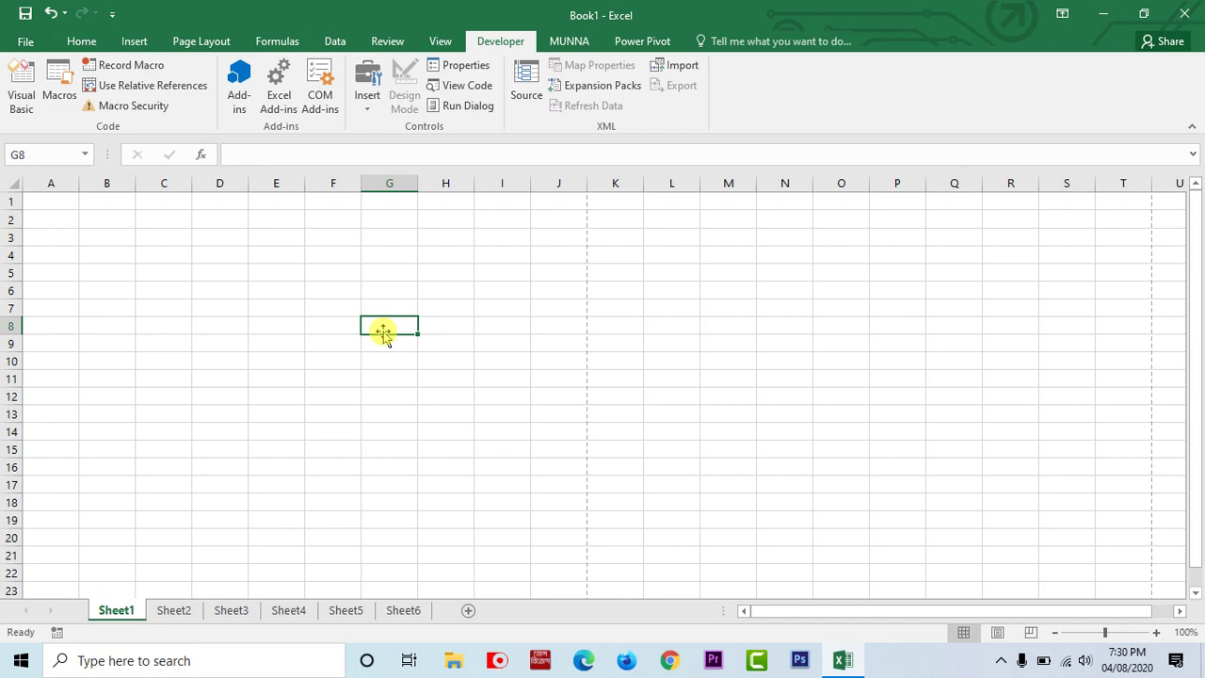
pyautogui.click(162, 252)
pyautogui.click(59, 199)
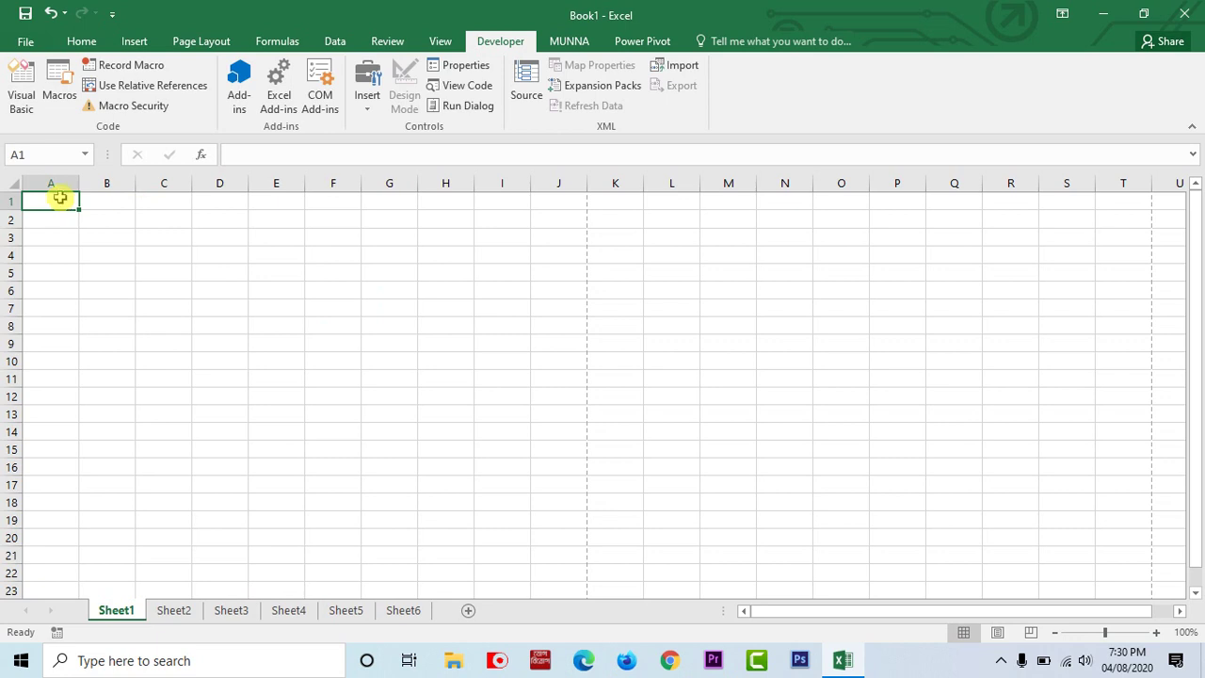
pyautogui.click(55, 184)
pyautogui.click(158, 236)
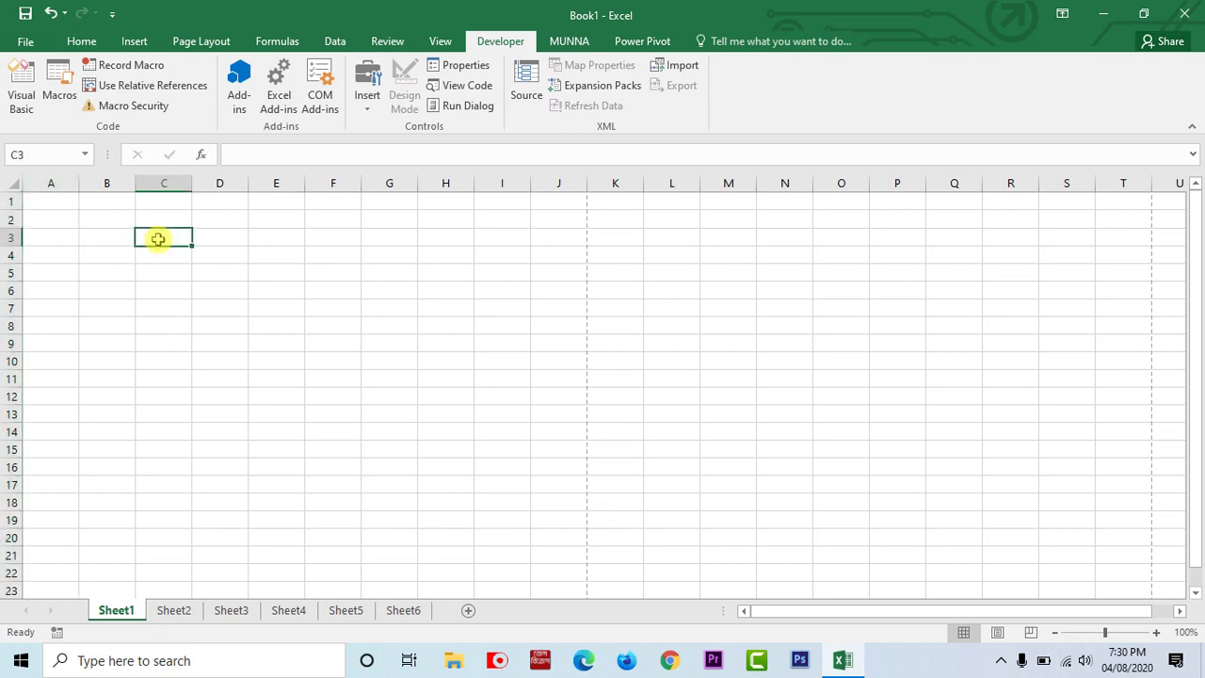
pyautogui.click(69, 199)
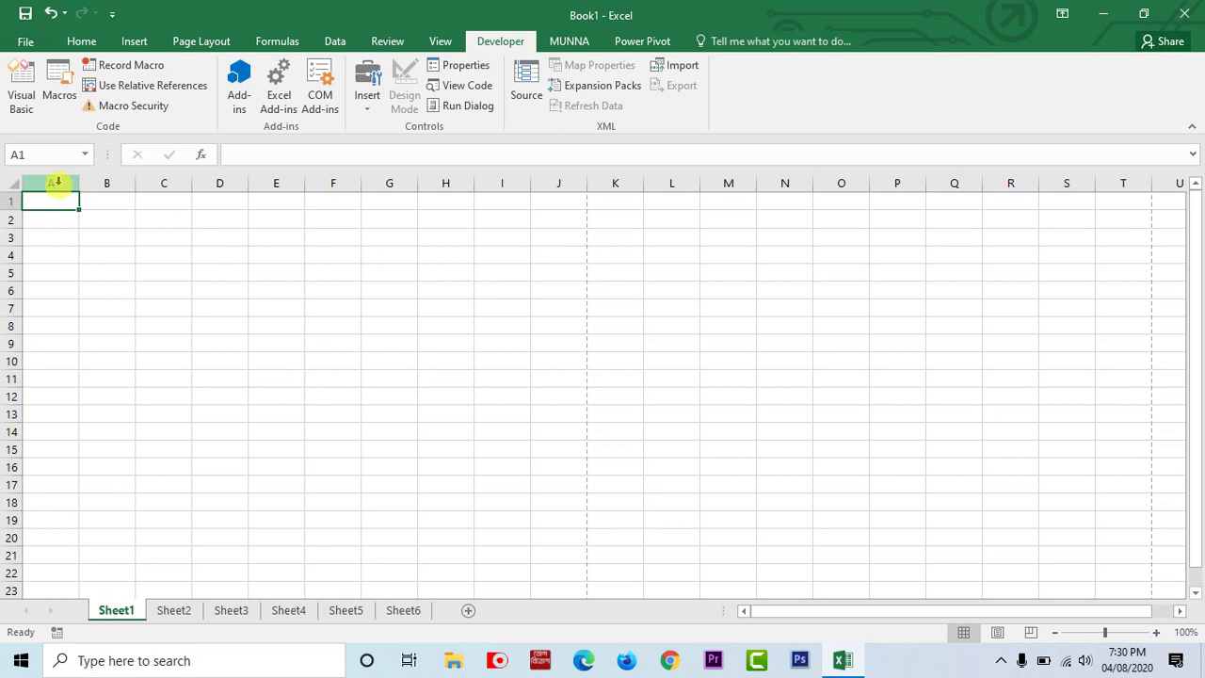
pyautogui.click(58, 185)
pyautogui.click(53, 203)
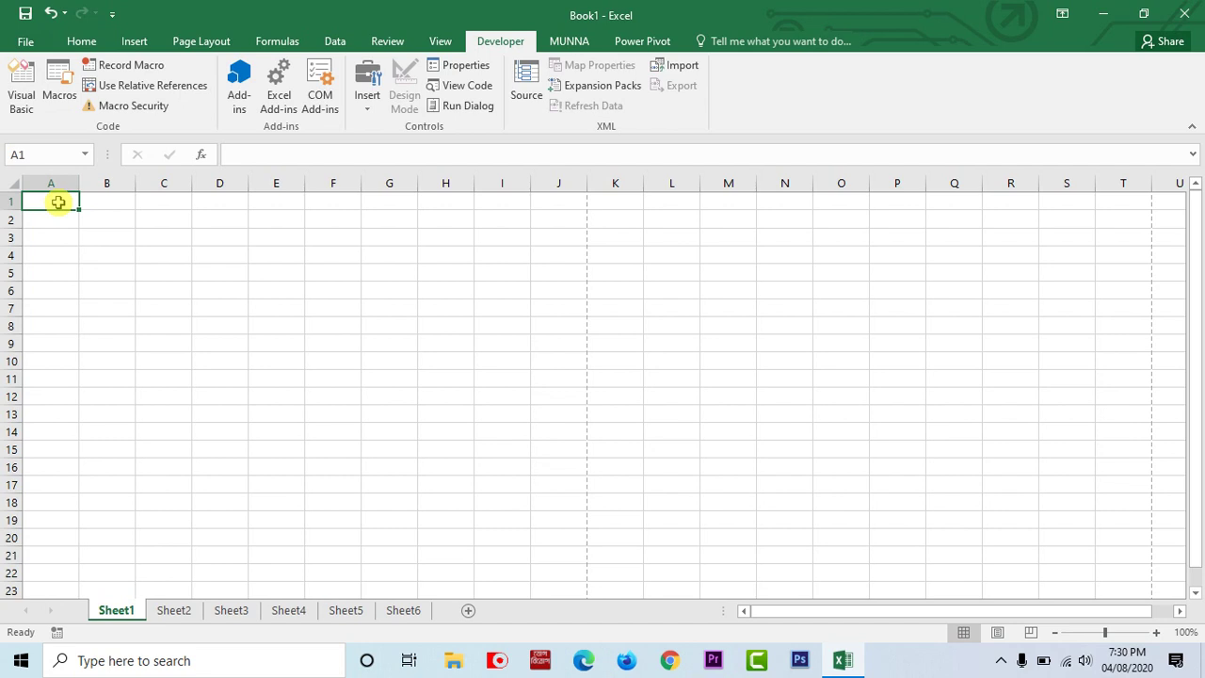
# Jump from A2 to A1048576, then XFD1048576, then XFD1 using Ctrl+arrow keys.
pyautogui.press('Down')
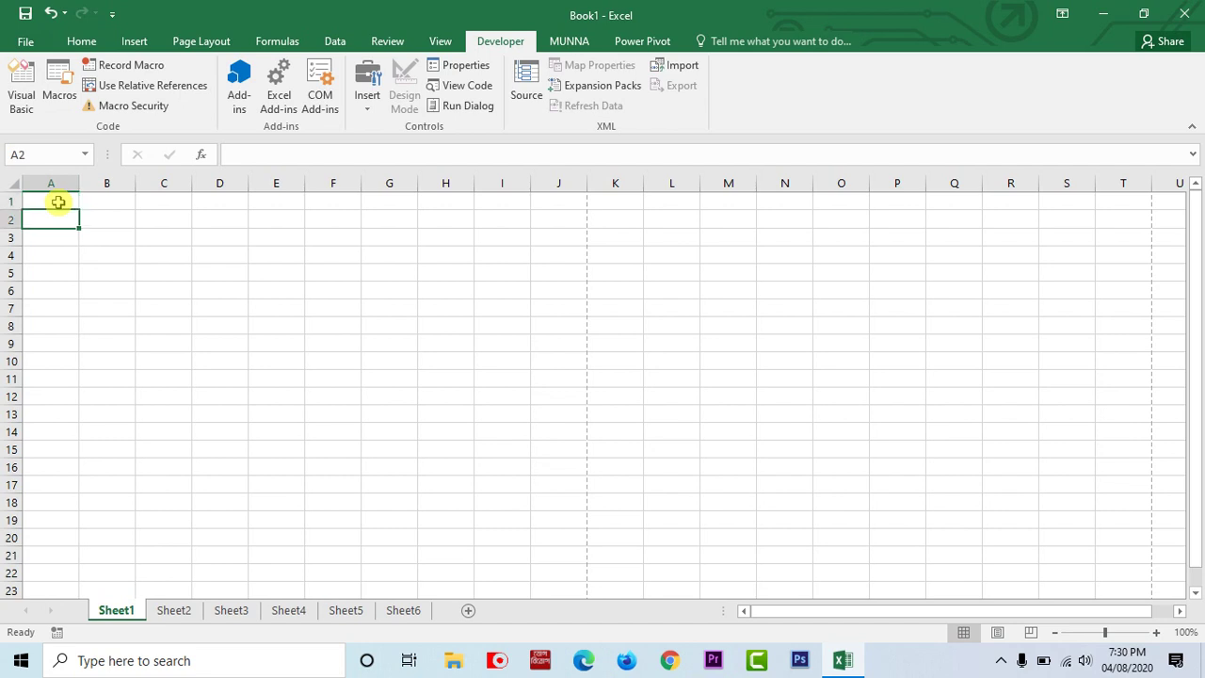
pyautogui.hotkey('ctrl', 'Down')
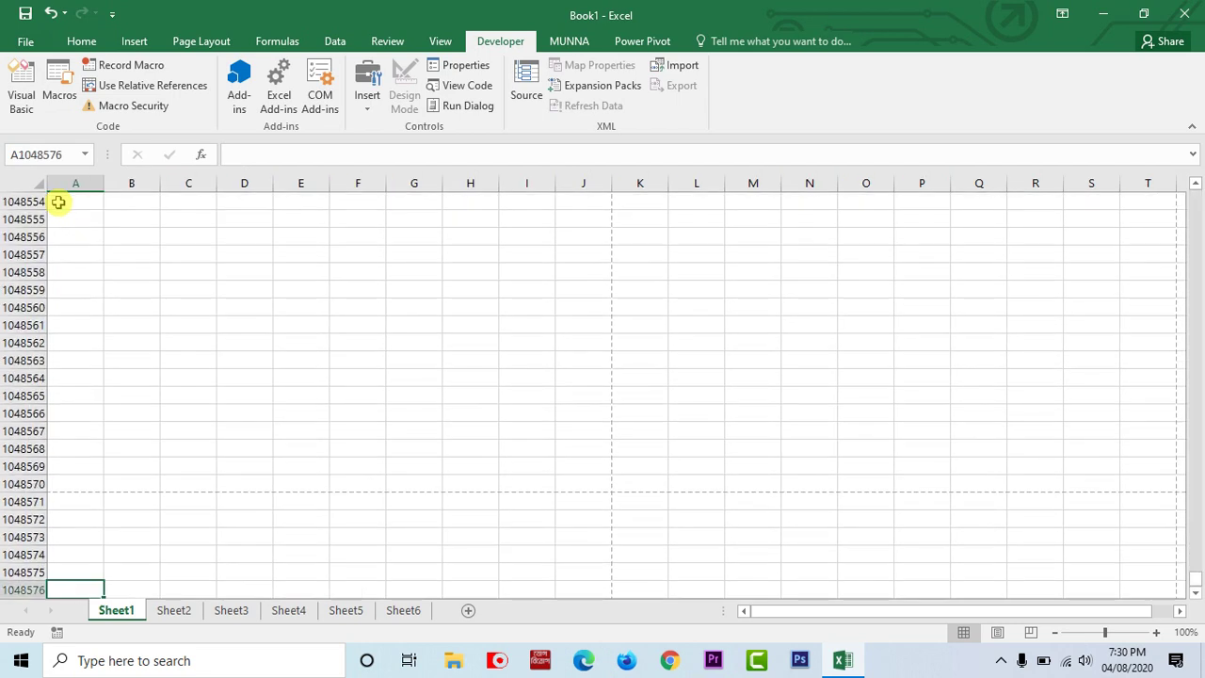
pyautogui.hotkey('ctrl', 'Right')
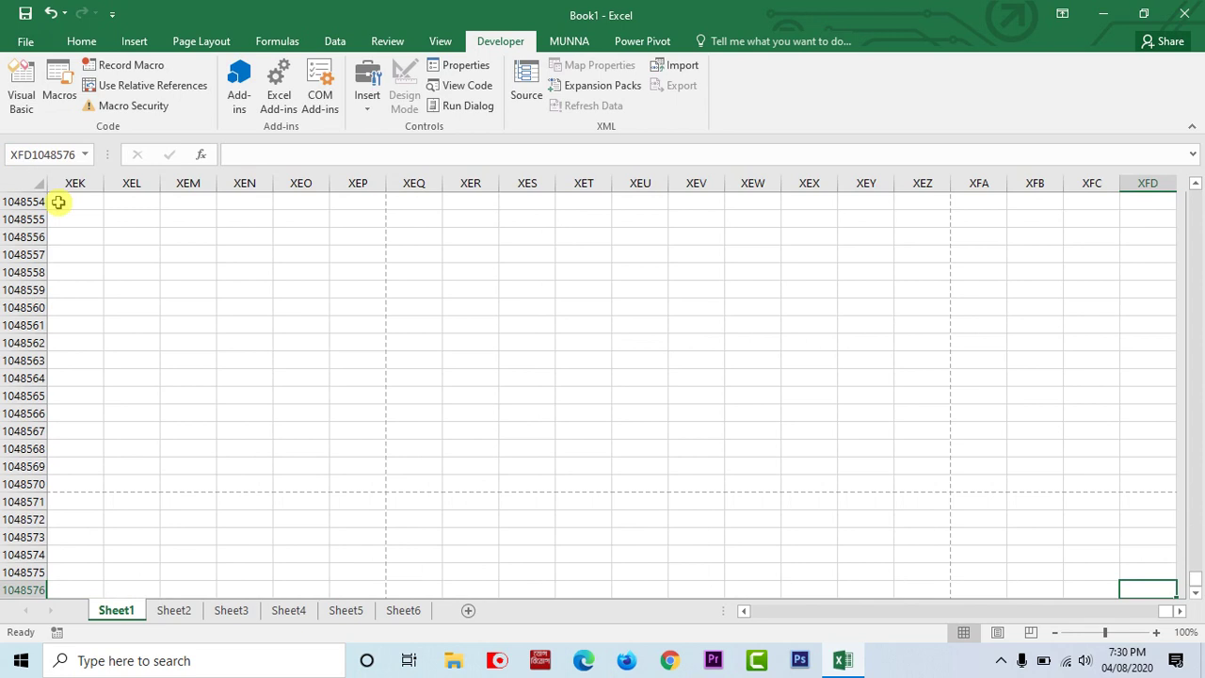
pyautogui.hotkey('ctrl', 'Up')
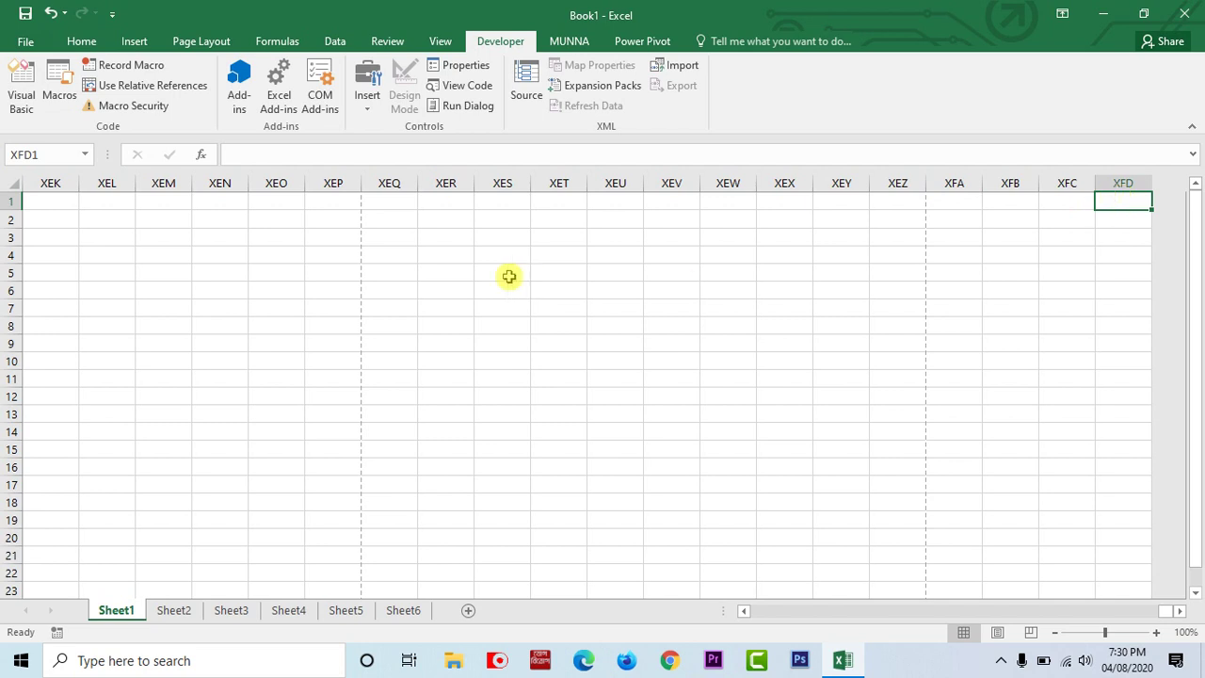
# Select columns XEK to XFD, then the whole sheet, then go to cell XFD1.
pyautogui.click(60, 182)
pyautogui.moveTo(60, 183); pyautogui.dragTo(1113, 156)
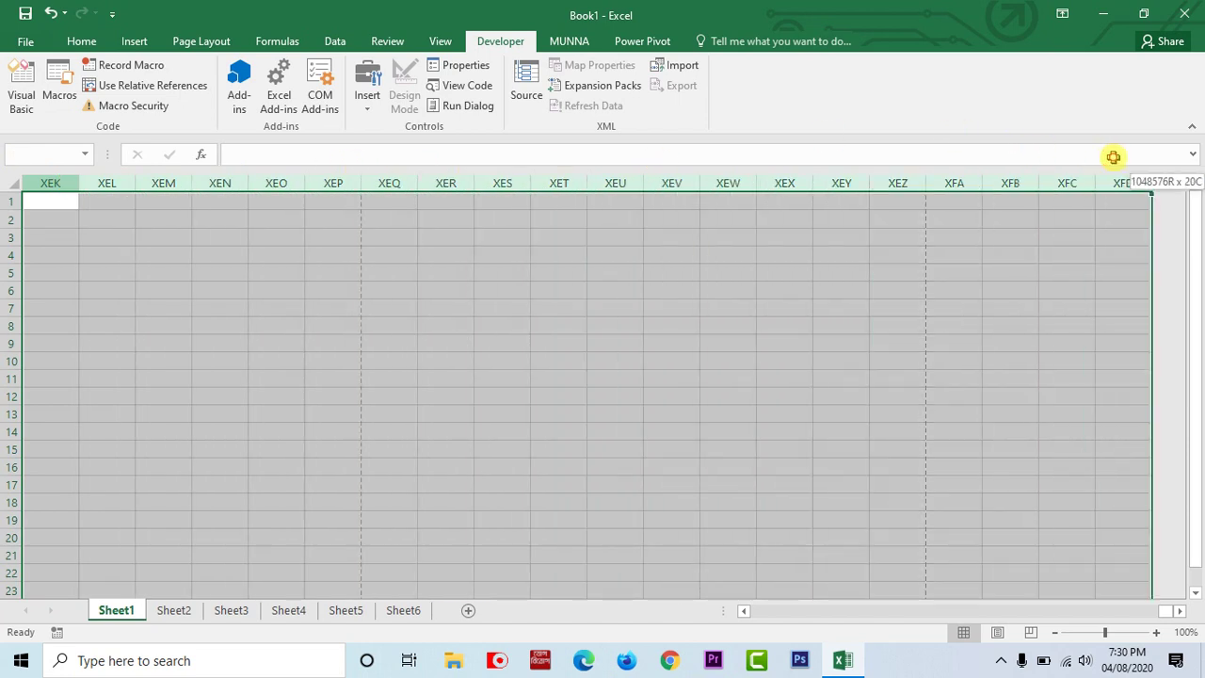
pyautogui.click(1121, 254)
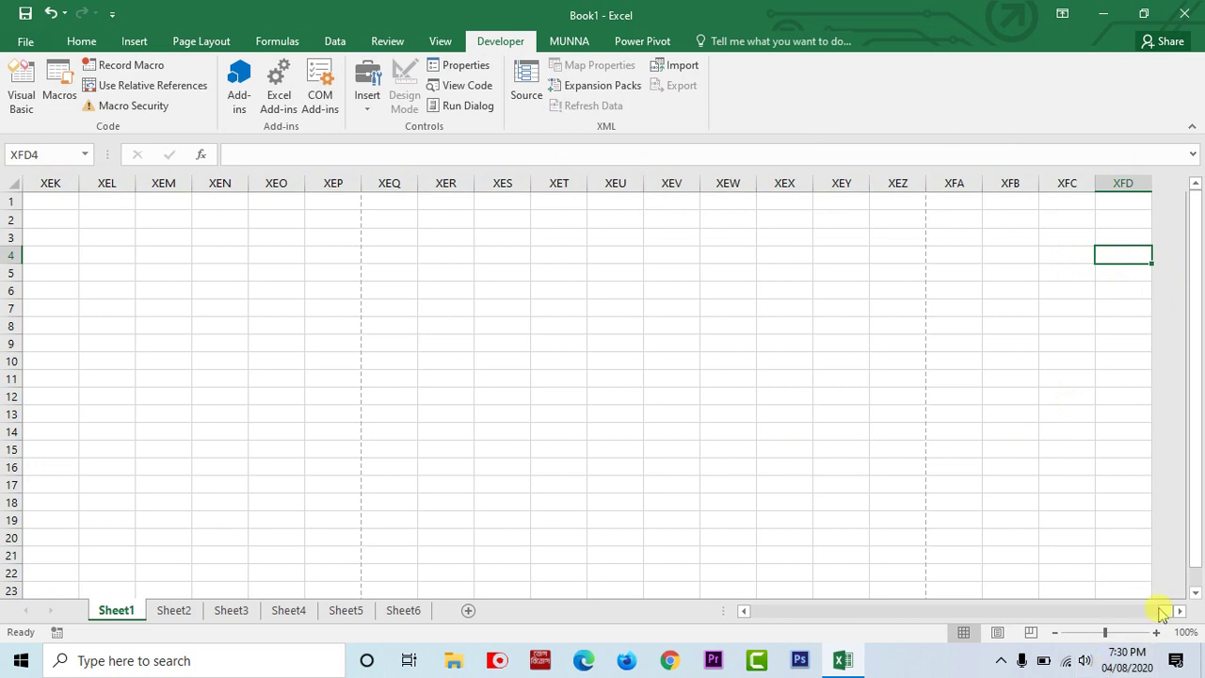
pyautogui.hotkey('ctrl', 'a')
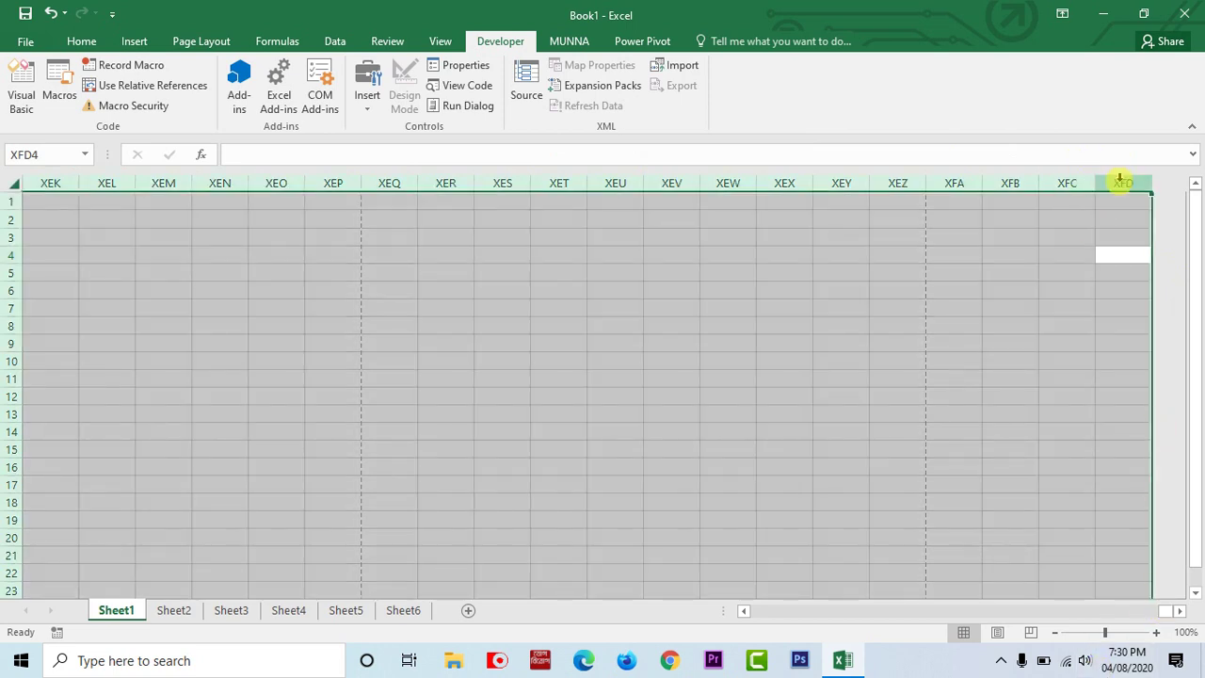
pyautogui.click(1125, 200)
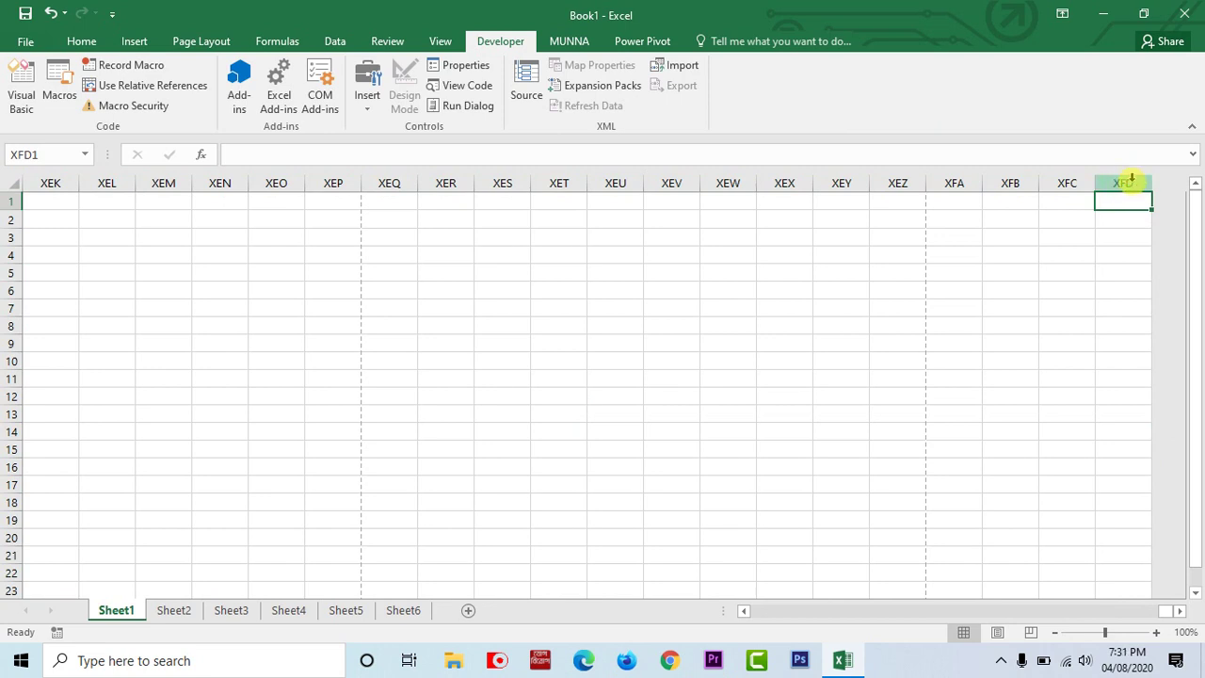
# Select columns XER to XFD, then jump to cell XFD1048576 and select XFB to XFD.
pyautogui.moveTo(1131, 182); pyautogui.dragTo(579, 196)
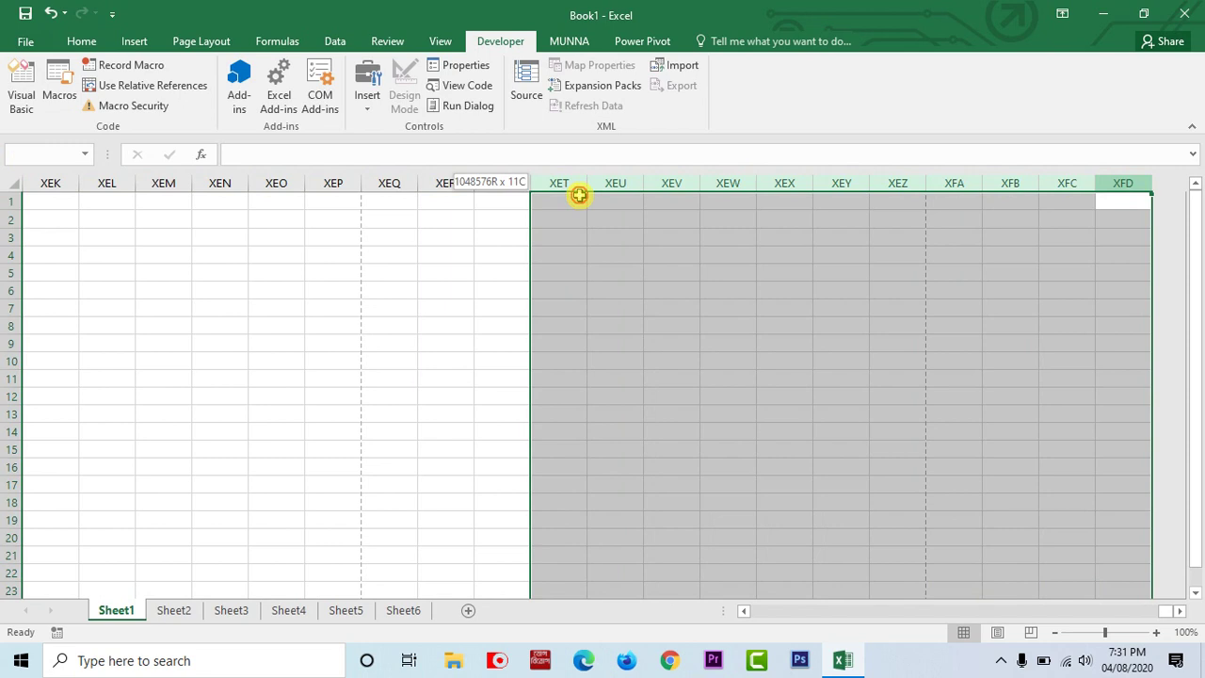
pyautogui.moveTo(580, 195); pyautogui.dragTo(459, 185)
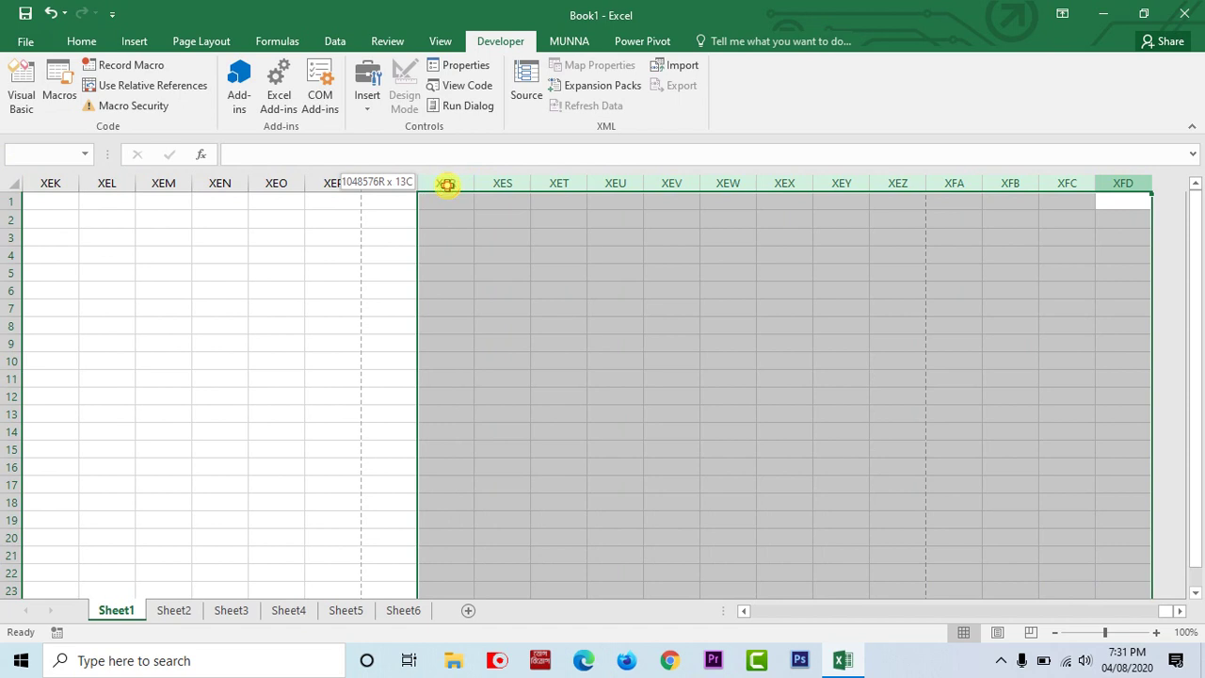
pyautogui.moveTo(448, 185); pyautogui.dragTo(447, 183)
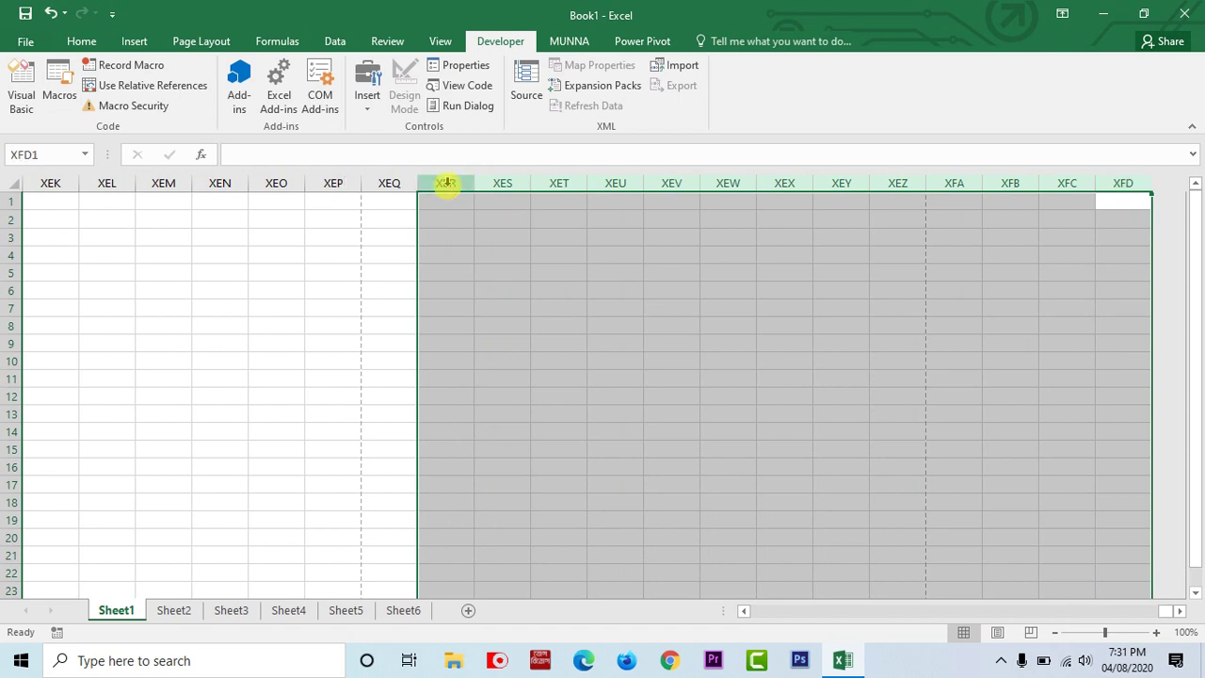
pyautogui.press('Right')
pyautogui.hotkey('ctrl', 'Down')
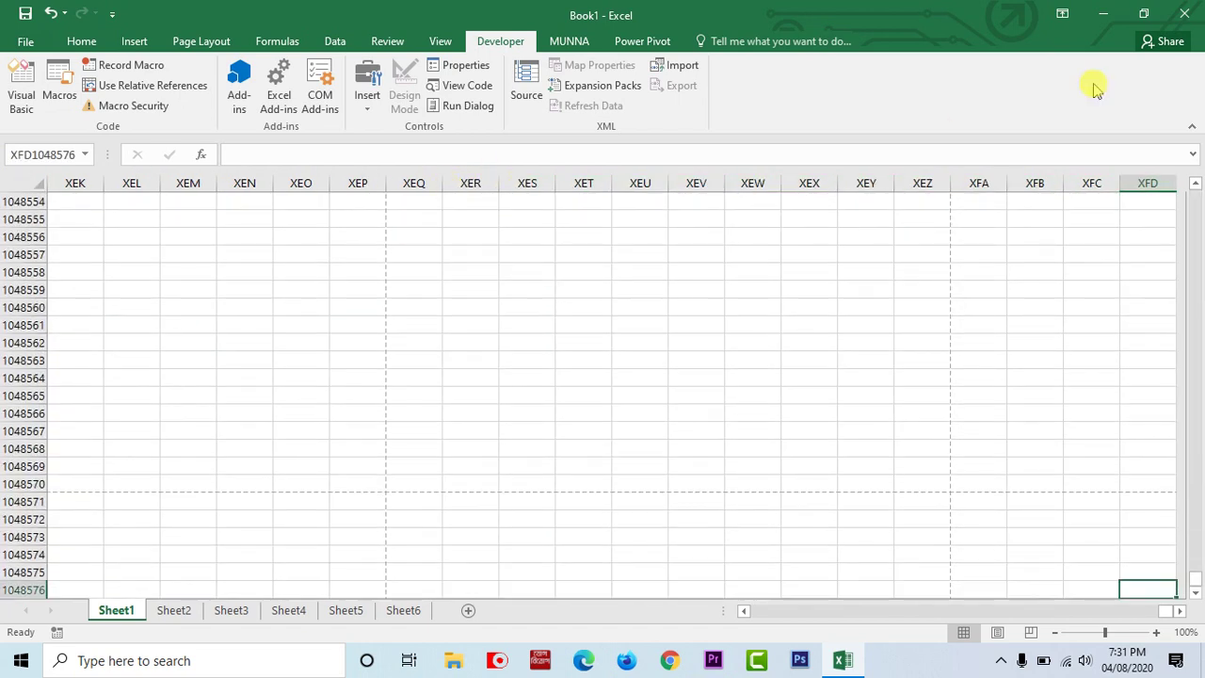
pyautogui.moveTo(1147, 183)
pyautogui.mouseDown()
pyautogui.moveTo(992, 190)
pyautogui.moveTo(8, 358)
pyautogui.moveTo(338, 465)
pyautogui.mouseUp()
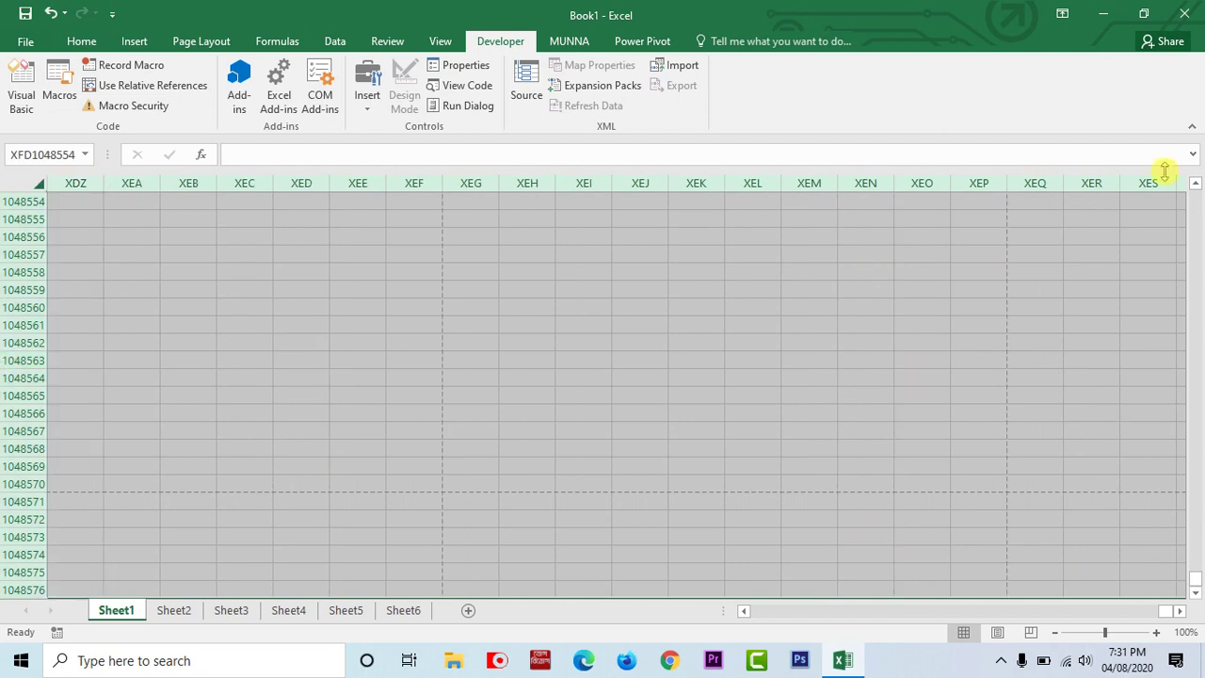
# Scroll right to column XFD, select columns XFC and XFD, then select row 1048576.
pyautogui.click(1180, 610)
pyautogui.click(1180, 610)
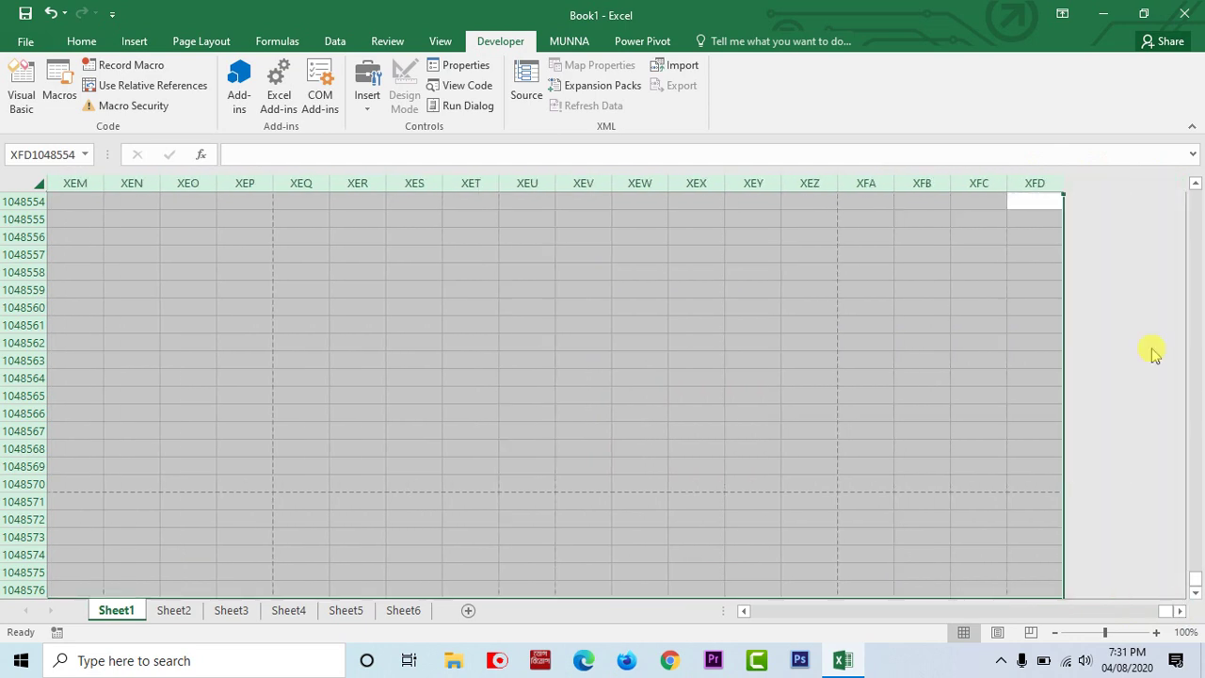
pyautogui.rightClick(1036, 186)
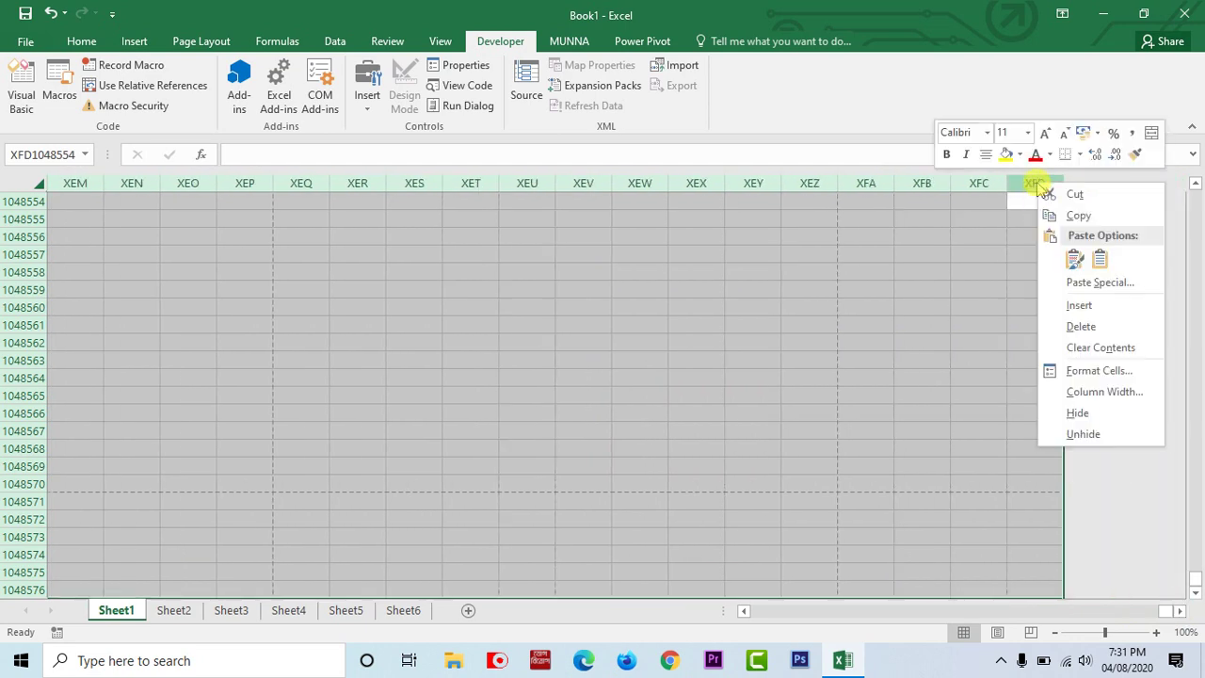
pyautogui.click(1035, 185)
pyautogui.click(1033, 183)
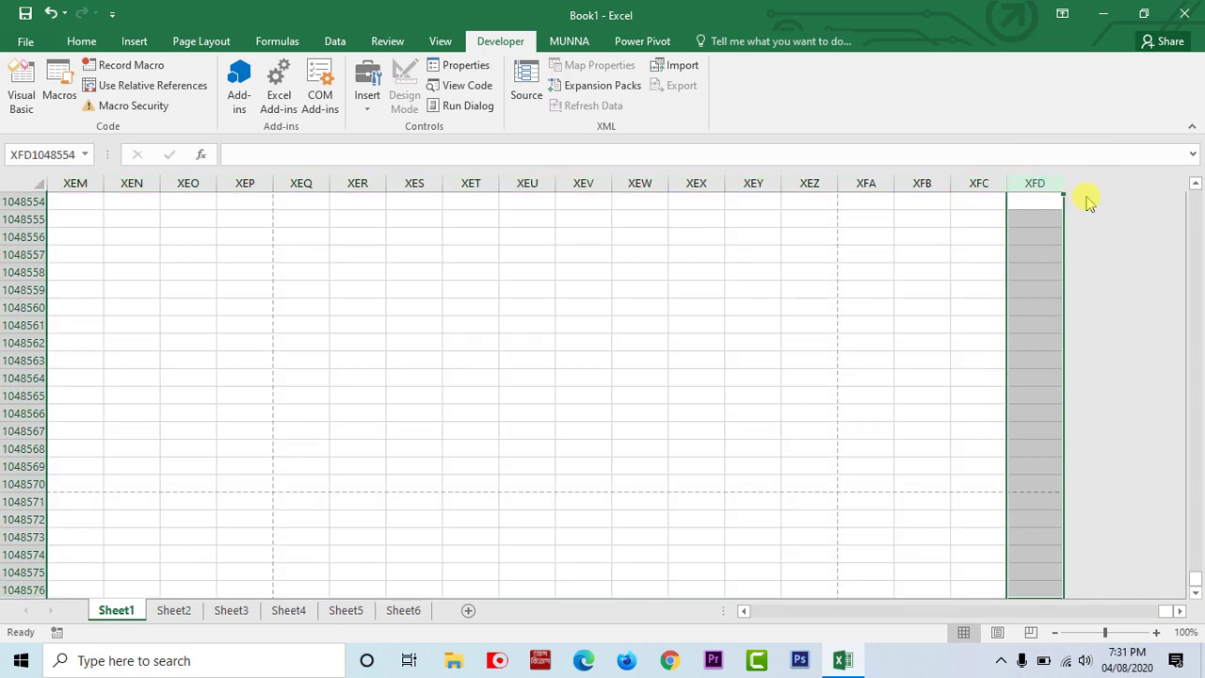
pyautogui.click(1022, 183)
pyautogui.click(985, 182)
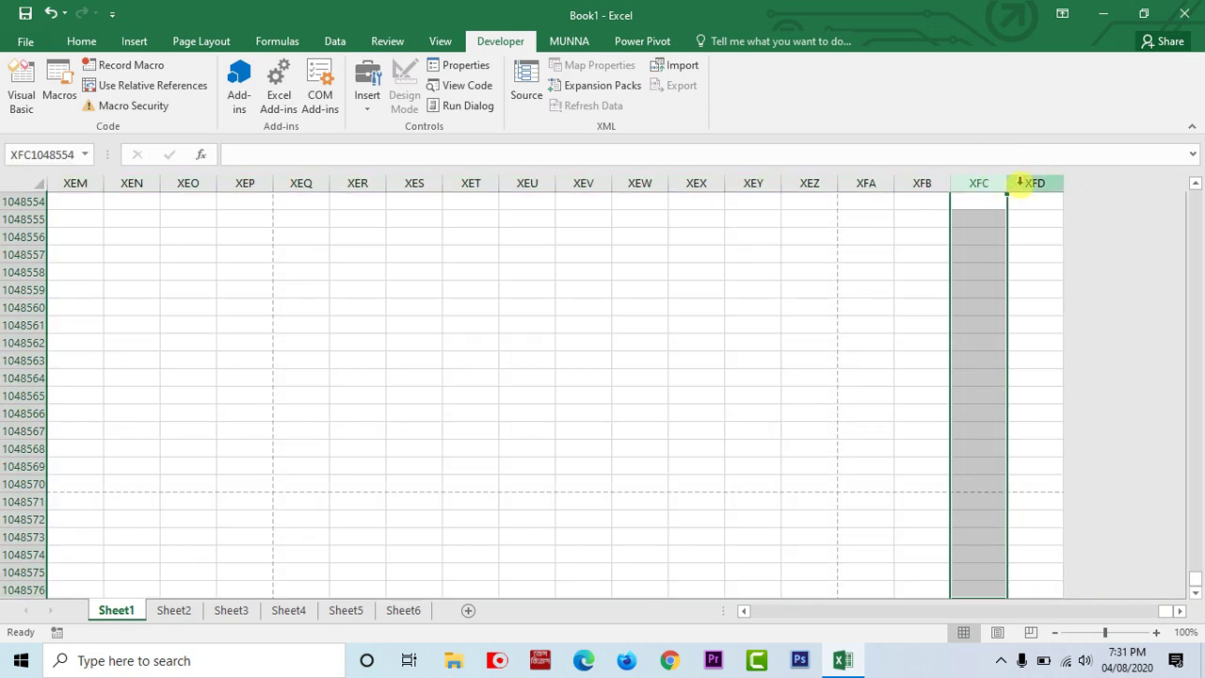
pyautogui.click(1031, 183)
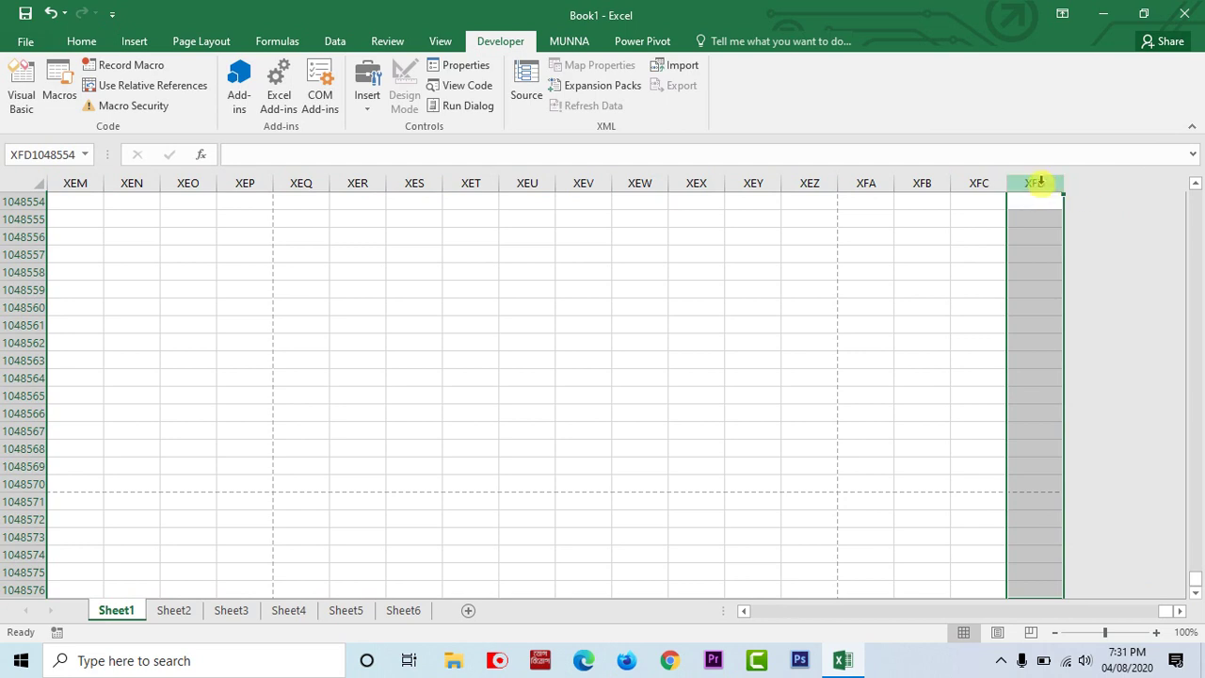
pyautogui.click(1042, 182)
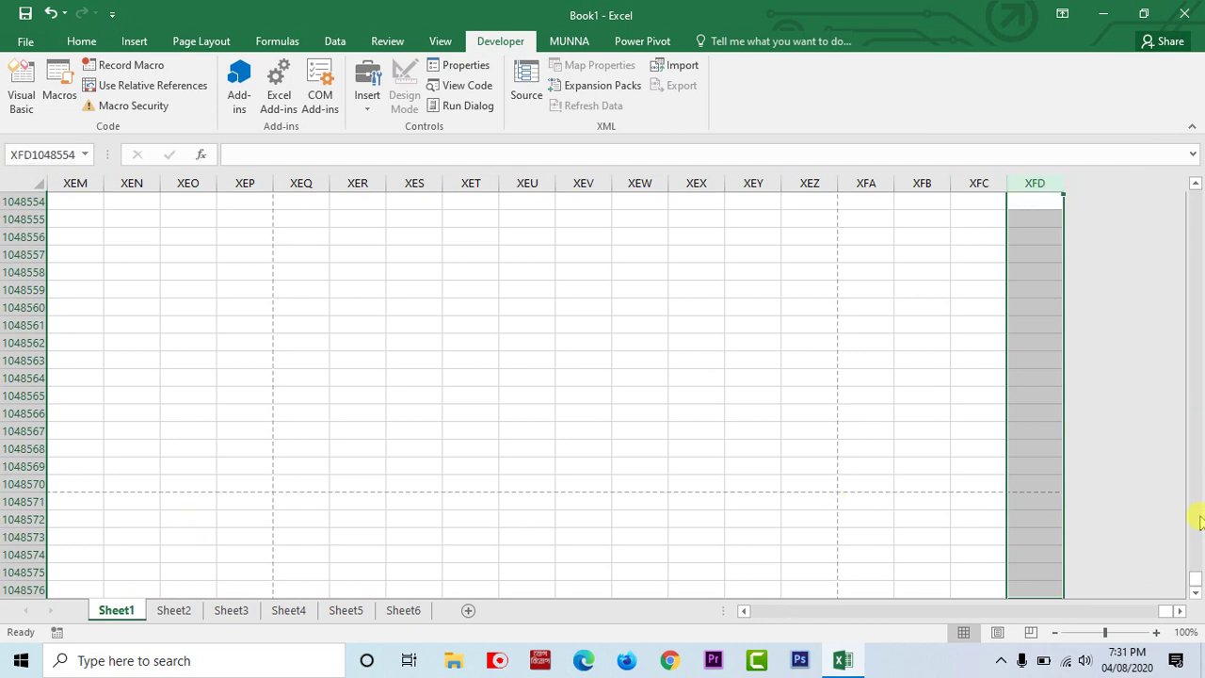
pyautogui.click(30, 591)
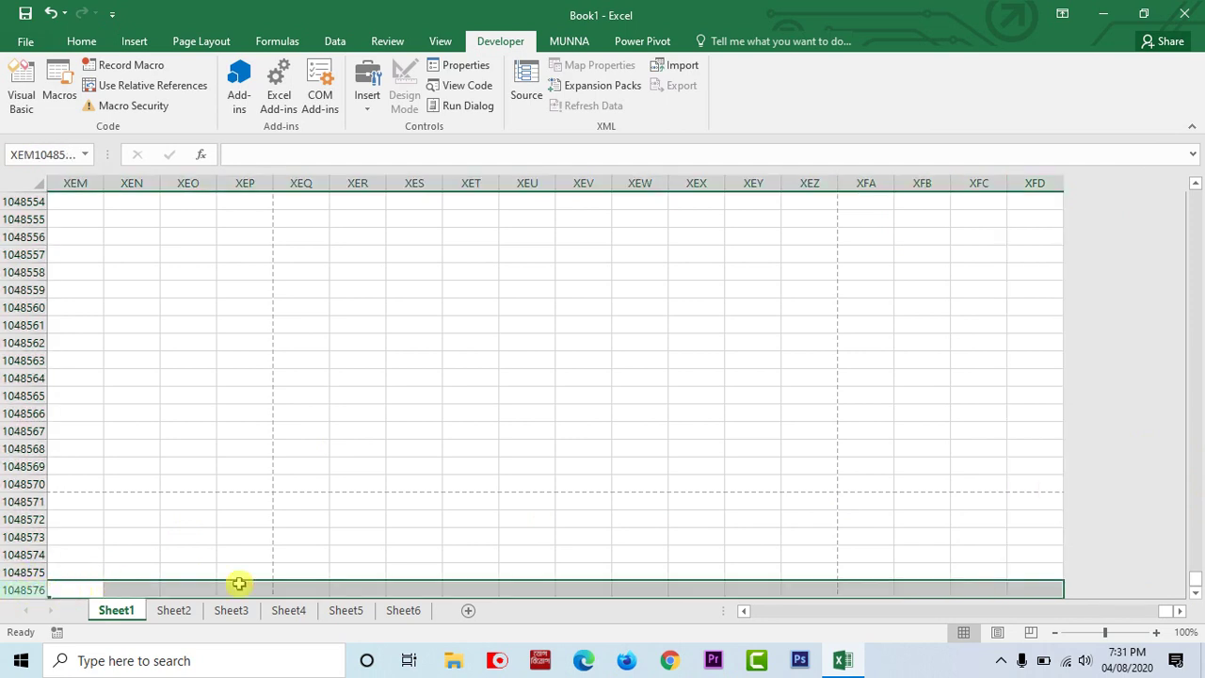
# Return to cell A1 with Ctrl+Left and Ctrl+Up, then select A1:J47.
pyautogui.click(454, 587)
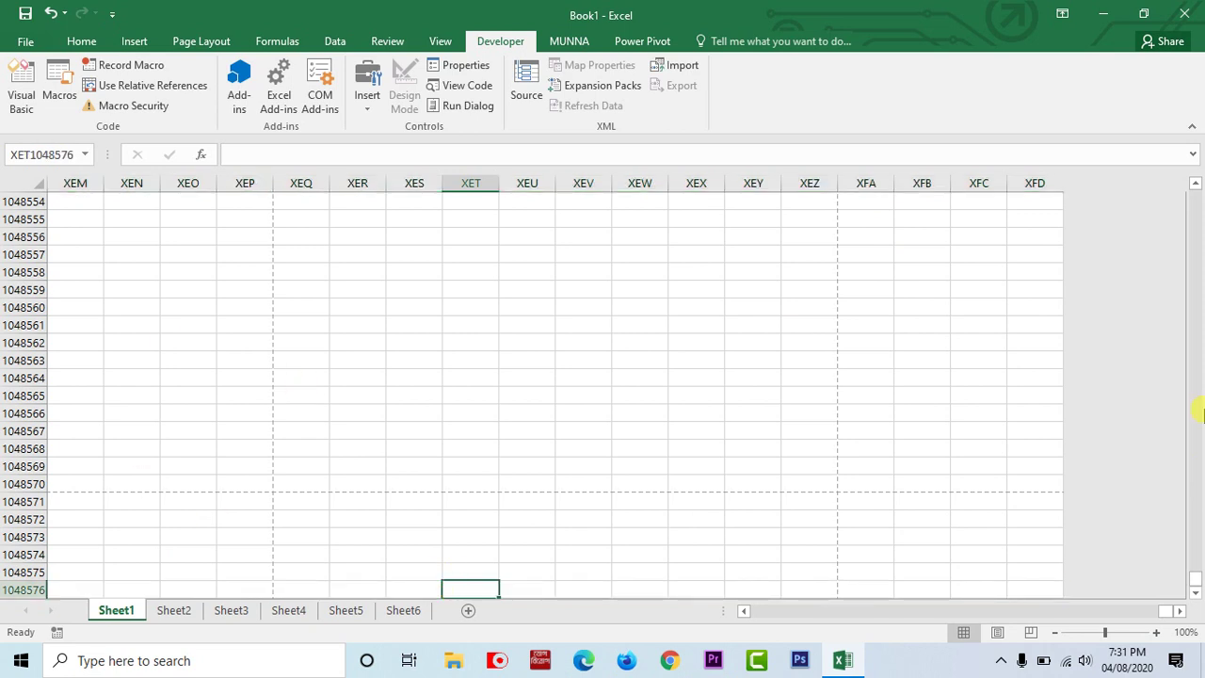
pyautogui.moveTo(1196, 579); pyautogui.dragTo(1197, 154)
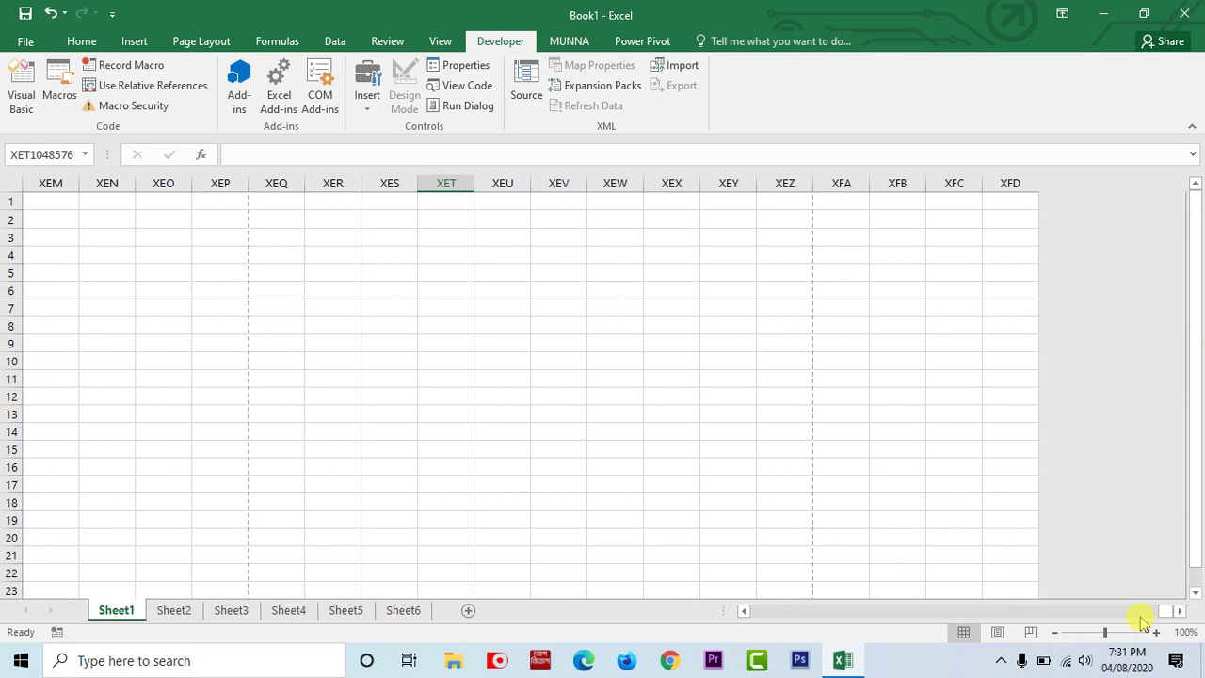
pyautogui.hotkey('ctrl', 'Left')
pyautogui.hotkey('ctrl', 'Up')
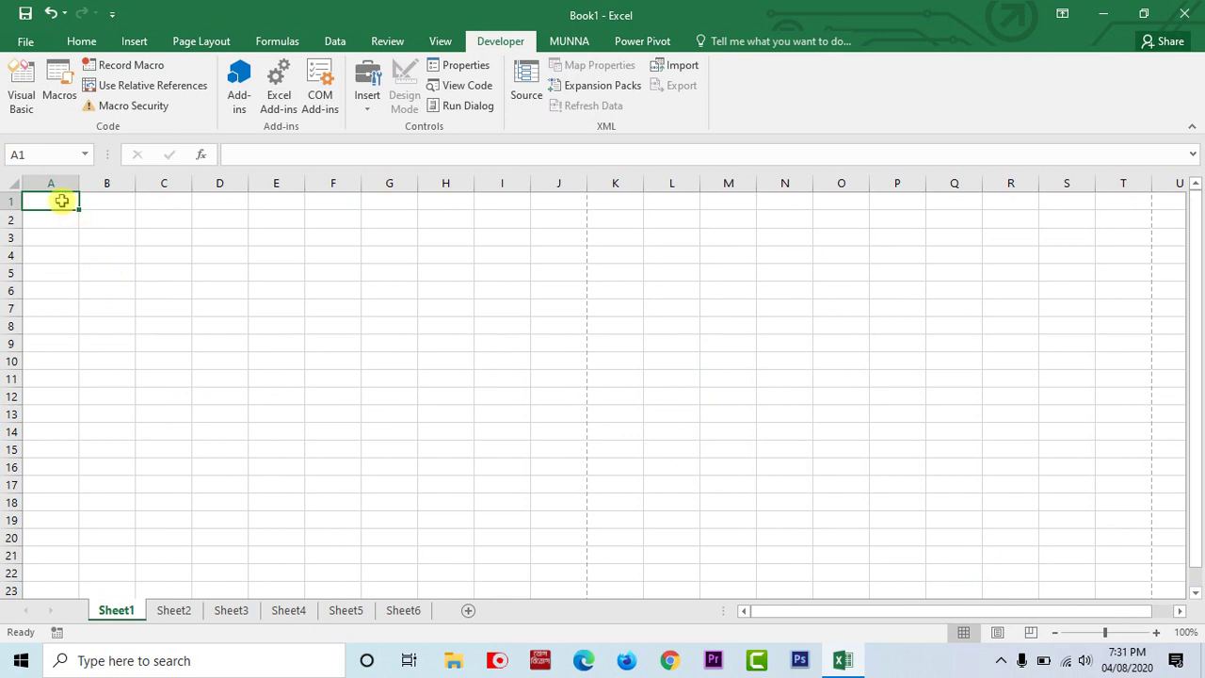
pyautogui.moveTo(59, 200)
pyautogui.mouseDown()
pyautogui.moveTo(279, 337)
pyautogui.moveTo(544, 660)
pyautogui.mouseUp()
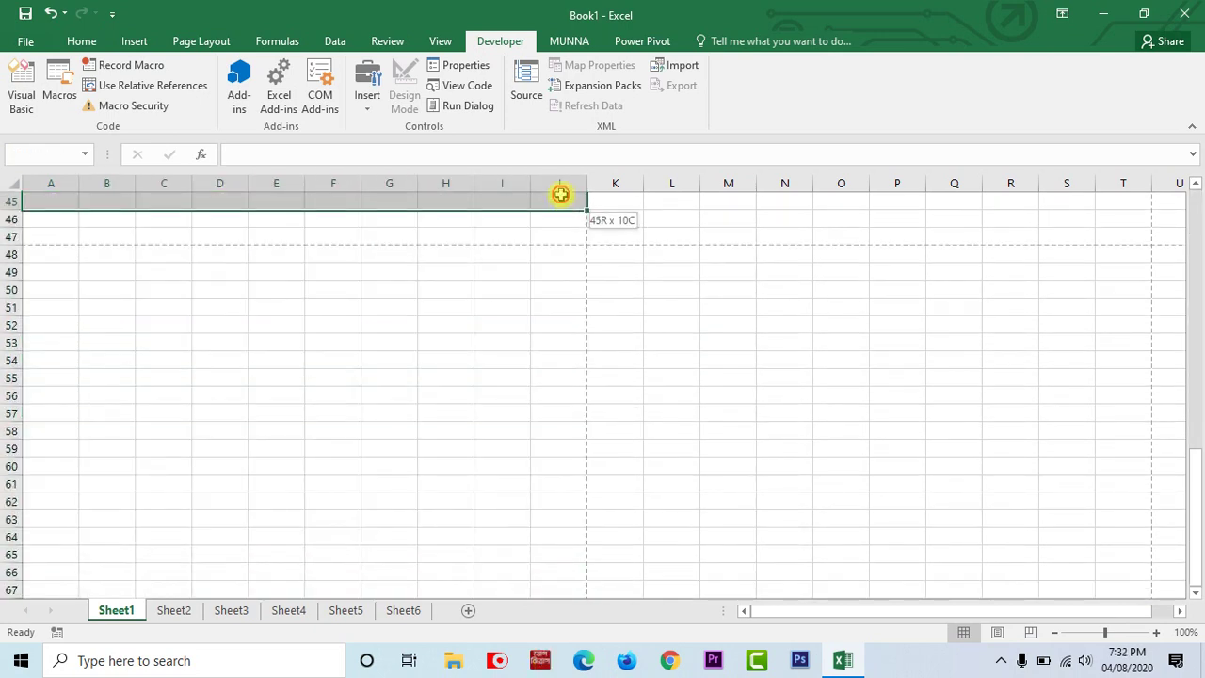
pyautogui.moveTo(544, 660); pyautogui.dragTo(566, 234)
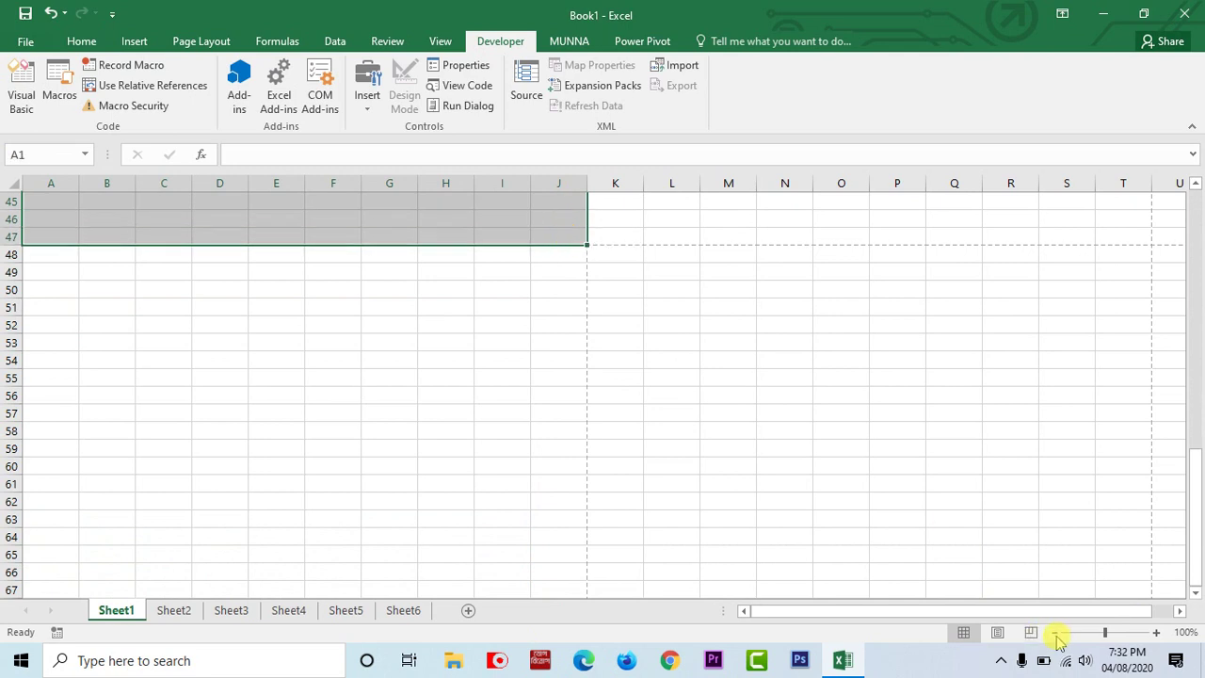
pyautogui.click(1055, 633)
pyautogui.click(1056, 633)
pyautogui.click(1055, 633)
pyautogui.click(1055, 633)
pyautogui.click(1055, 633)
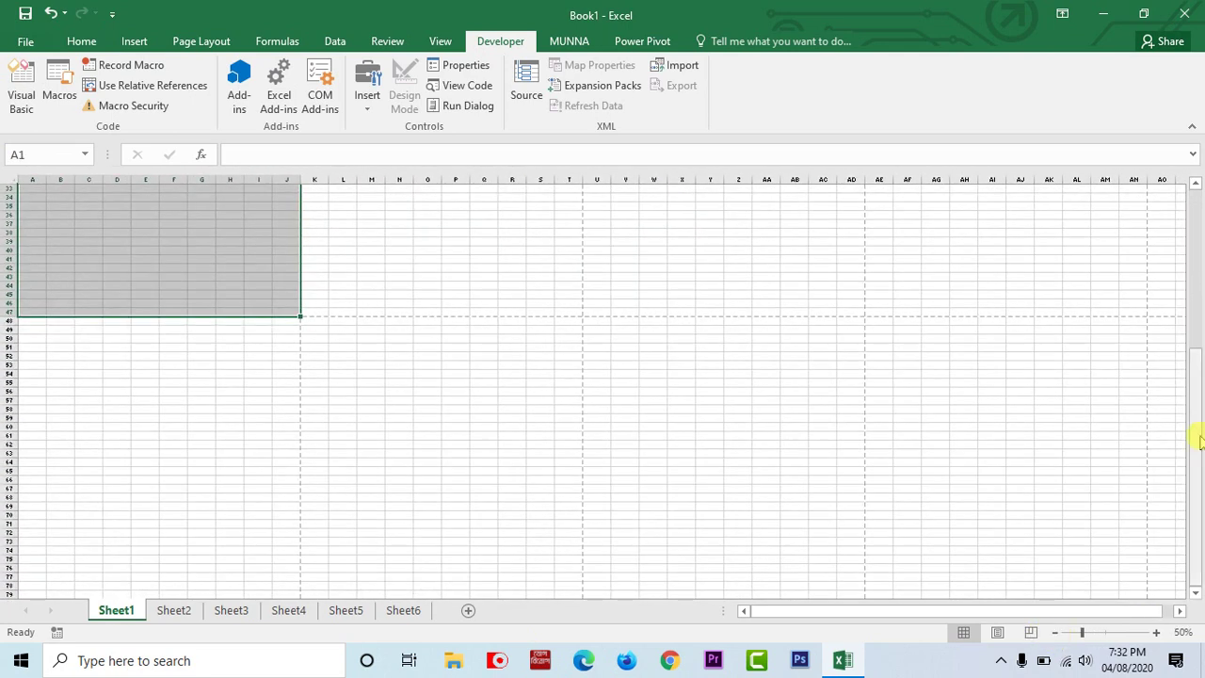
pyautogui.moveTo(1198, 441); pyautogui.dragTo(1192, 219)
pyautogui.click(935, 419)
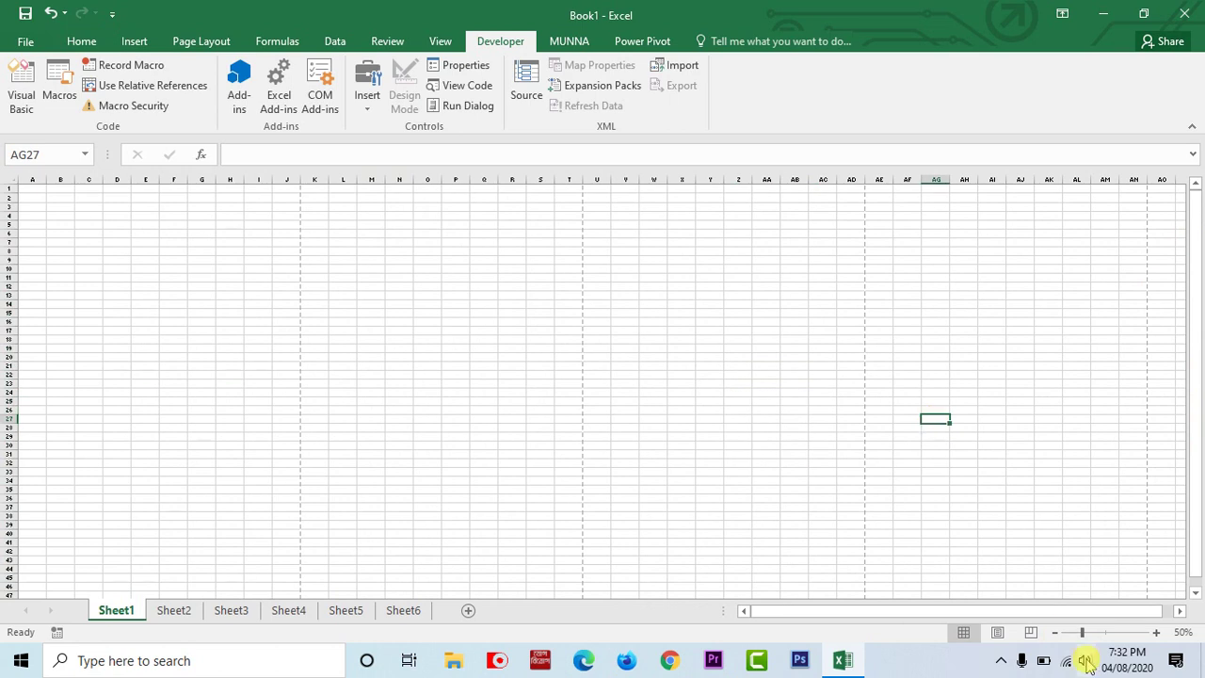
pyautogui.click(288, 188)
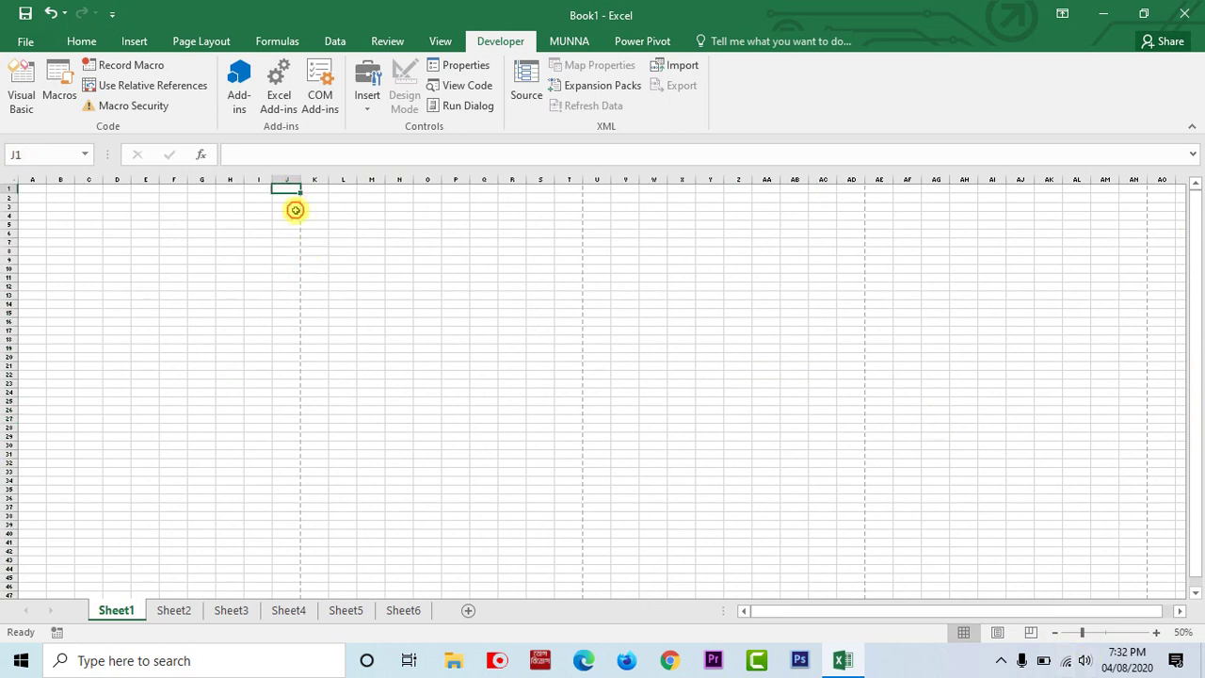
pyautogui.moveTo(294, 210); pyautogui.dragTo(32, 472)
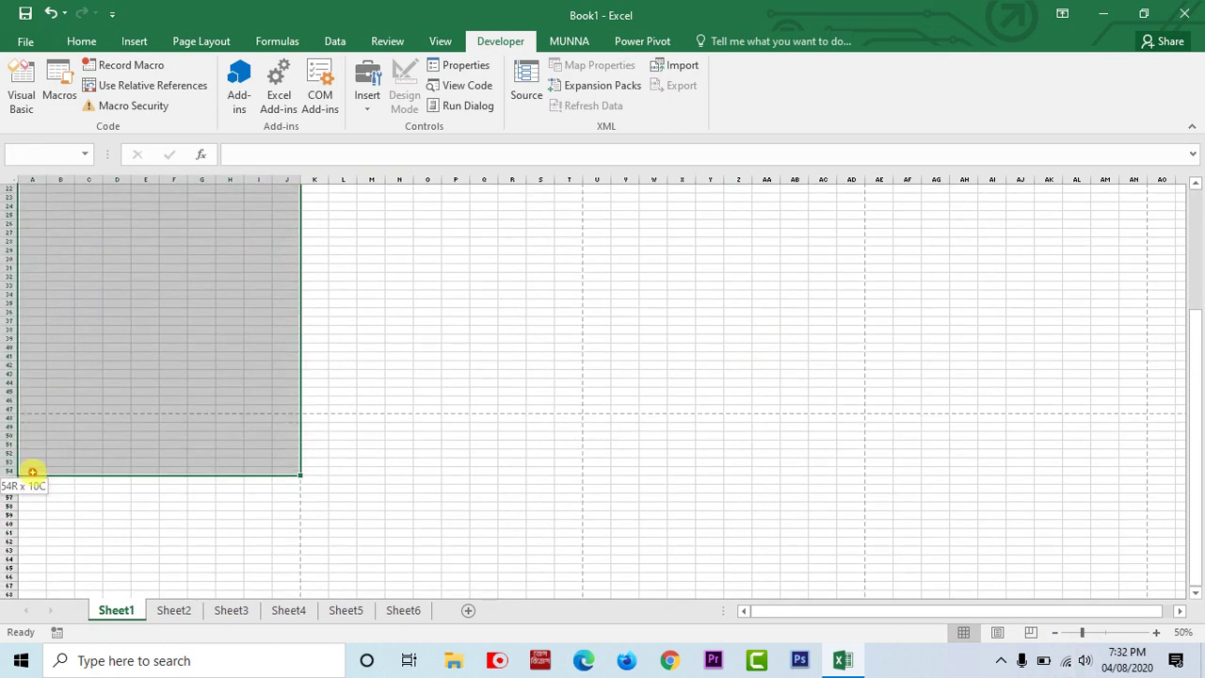
pyautogui.moveTo(32, 472); pyautogui.dragTo(8, 410)
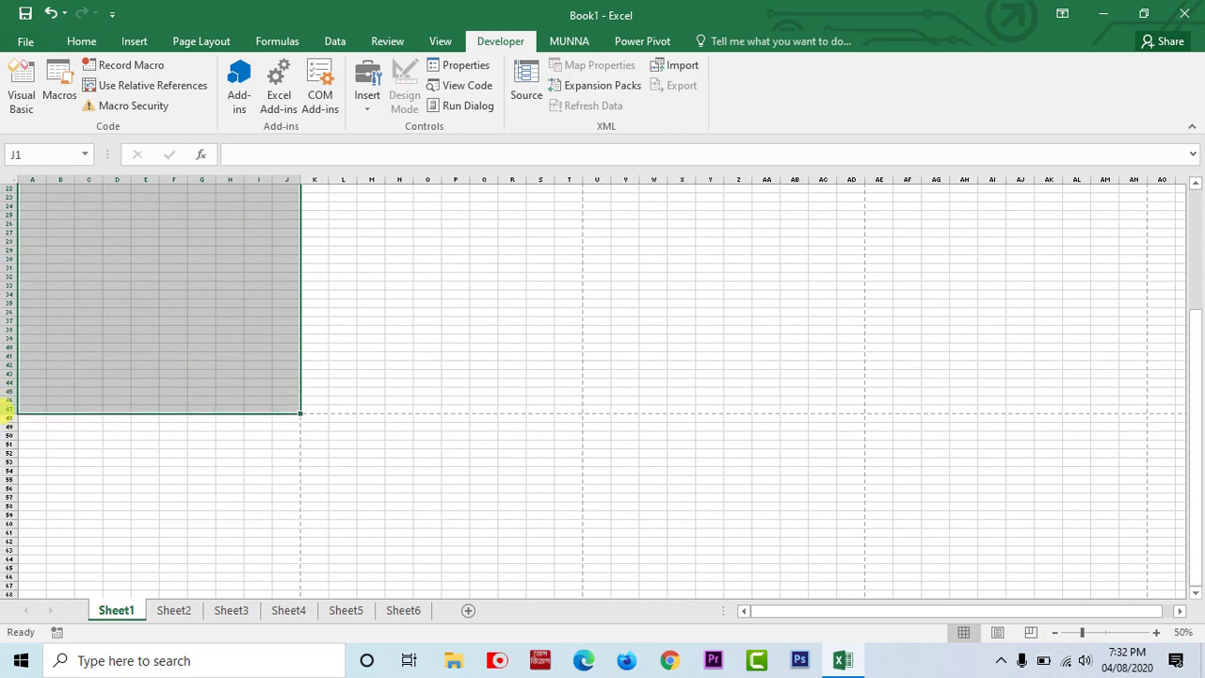
pyautogui.click(412, 456)
pyautogui.click(1055, 633)
pyautogui.click(1055, 632)
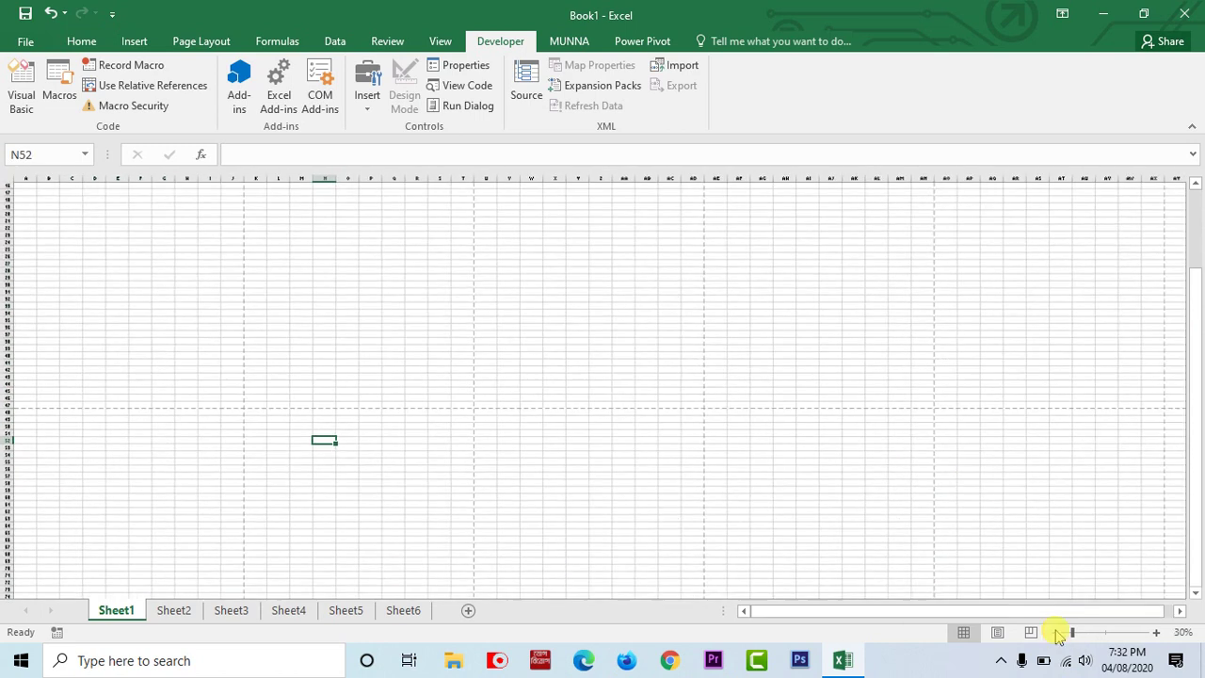
pyautogui.click(1055, 632)
pyautogui.click(1056, 632)
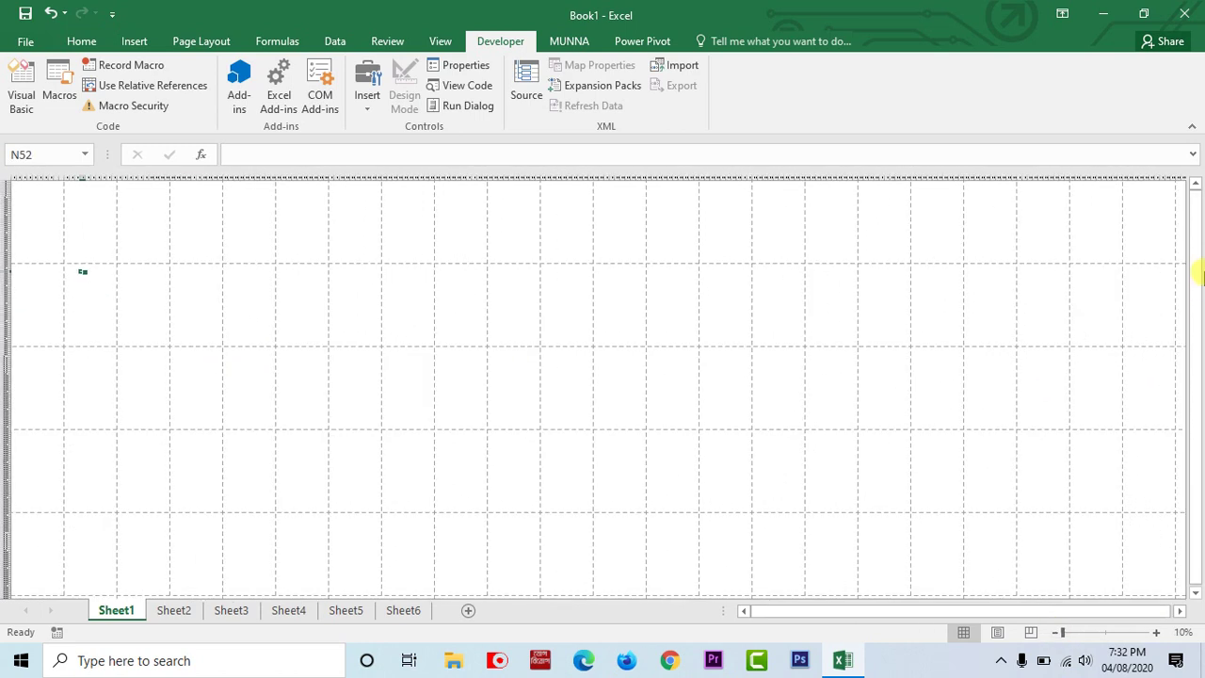
pyautogui.moveTo(1201, 273); pyautogui.dragTo(1198, 452)
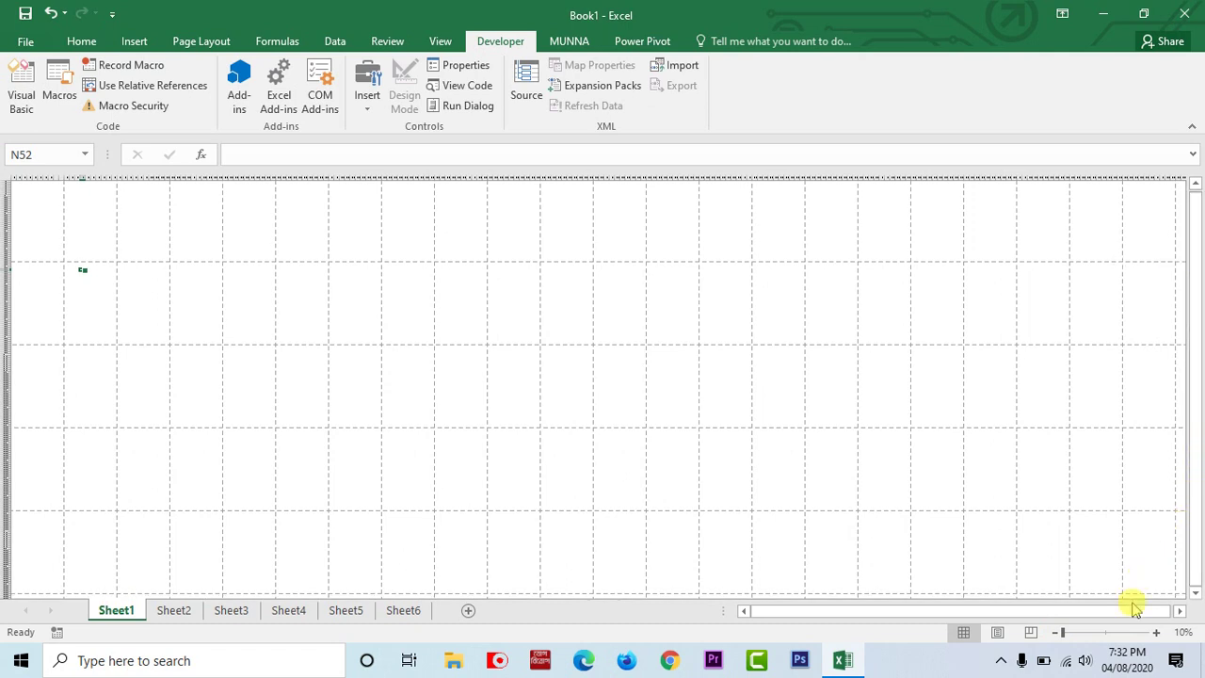
pyautogui.hotkey('ctrl', 'Down')
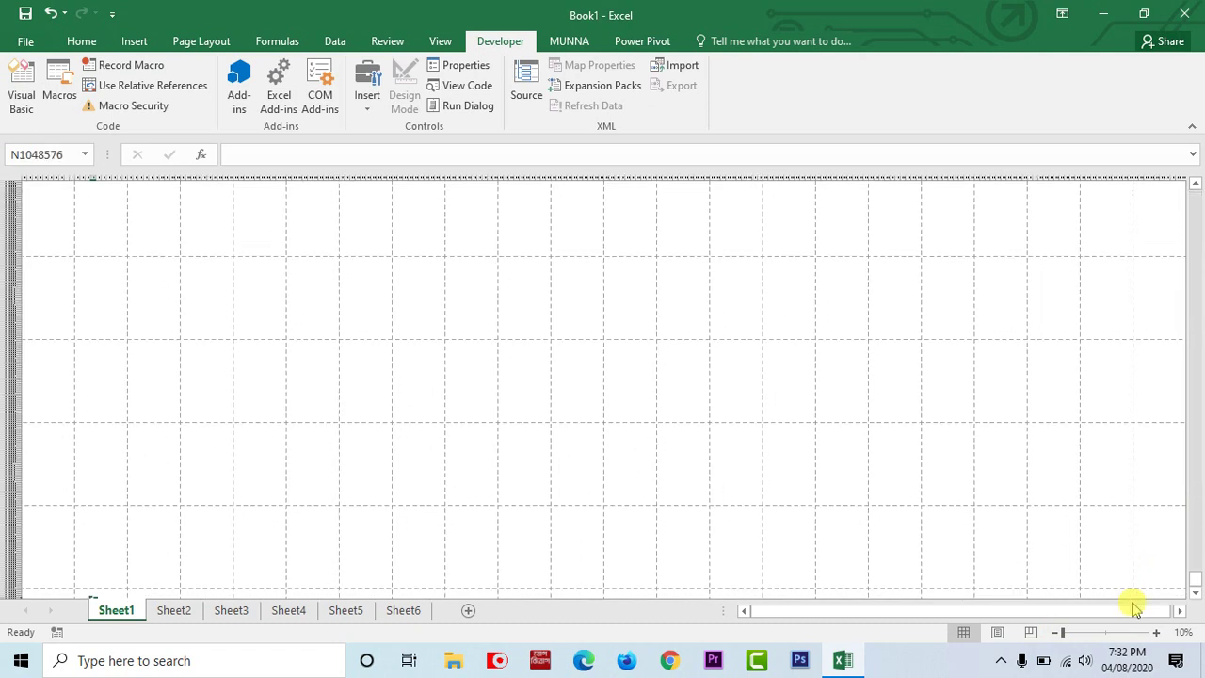
pyautogui.hotkey('ctrl', 'Right')
pyautogui.hotkey('ctrl', 'Left')
pyautogui.hotkey('ctrl', 'Up')
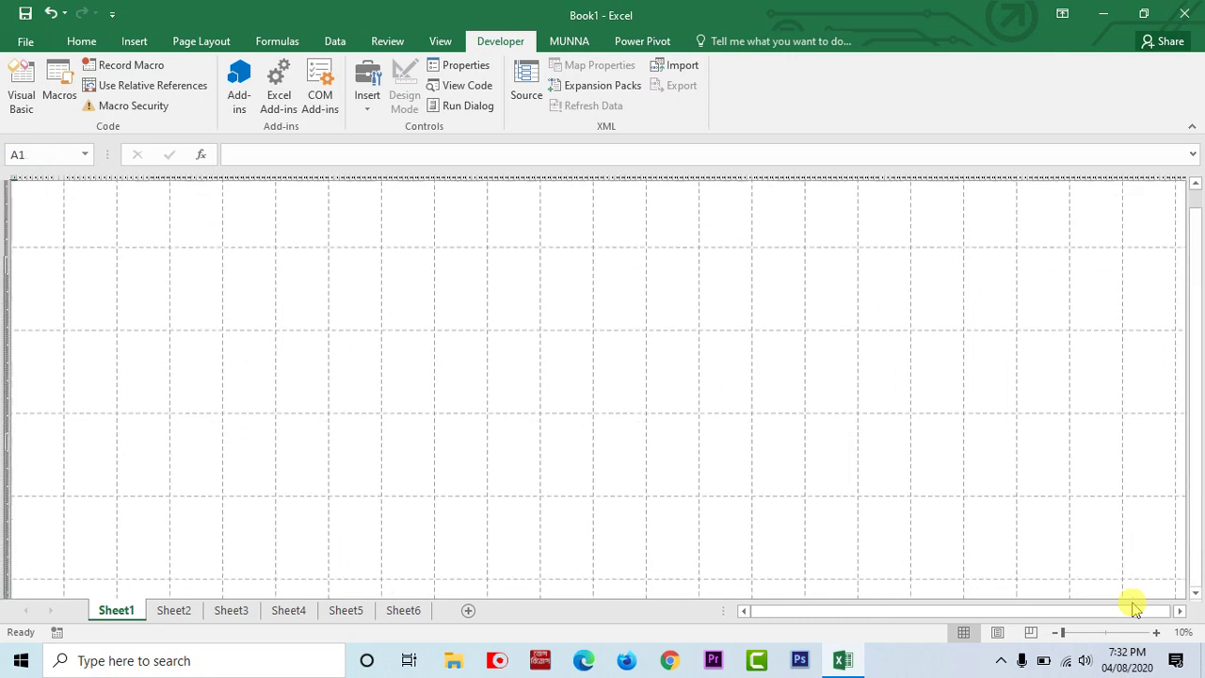
pyautogui.scroll(2, 1134, 609)
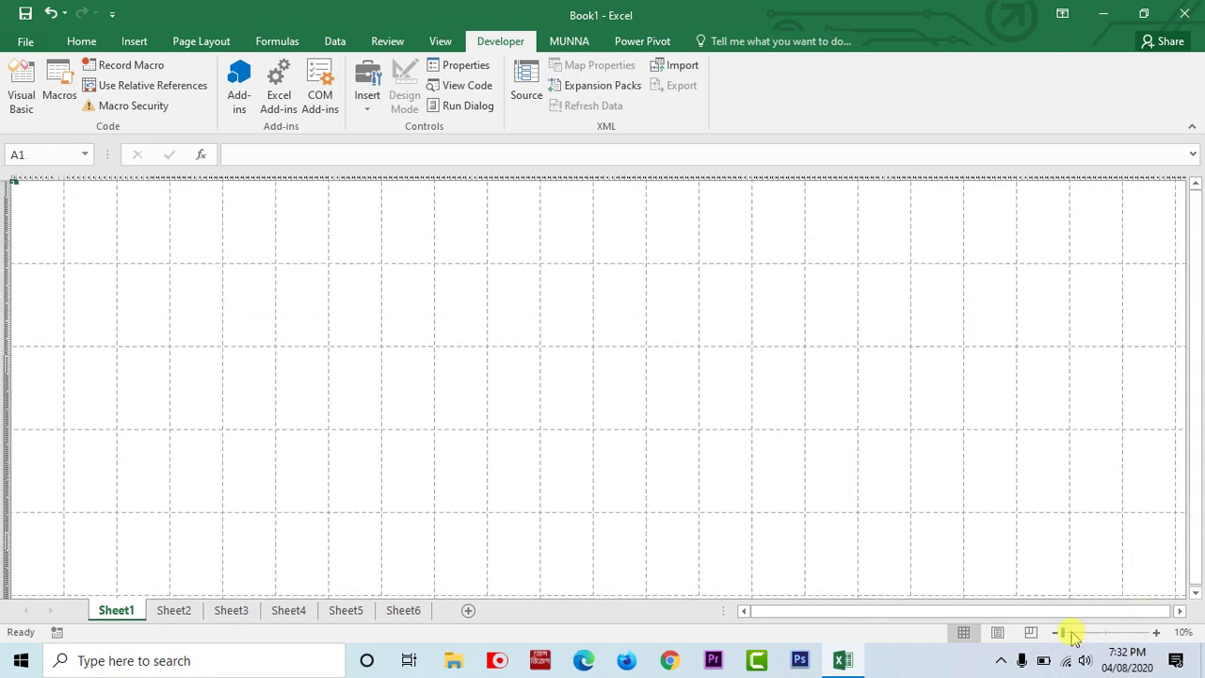
pyautogui.moveTo(1062, 632); pyautogui.dragTo(1113, 637)
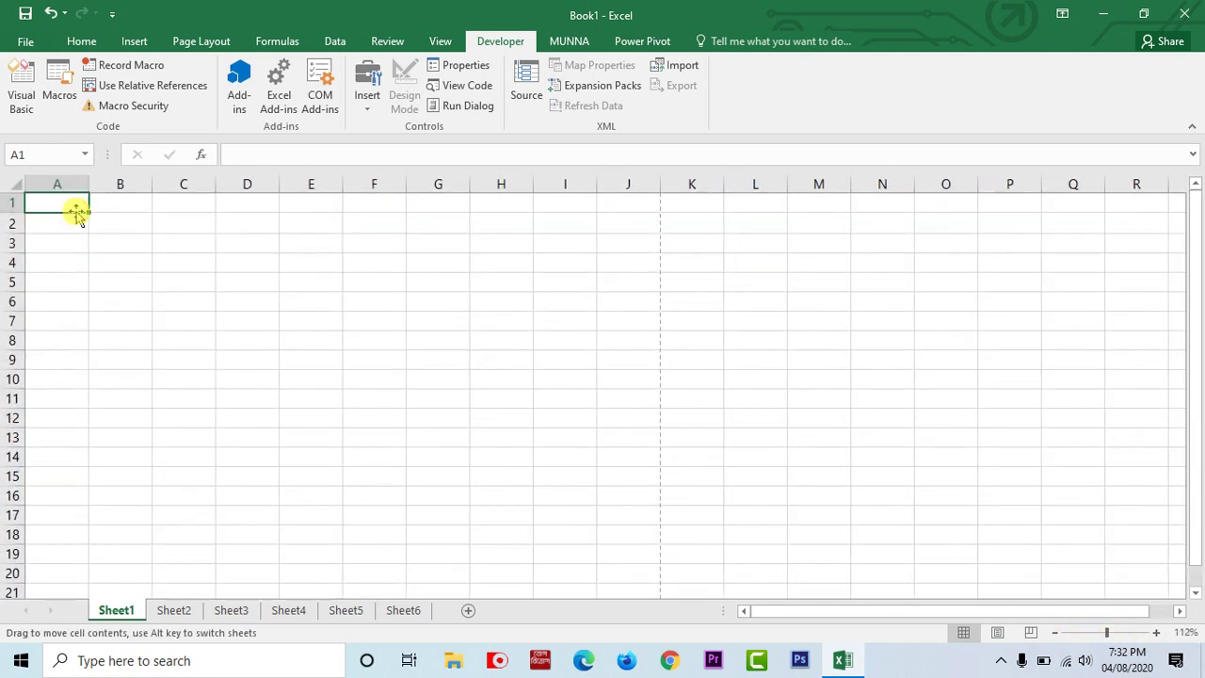
# Enter 100 in cell D5.
pyautogui.click(203, 221)
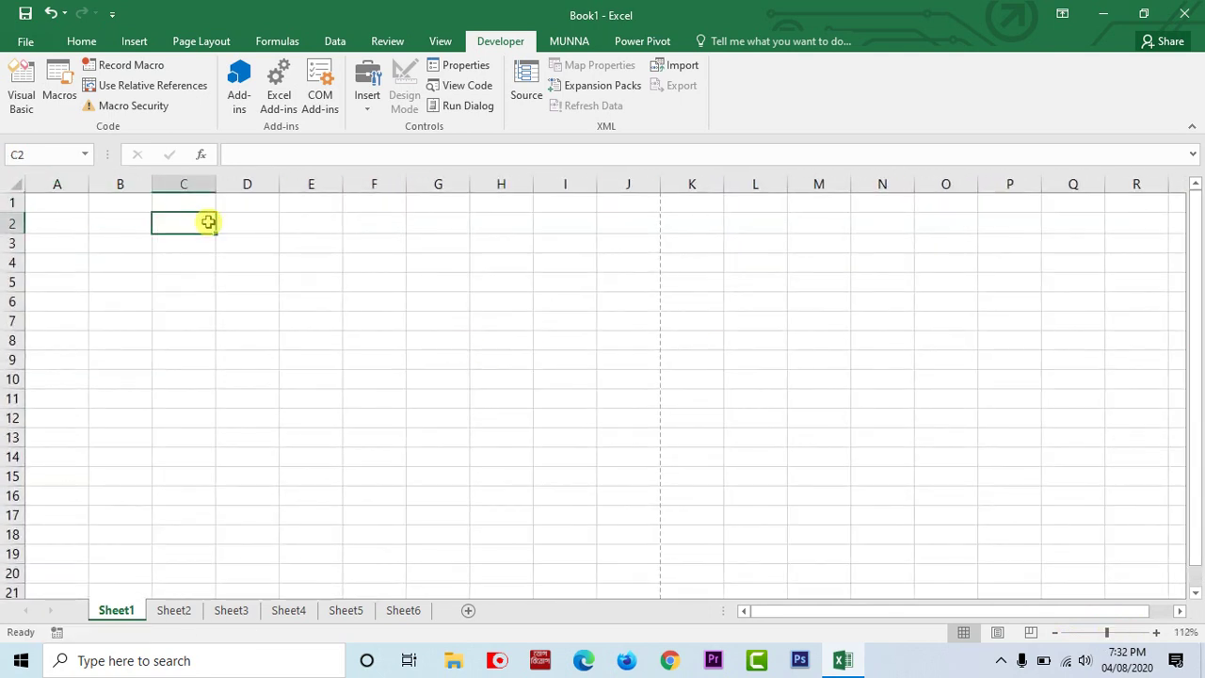
pyautogui.click(11, 202)
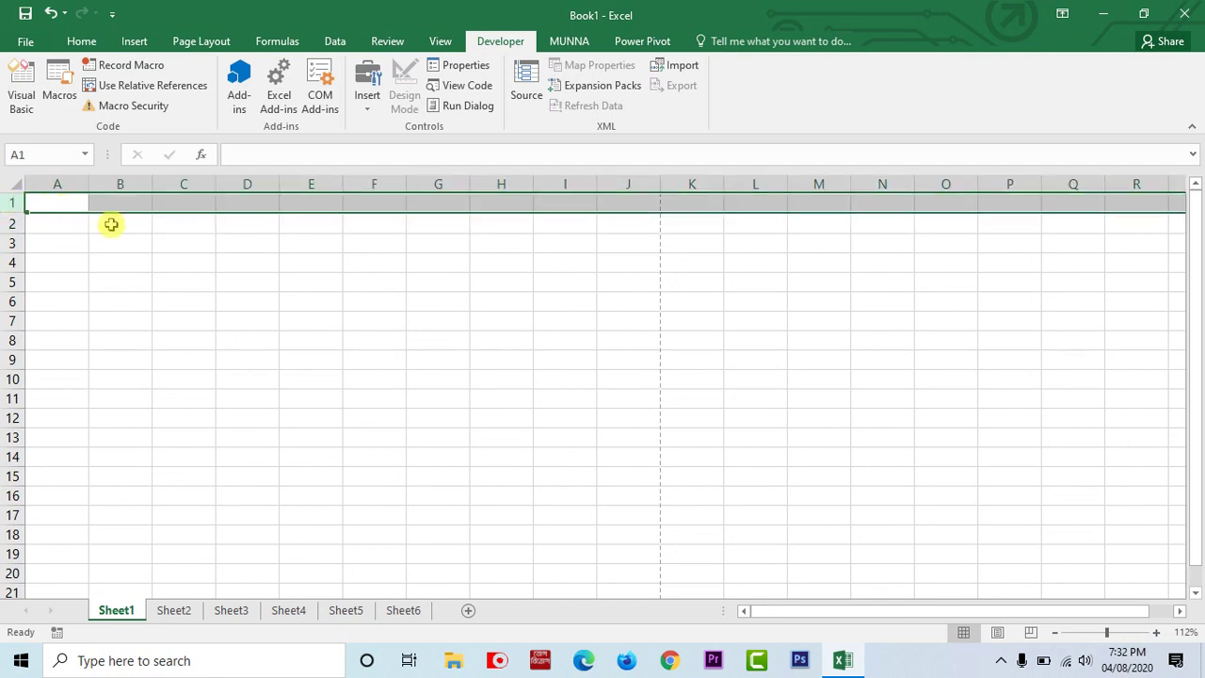
pyautogui.click(84, 223)
pyautogui.click(13, 202)
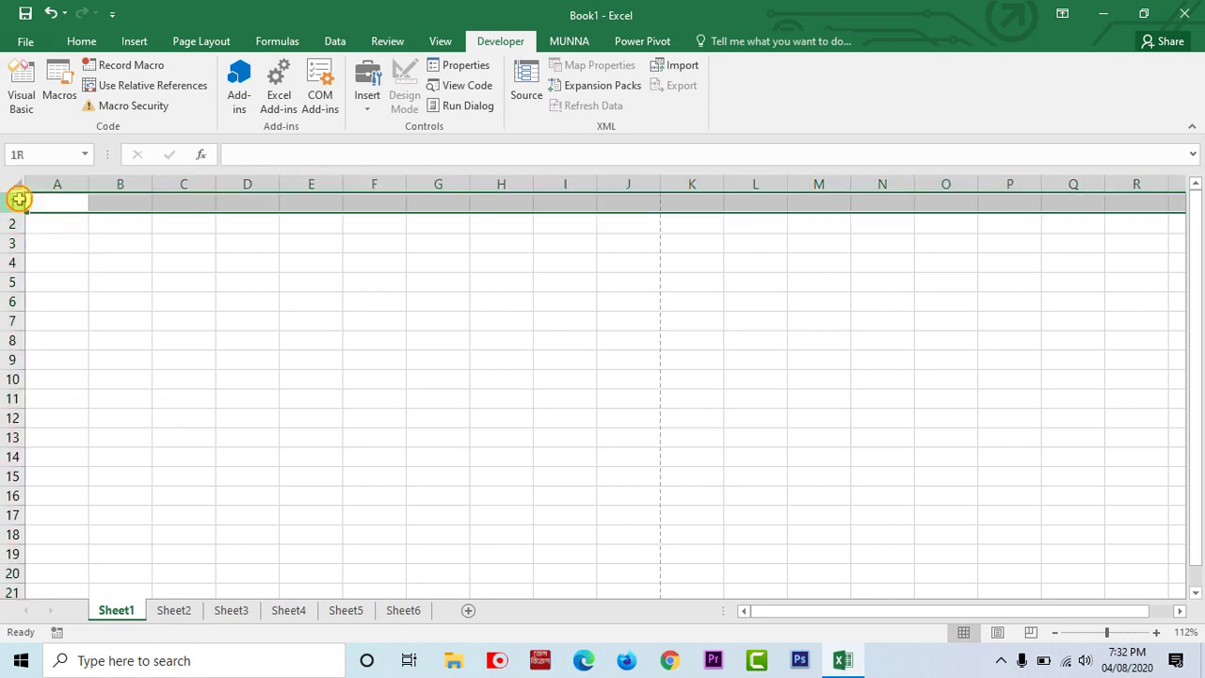
pyautogui.click(310, 247)
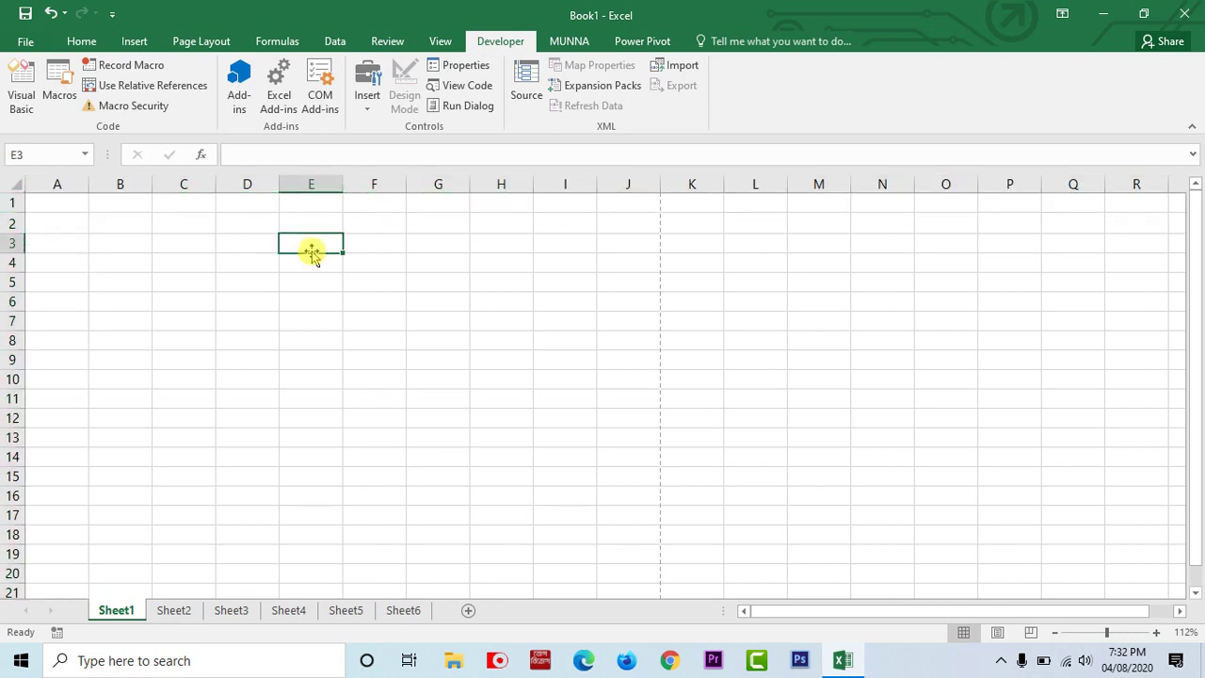
pyautogui.click(274, 283)
pyautogui.click(329, 300)
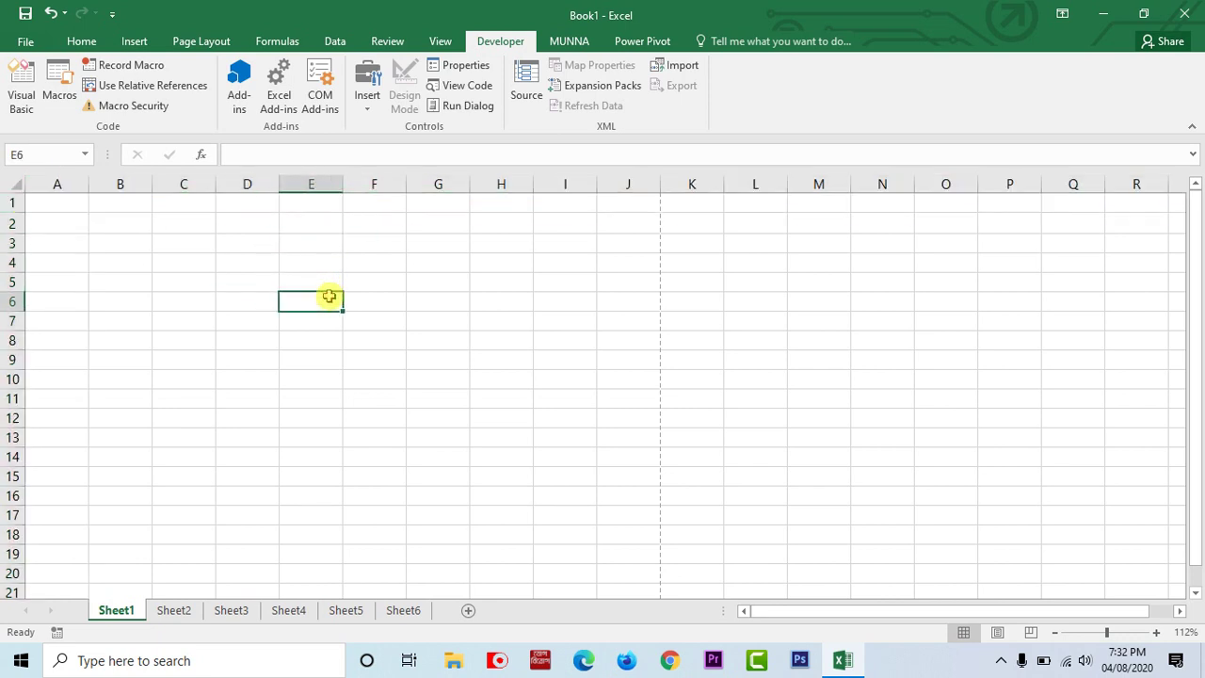
pyautogui.click(251, 278)
pyautogui.write('1')
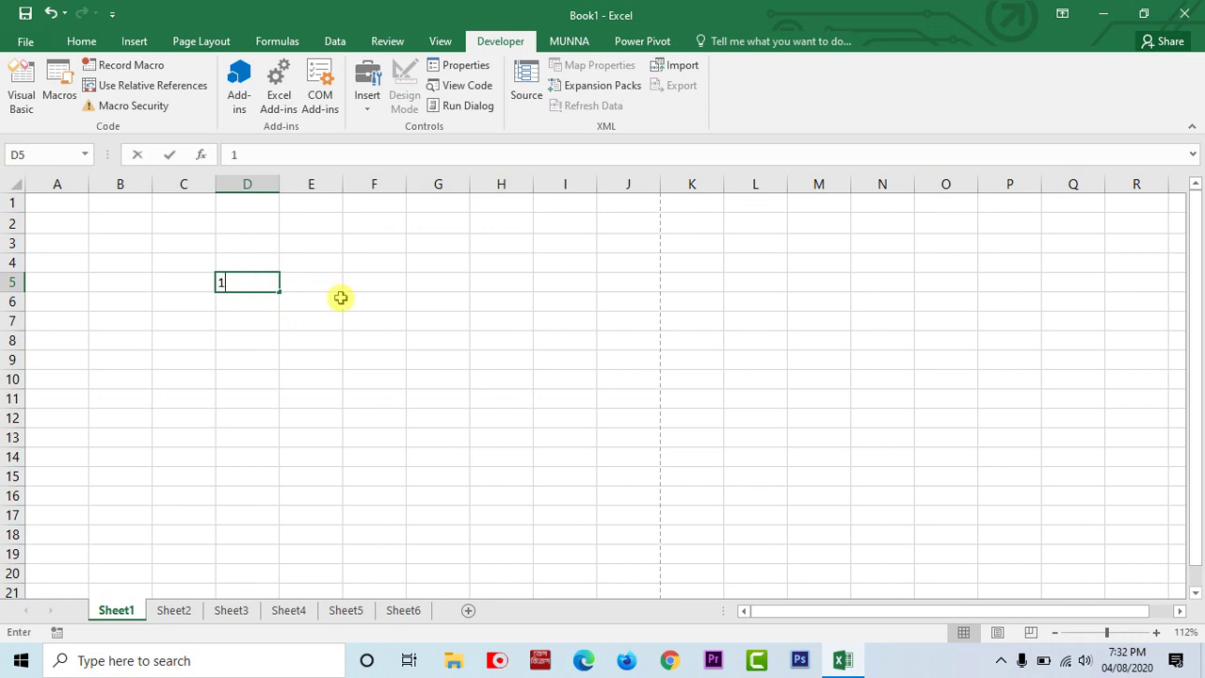
pyautogui.write('00')
pyautogui.press('Right')
pyautogui.press('Right')
pyautogui.press('Right')
# Enter 100 in cell G8 as well.
pyautogui.press('Down')
pyautogui.press('Down')
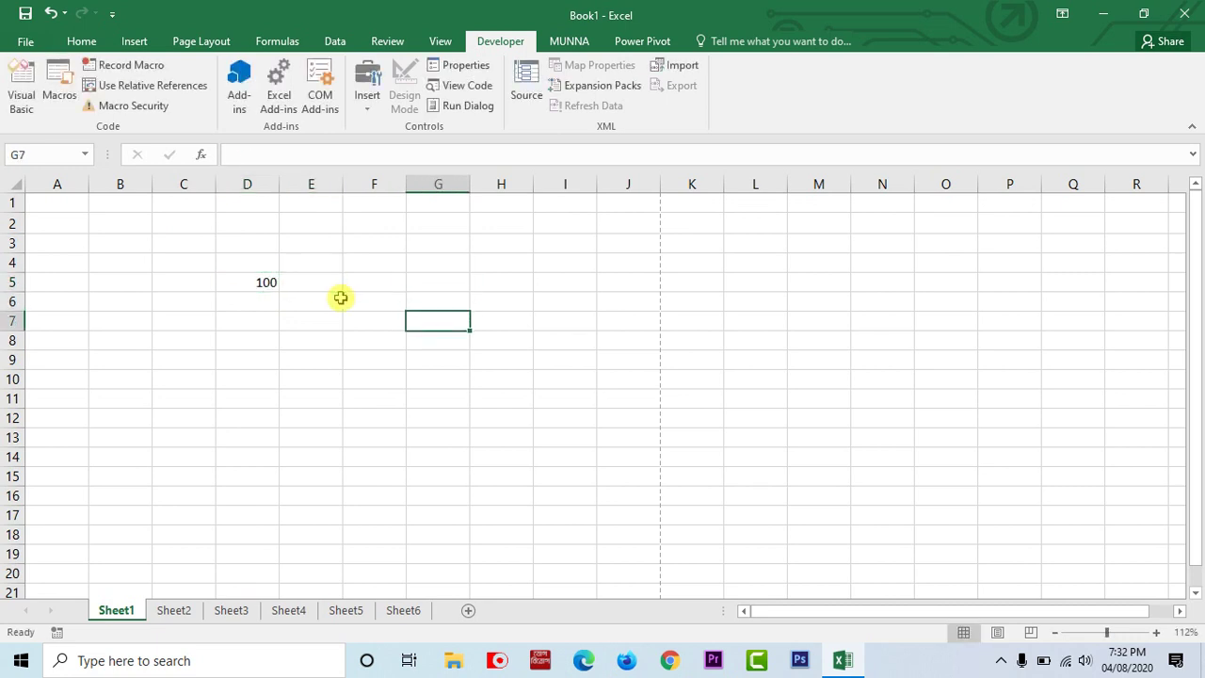
pyautogui.press('Down')
pyautogui.write('1')
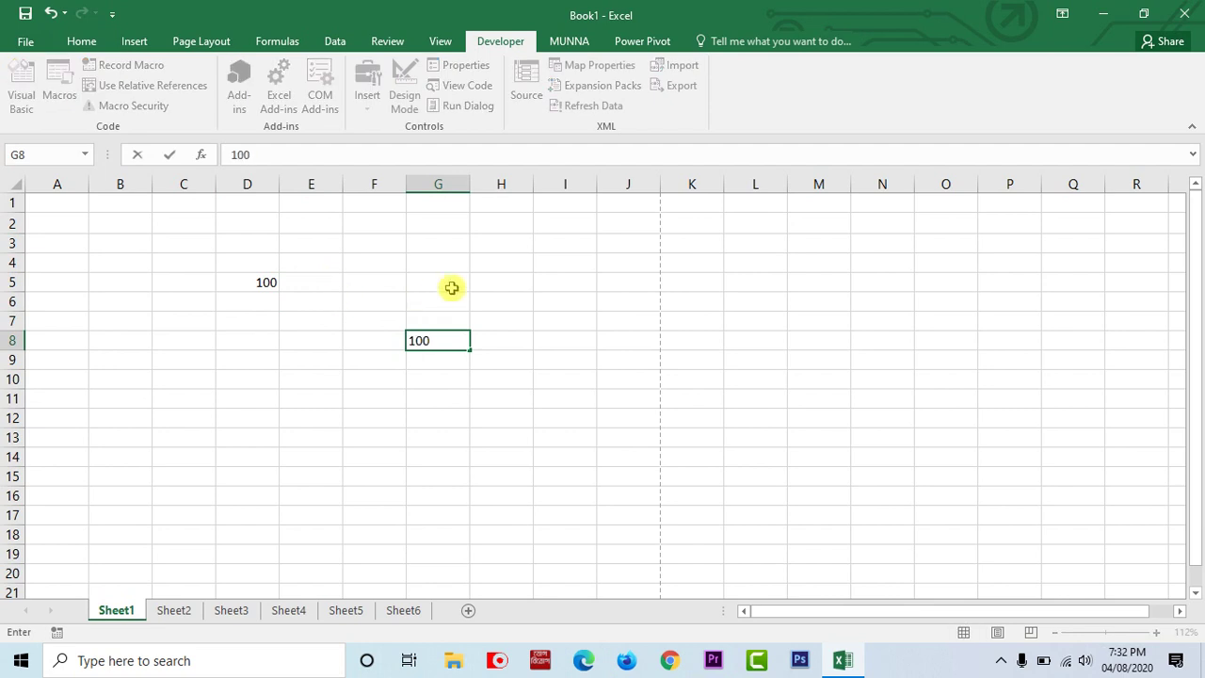
pyautogui.click(549, 261)
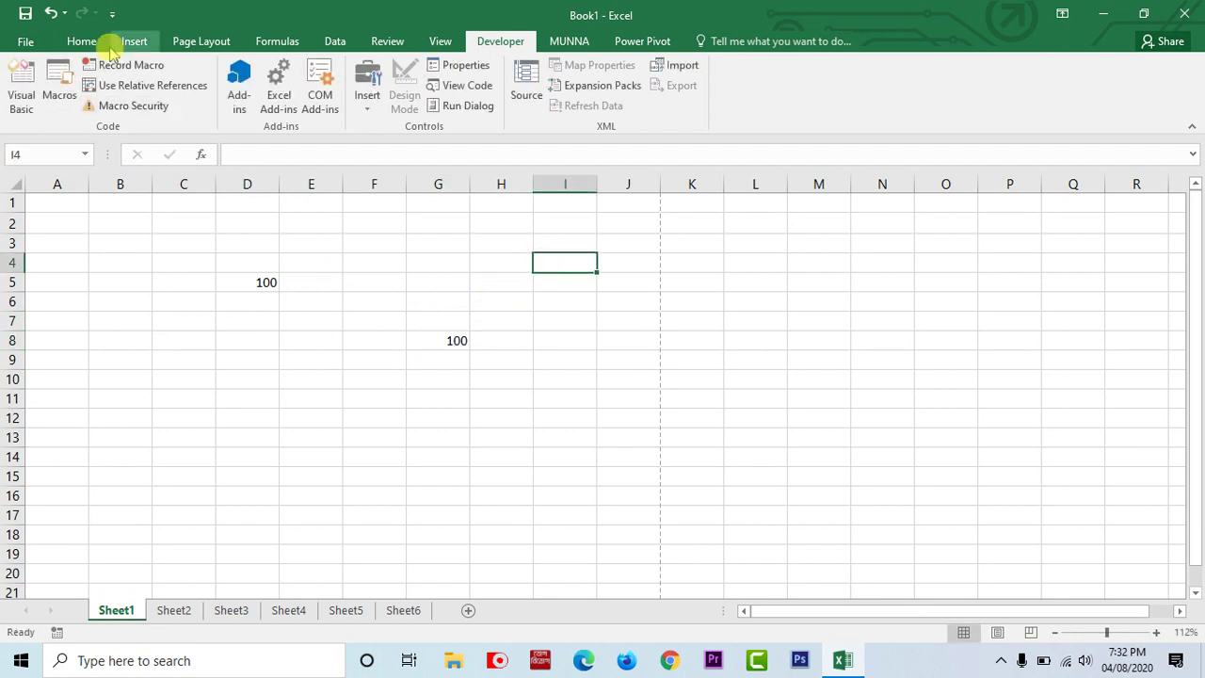
# Fill cell I4 with yellow and zoom the sheet to 160%.
pyautogui.click(81, 42)
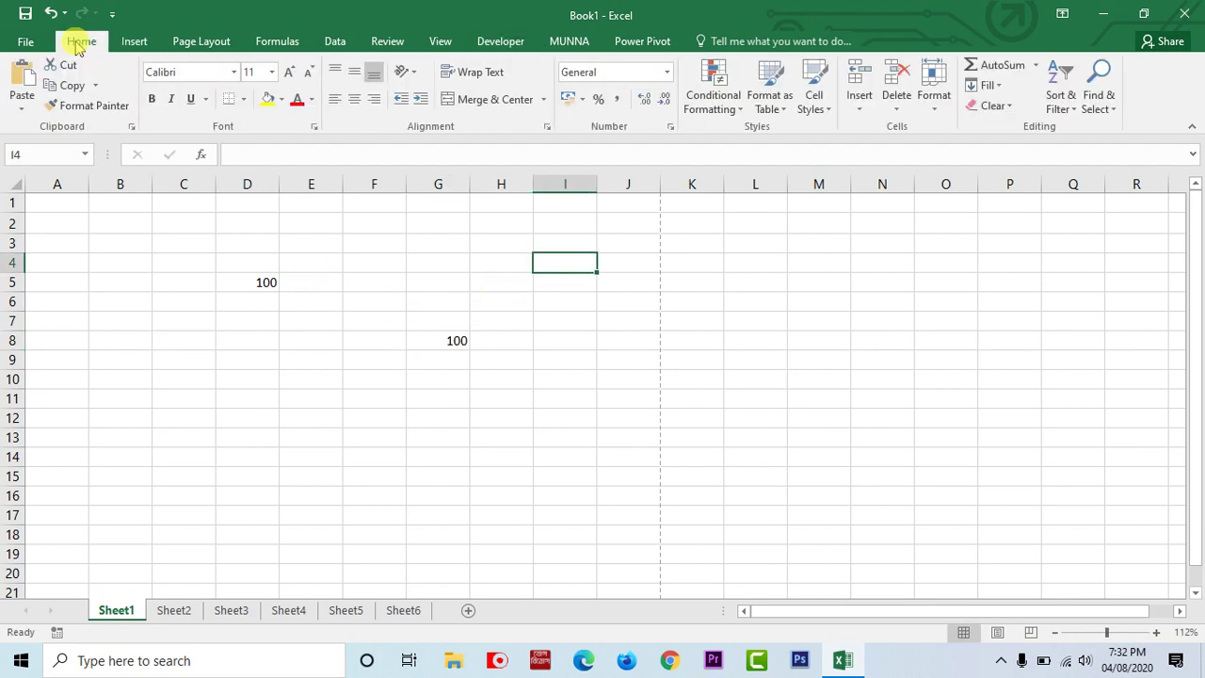
pyautogui.click(268, 99)
pyautogui.click(734, 339)
pyautogui.click(574, 266)
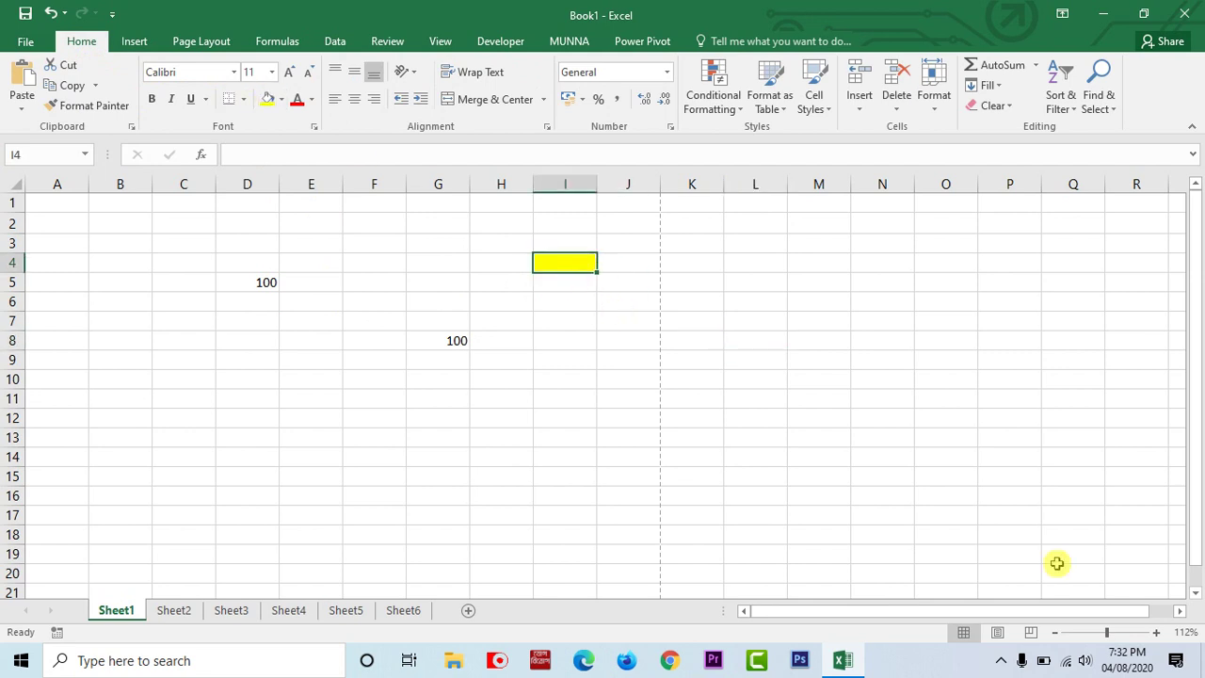
pyautogui.click(1156, 632)
pyautogui.click(1156, 632)
pyautogui.click(1156, 631)
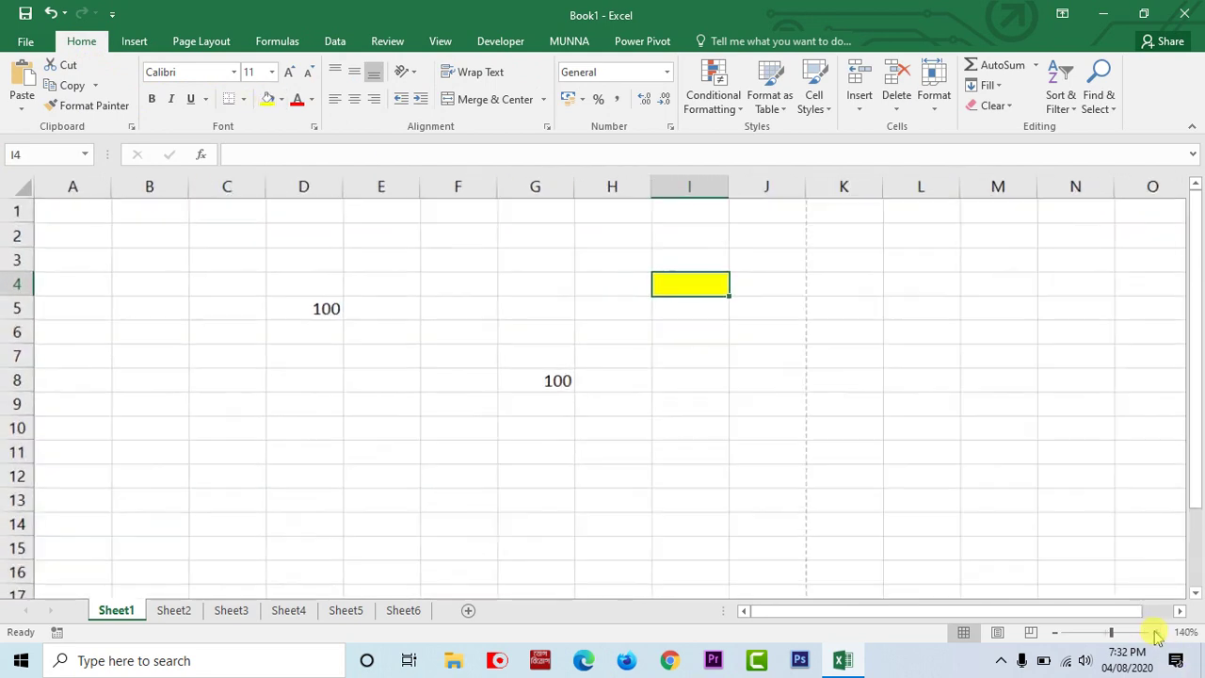
pyautogui.click(1156, 632)
pyautogui.click(1156, 632)
# Enter =D5+G8 in I4 so it shows 200.
pyautogui.click(970, 474)
pyautogui.click(808, 307)
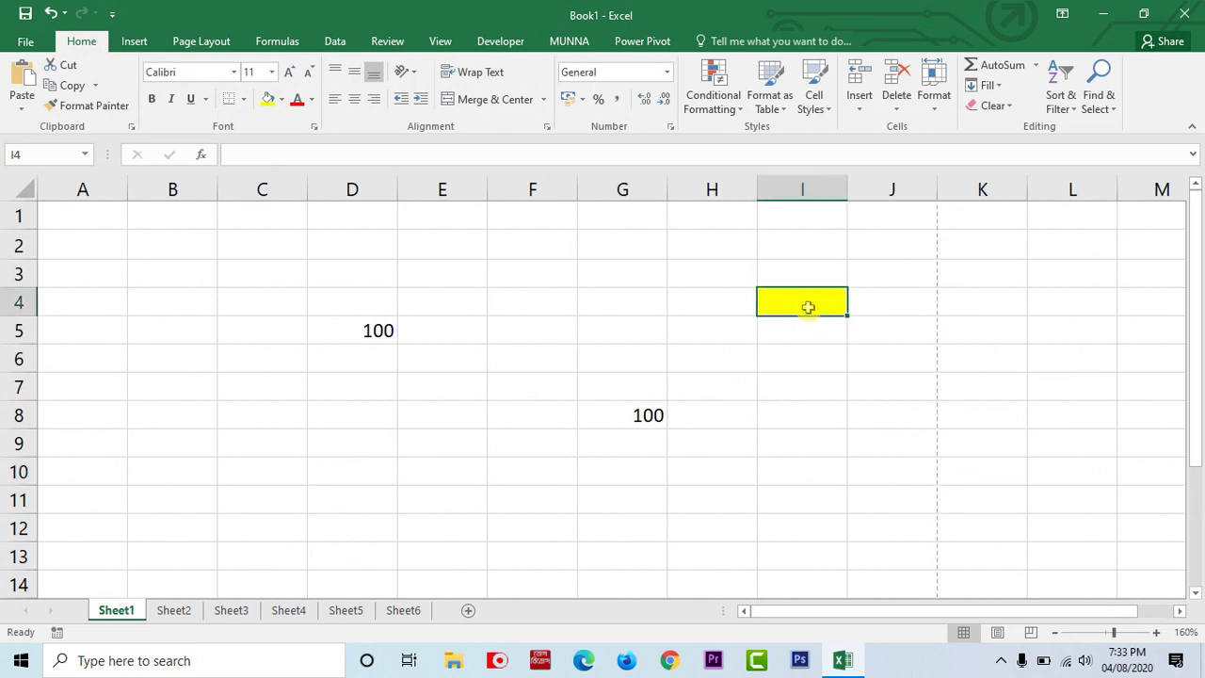
pyautogui.write('=')
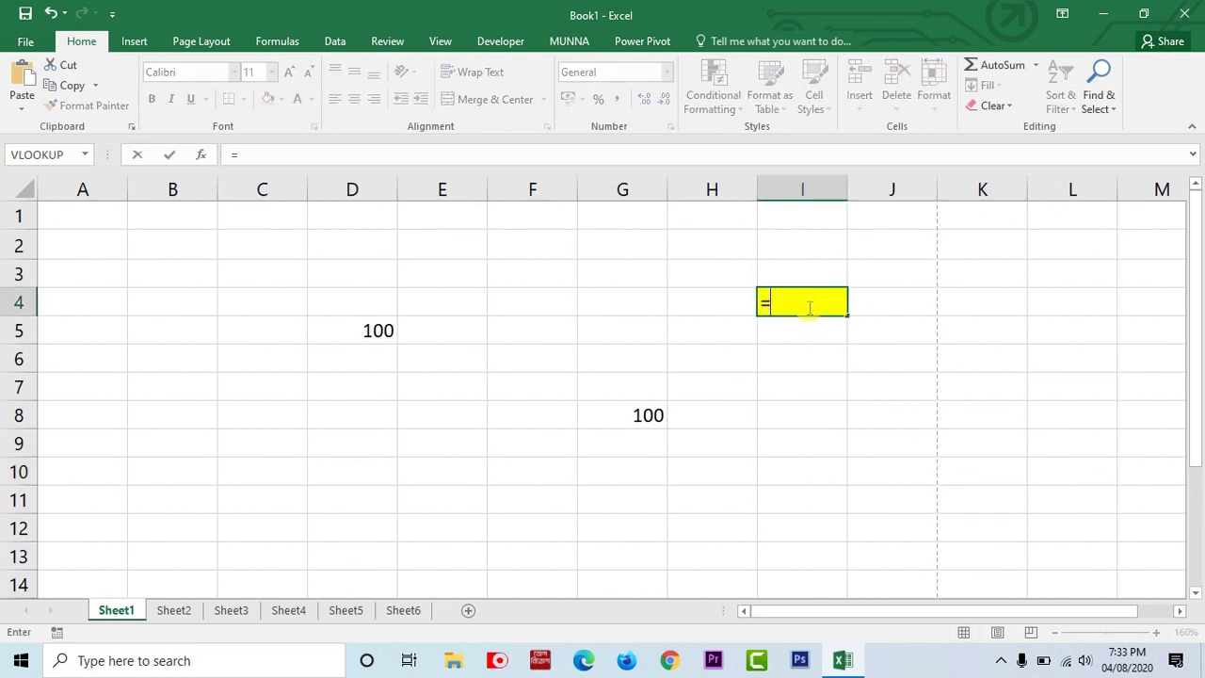
pyautogui.click(378, 331)
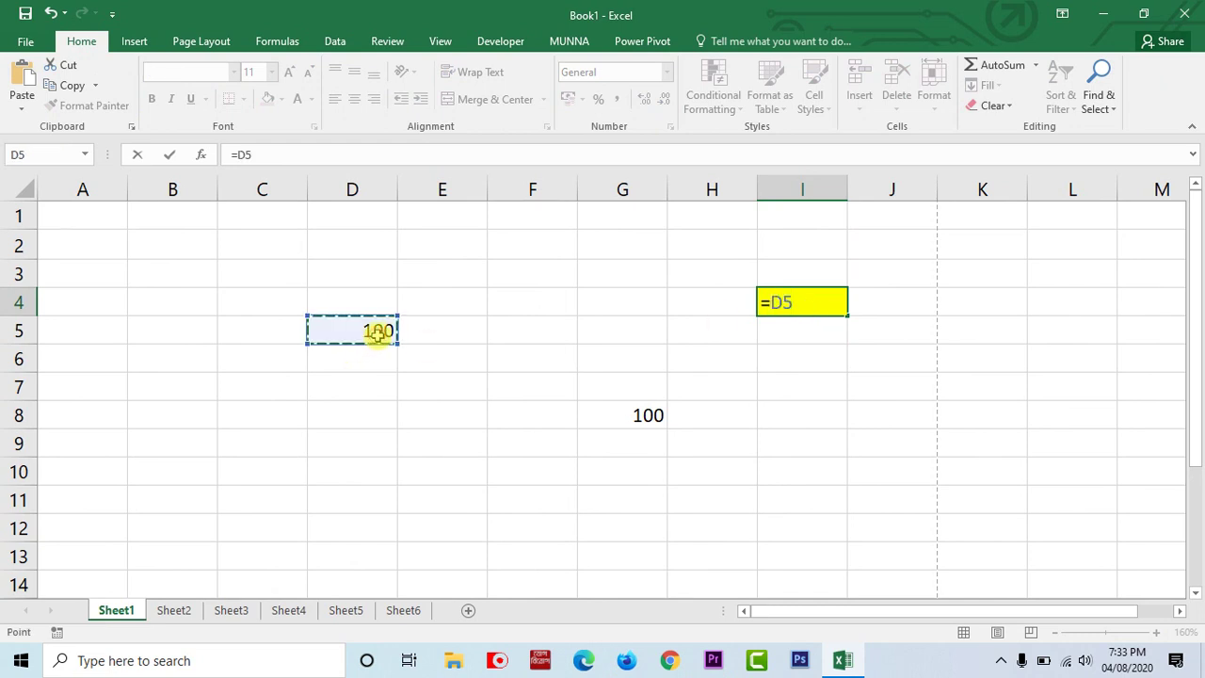
pyautogui.write('+')
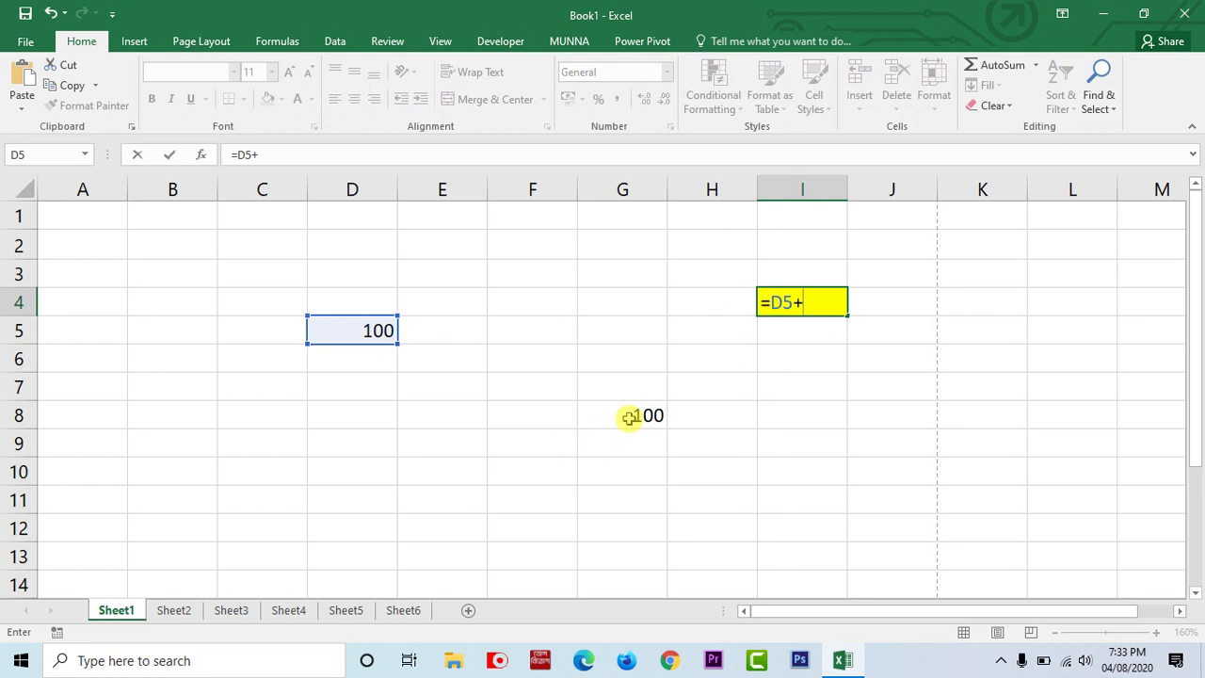
pyautogui.click(629, 418)
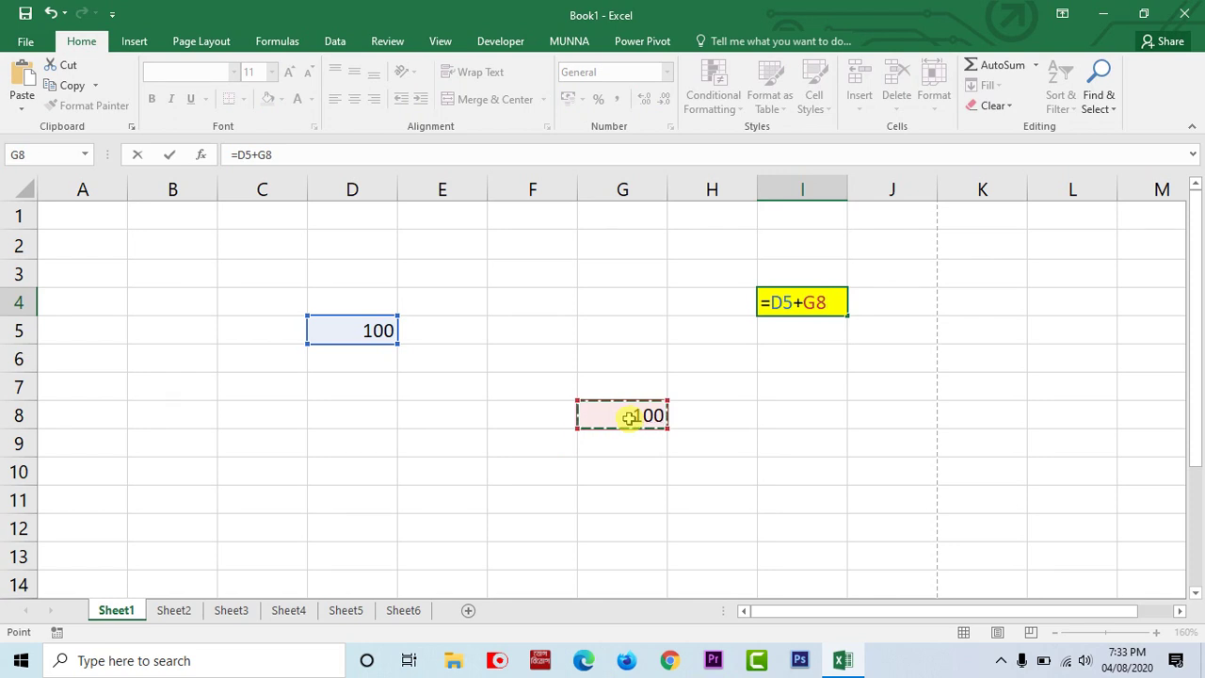
pyautogui.press('Return')
pyautogui.click(797, 302)
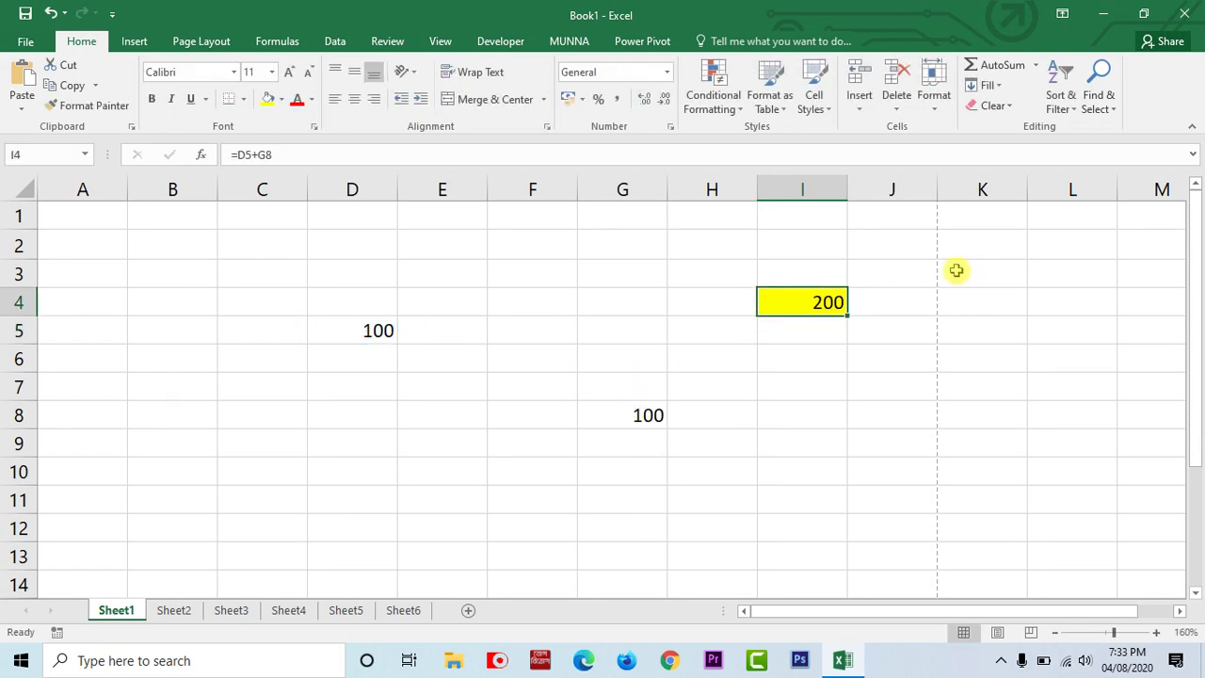
# Replace the 100 in D5 with 500 and check that I4's =D5+G8 now reads 600.
pyautogui.click(393, 333)
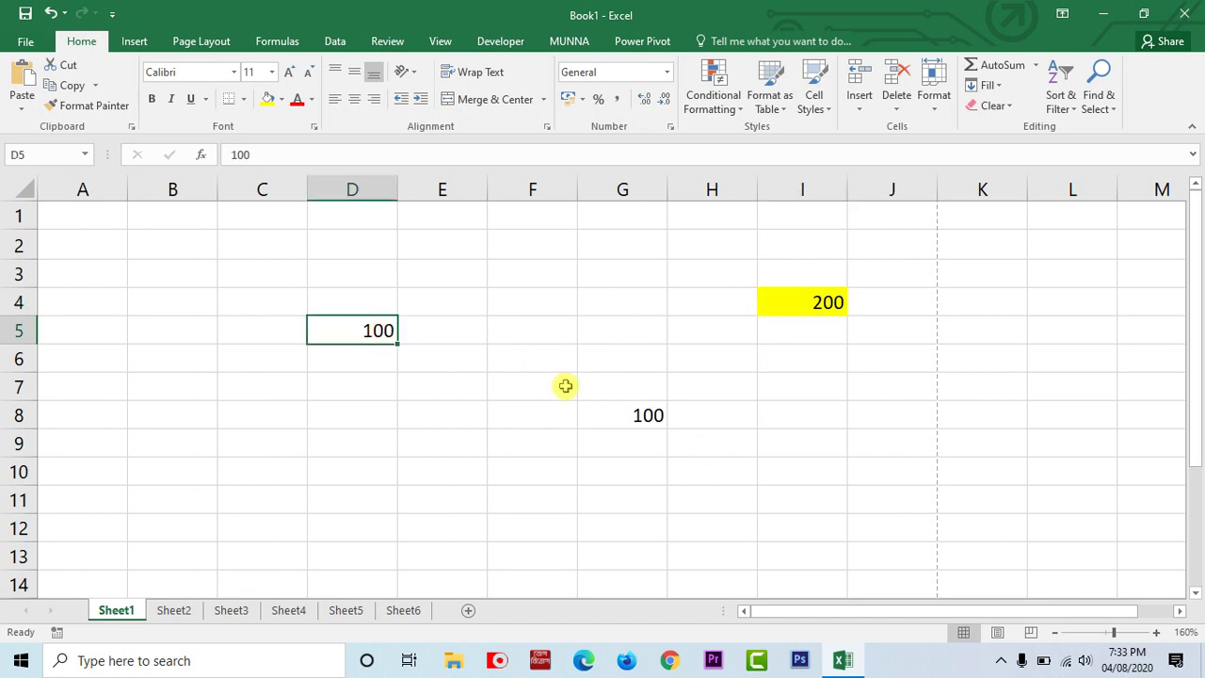
pyautogui.click(601, 407)
pyautogui.click(791, 297)
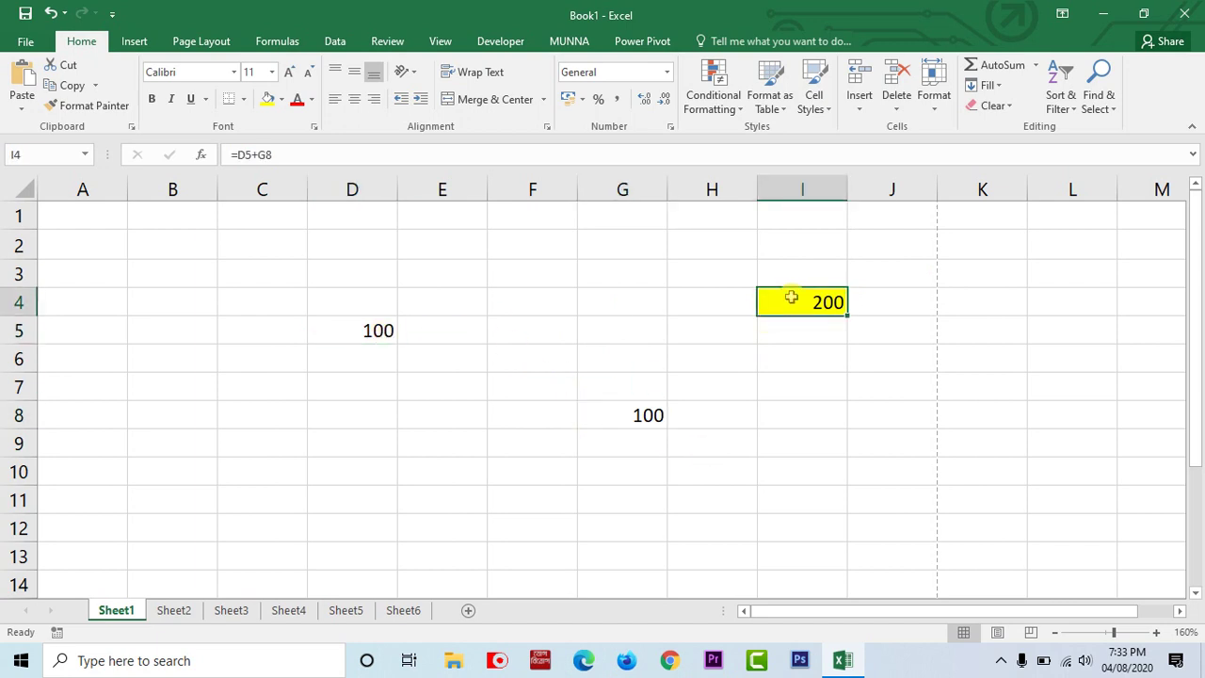
pyautogui.click(326, 336)
pyautogui.click(495, 377)
pyautogui.click(388, 335)
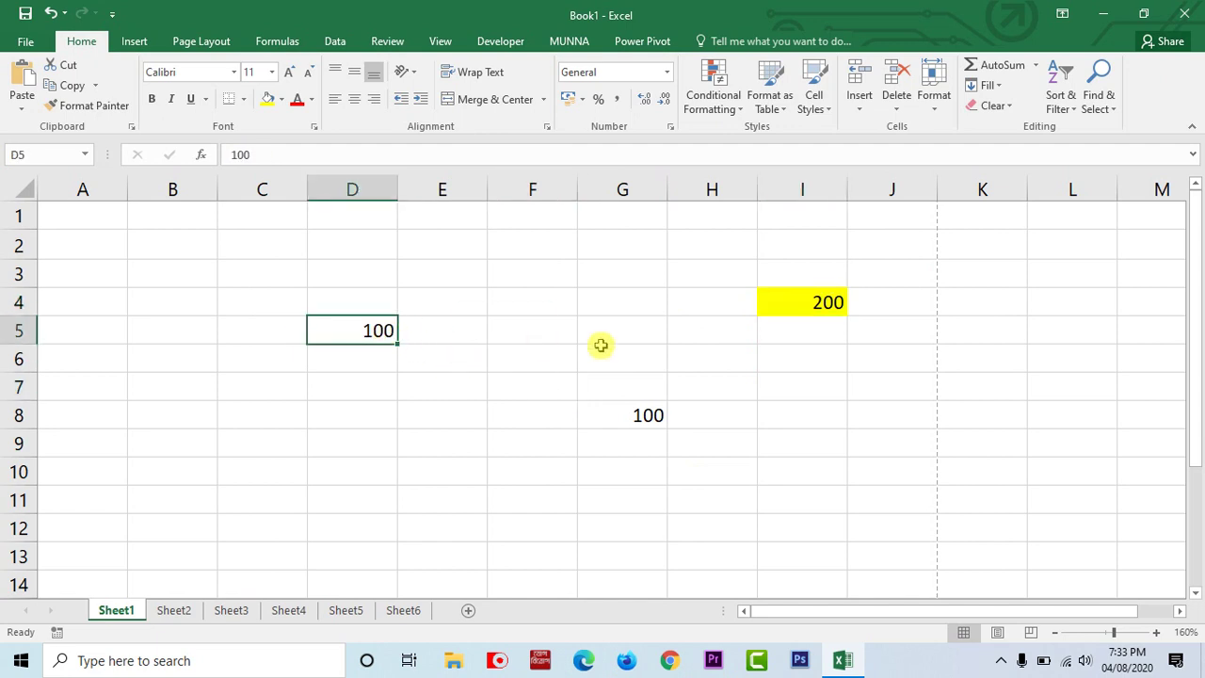
pyautogui.write('5')
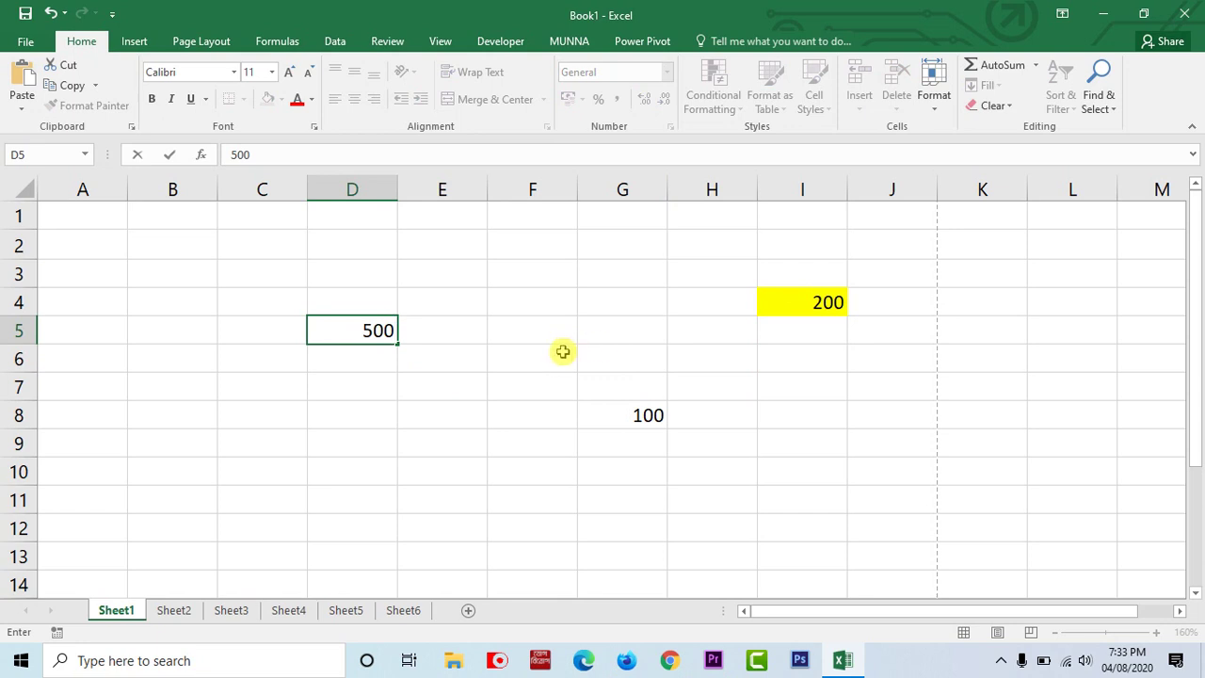
pyautogui.click(562, 350)
pyautogui.click(817, 297)
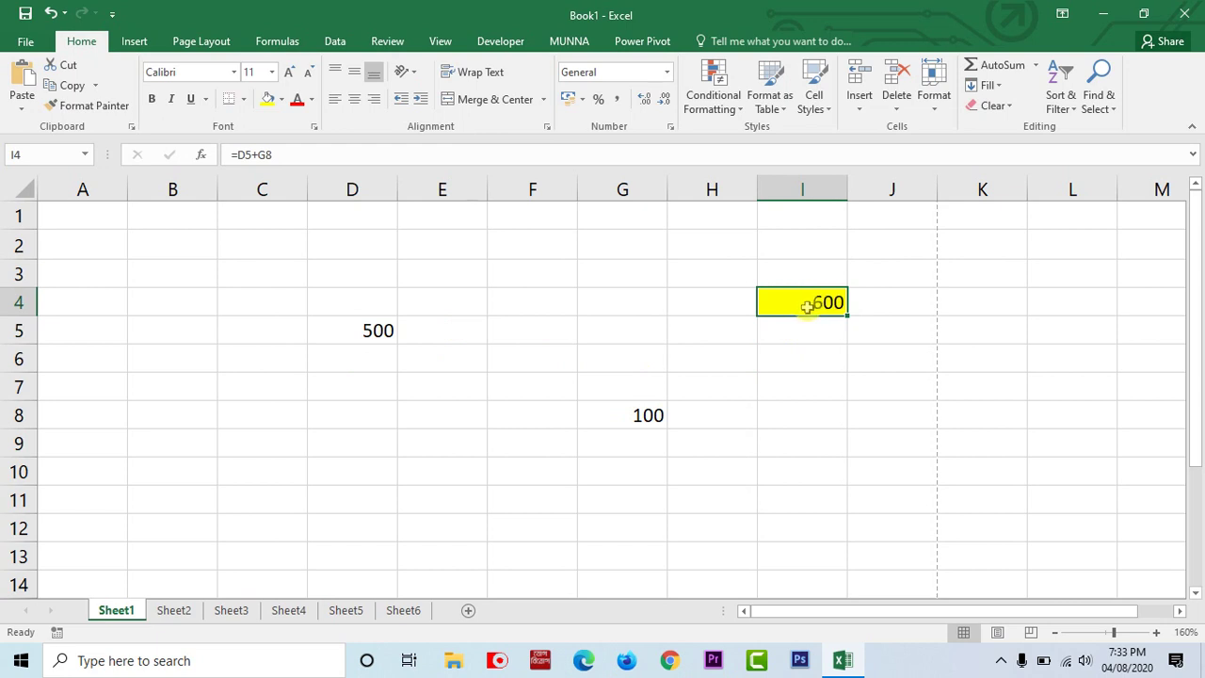
pyautogui.doubleClick(805, 302)
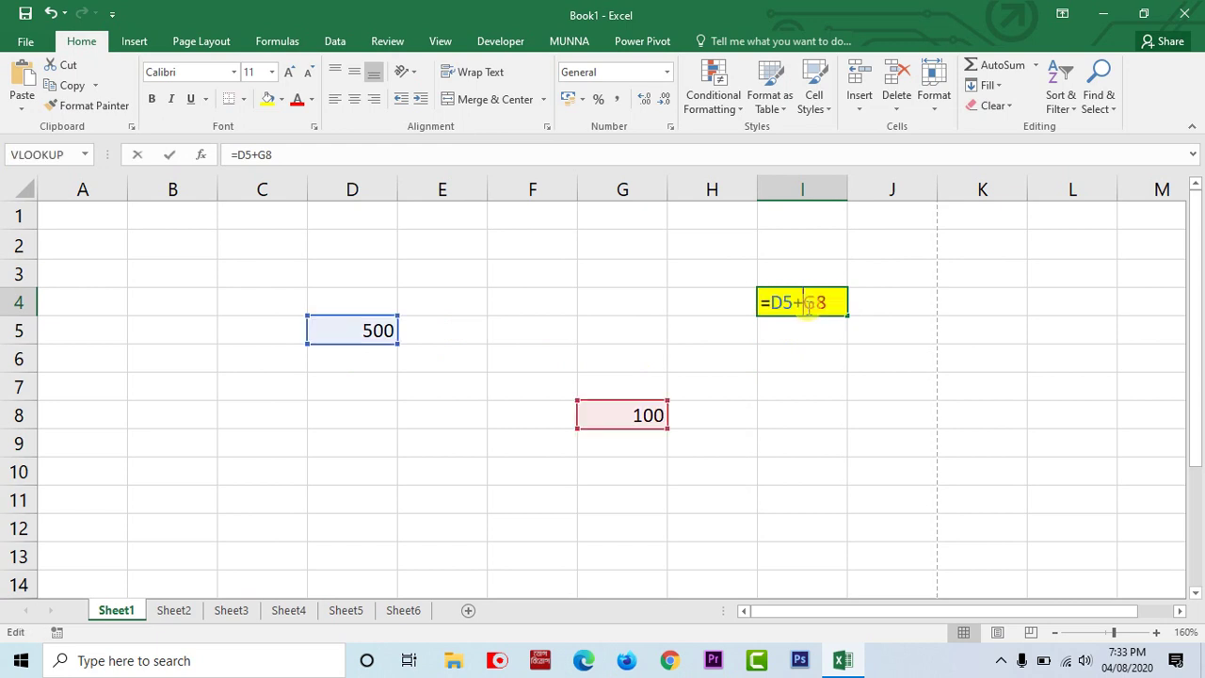
pyautogui.doubleClick(247, 155)
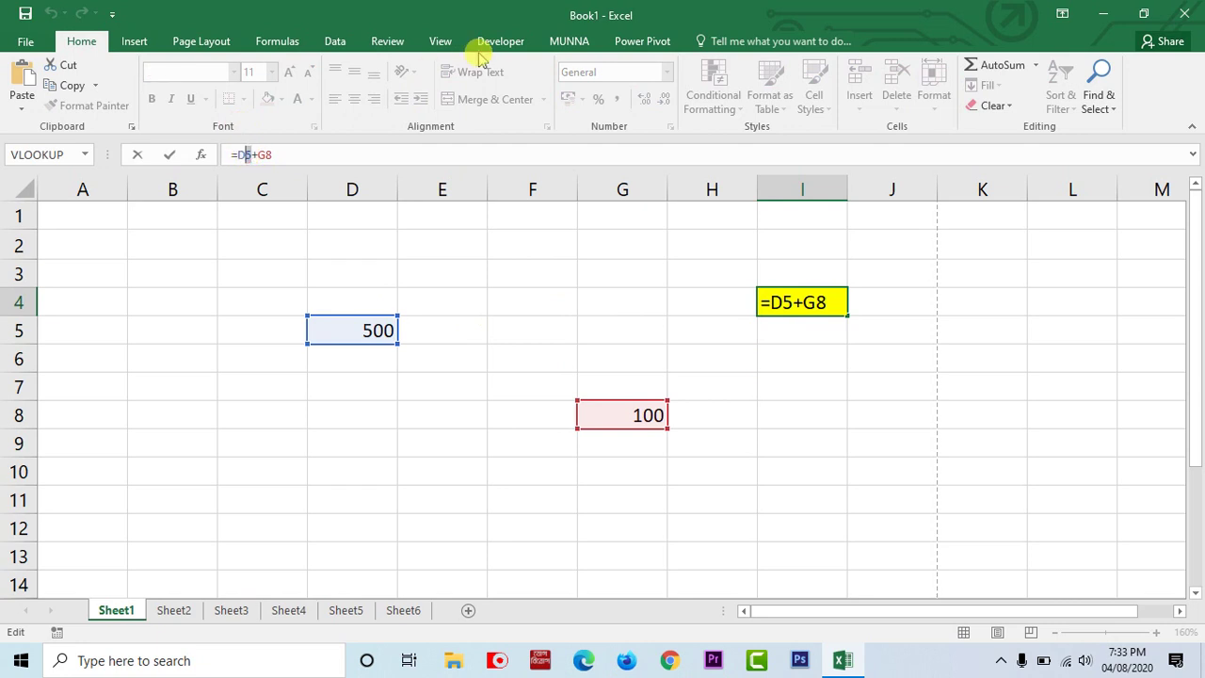
pyautogui.write('D6')
pyautogui.press('Return')
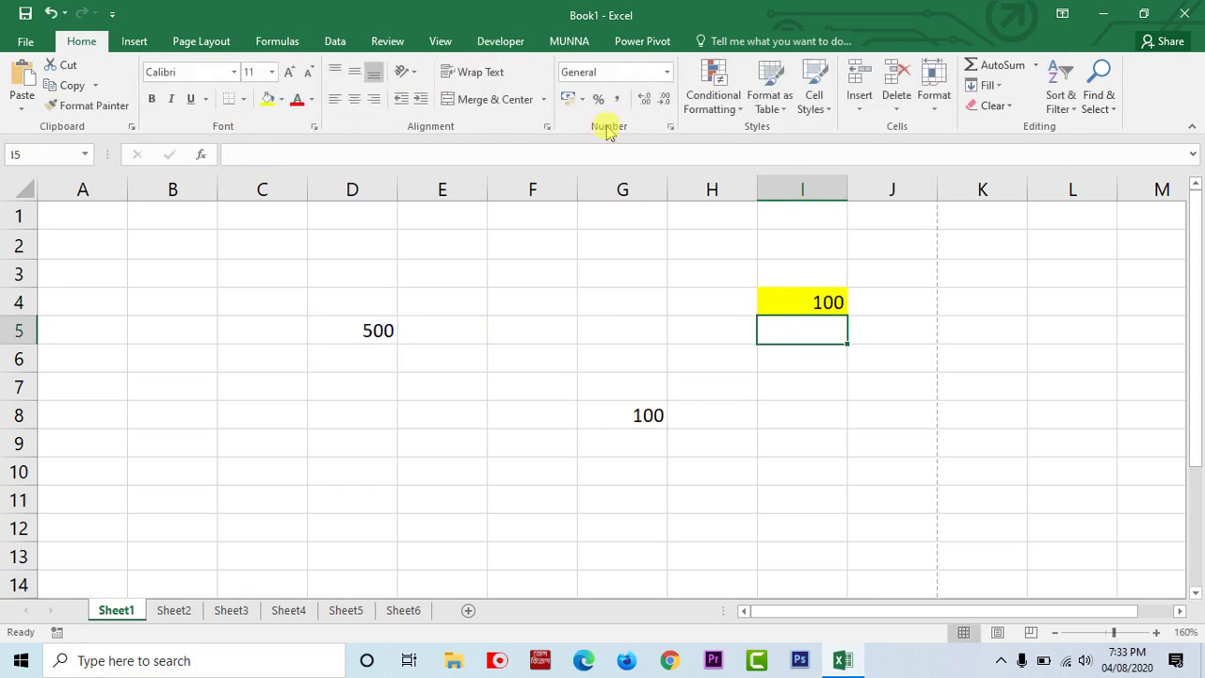
pyautogui.click(806, 297)
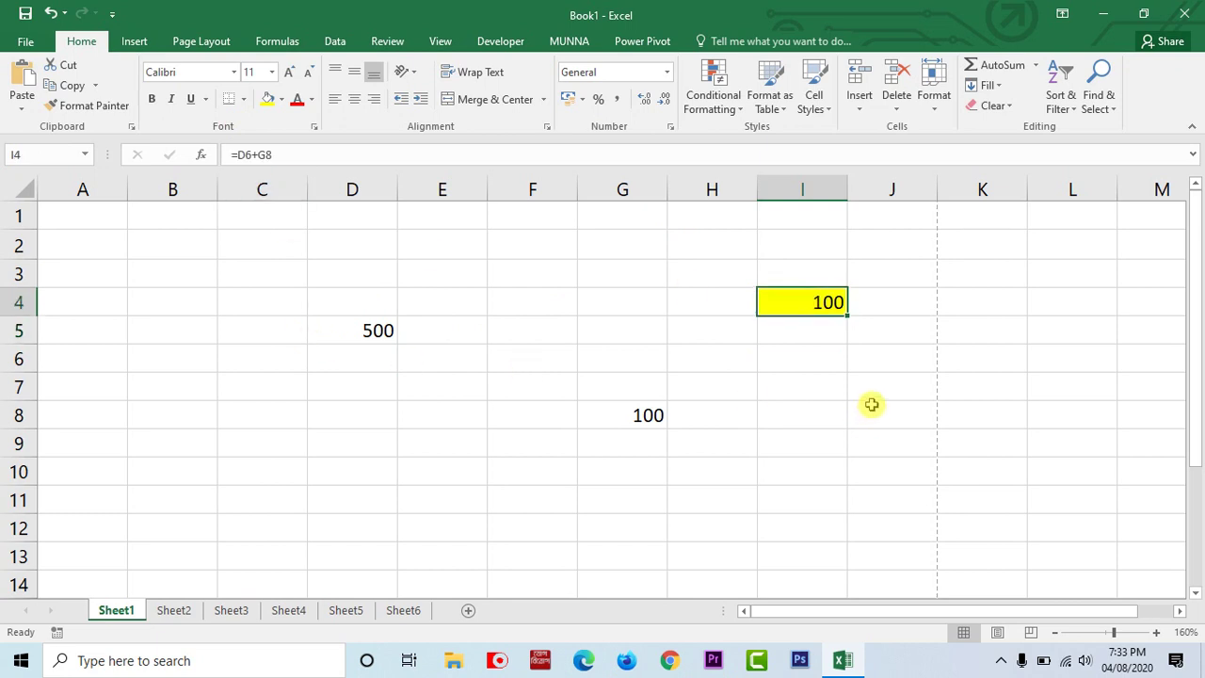
pyautogui.click(933, 312)
pyautogui.click(819, 302)
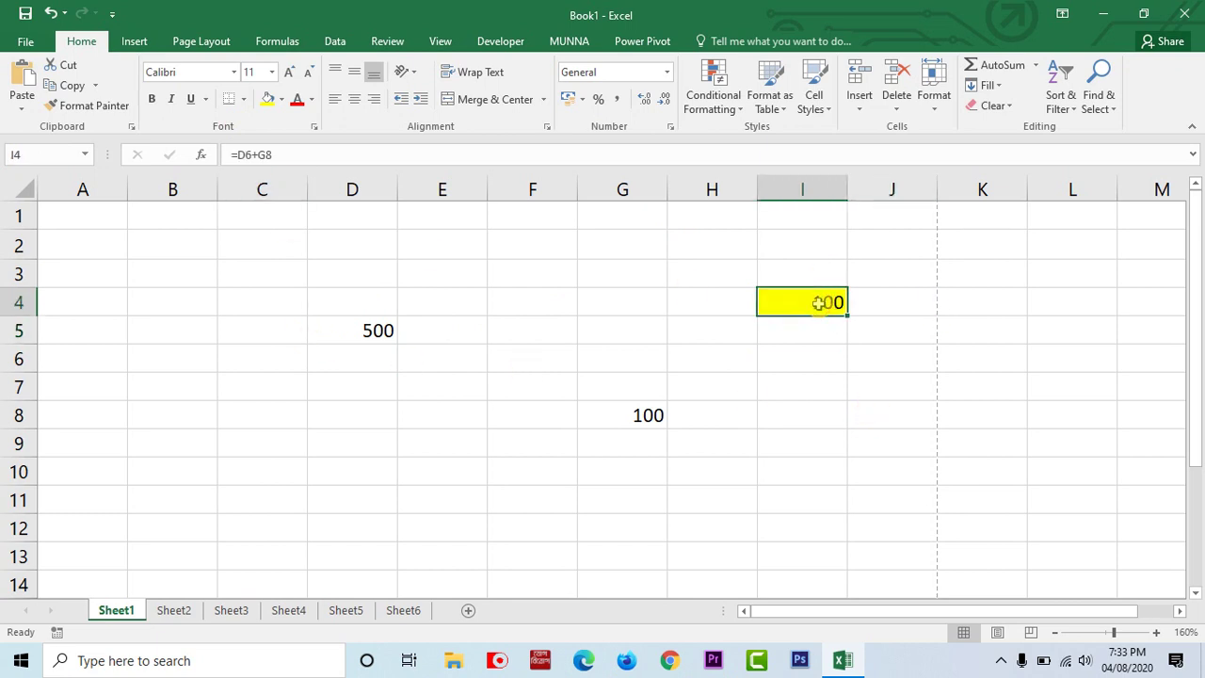
pyautogui.doubleClick(820, 302)
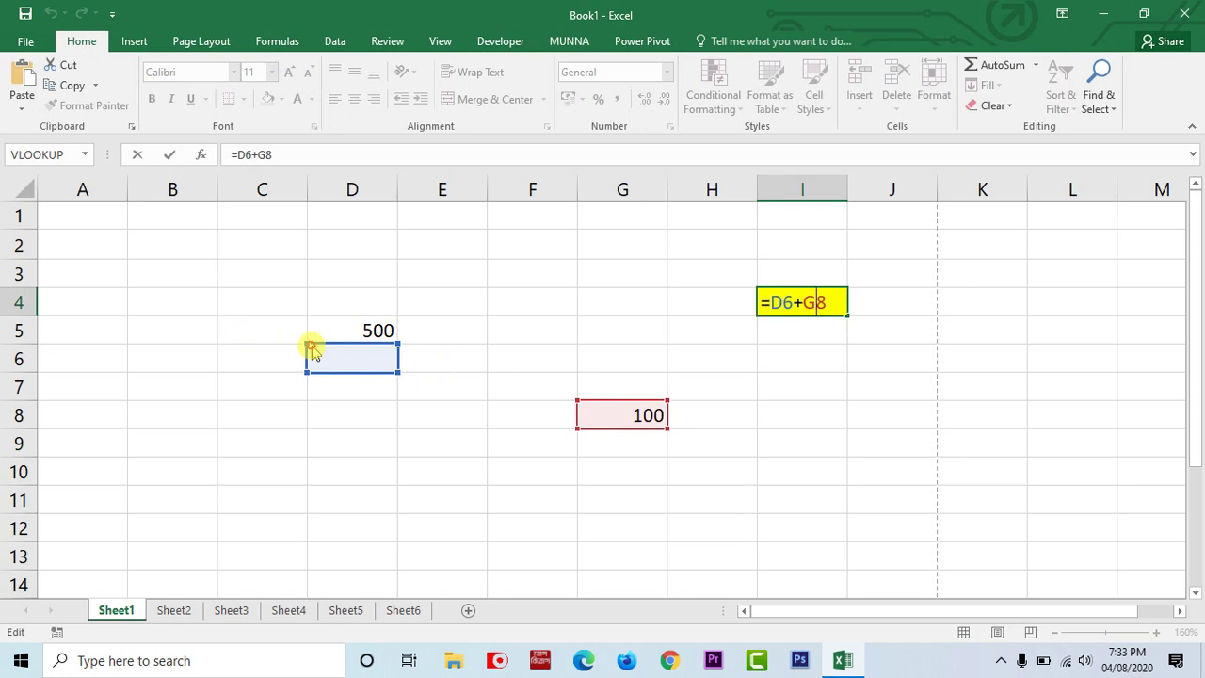
pyautogui.moveTo(312, 350); pyautogui.dragTo(317, 325)
pyautogui.press('Return')
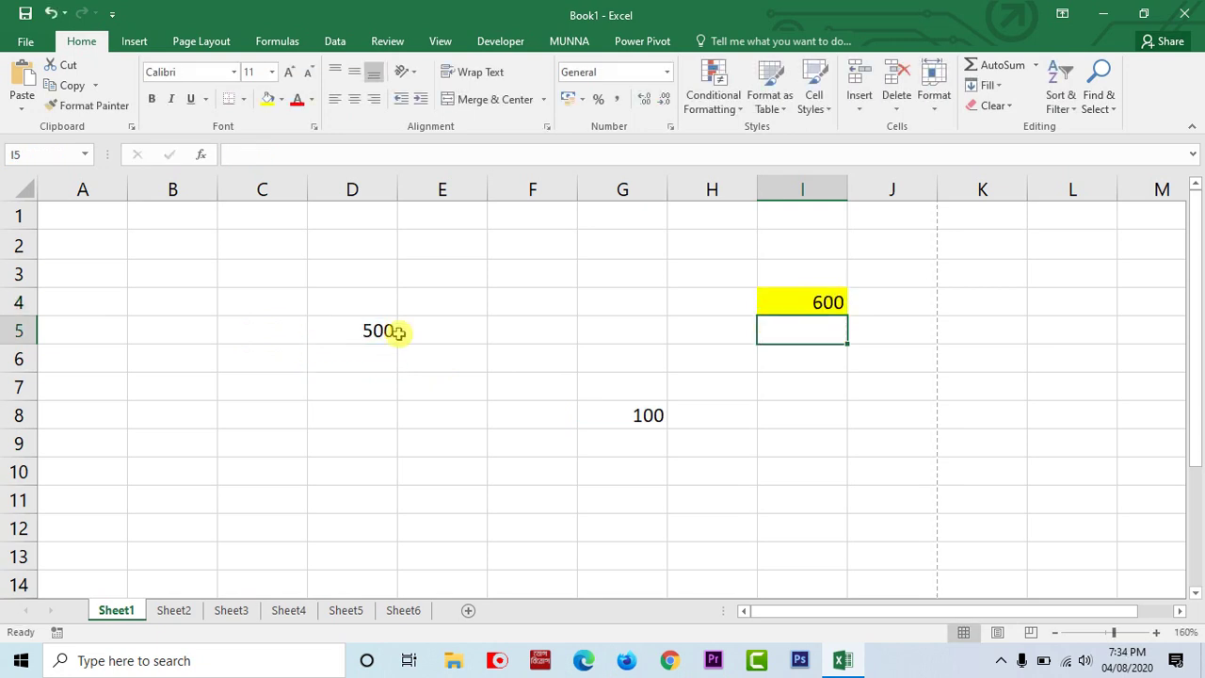
pyautogui.click(820, 302)
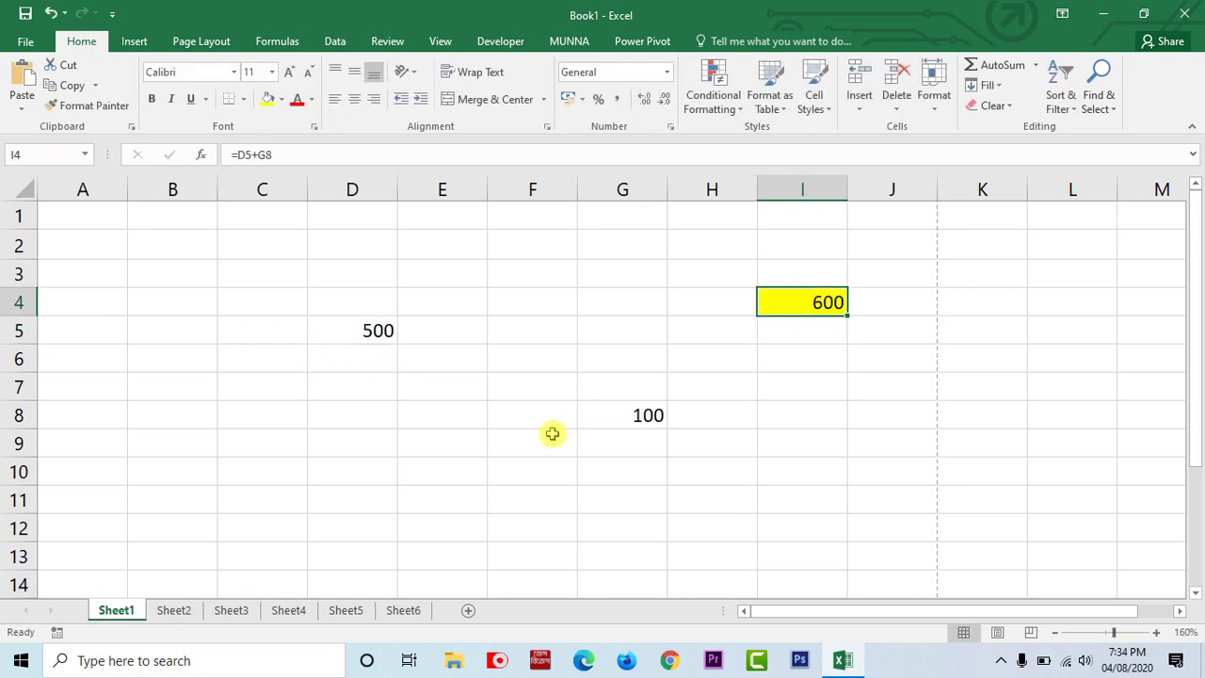
# Type the label Sum into H4.
pyautogui.click(737, 309)
pyautogui.write('Sum')
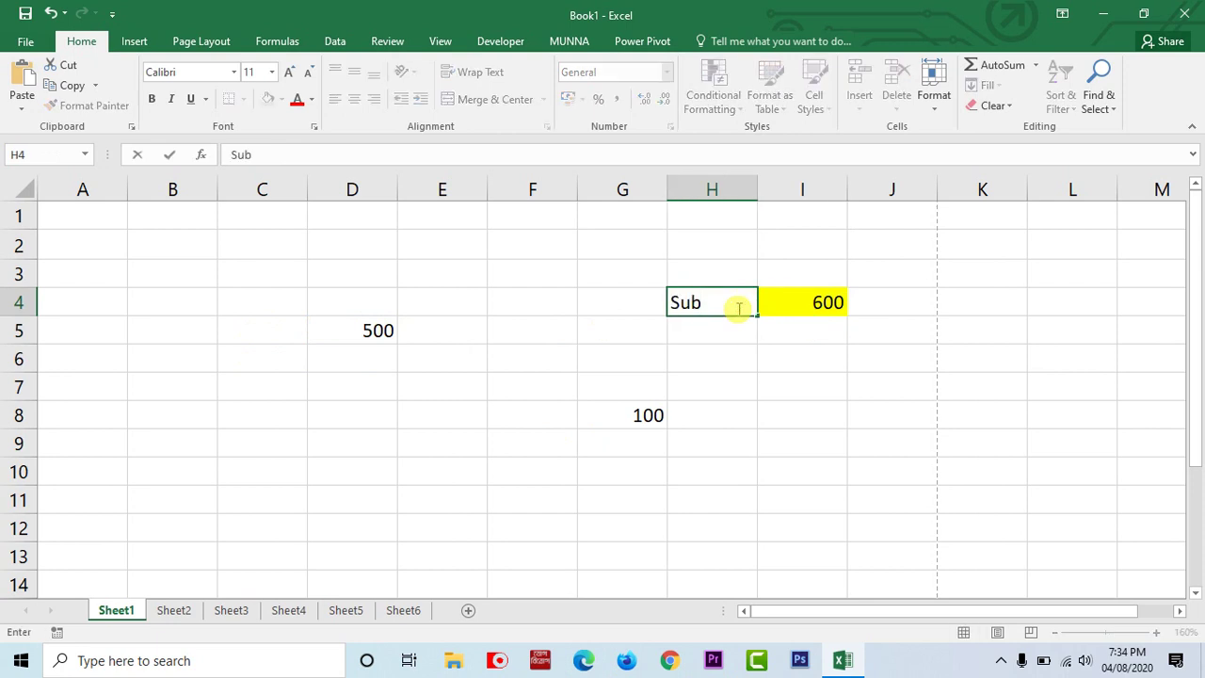
pyautogui.click(801, 330)
pyautogui.click(750, 330)
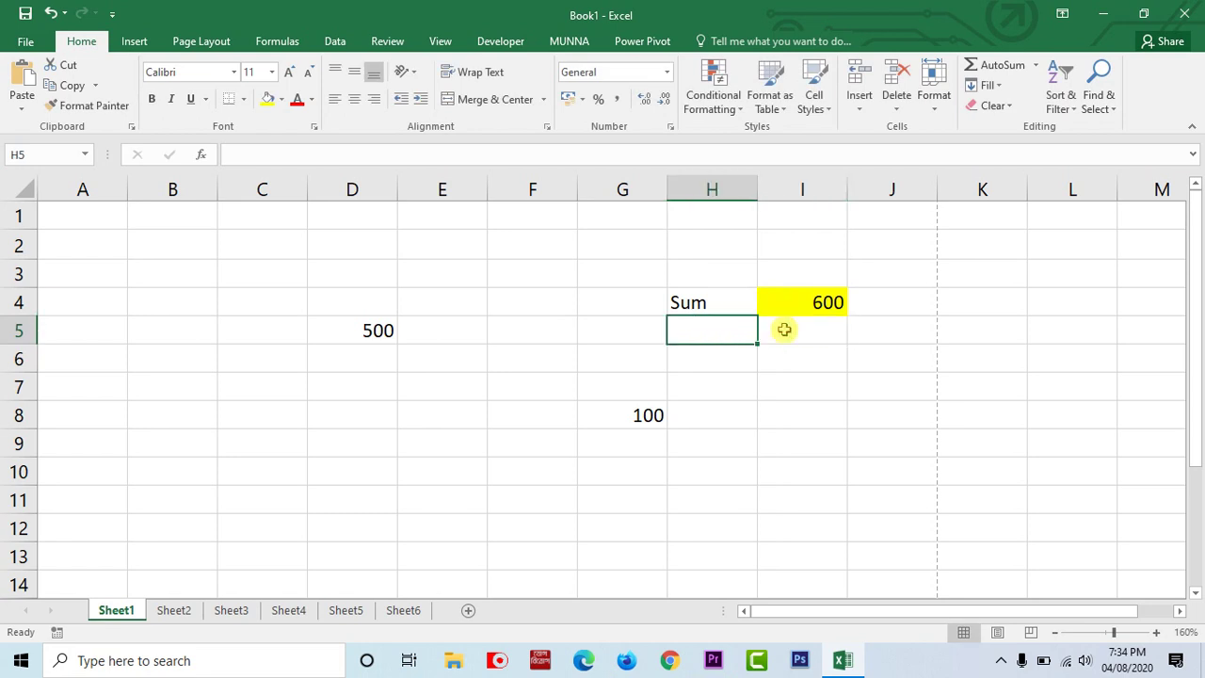
pyautogui.click(782, 328)
pyautogui.click(721, 326)
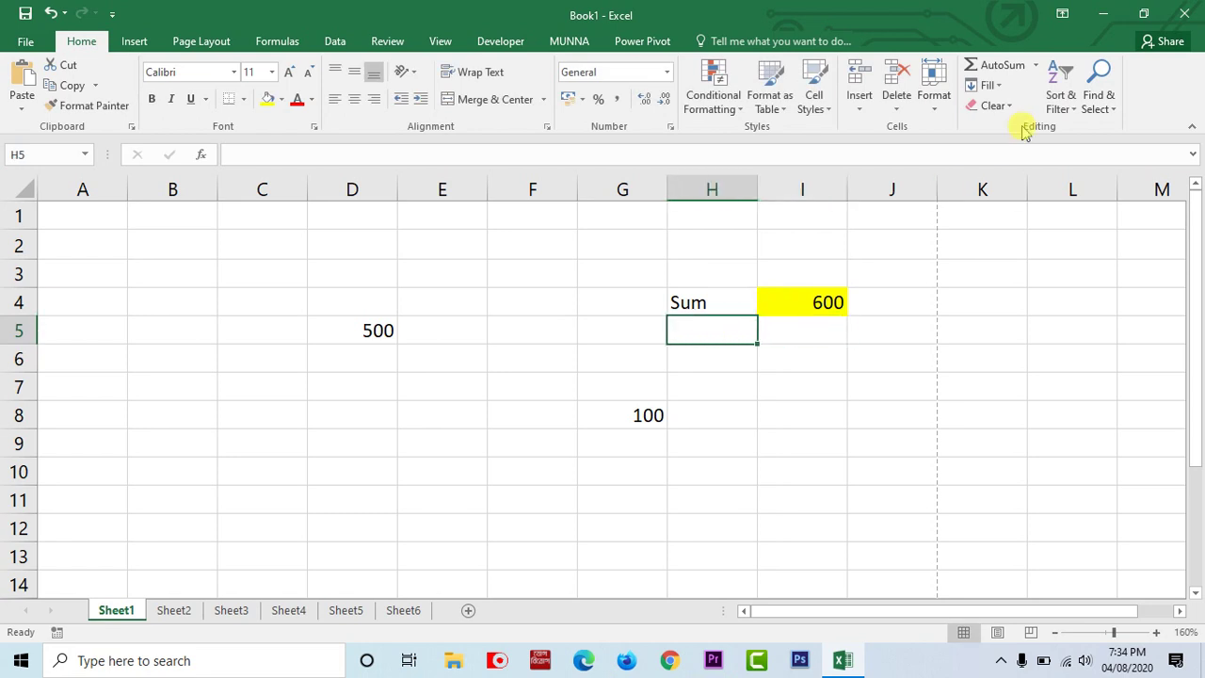
# Open AutoSum > More Functions, then cancel the Insert Function dialog without inserting anything.
pyautogui.click(1039, 65)
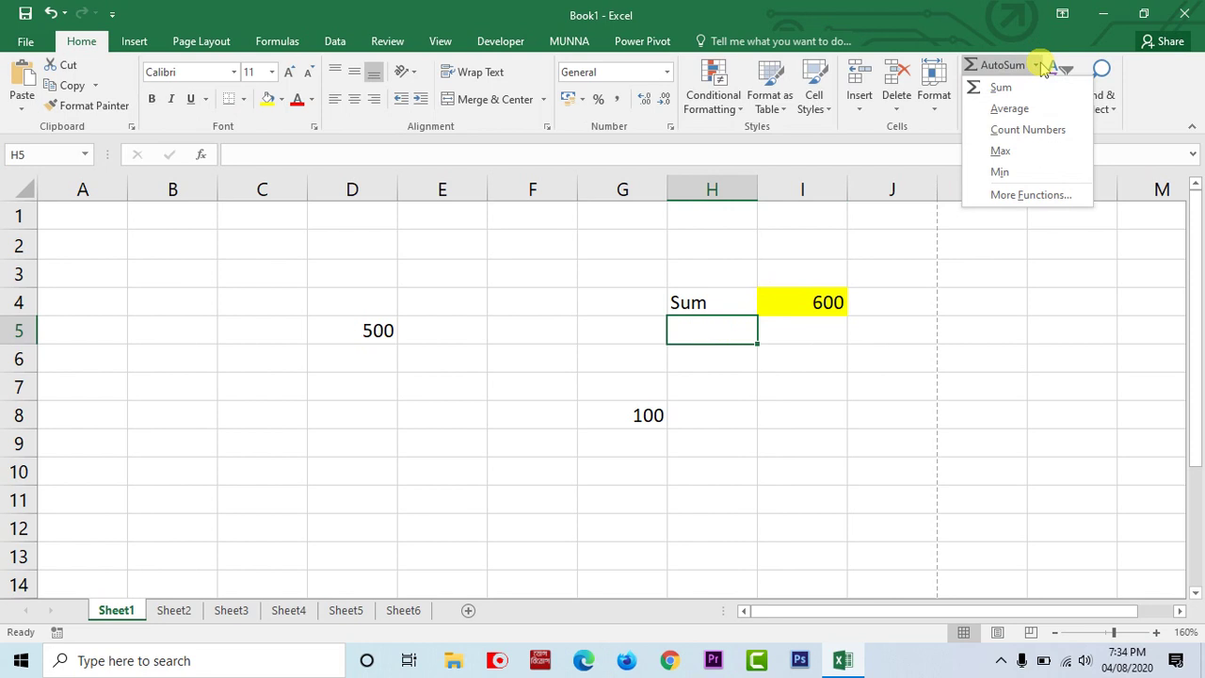
pyautogui.click(1026, 195)
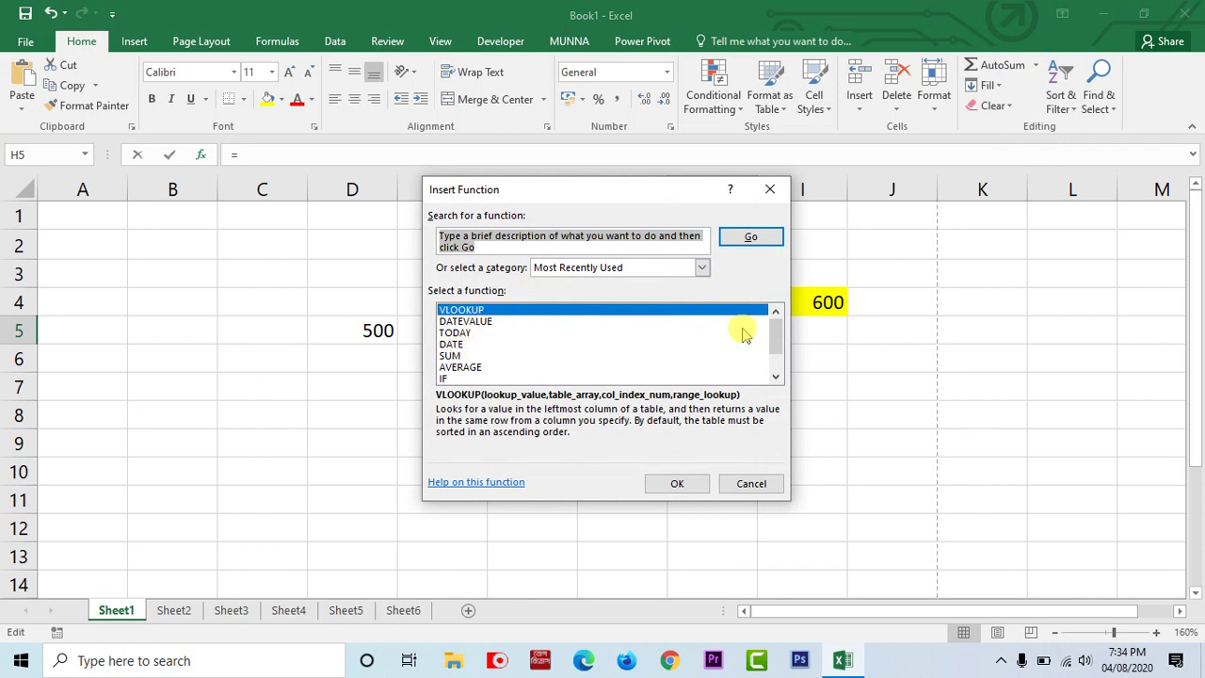
pyautogui.moveTo(774, 335)
pyautogui.mouseDown()
pyautogui.moveTo(774, 384)
pyautogui.moveTo(774, 317)
pyautogui.mouseUp()
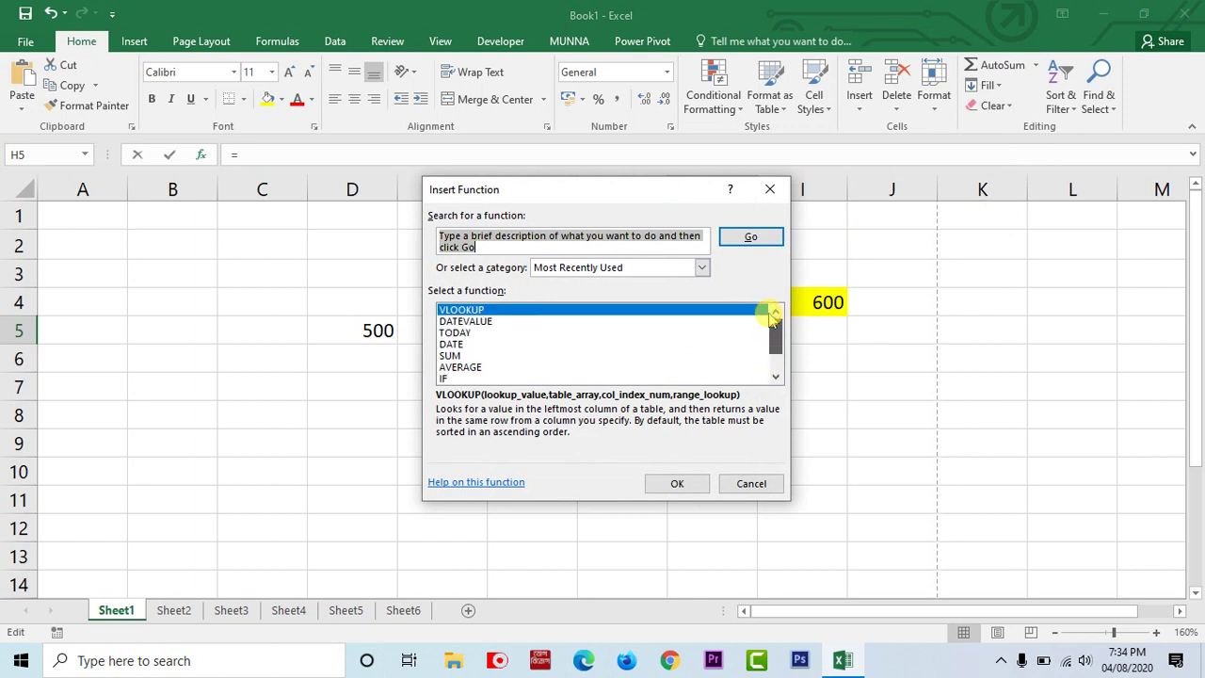
pyautogui.click(769, 189)
pyautogui.click(801, 345)
pyautogui.click(752, 331)
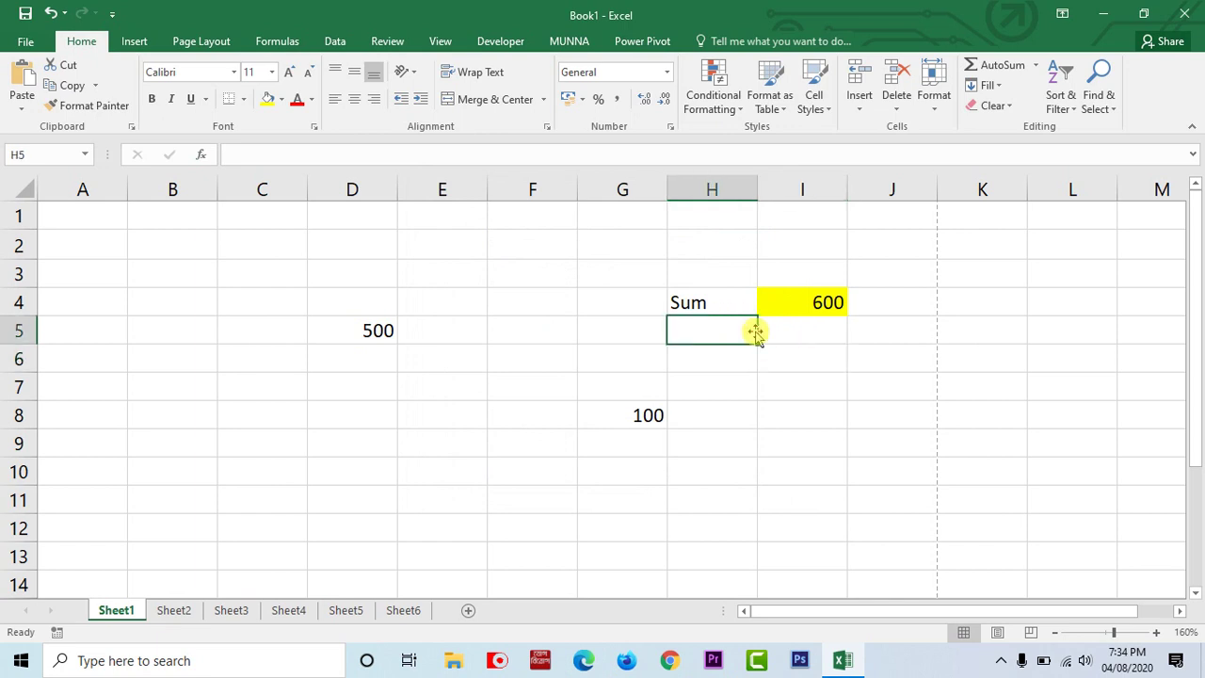
pyautogui.click(817, 332)
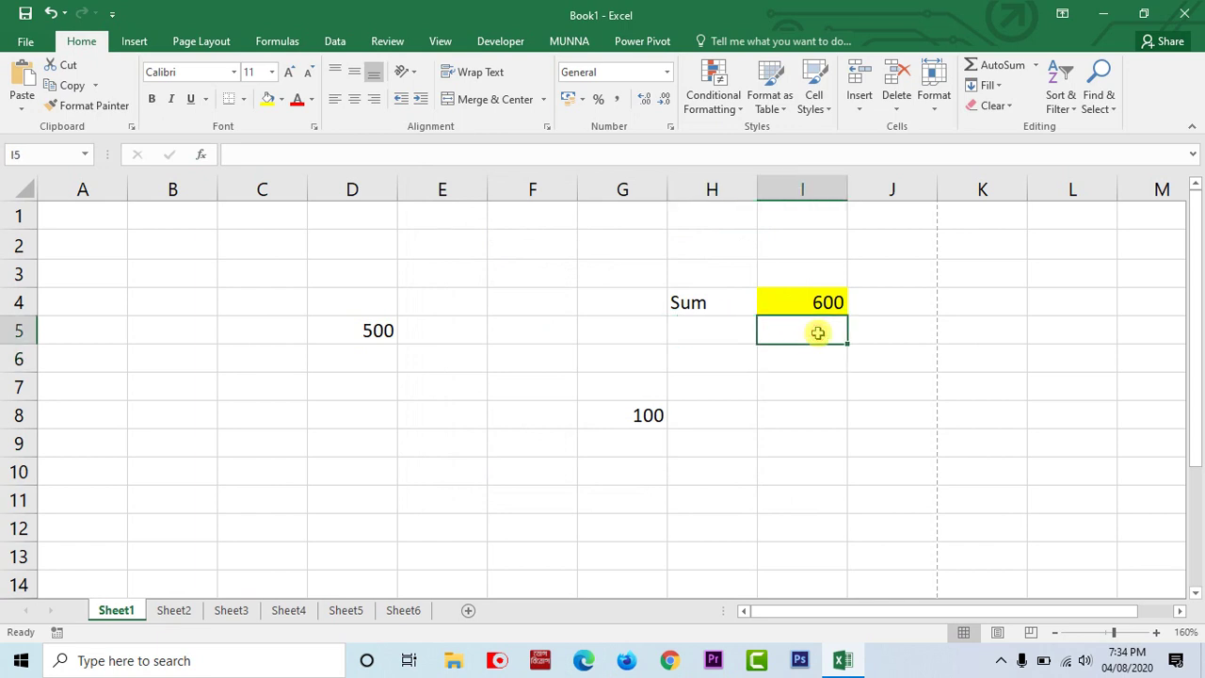
# Enter =D5-G8 in I5 so it shows 400.
pyautogui.write('=')
pyautogui.click(378, 330)
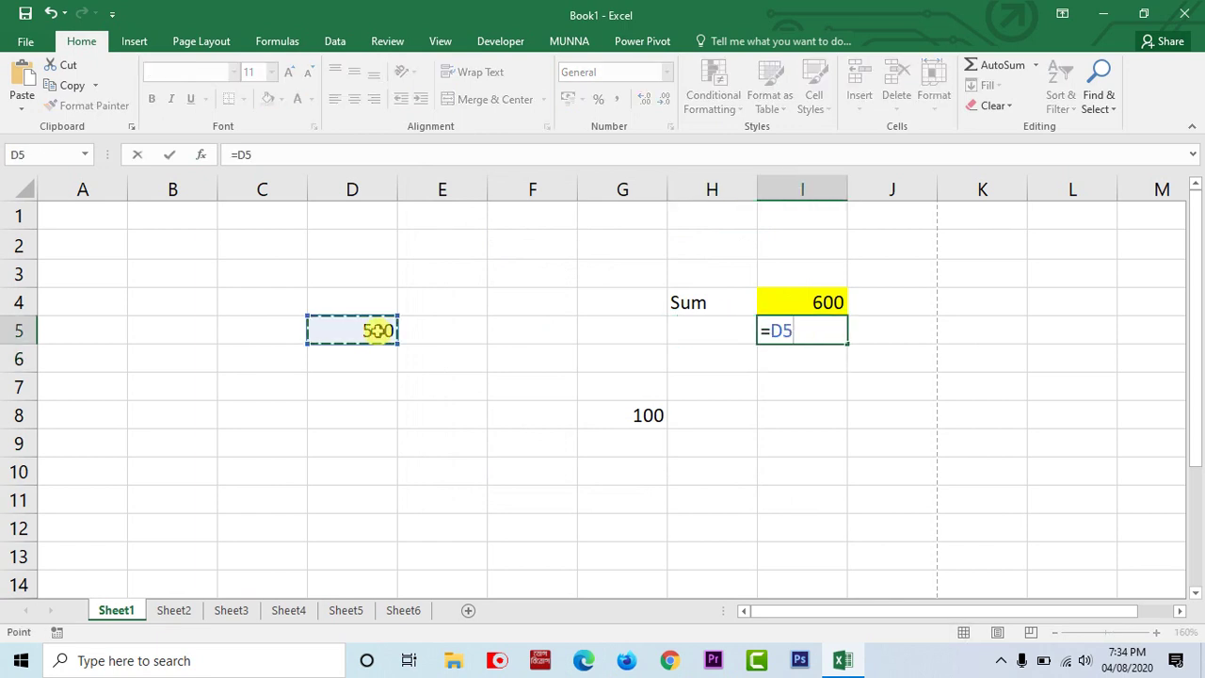
pyautogui.write('-')
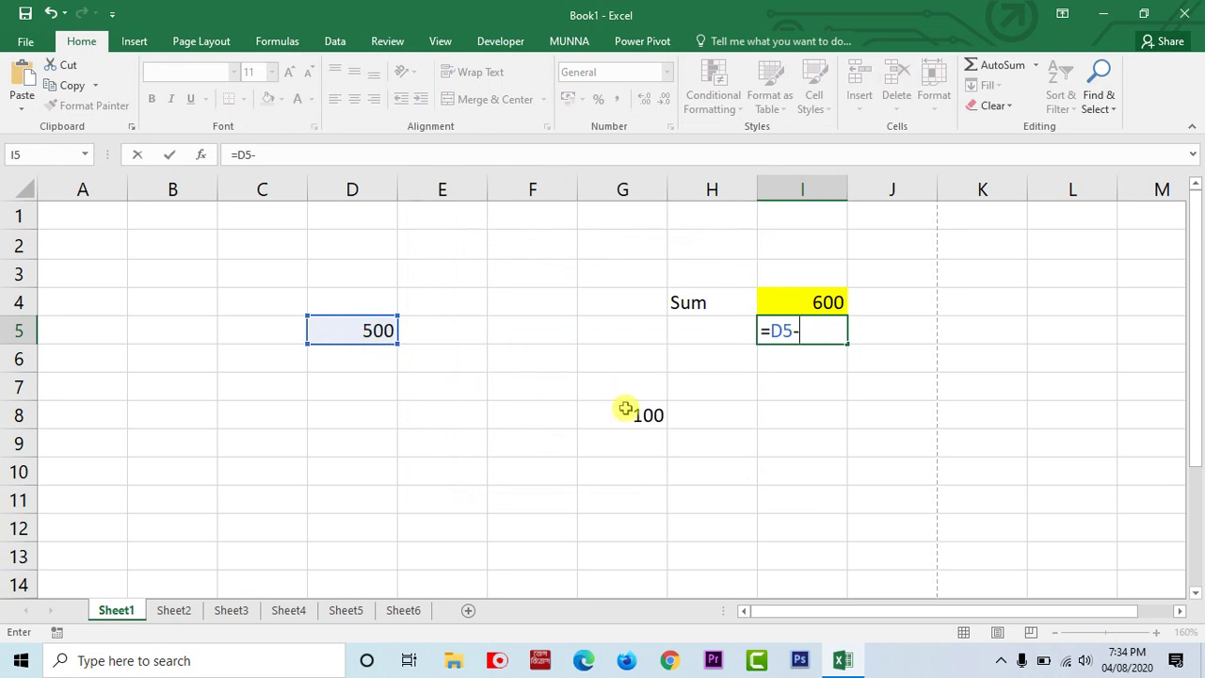
pyautogui.click(612, 417)
pyautogui.press('Return')
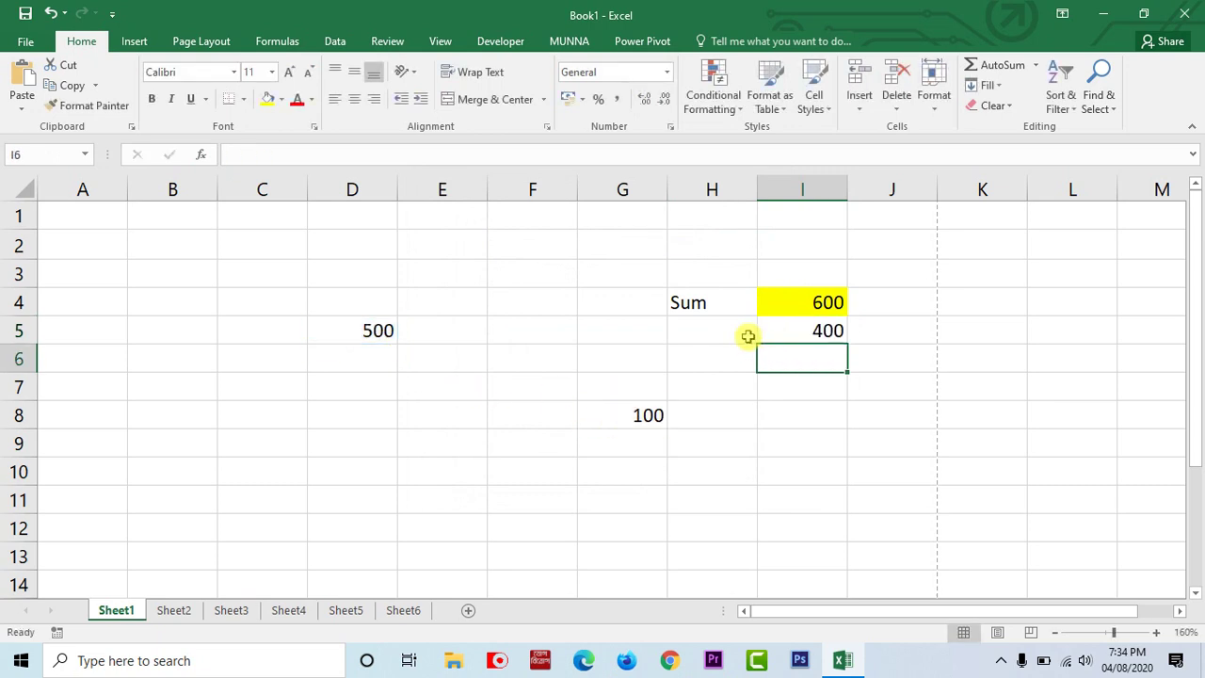
pyautogui.click(725, 333)
pyautogui.write('DS')
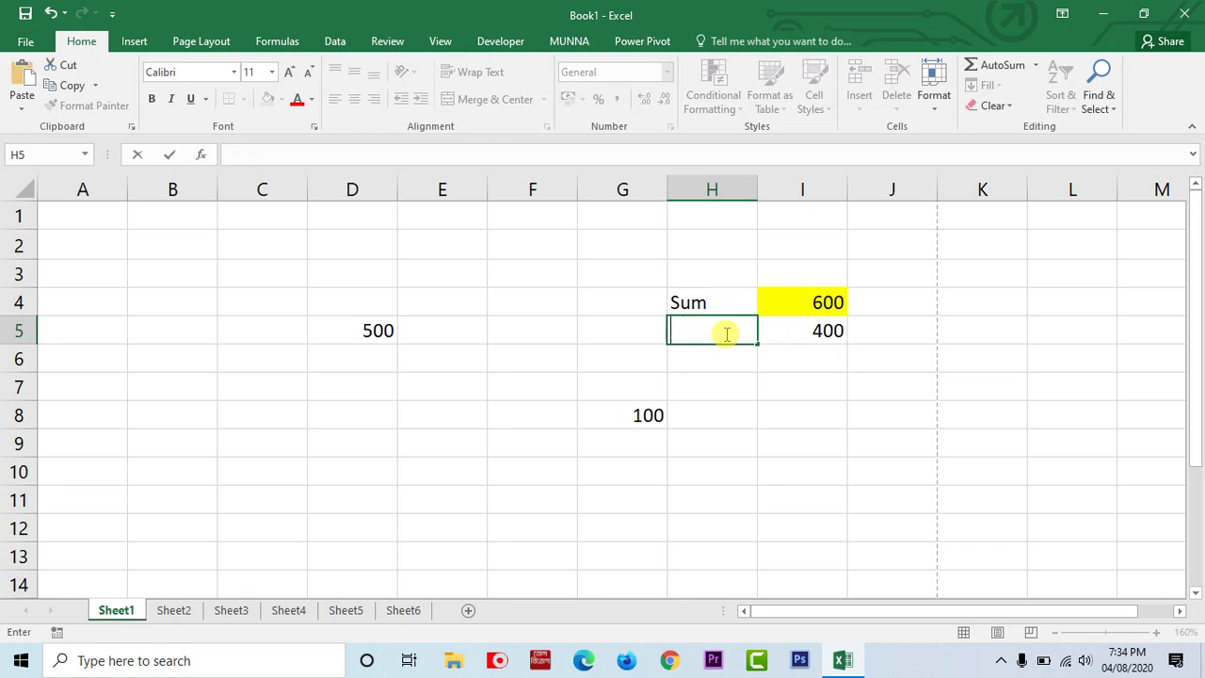
pyautogui.press('Return')
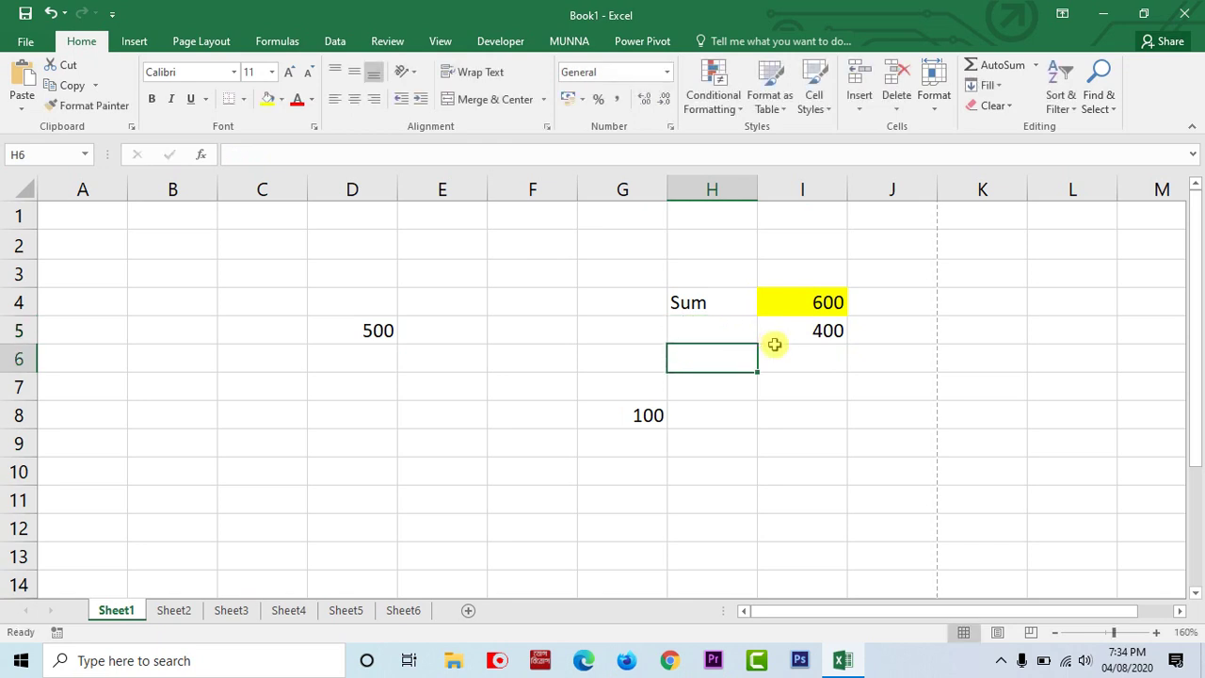
# Enter =D5/G8 in I6, giving 5.
pyautogui.click(780, 349)
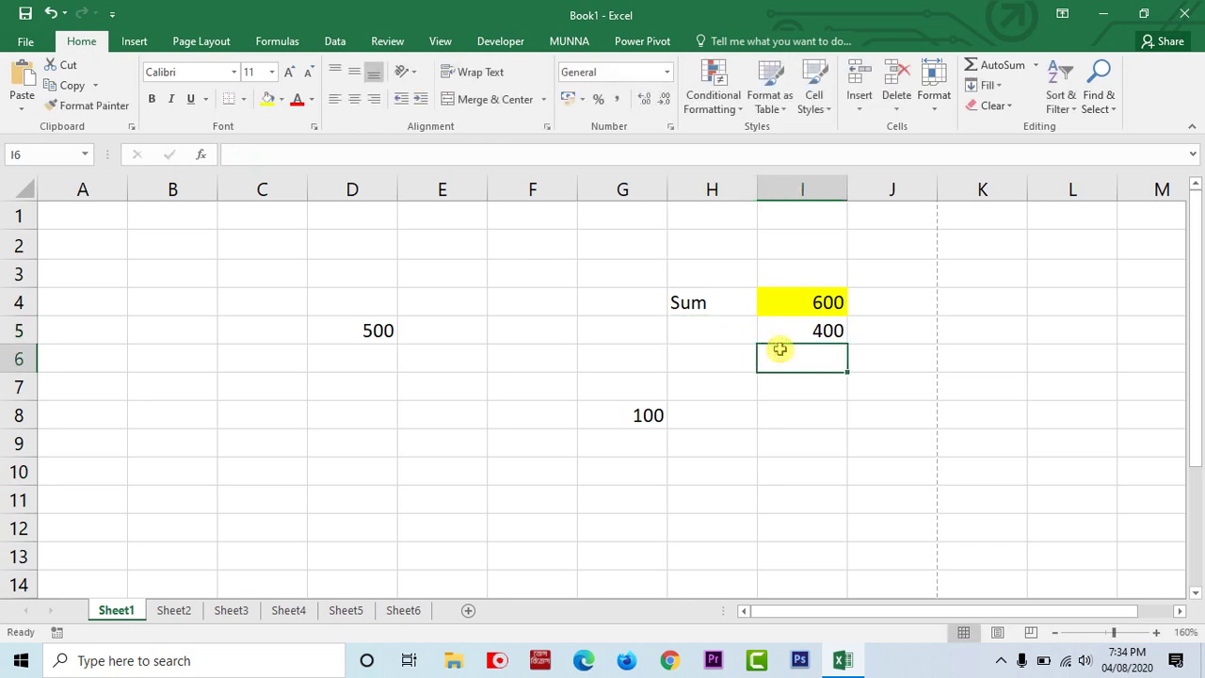
pyautogui.click(377, 334)
pyautogui.click(829, 371)
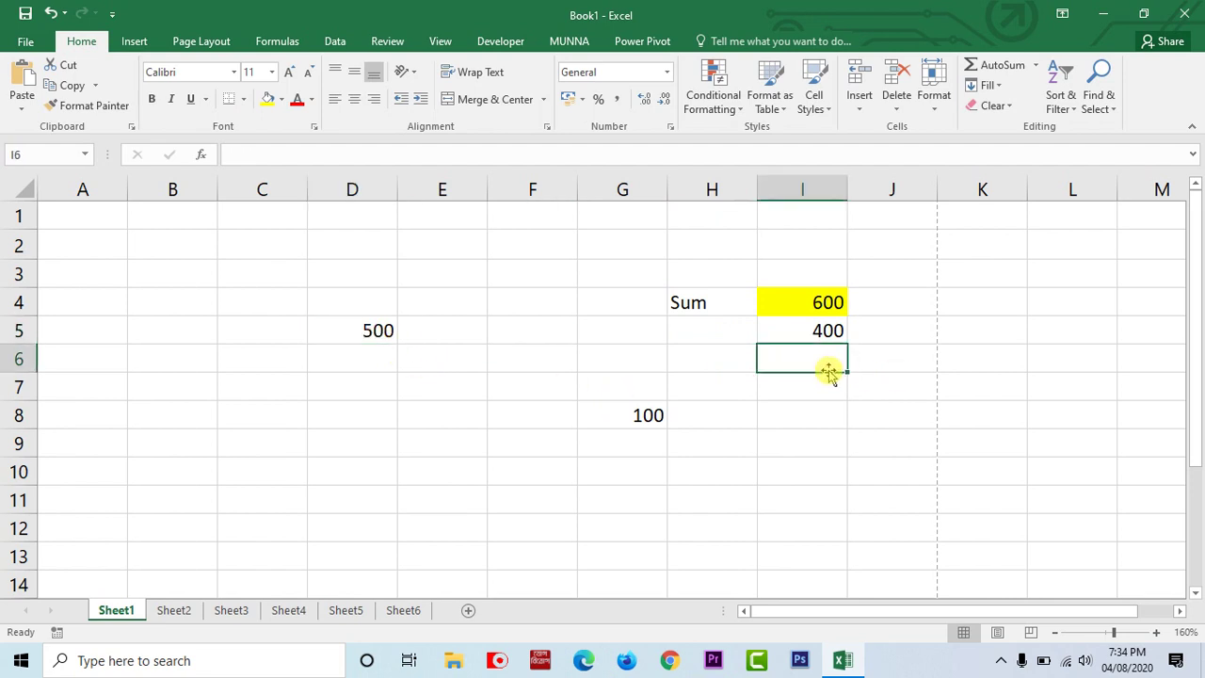
pyautogui.write('=')
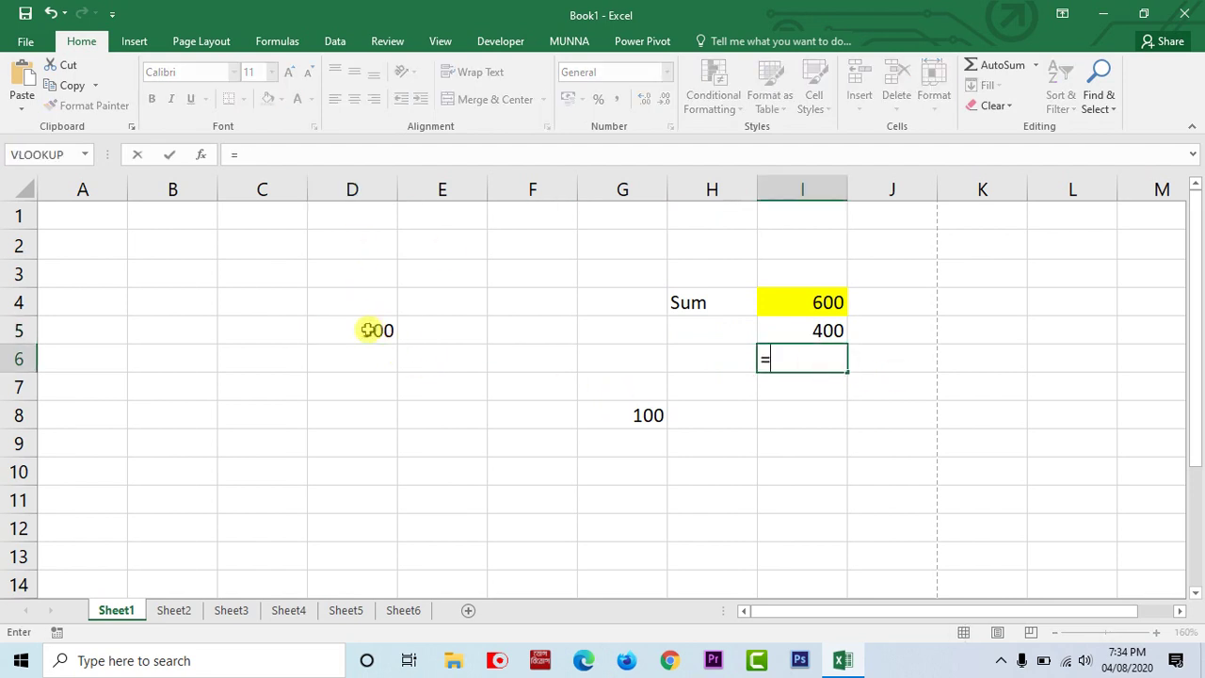
pyautogui.click(368, 329)
pyautogui.write('/')
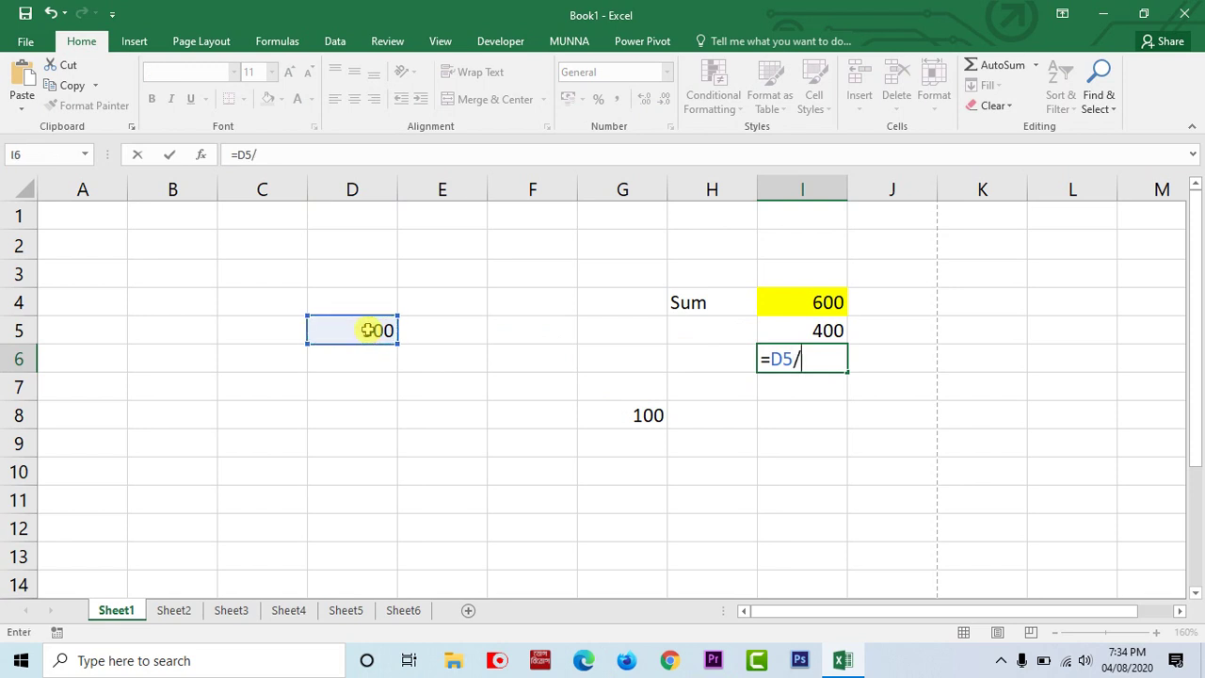
pyautogui.click(603, 420)
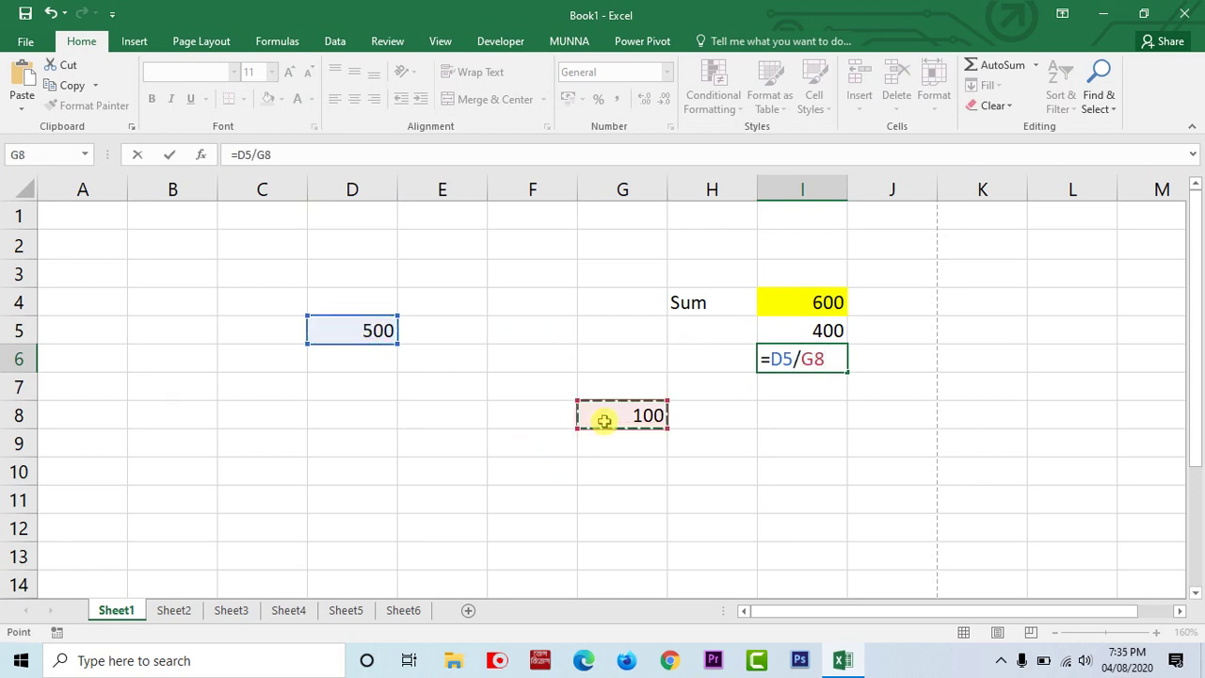
pyautogui.press('Return')
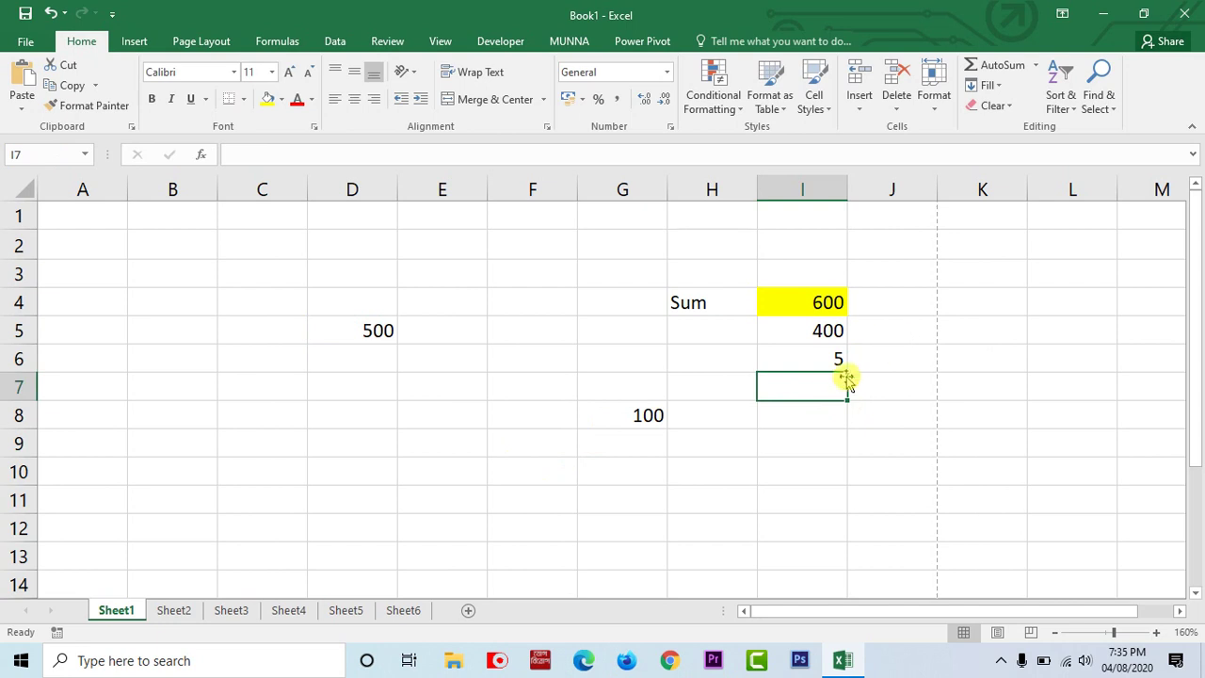
pyautogui.click(834, 358)
# Enter =D5*G8 in I7, giving 50000.
pyautogui.click(818, 384)
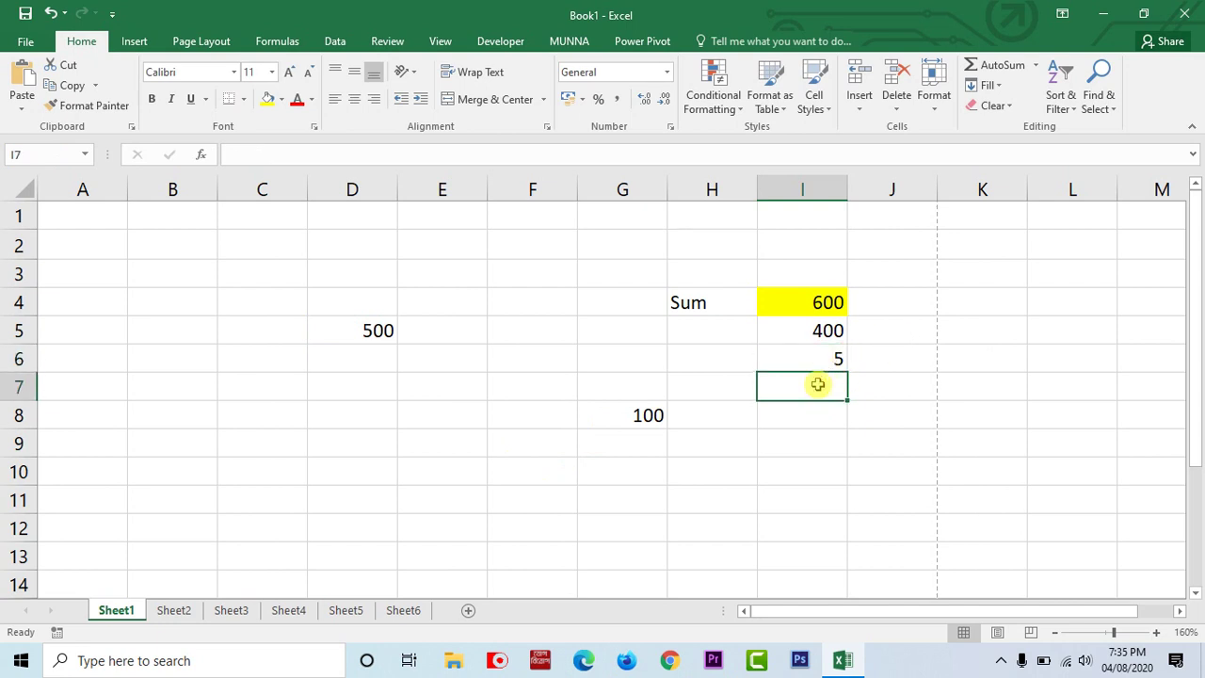
pyautogui.write('=')
pyautogui.click(337, 331)
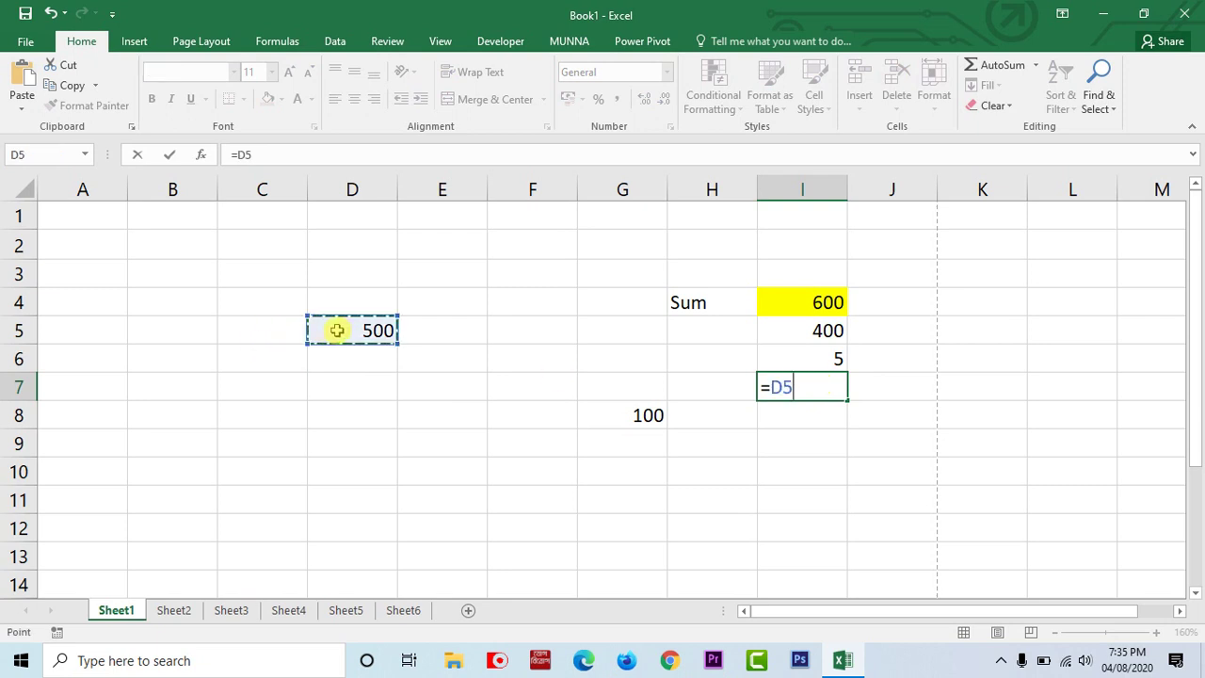
pyautogui.write('*')
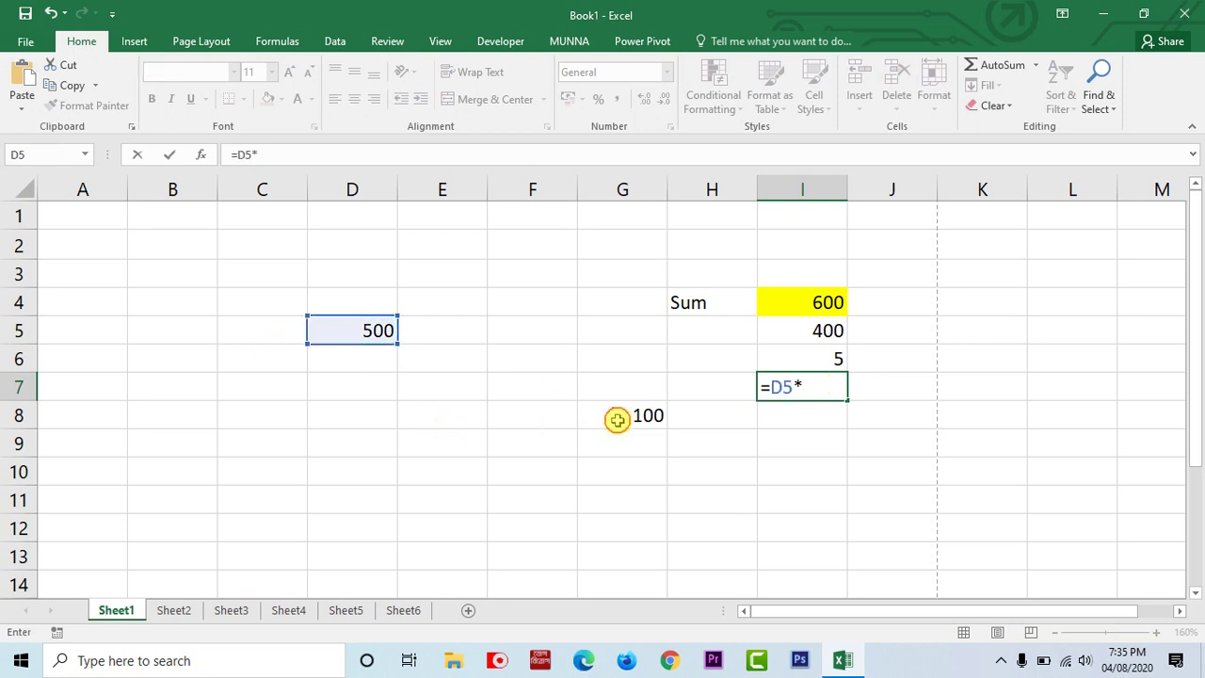
pyautogui.click(616, 420)
pyautogui.press('Return')
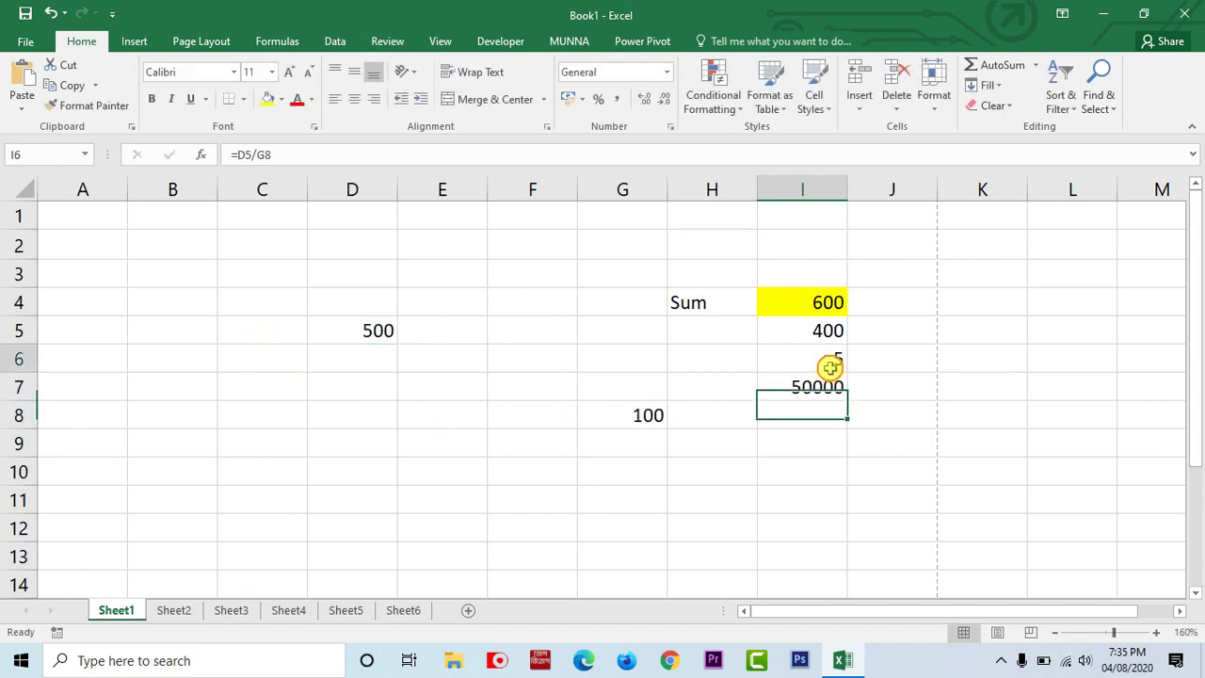
pyautogui.click(830, 367)
# Review the result formulas in I4:I7 alongside the practice values.
pyautogui.moveTo(806, 303); pyautogui.dragTo(798, 387)
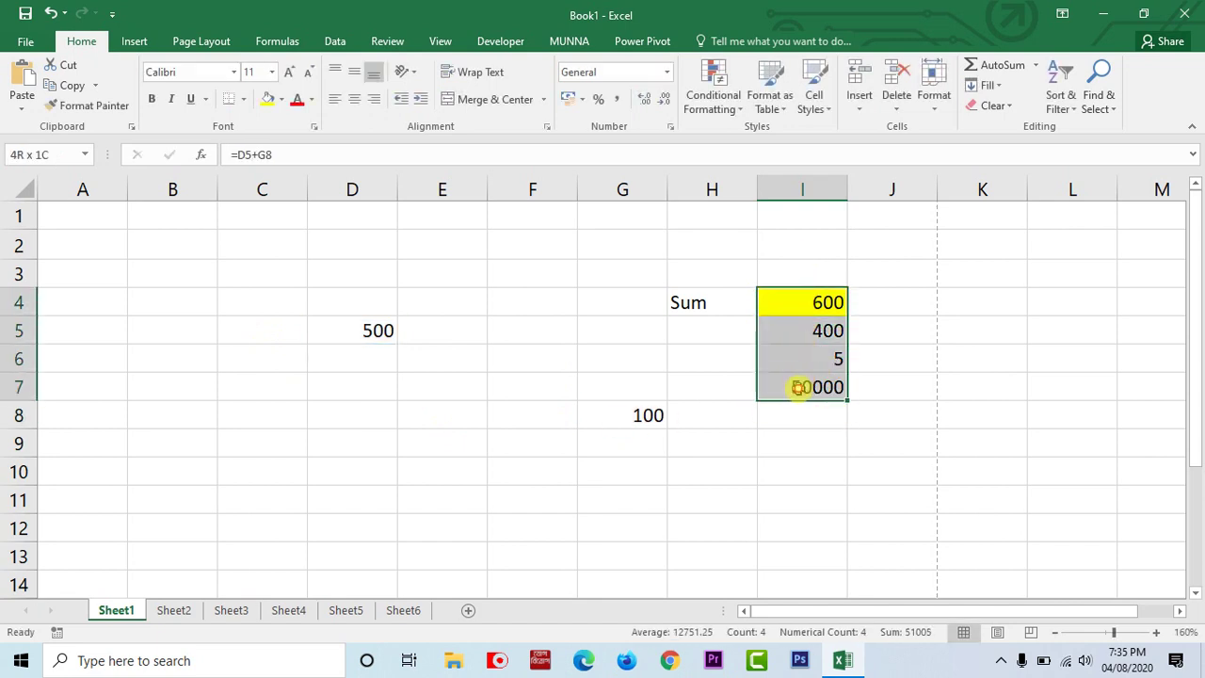
pyautogui.click(814, 415)
pyautogui.click(815, 443)
pyautogui.click(797, 307)
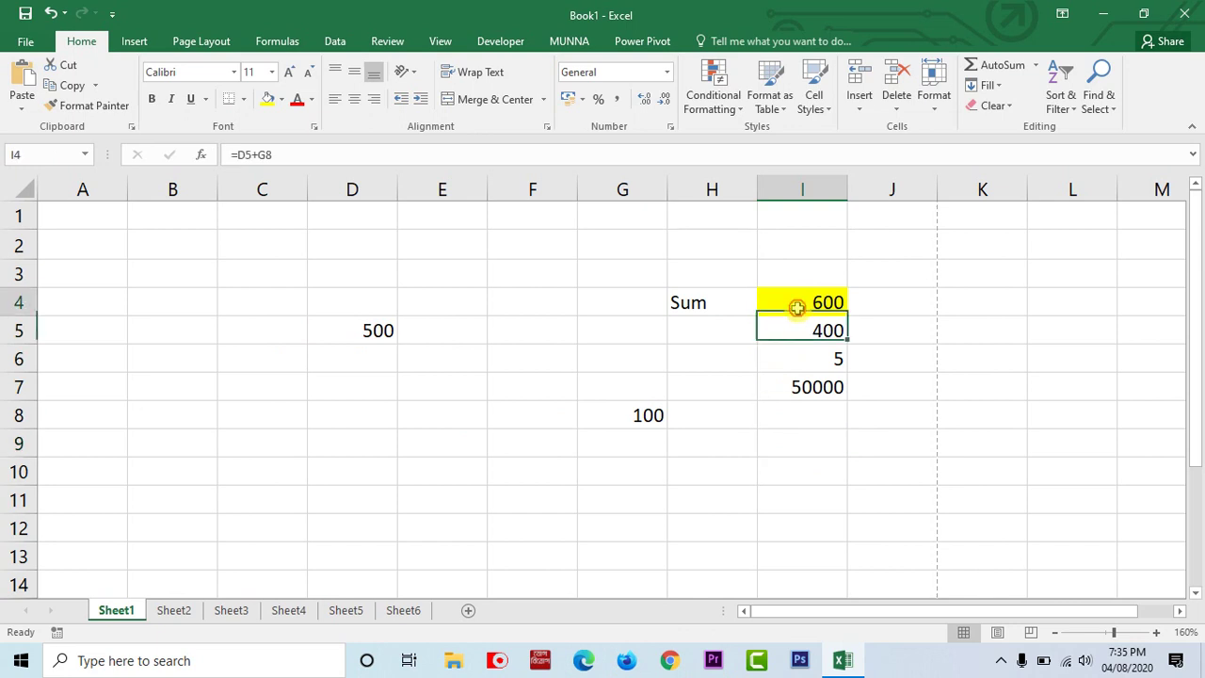
pyautogui.click(814, 331)
pyautogui.click(820, 359)
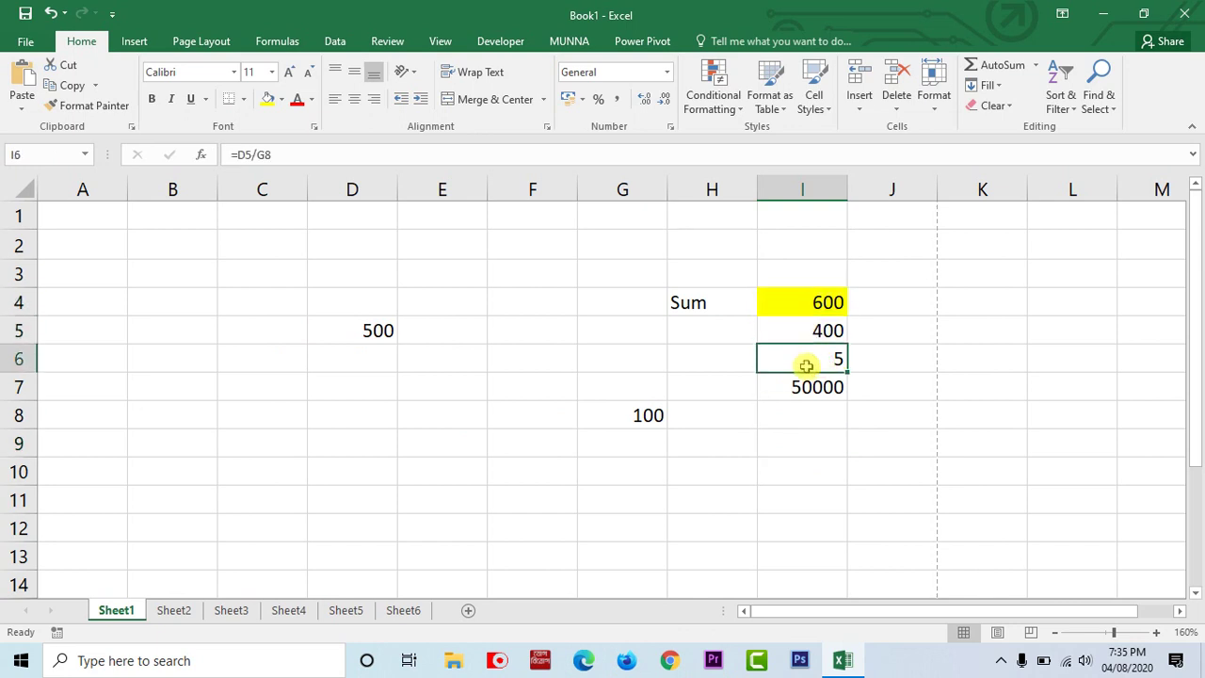
pyautogui.click(815, 384)
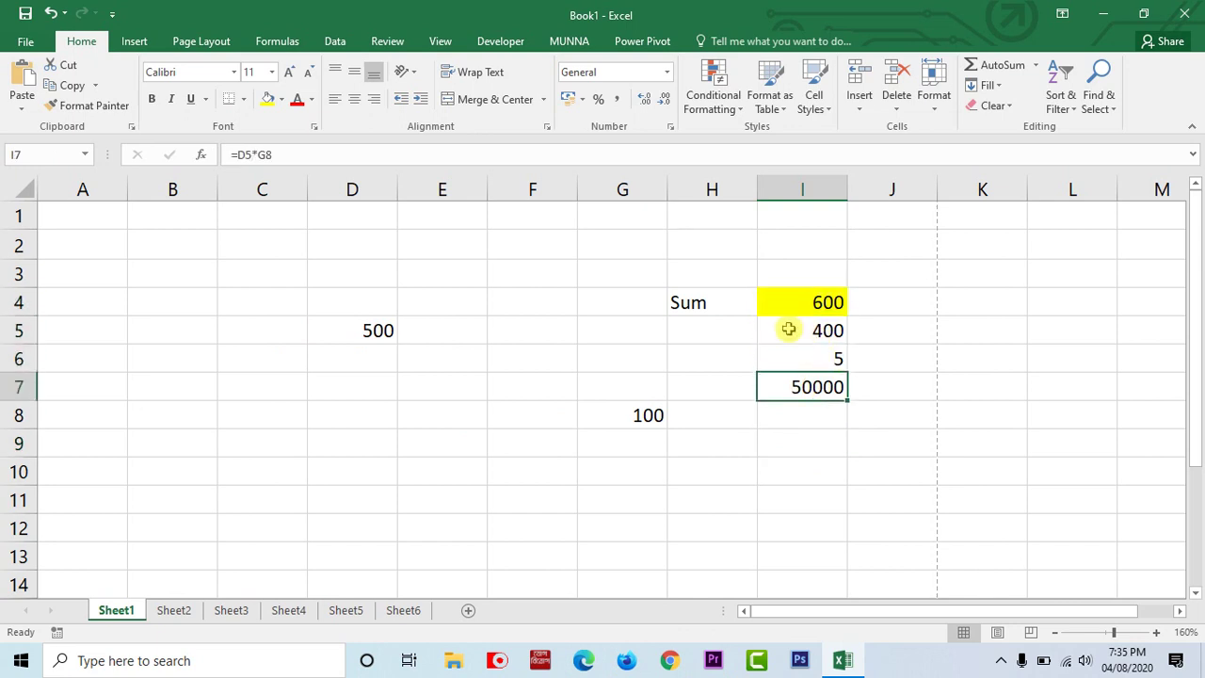
pyautogui.moveTo(699, 299); pyautogui.dragTo(791, 386)
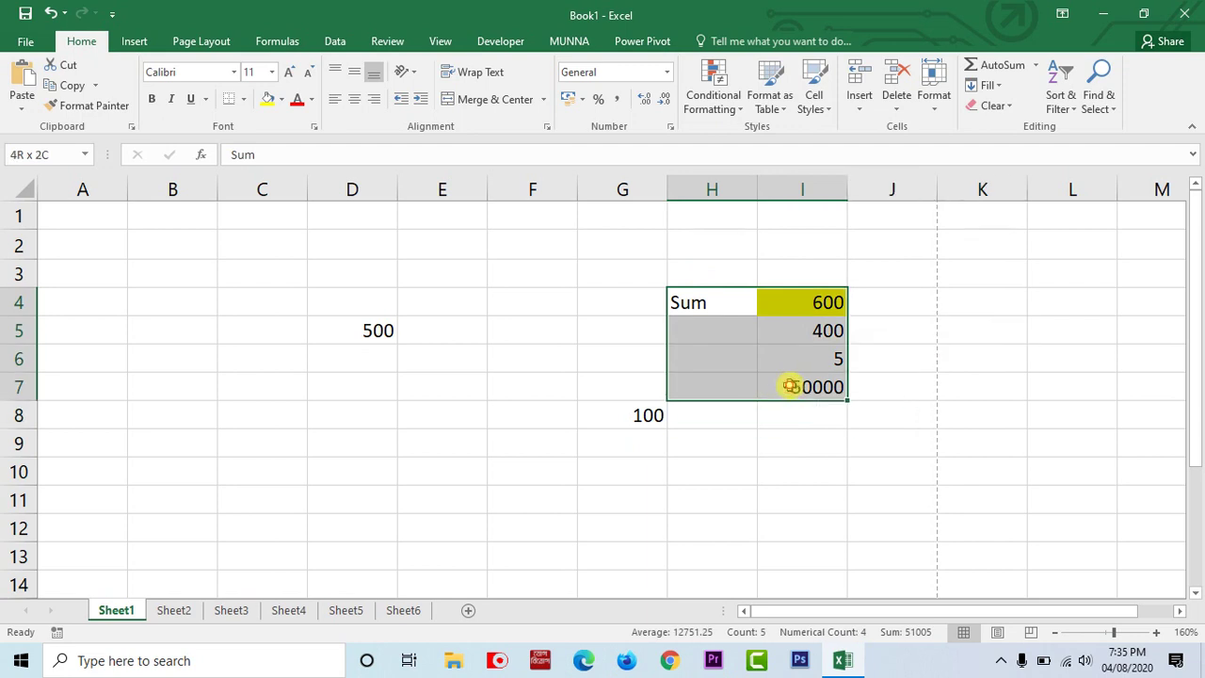
pyautogui.moveTo(352, 304)
pyautogui.mouseDown()
pyautogui.moveTo(712, 339)
pyautogui.moveTo(809, 450)
pyautogui.mouseUp()
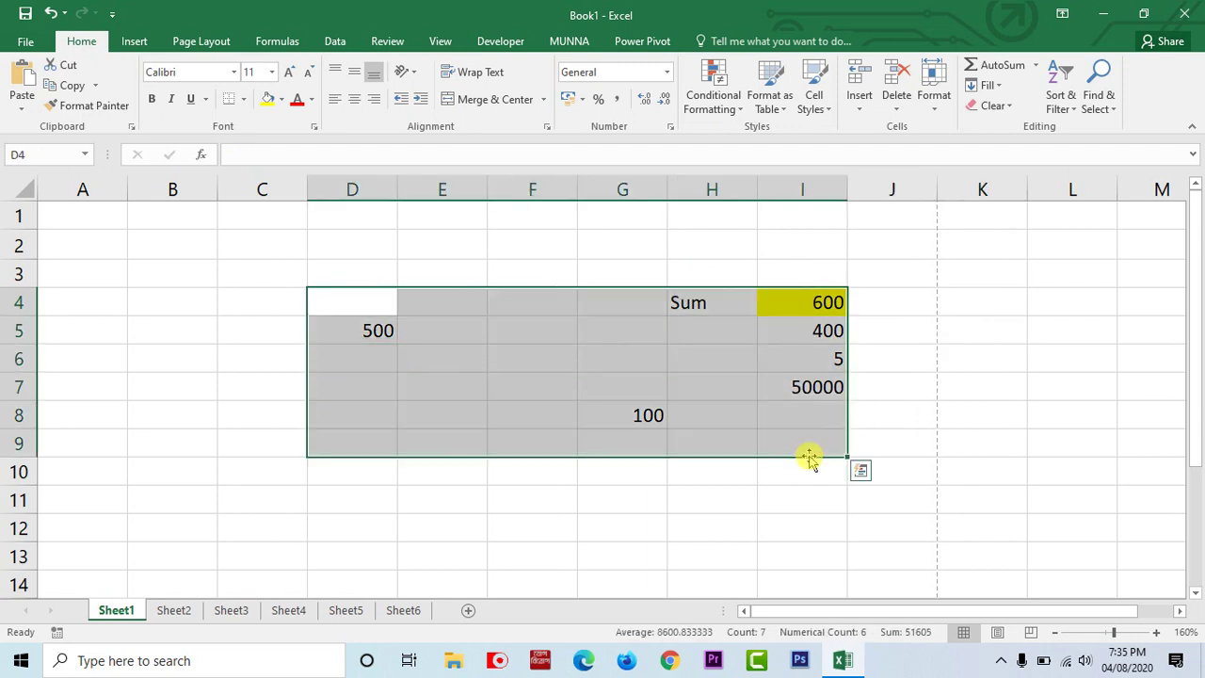
pyautogui.click(266, 443)
pyautogui.moveTo(361, 328); pyautogui.dragTo(770, 420)
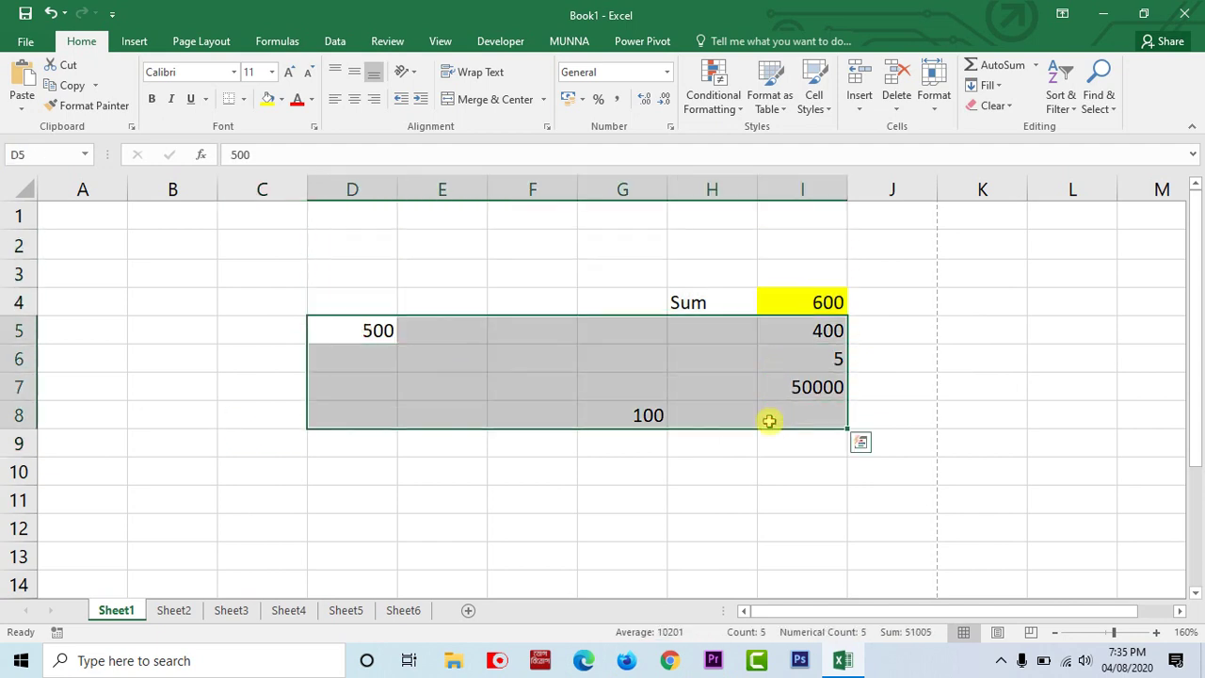
pyautogui.click(651, 449)
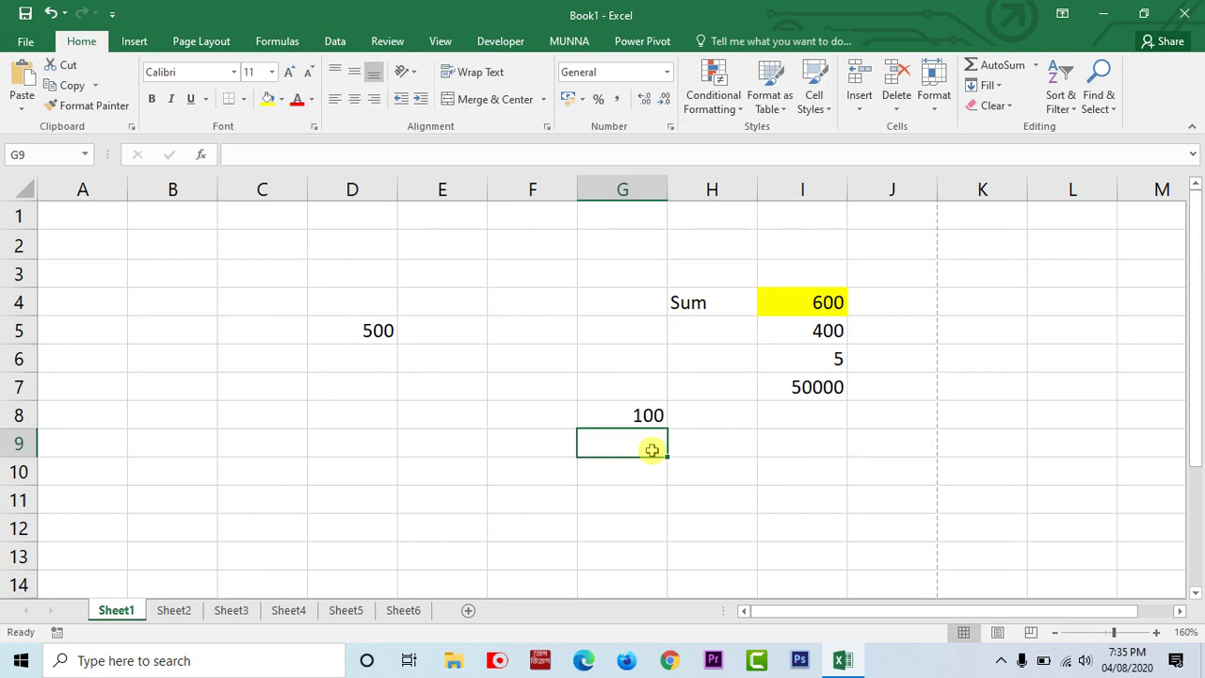
# Delete everything in D1:I11 and set the fill to No Fill.
pyautogui.moveTo(329, 217); pyautogui.dragTo(799, 500)
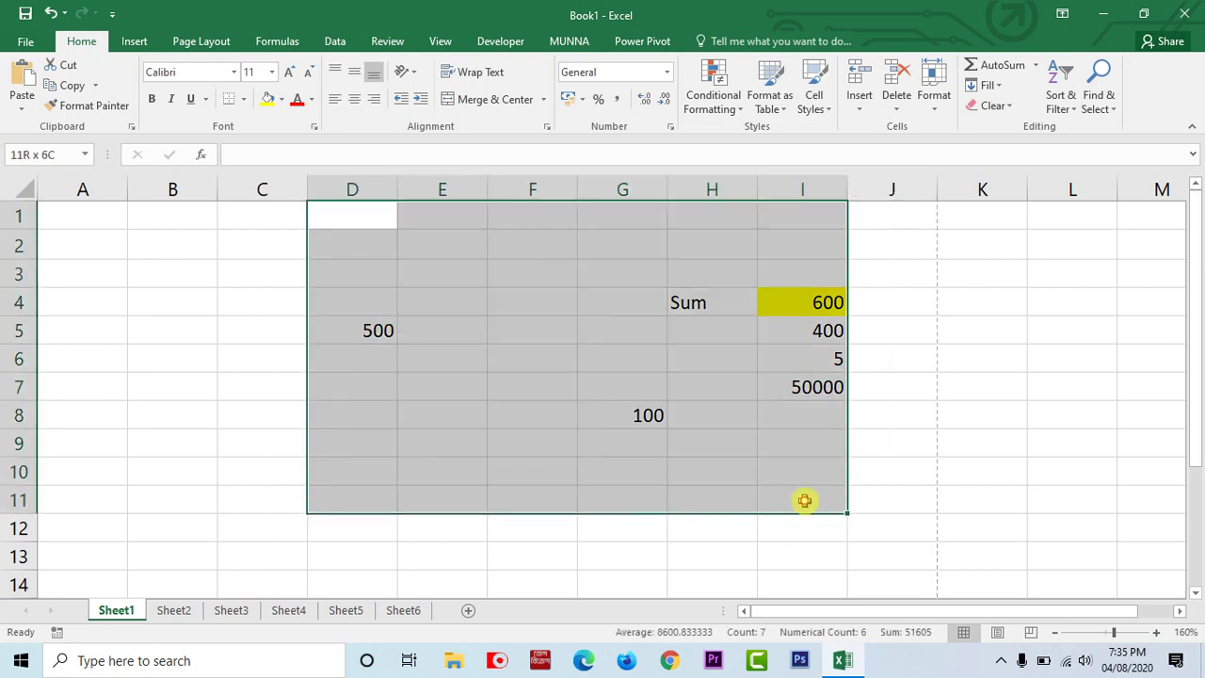
pyautogui.press('Delete')
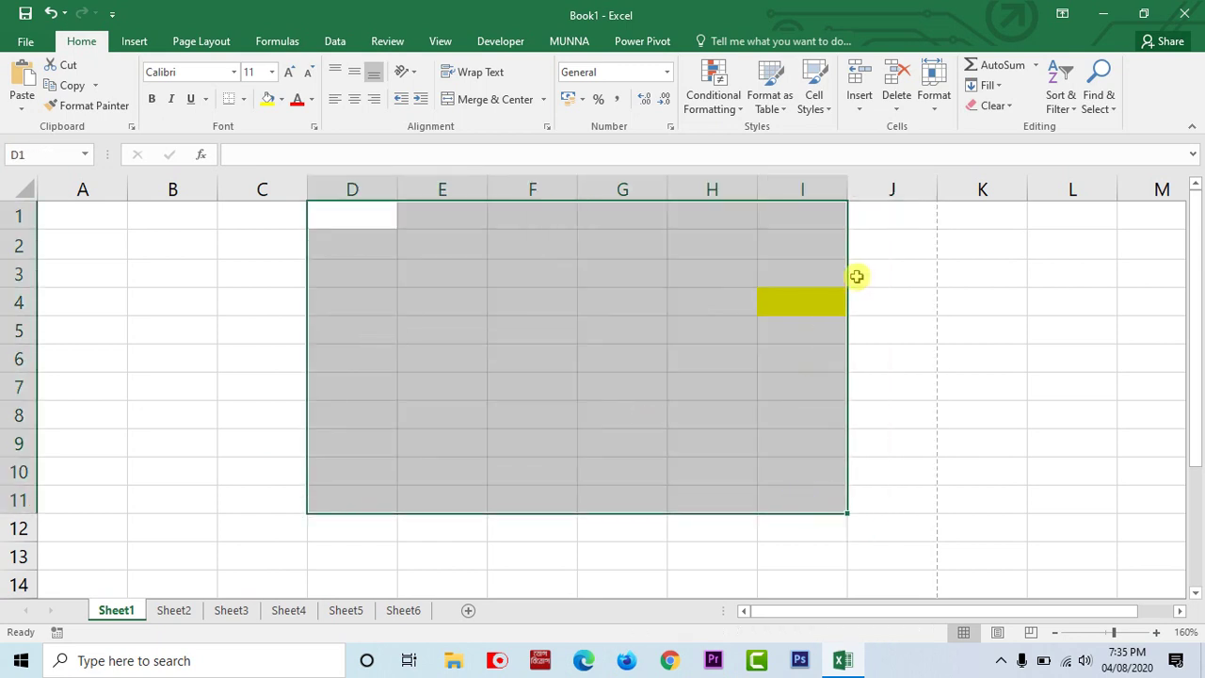
pyautogui.click(281, 99)
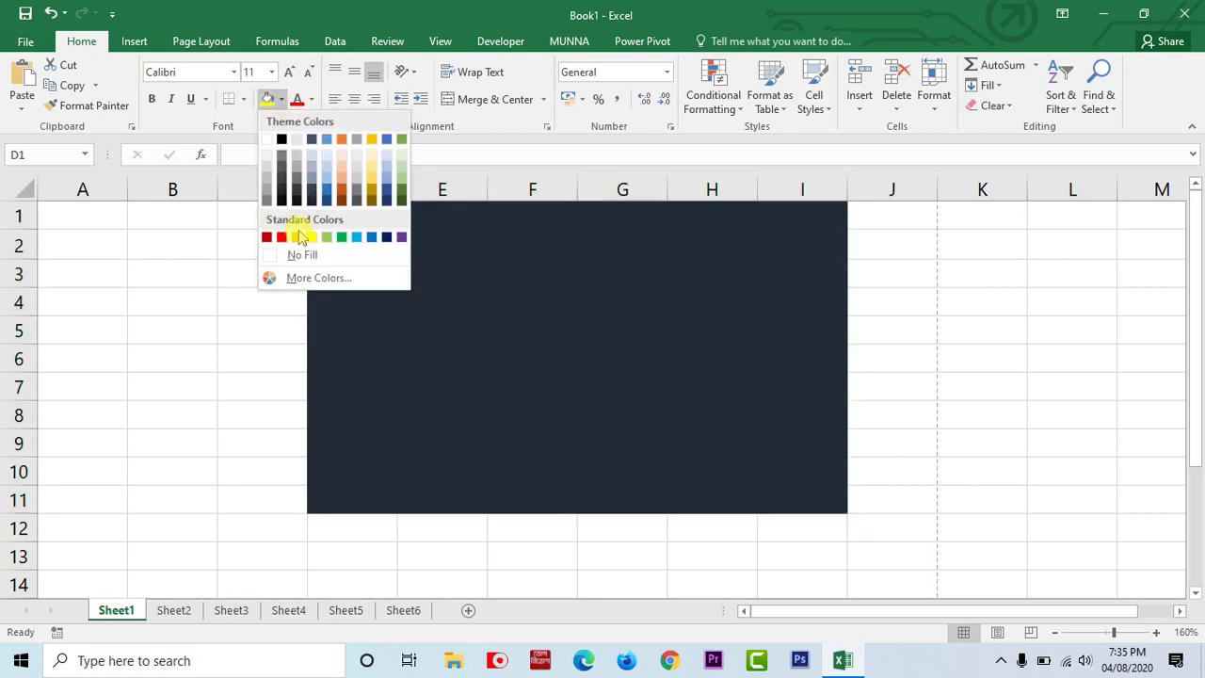
pyautogui.click(291, 259)
pyautogui.click(614, 336)
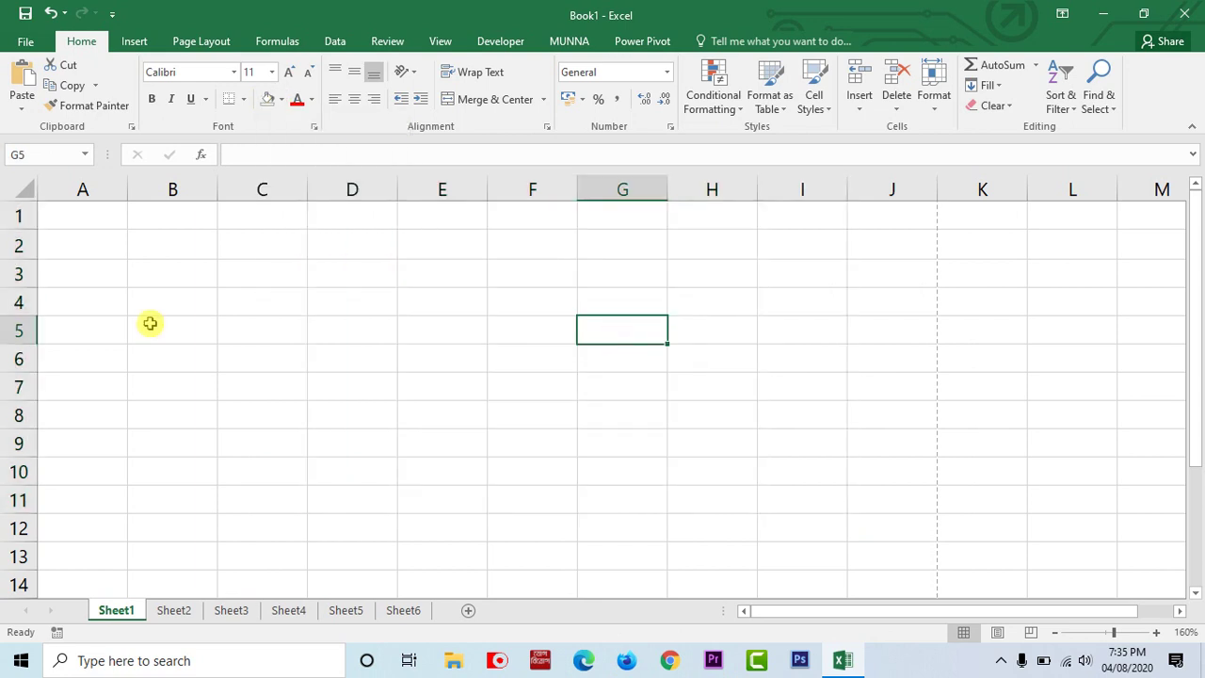
# Enter the headers SL, Name and Course Fee in B3:D3.
pyautogui.click(160, 273)
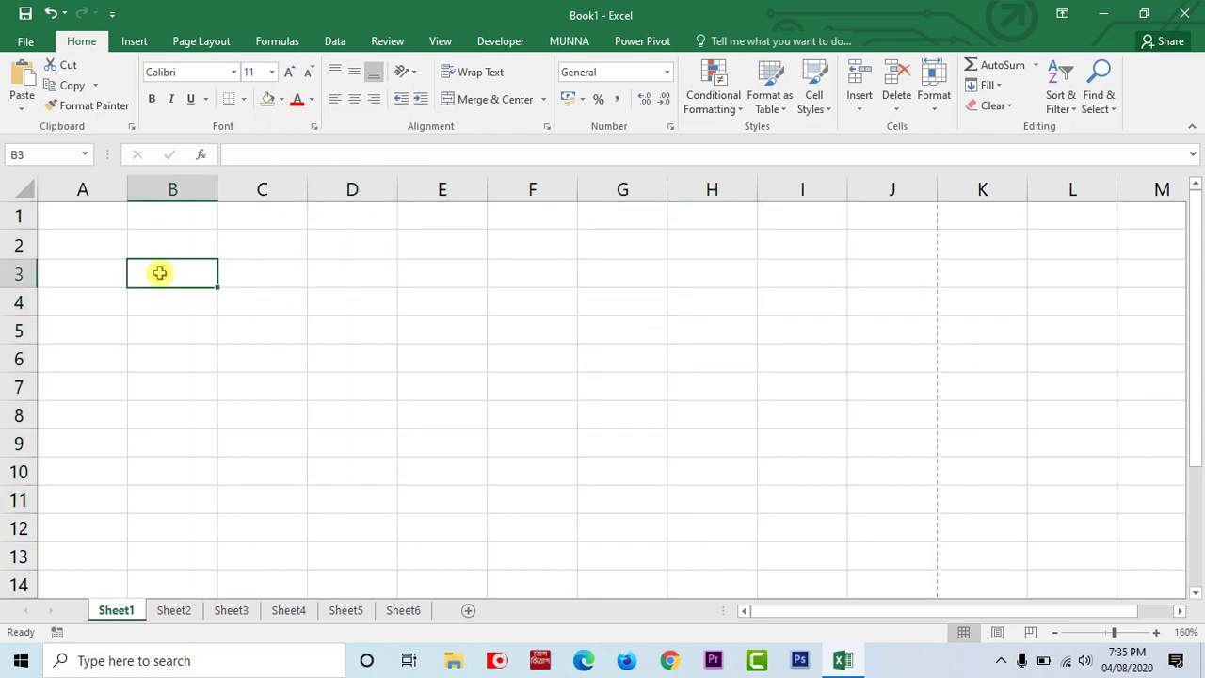
pyautogui.press('Left')
pyautogui.press('Up')
pyautogui.press('Up')
pyautogui.press('Down')
pyautogui.press('Down')
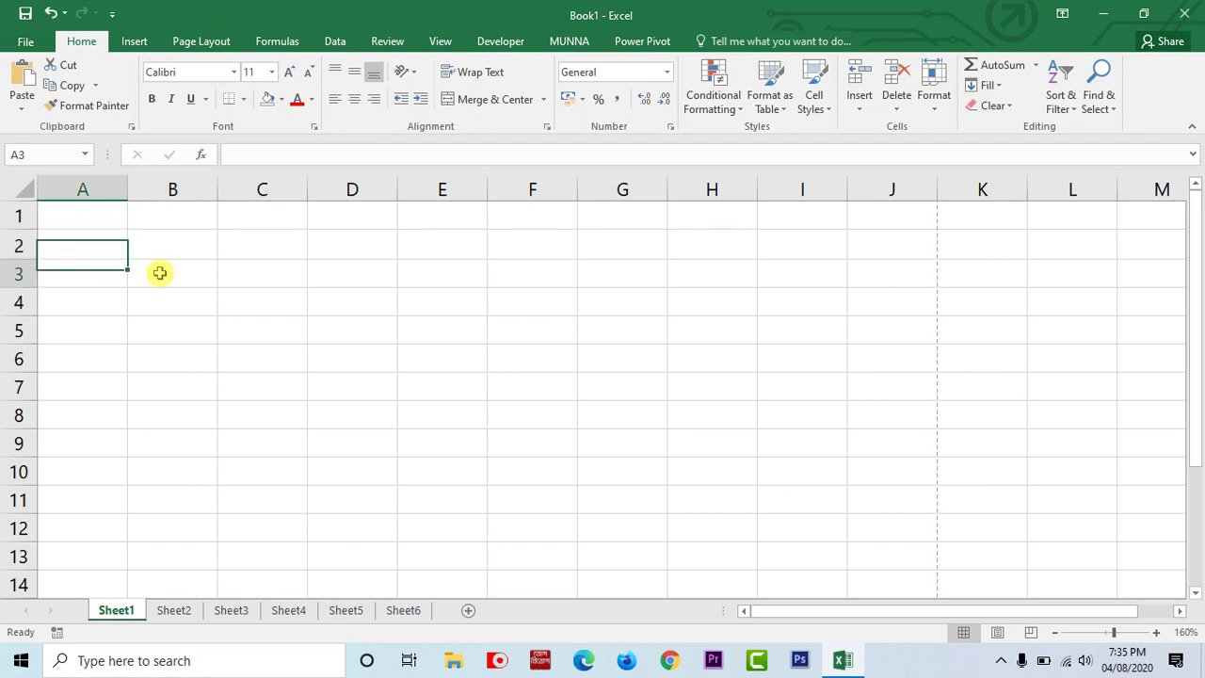
pyautogui.click(160, 273)
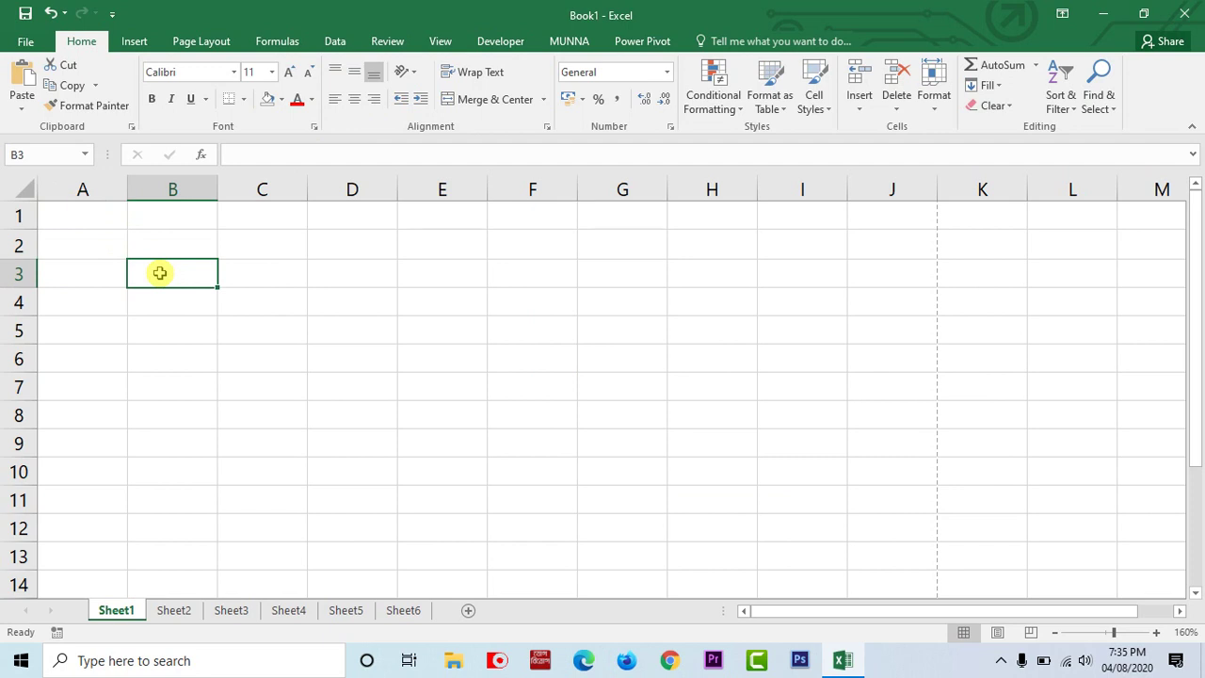
pyautogui.write('SL')
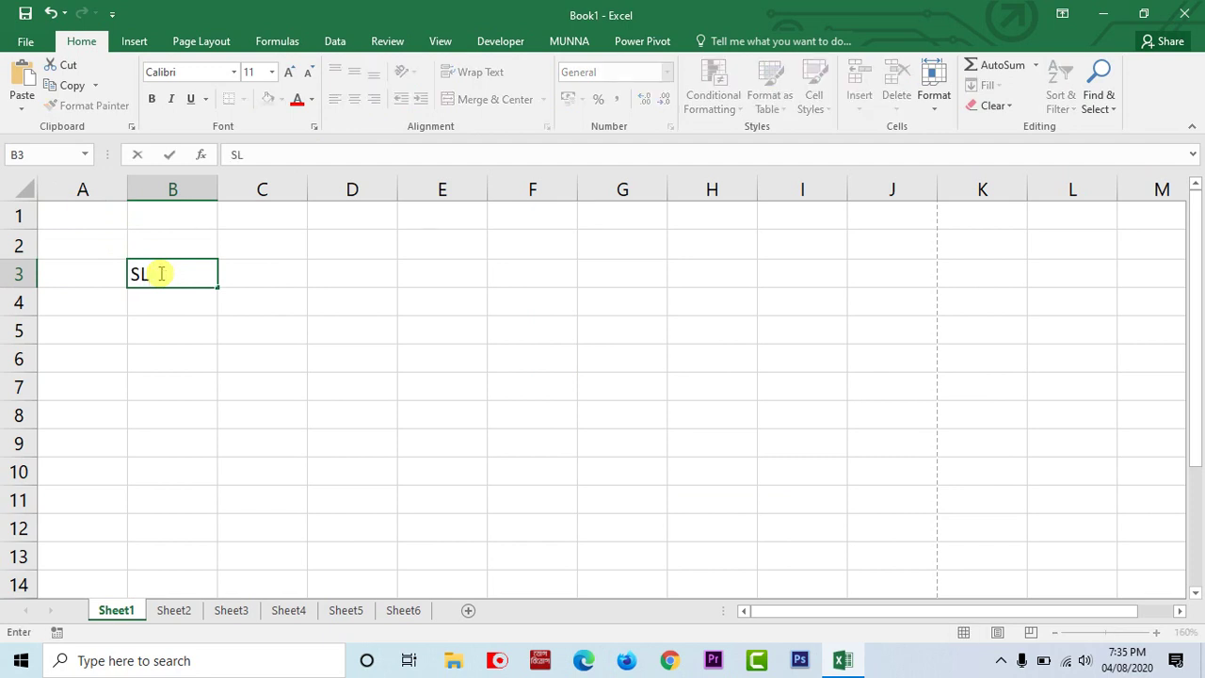
pyautogui.press('Tab')
pyautogui.write('Nam')
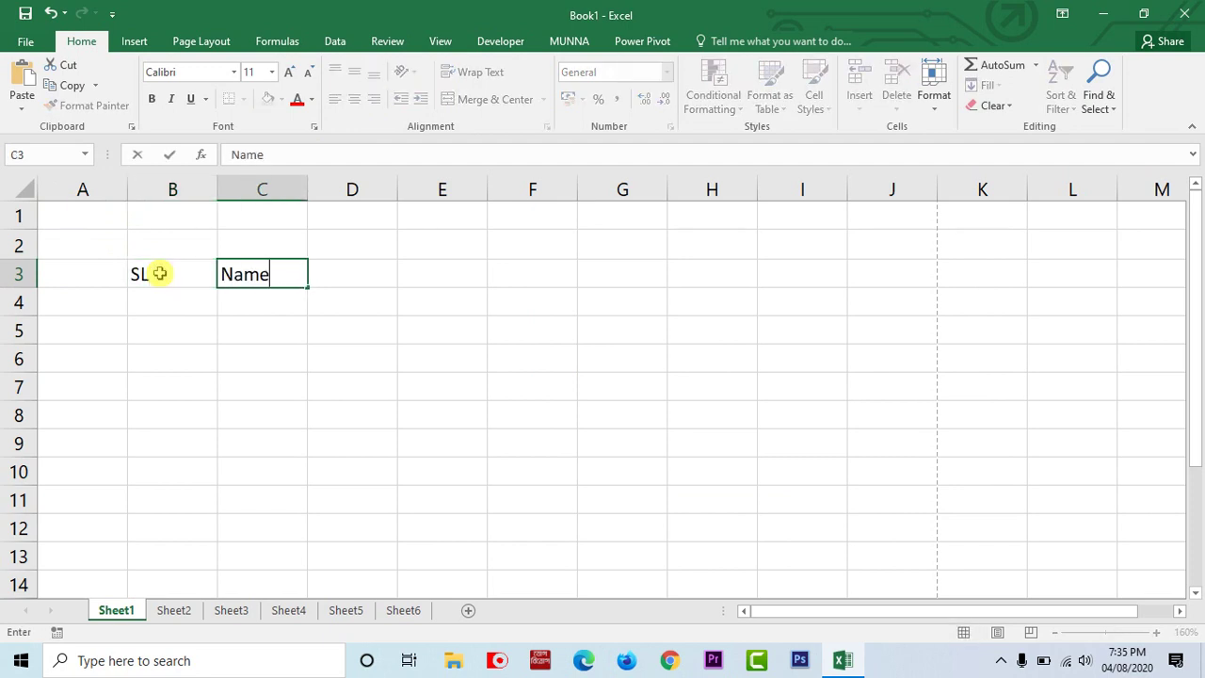
pyautogui.press('Tab')
pyautogui.write('Co')
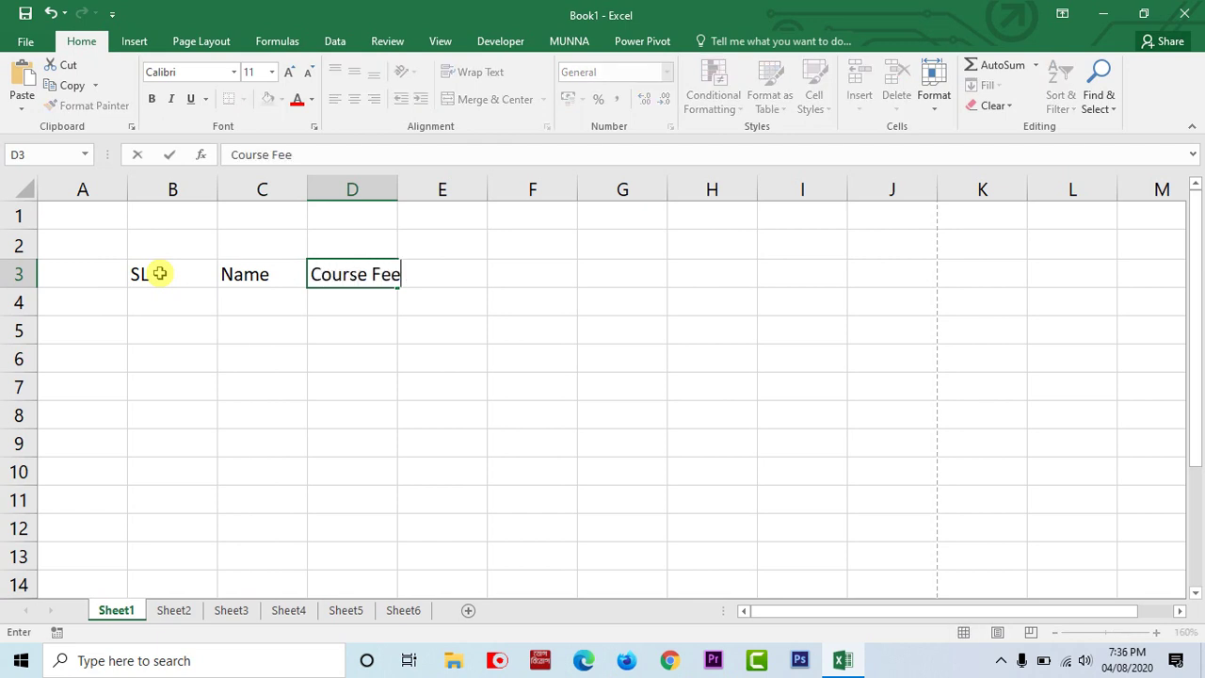
pyautogui.press('Tab')
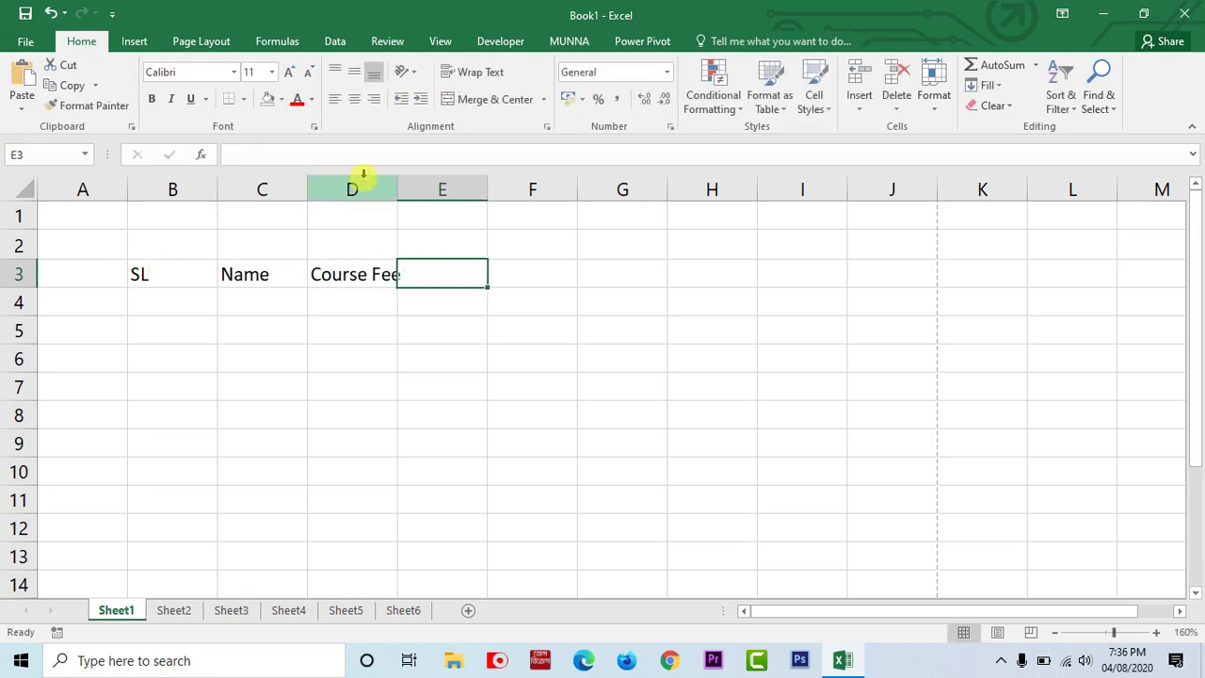
# Widen columns C and D and narrow column B to fit the headers.
pyautogui.moveTo(397, 189); pyautogui.dragTo(437, 193)
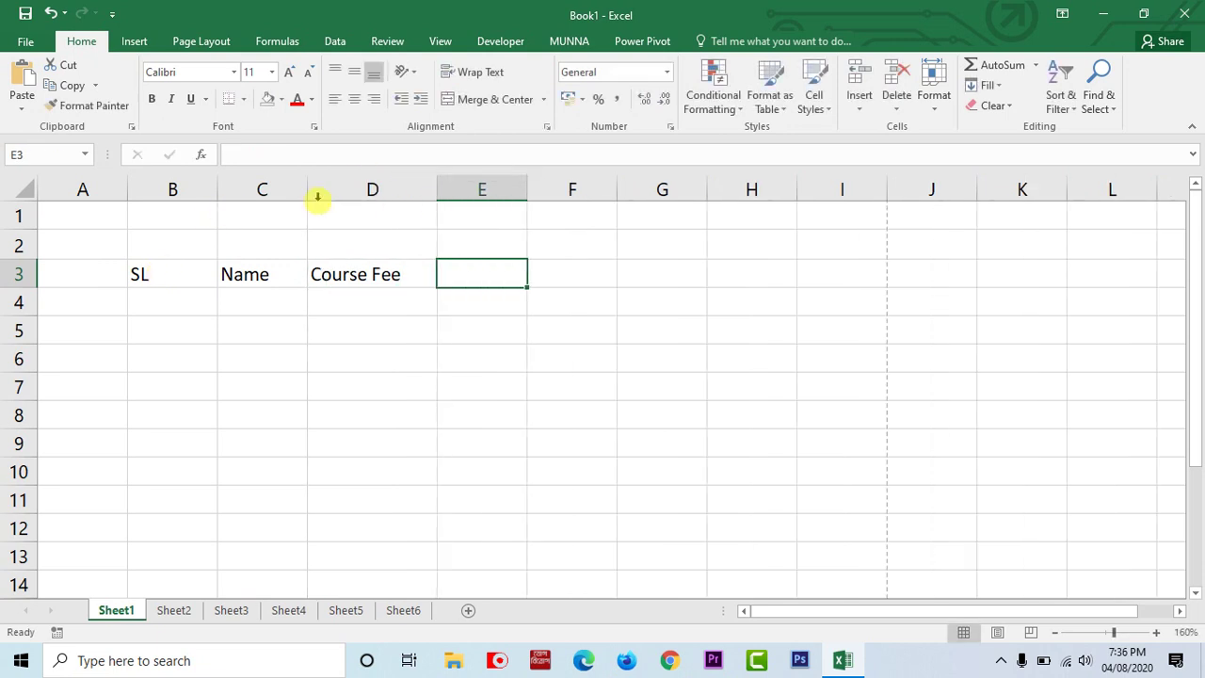
pyautogui.moveTo(303, 176); pyautogui.dragTo(329, 178)
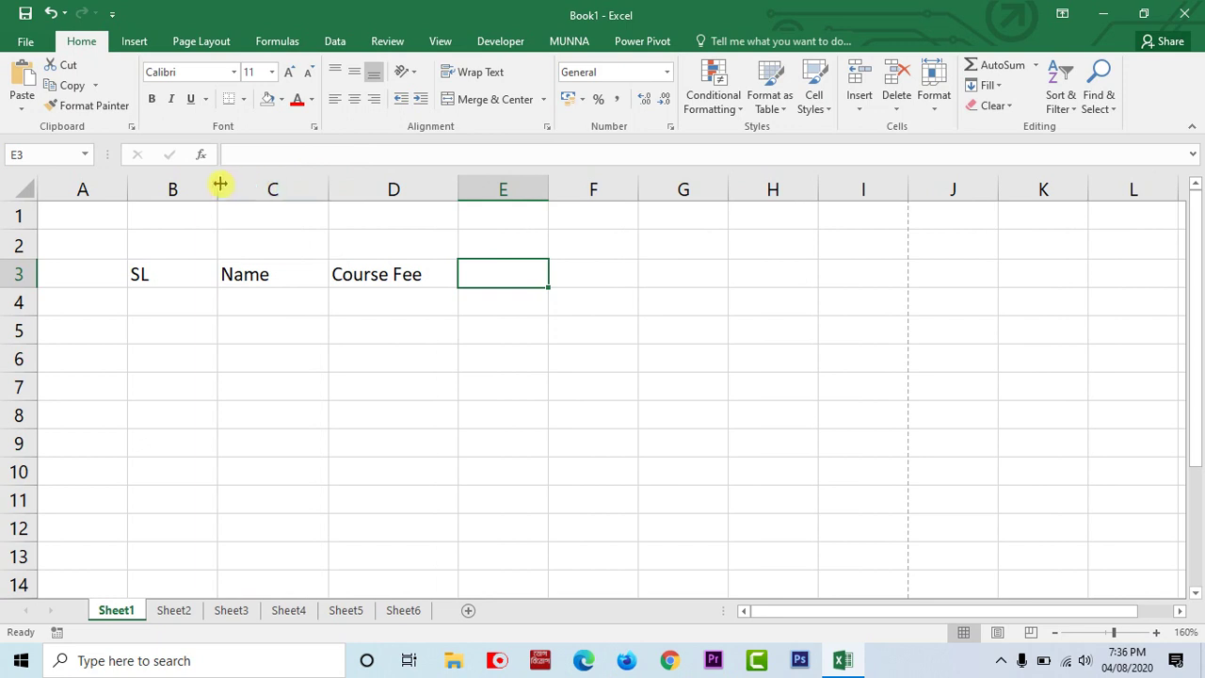
pyautogui.moveTo(218, 184); pyautogui.dragTo(209, 184)
pyautogui.click(201, 184)
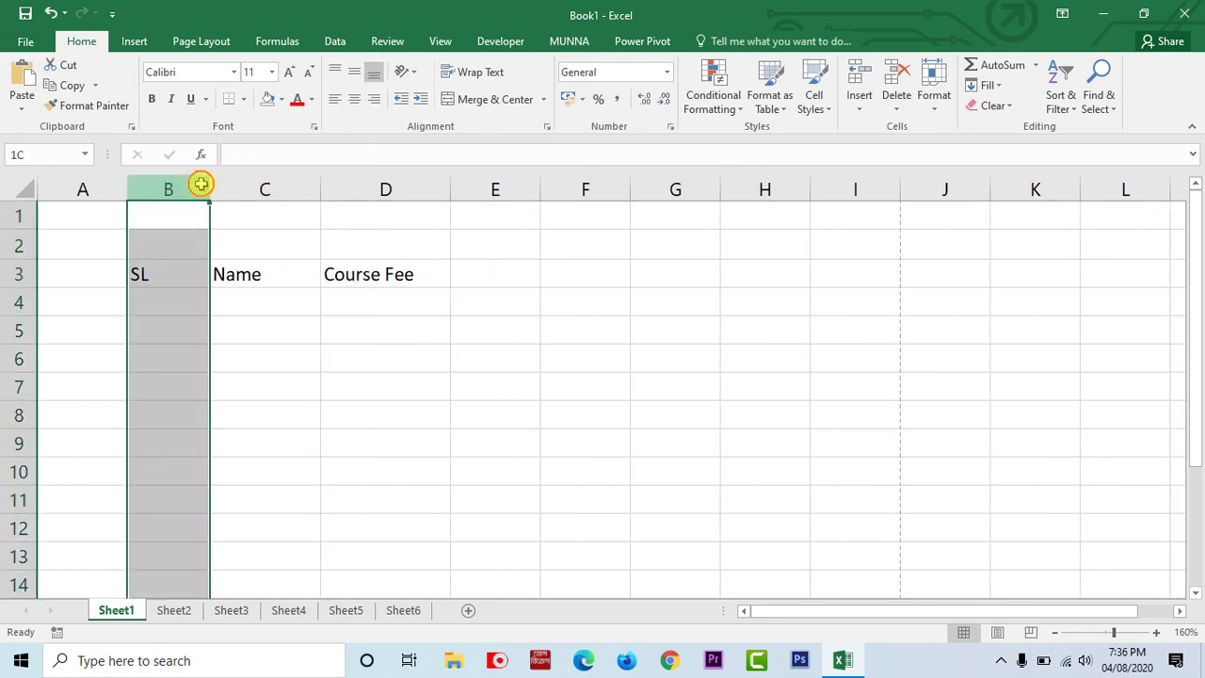
pyautogui.click(375, 245)
pyautogui.click(492, 274)
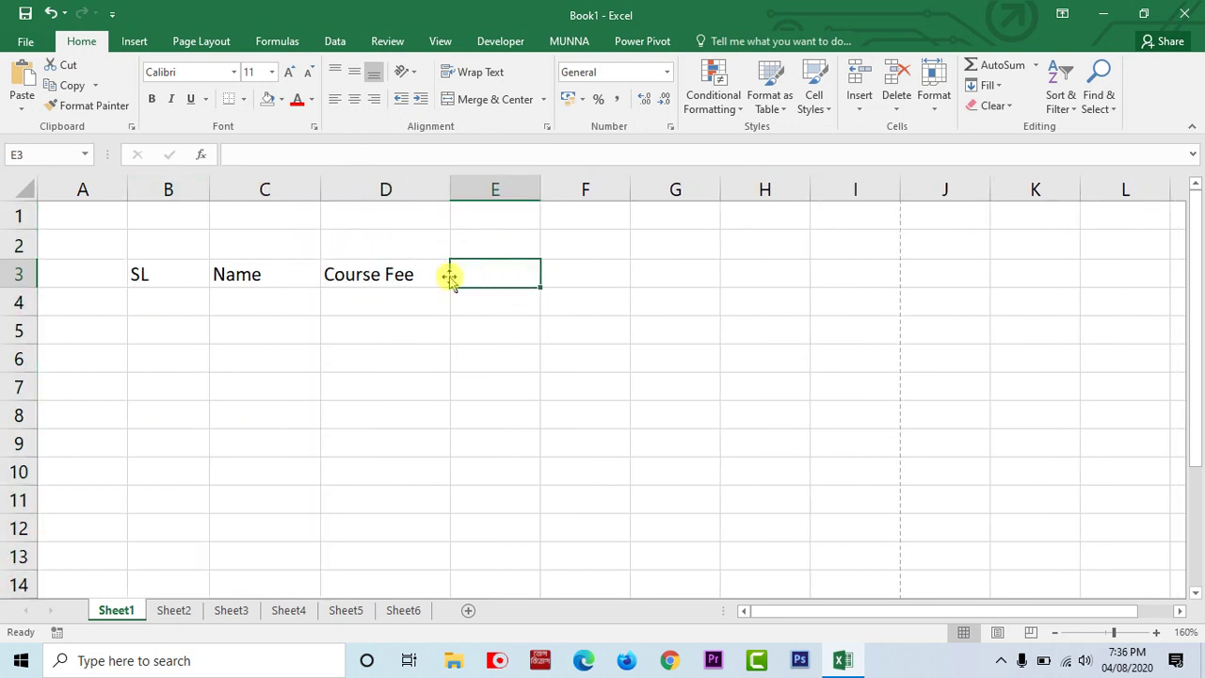
pyautogui.click(425, 276)
# Add the headers Pay, Total and Due in E3:G3.
pyautogui.click(535, 273)
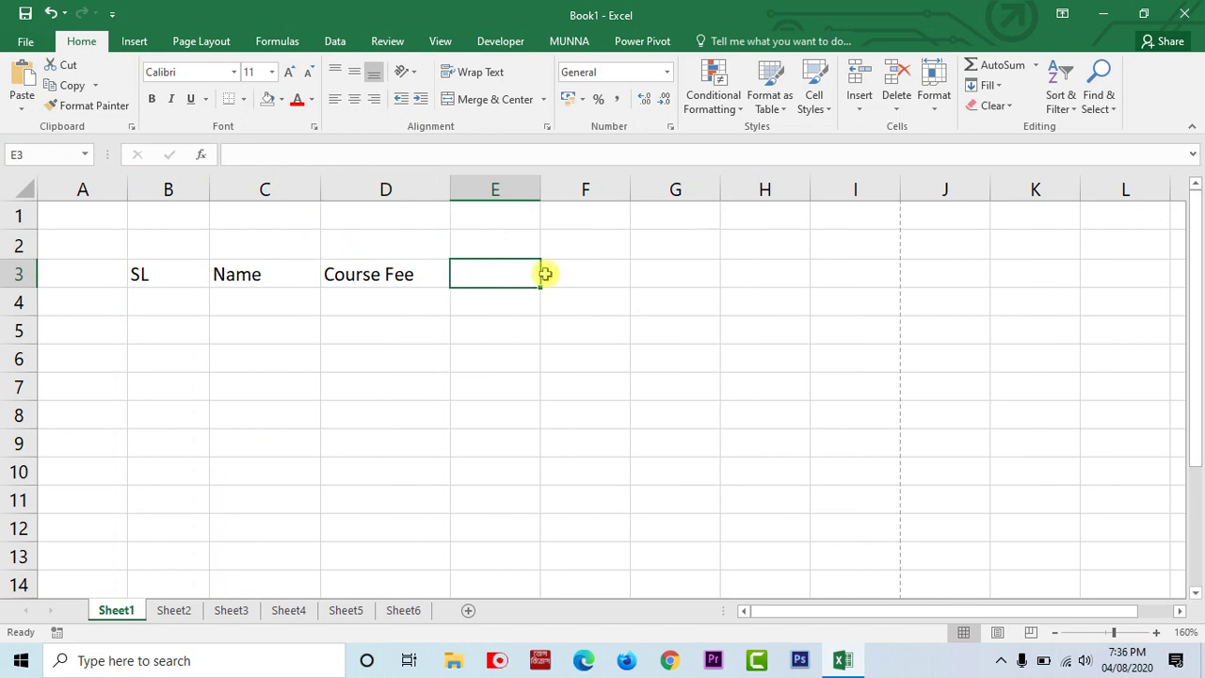
pyautogui.write('pa')
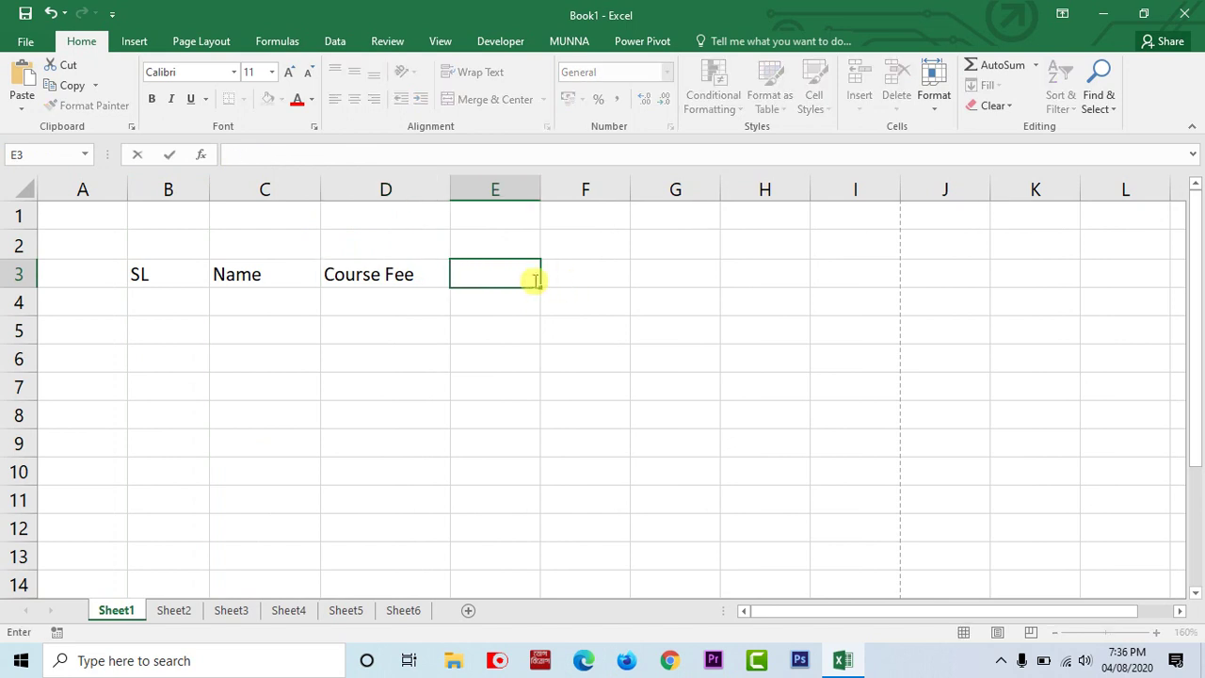
pyautogui.press('Tab')
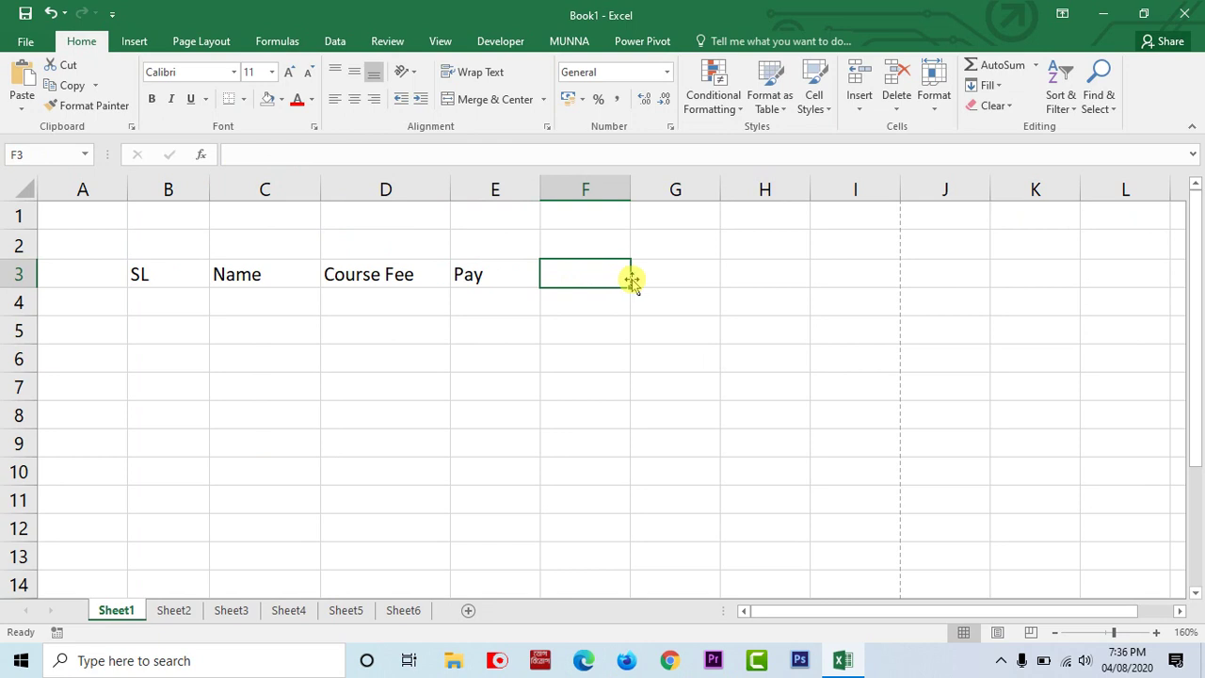
pyautogui.write('Total')
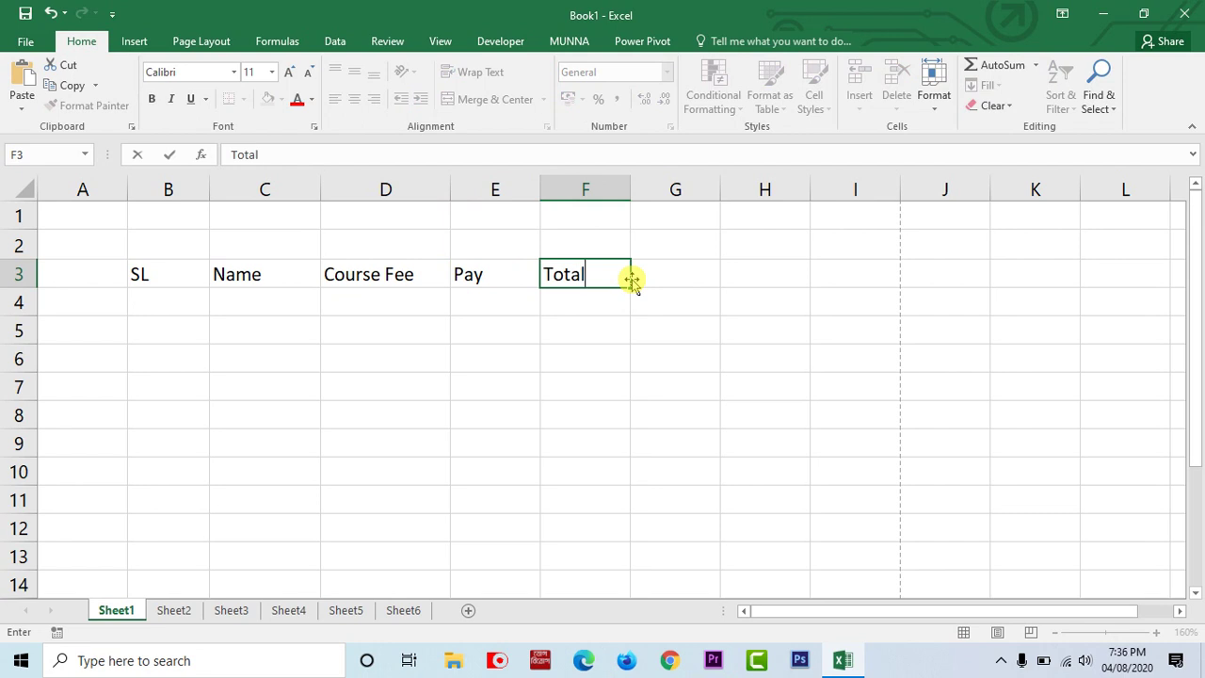
pyautogui.press('Tab')
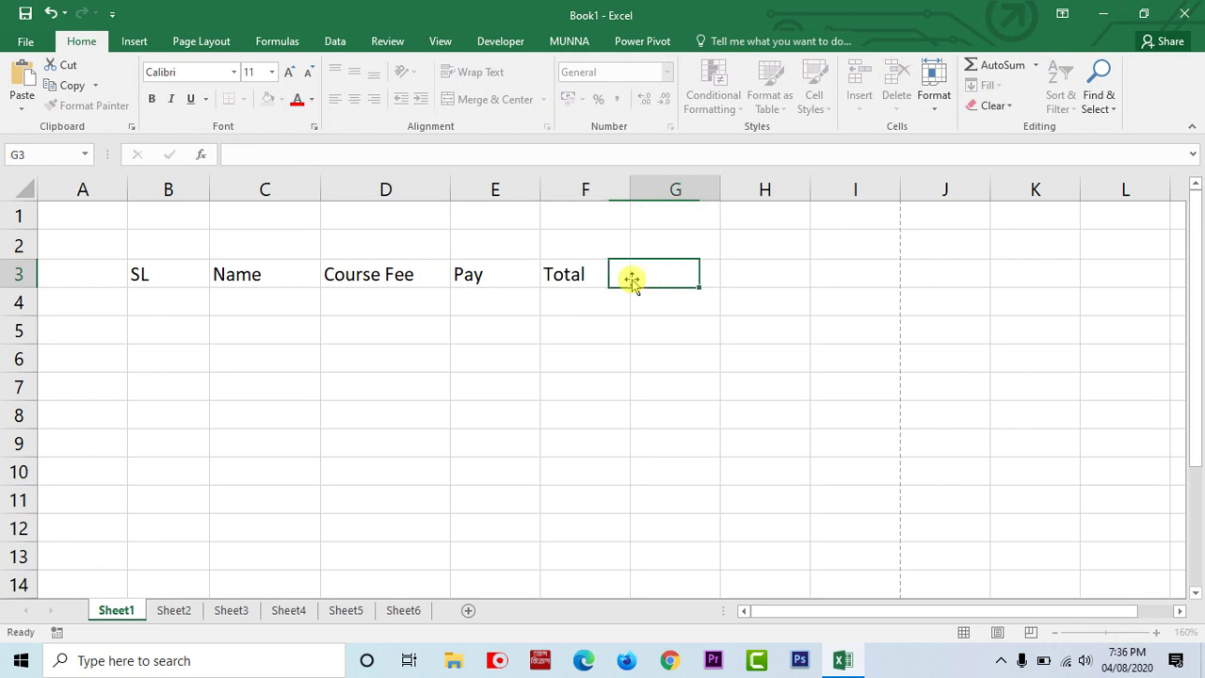
pyautogui.write('Due')
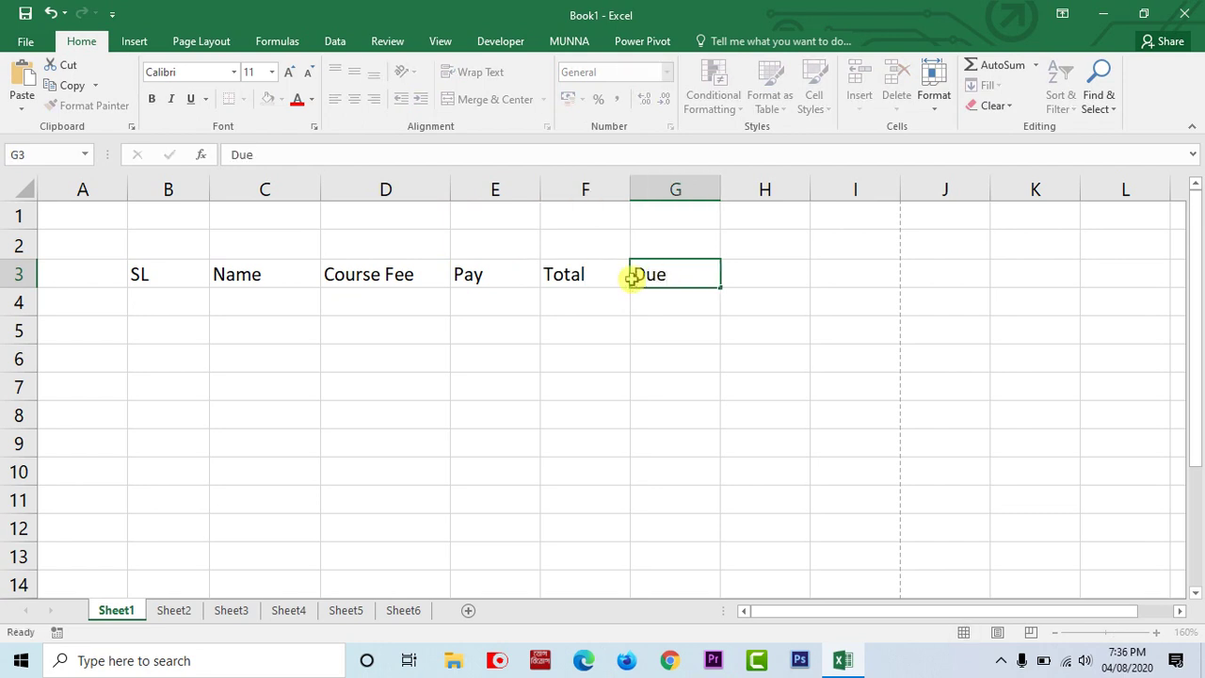
pyautogui.hotkey('ctrl', 'Return')
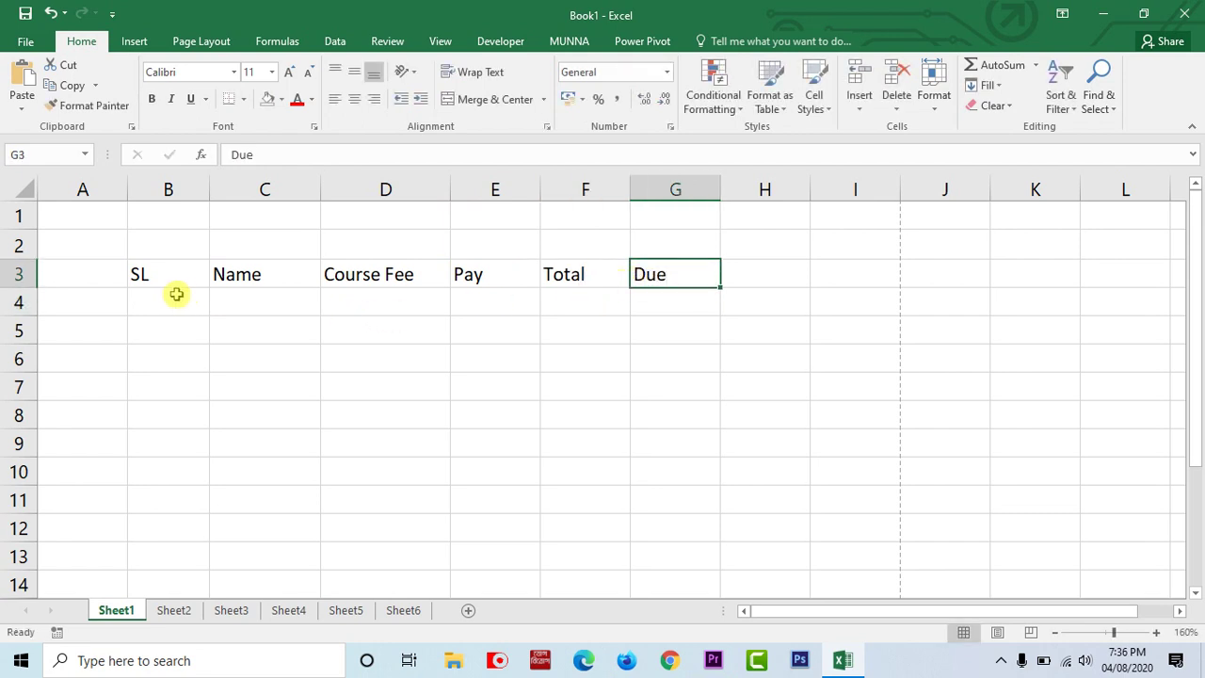
# Number B4:B13 from 1 to 10 by typing 1–3 and filling down.
pyautogui.click(176, 294)
pyautogui.write('1')
pyautogui.press('Return')
pyautogui.write('2')
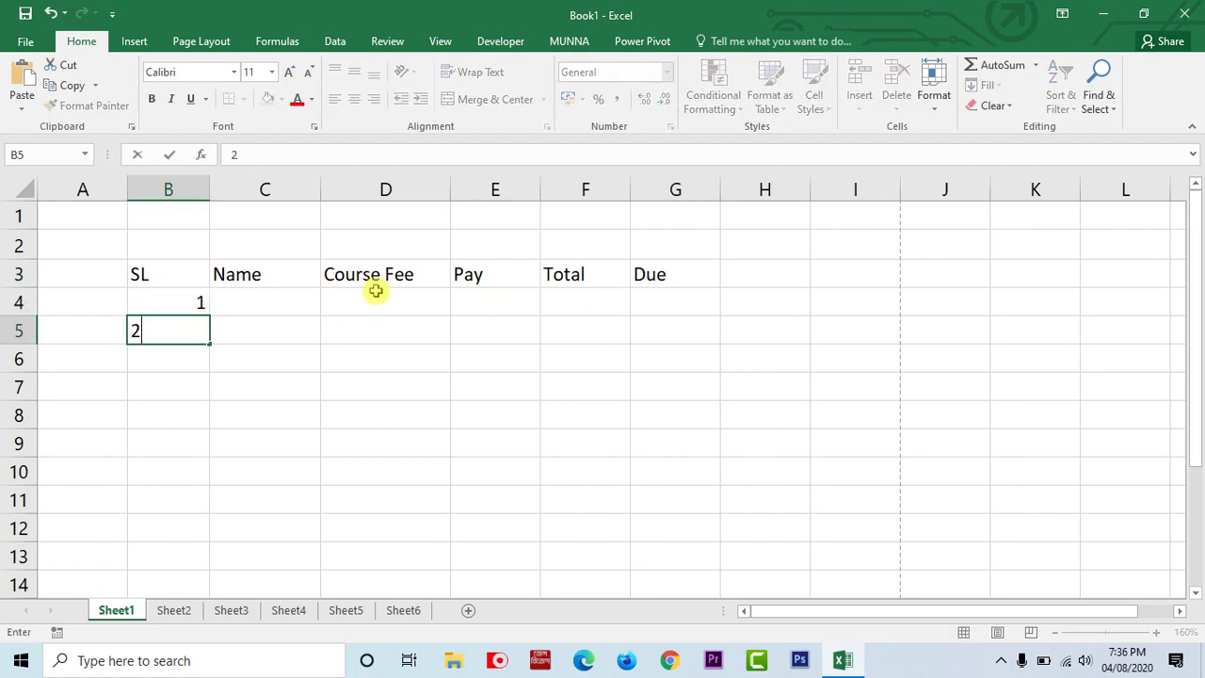
pyautogui.press('Return')
pyautogui.write('3')
pyautogui.press('Return')
pyautogui.moveTo(197, 303); pyautogui.dragTo(201, 558)
pyautogui.click(318, 444)
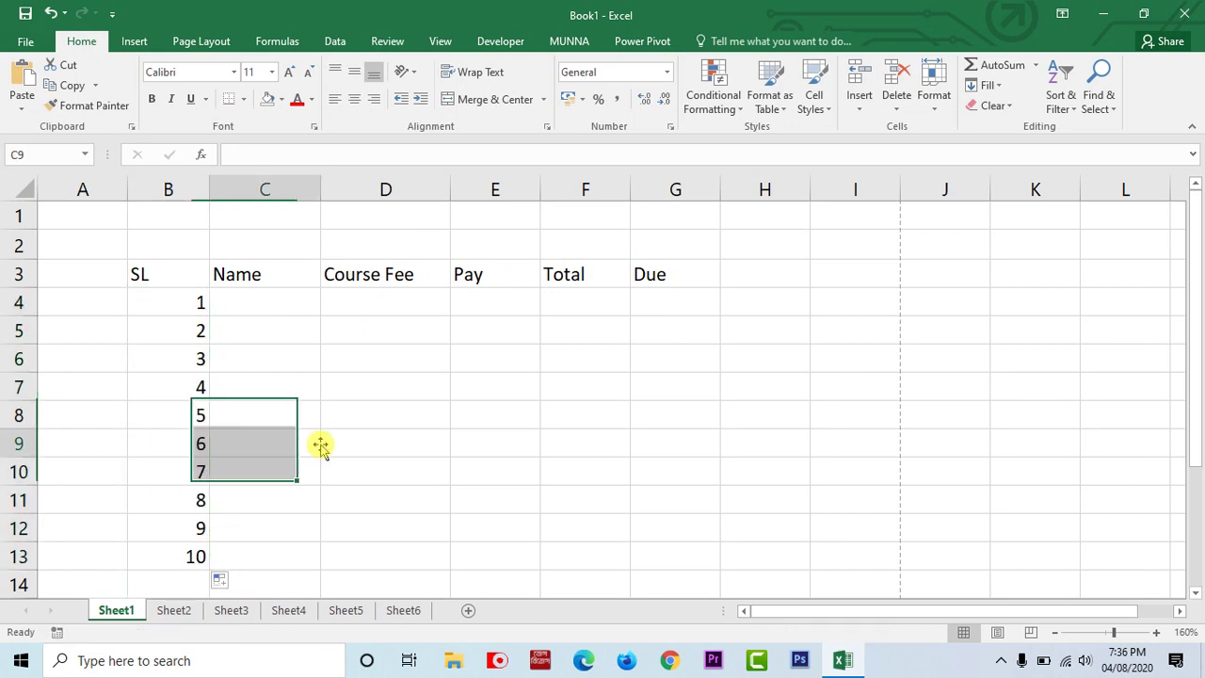
# Enter six student names in C4:C9.
pyautogui.click(286, 308)
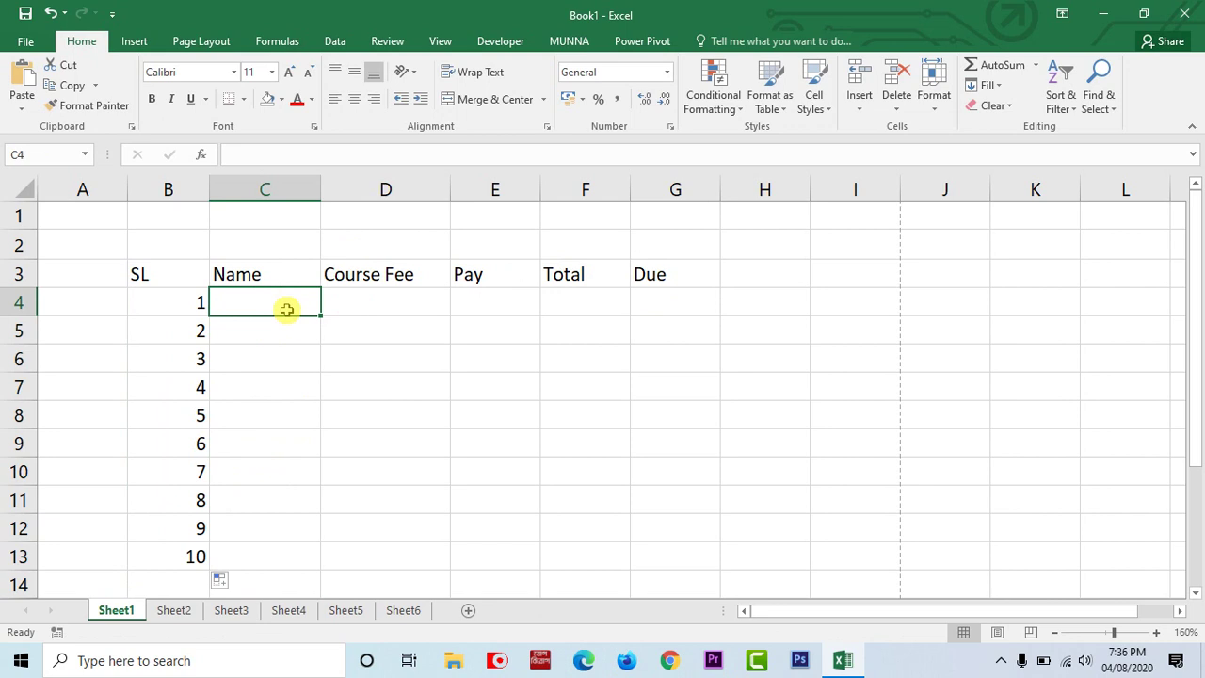
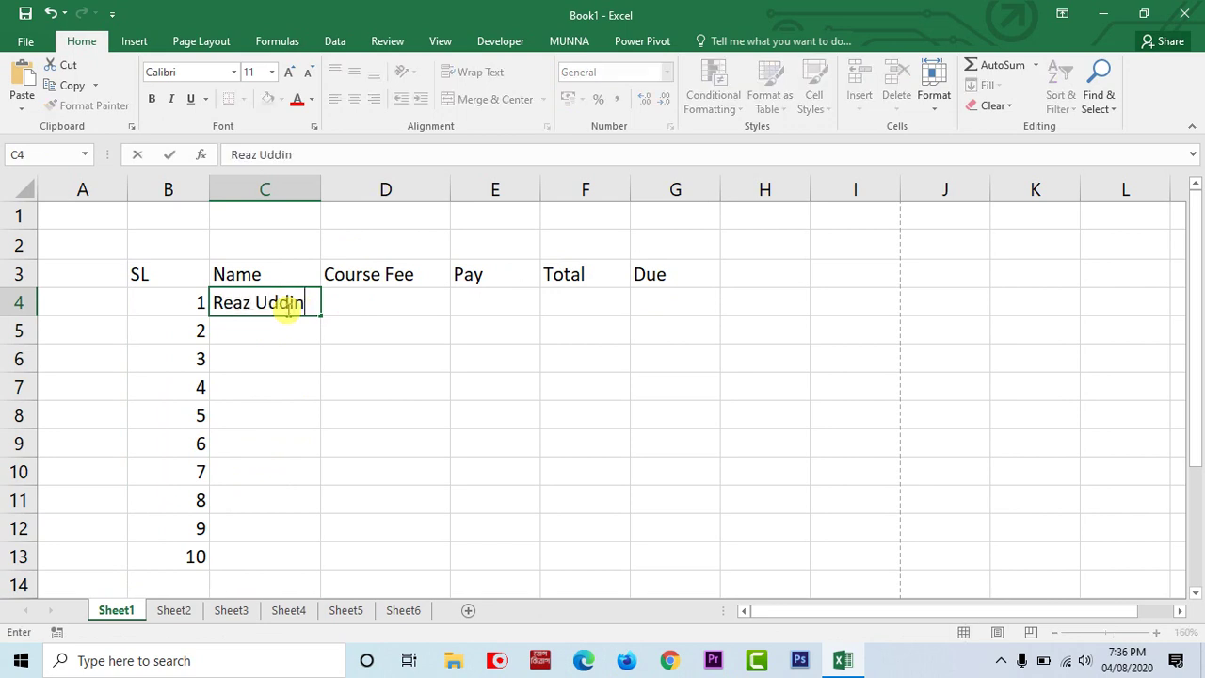
pyautogui.press('Return')
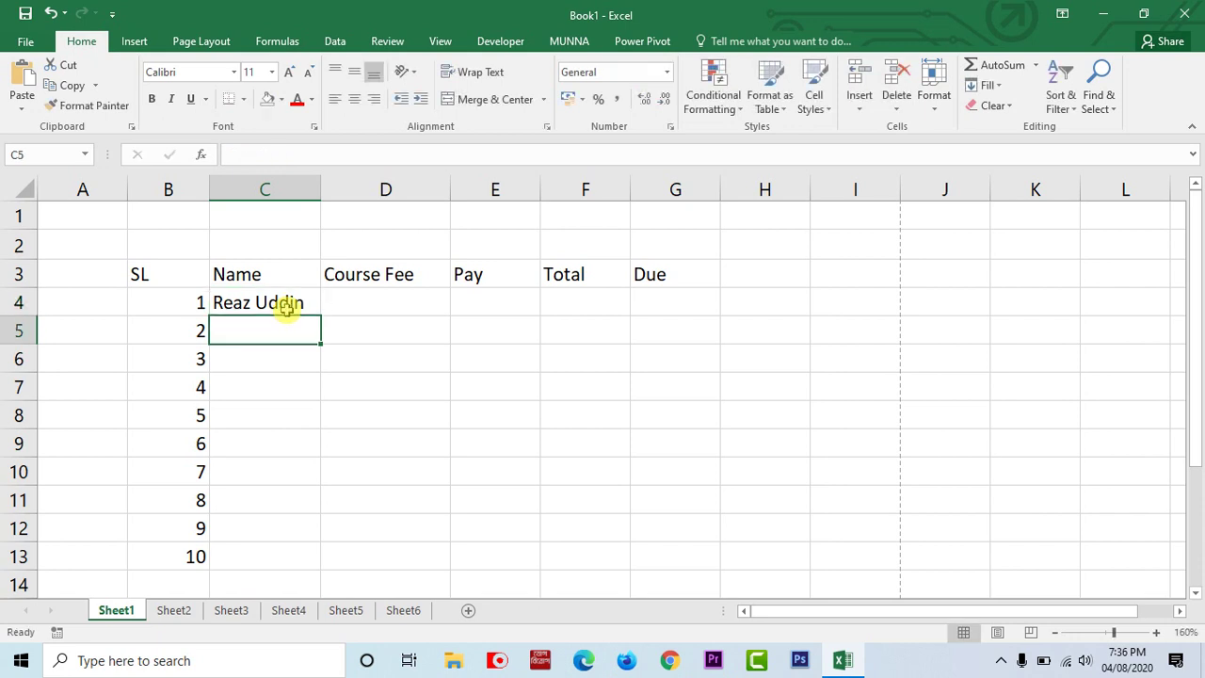
pyautogui.write('d Alamgir')
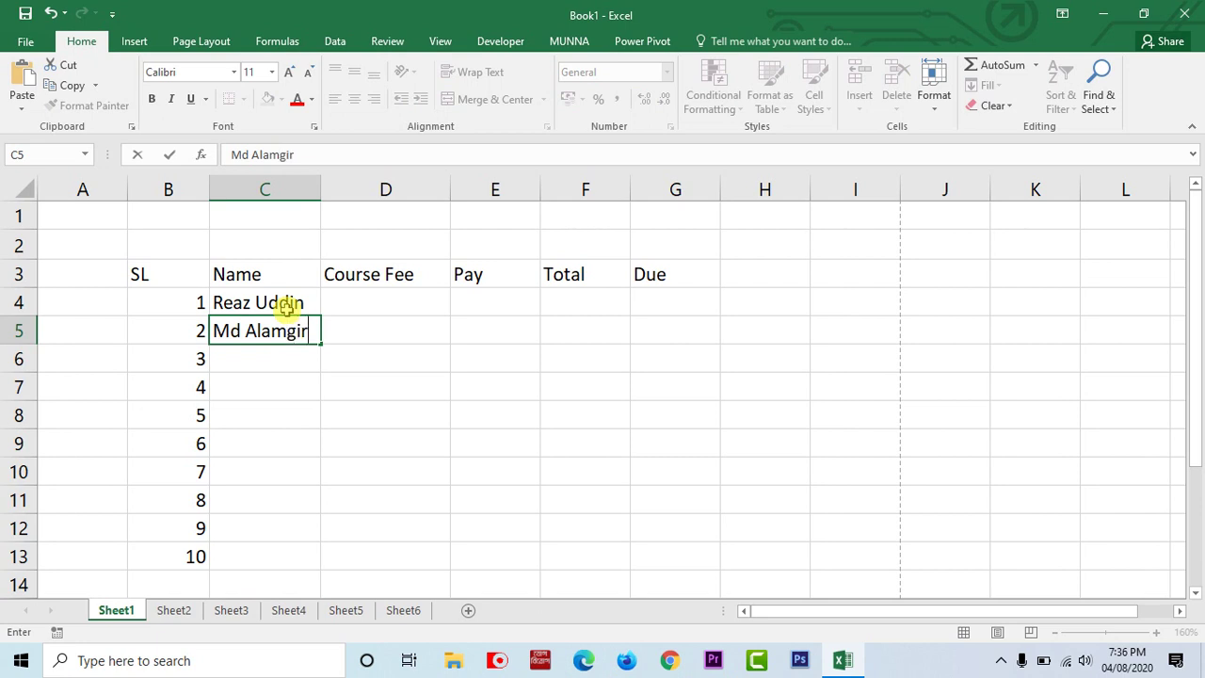
pyautogui.press('Return')
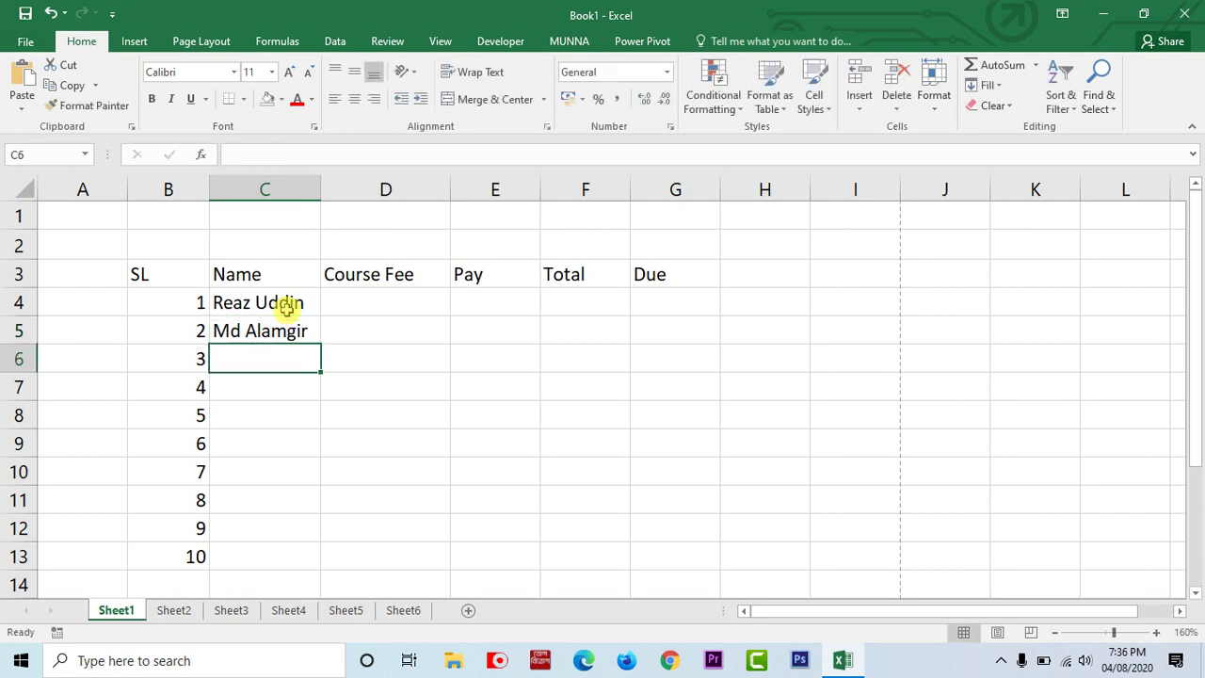
pyautogui.write('Meg')
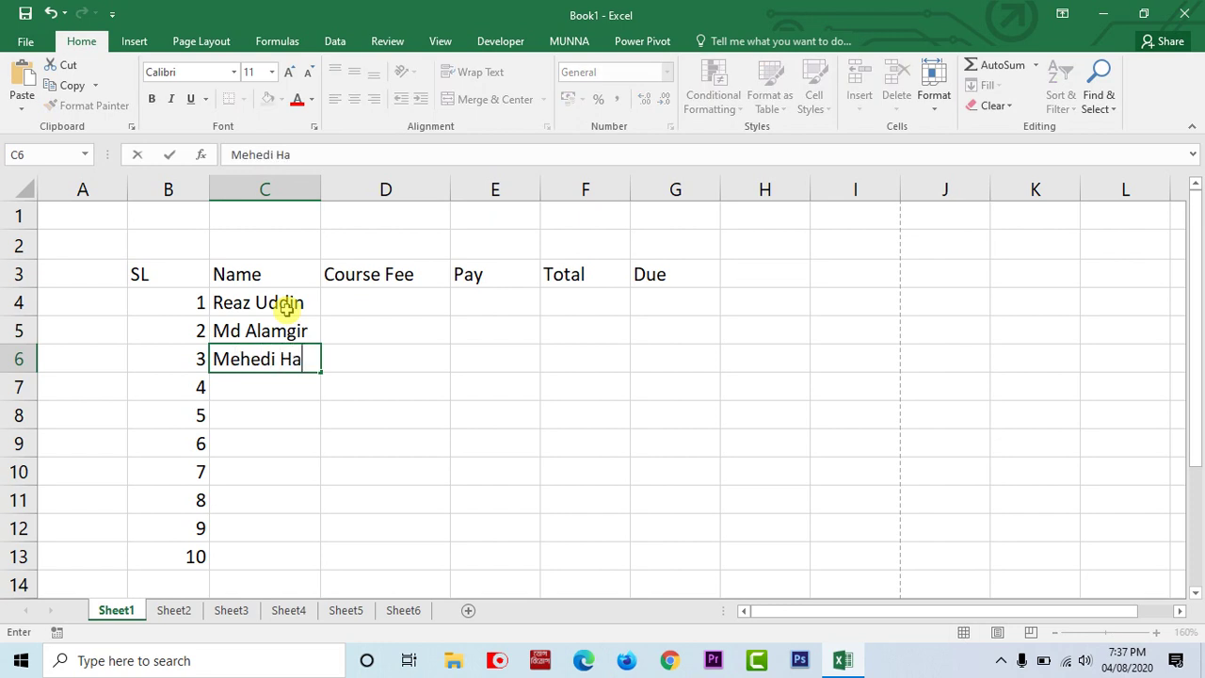
pyautogui.press('Return')
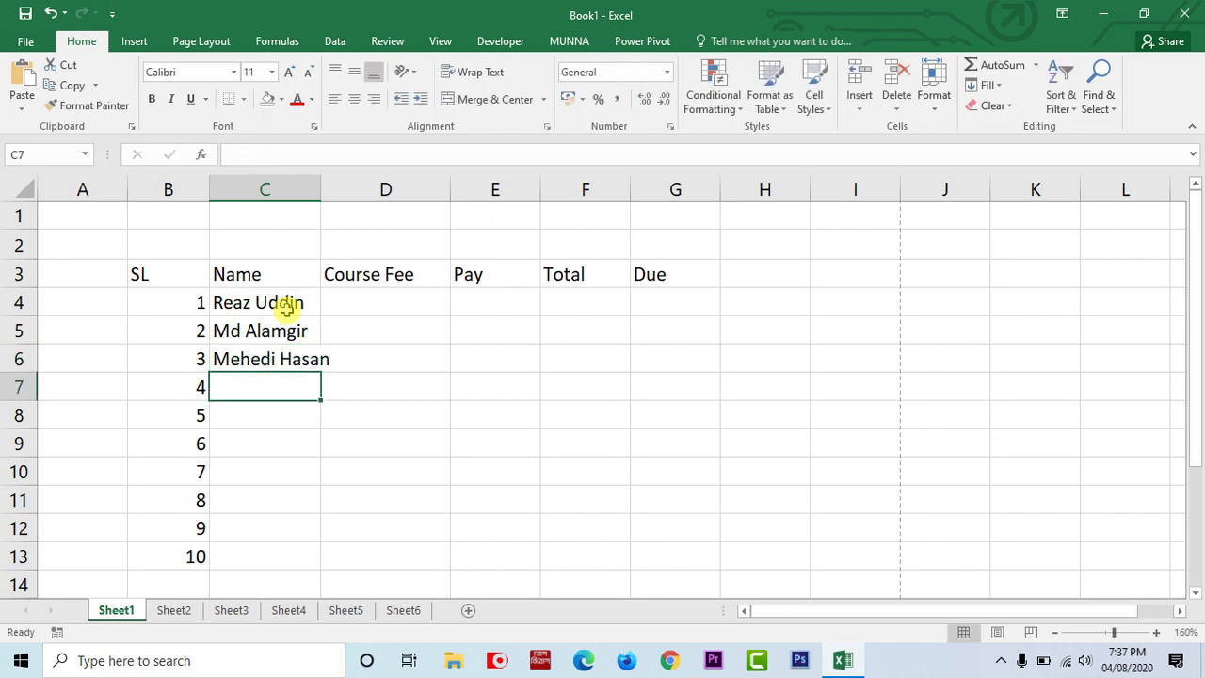
pyautogui.write('amanna')
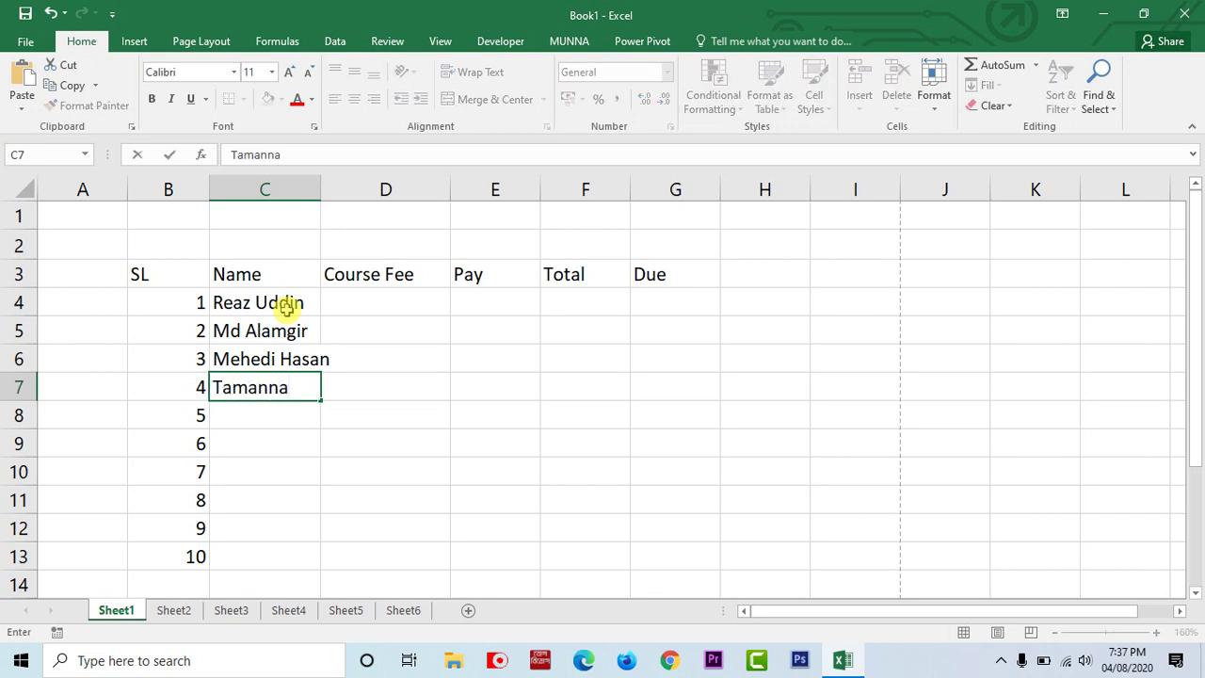
pyautogui.press('Return')
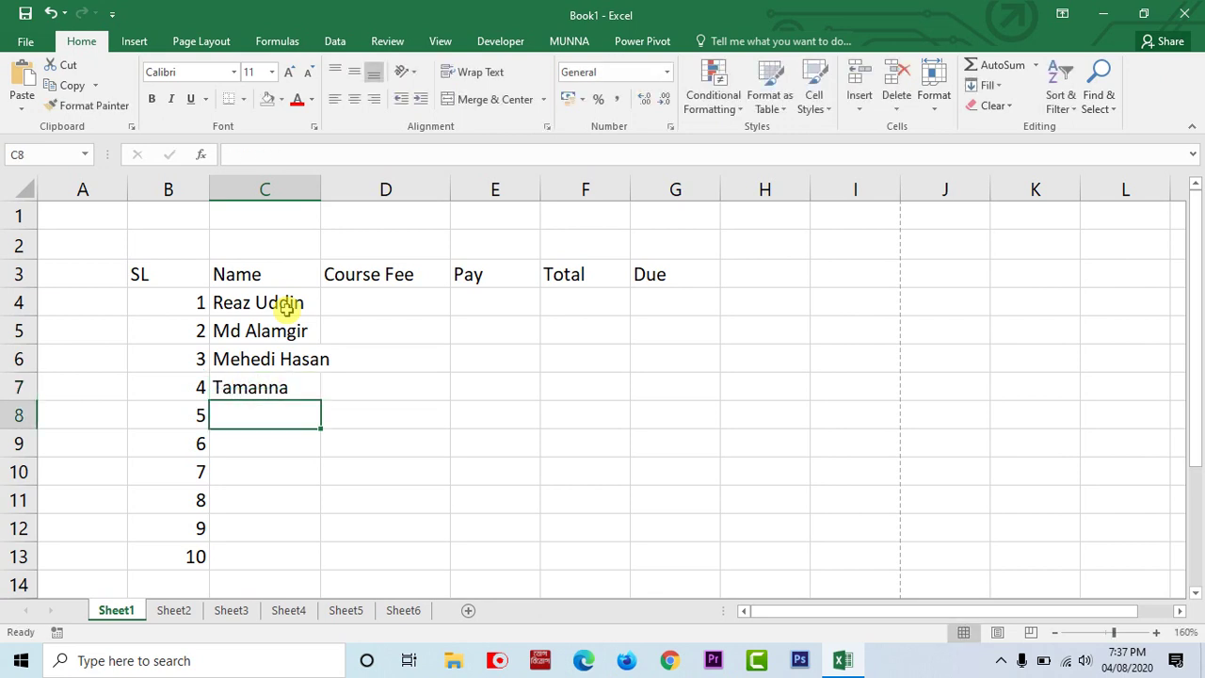
pyautogui.write('Riha')
pyautogui.press('Return')
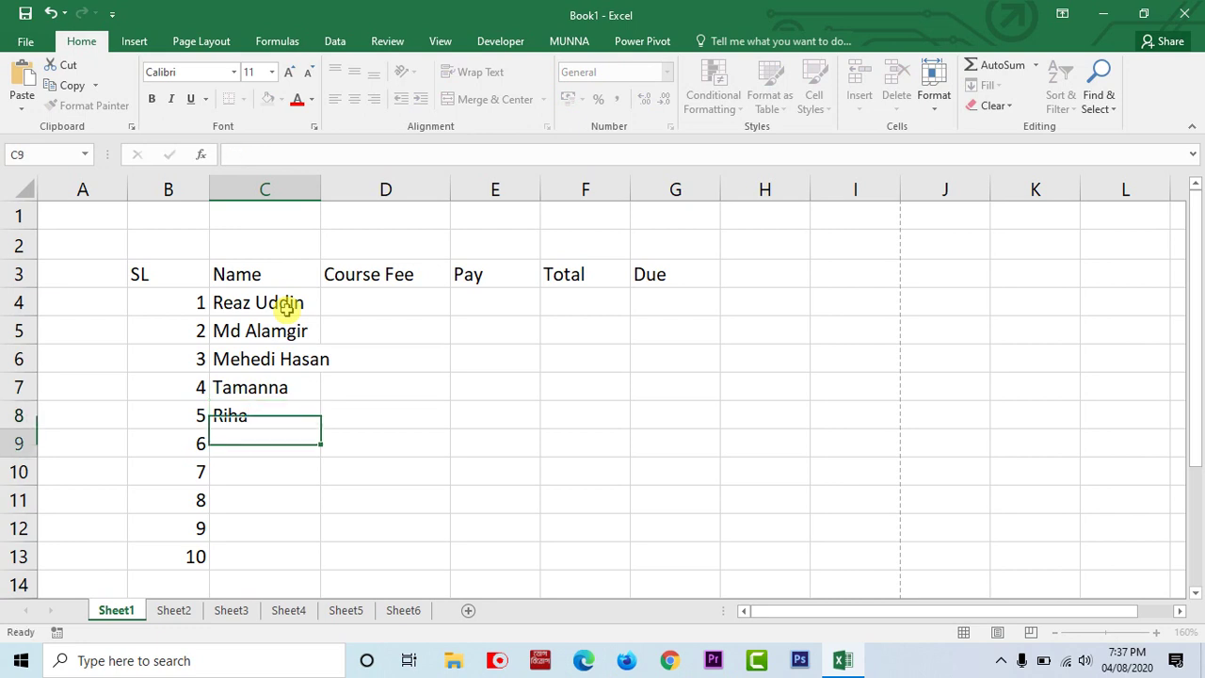
pyautogui.write('Adil')
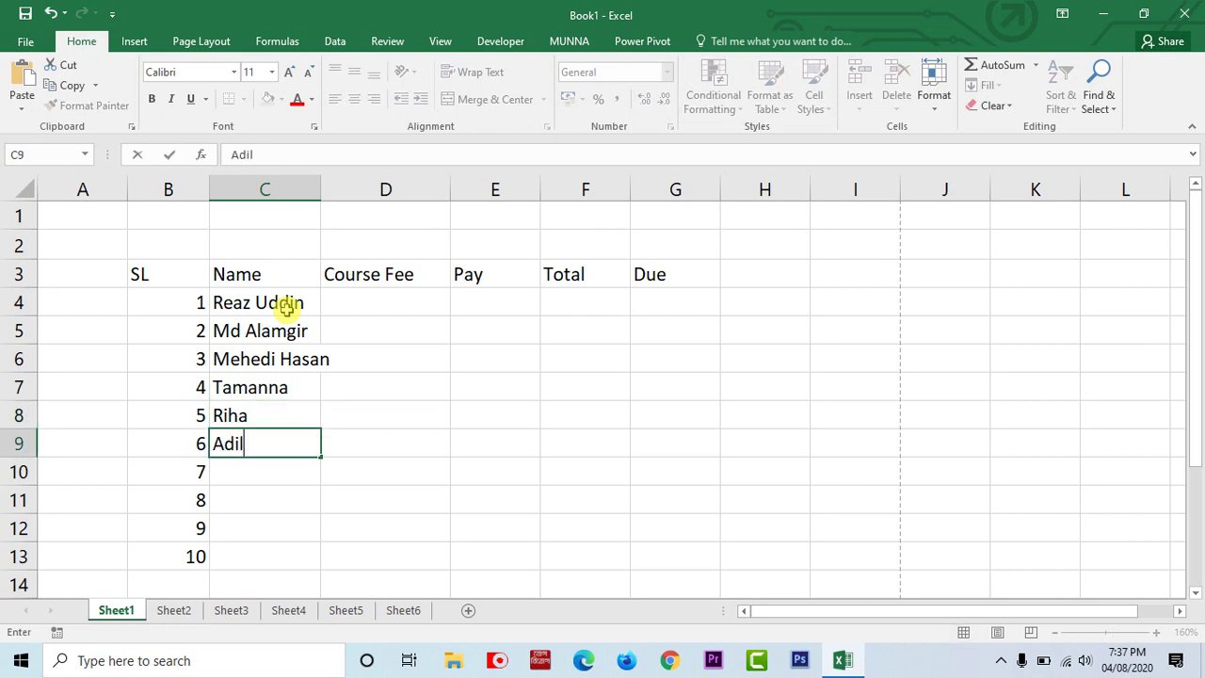
pyautogui.press('Tab')
# AutoFit column C so the longest student name is no longer cut off.
pyautogui.moveTo(321, 188); pyautogui.dragTo(321, 188)
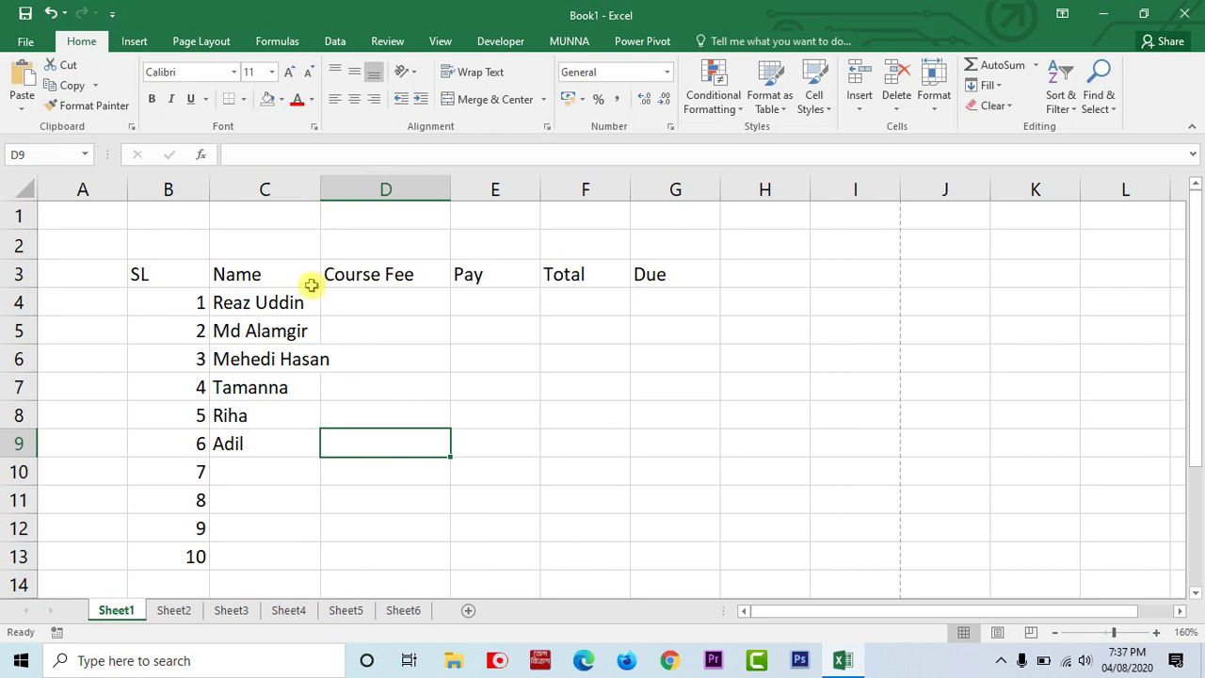
pyautogui.click(261, 282)
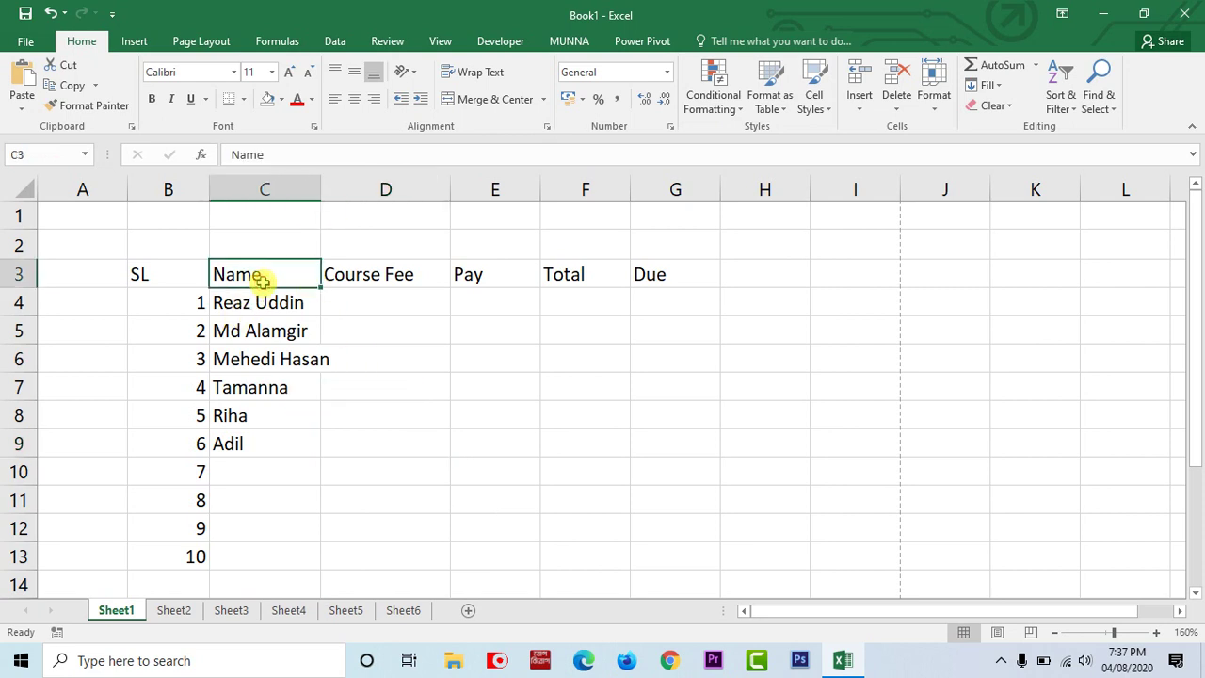
pyautogui.click(307, 360)
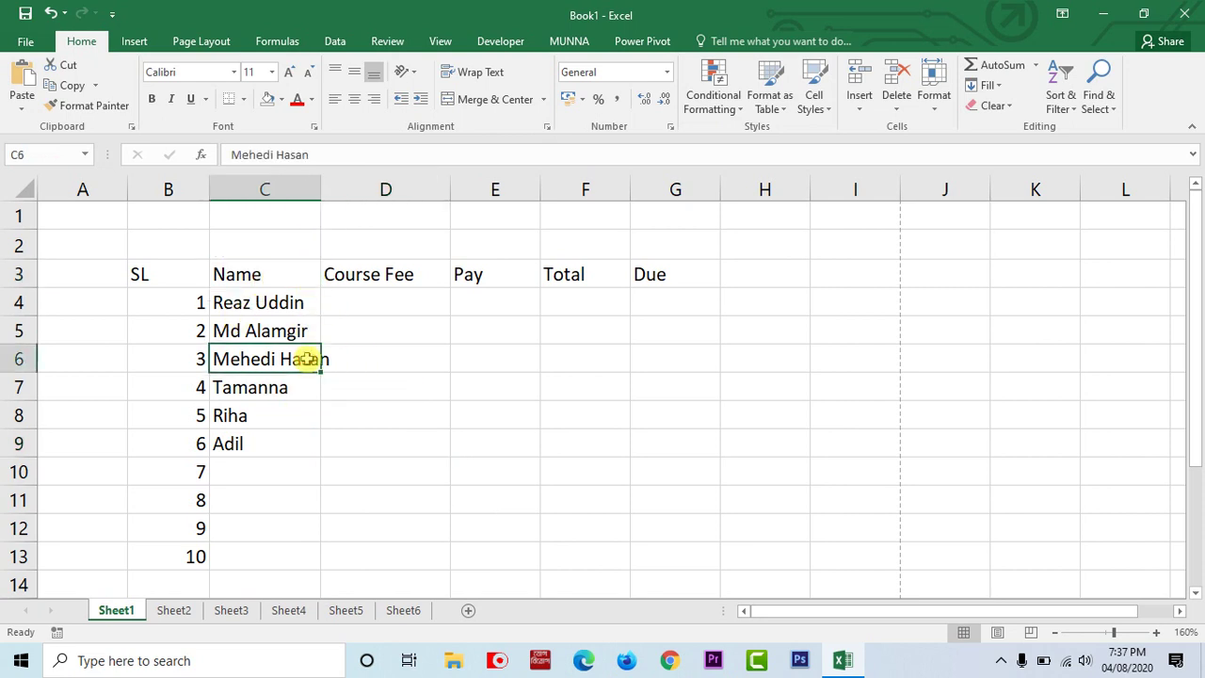
pyautogui.click(334, 361)
pyautogui.click(301, 361)
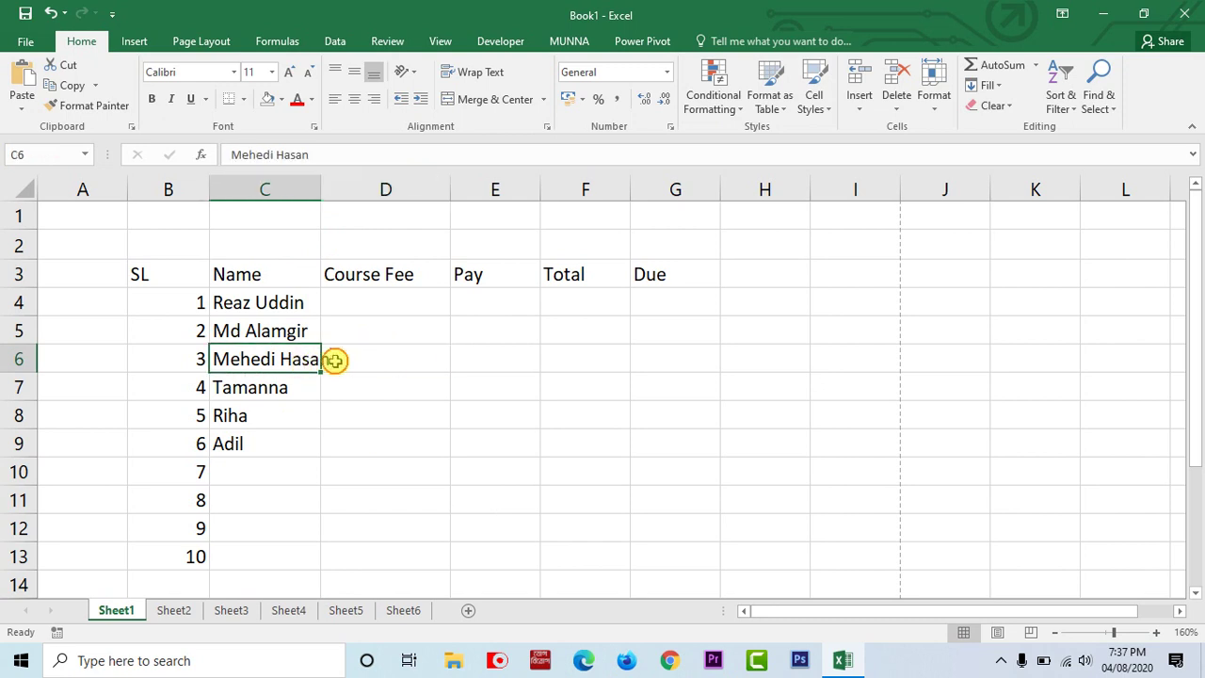
pyautogui.click(333, 359)
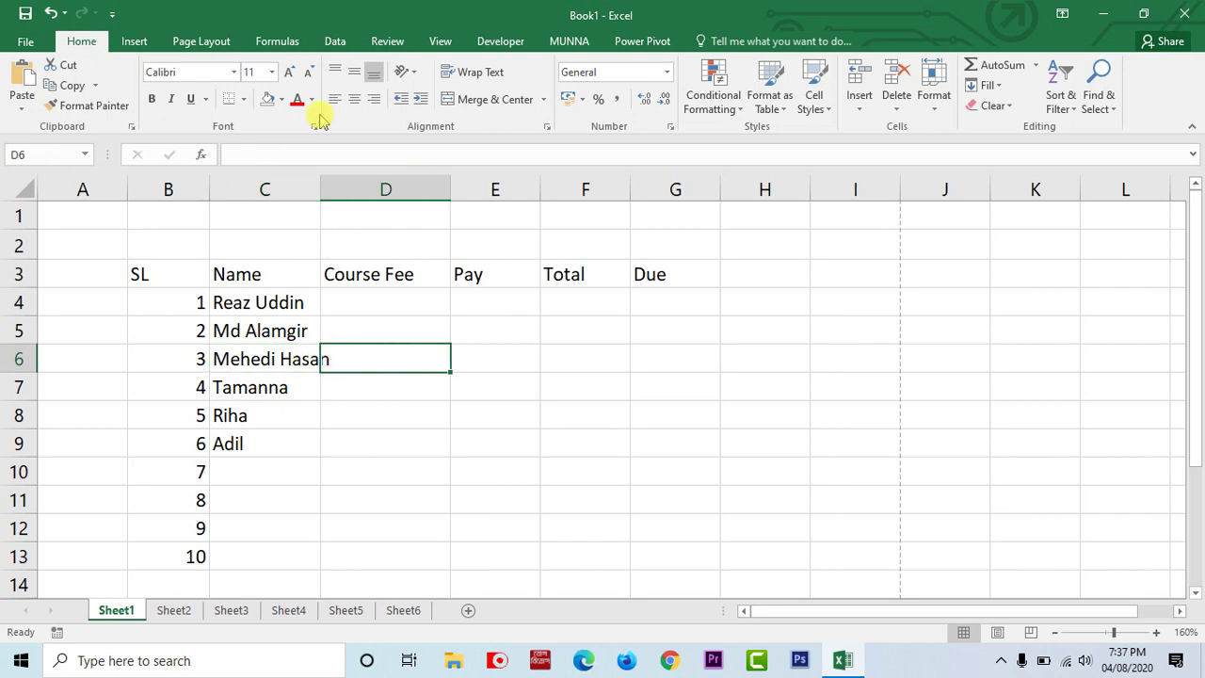
pyautogui.click(279, 183)
pyautogui.click(329, 185)
pyautogui.doubleClick(320, 187)
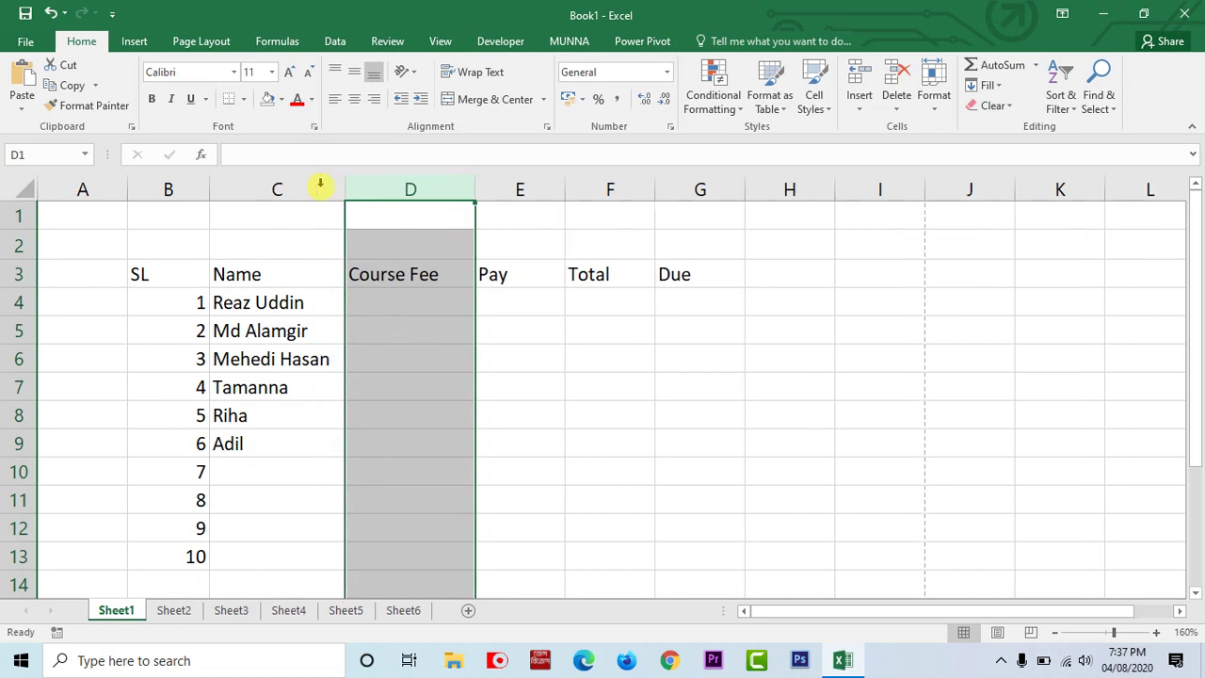
# Select the student names in column C to confirm they now show in full.
pyautogui.click(407, 404)
pyautogui.moveTo(304, 303)
pyautogui.mouseDown()
pyautogui.moveTo(307, 511)
pyautogui.moveTo(288, 554)
pyautogui.mouseUp()
pyautogui.click(498, 423)
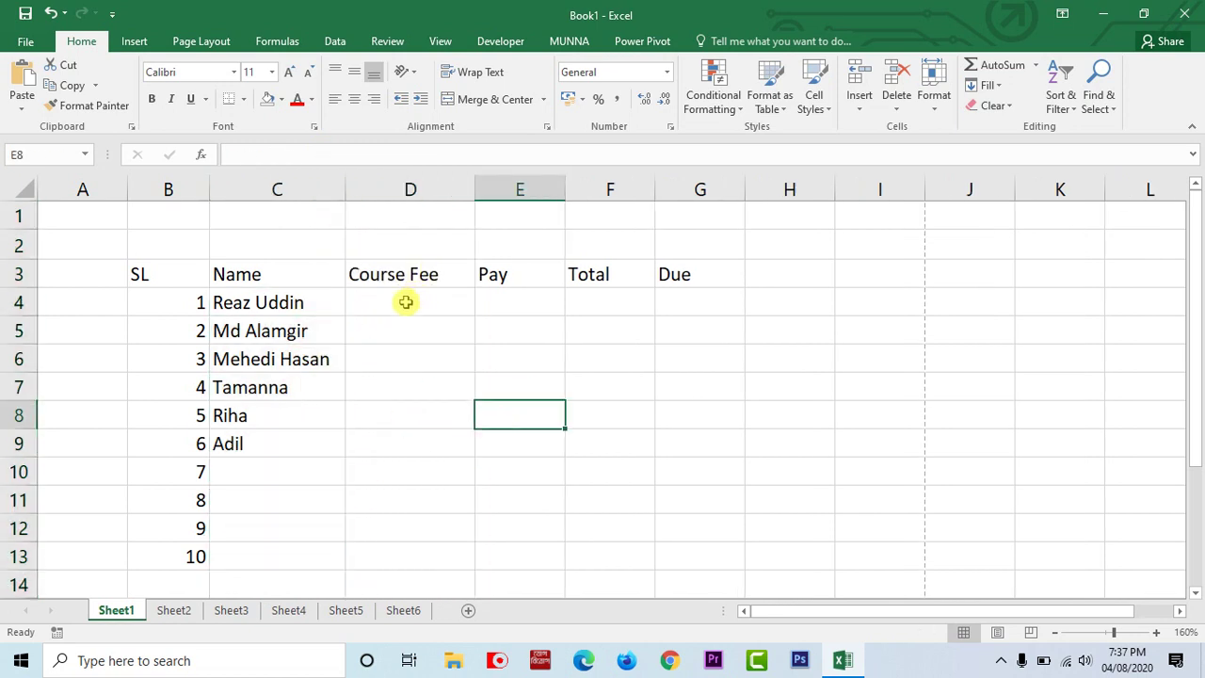
pyautogui.click(409, 305)
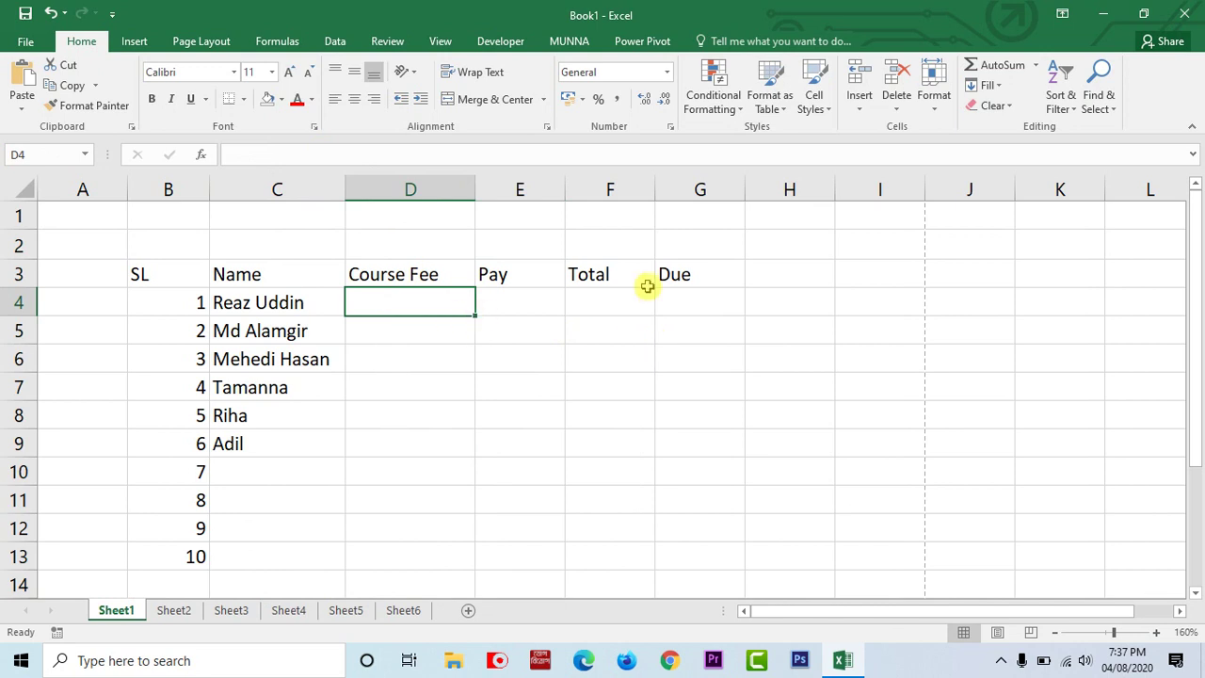
# Enter a Course Fee of 5000 in D4 and a Pay of 2000 in E4.
pyautogui.write('5000')
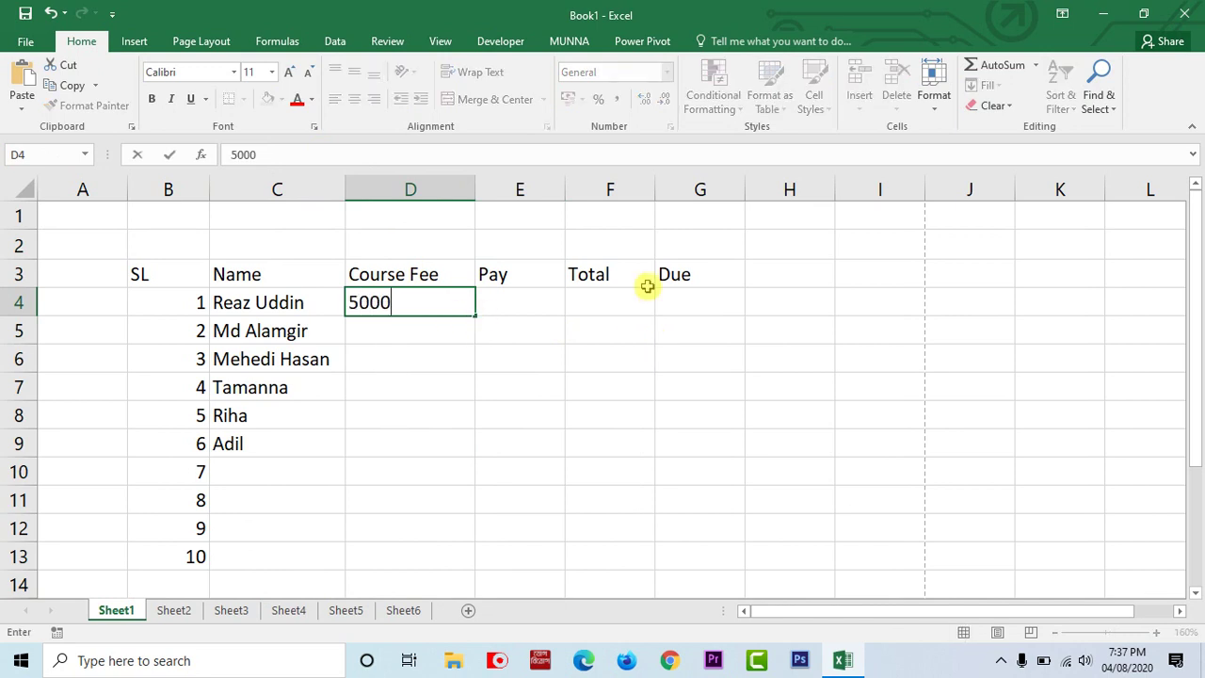
pyautogui.press('Return')
pyautogui.press('Up')
pyautogui.press('Right')
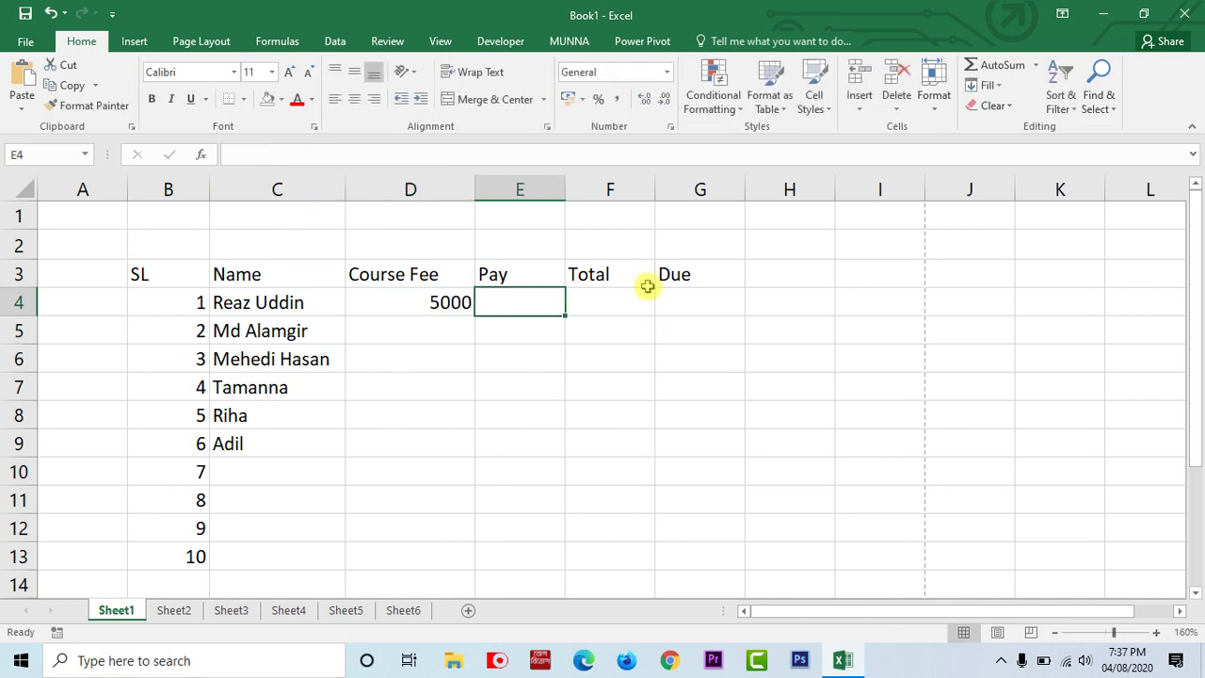
pyautogui.write('2000')
pyautogui.press('Right')
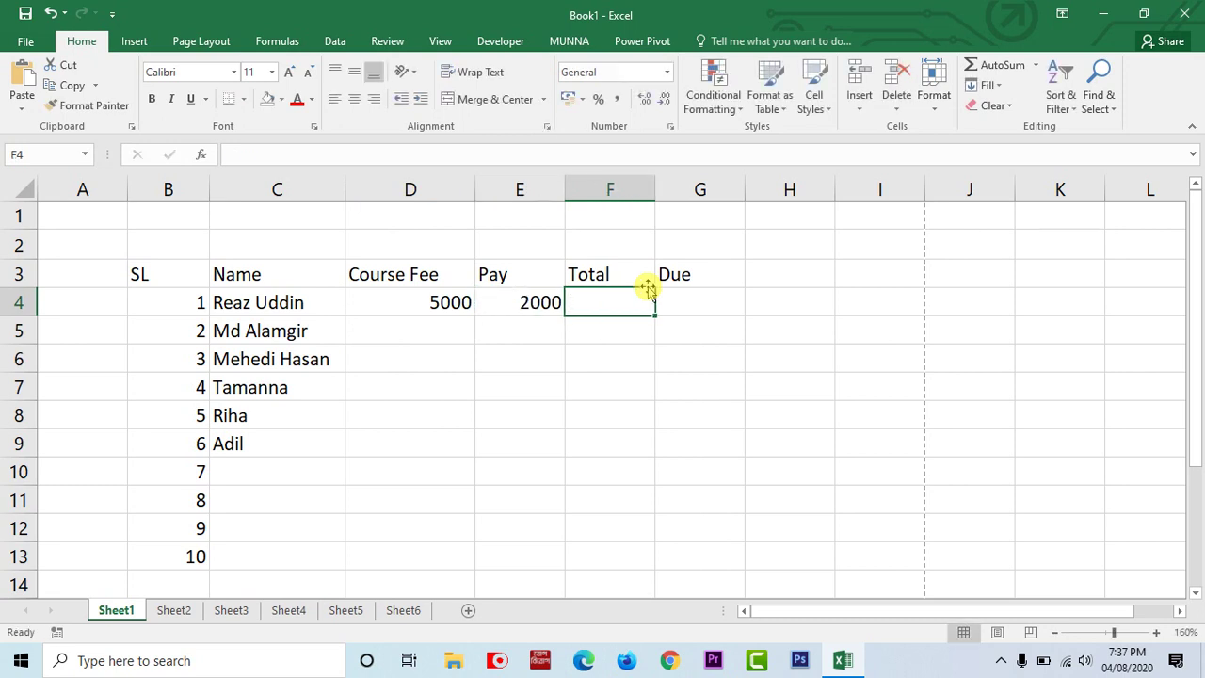
# Enter the Due formula =D4-F4 in cell G4.
pyautogui.click(702, 333)
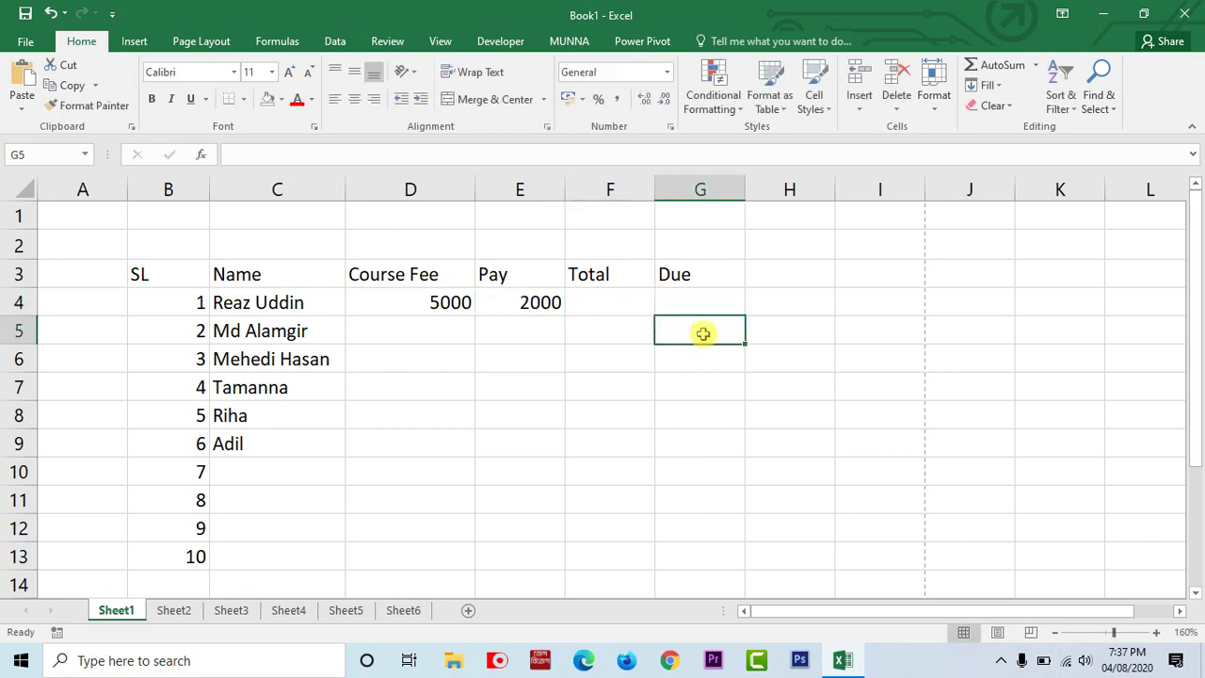
pyautogui.click(622, 297)
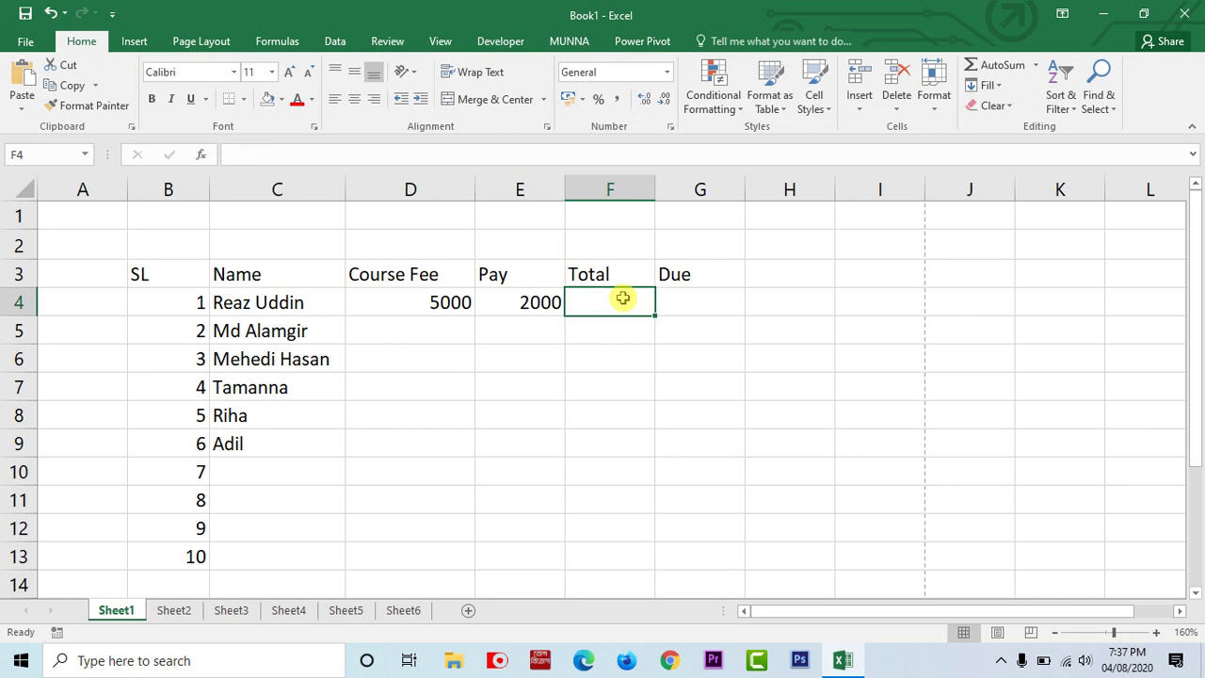
pyautogui.click(683, 299)
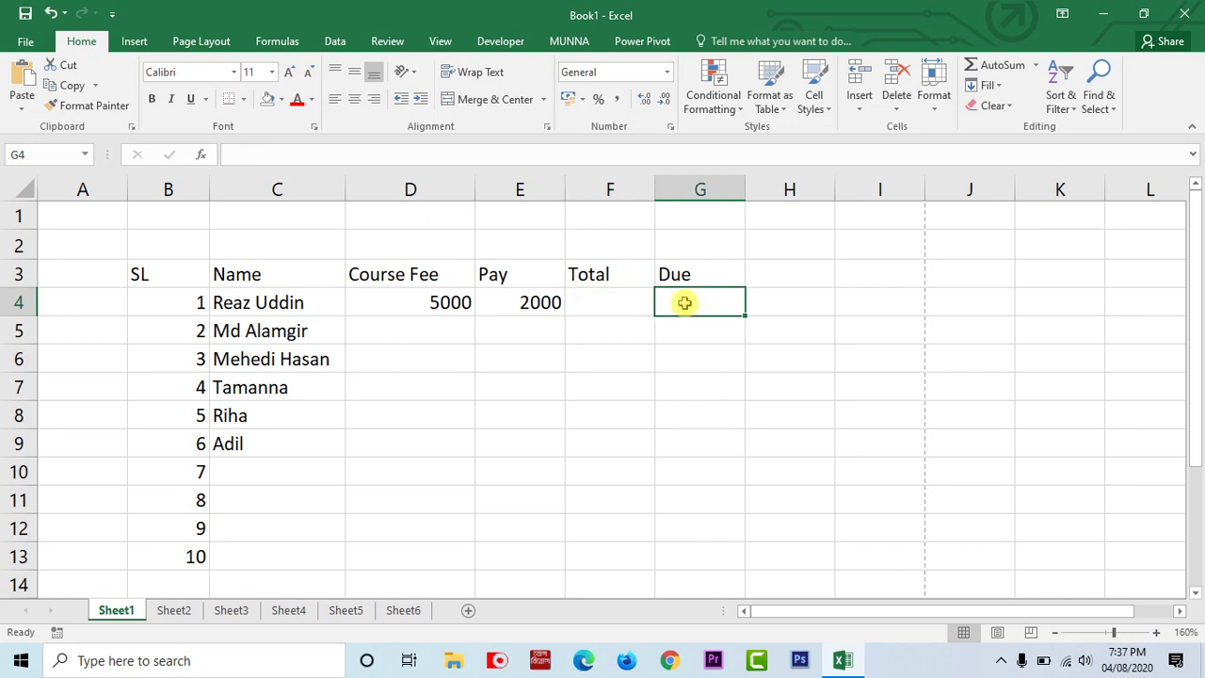
pyautogui.click(610, 274)
pyautogui.click(592, 302)
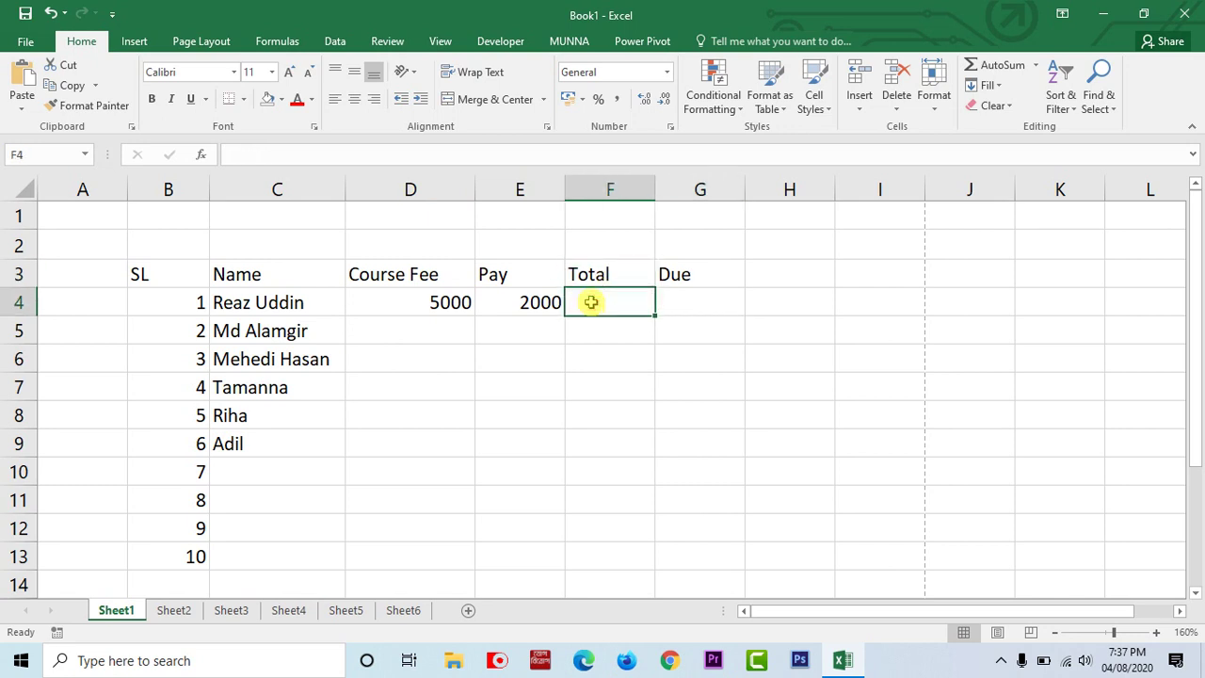
pyautogui.click(666, 309)
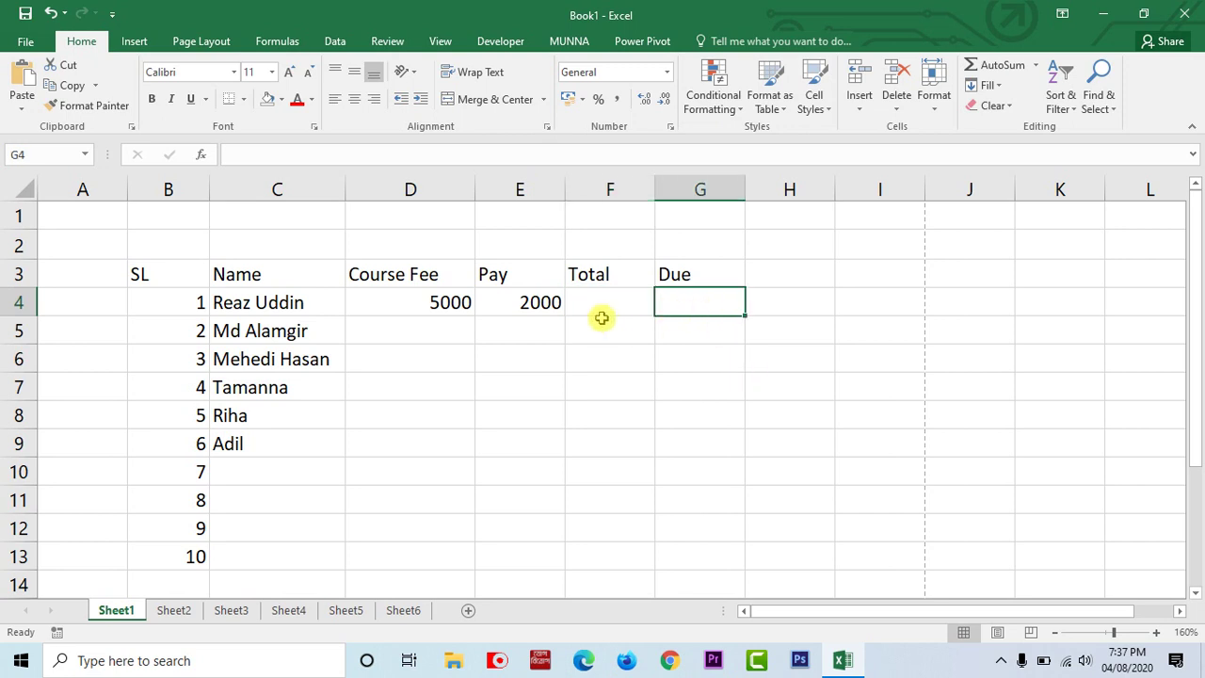
pyautogui.click(556, 304)
pyautogui.click(595, 304)
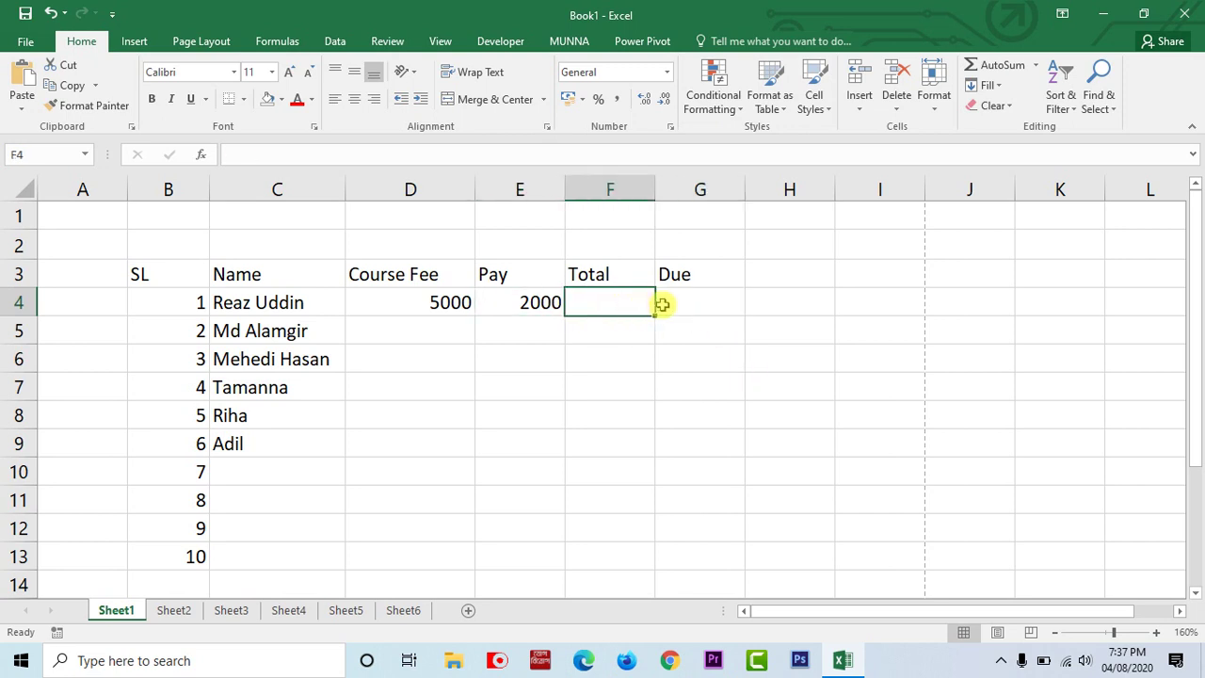
pyautogui.click(671, 304)
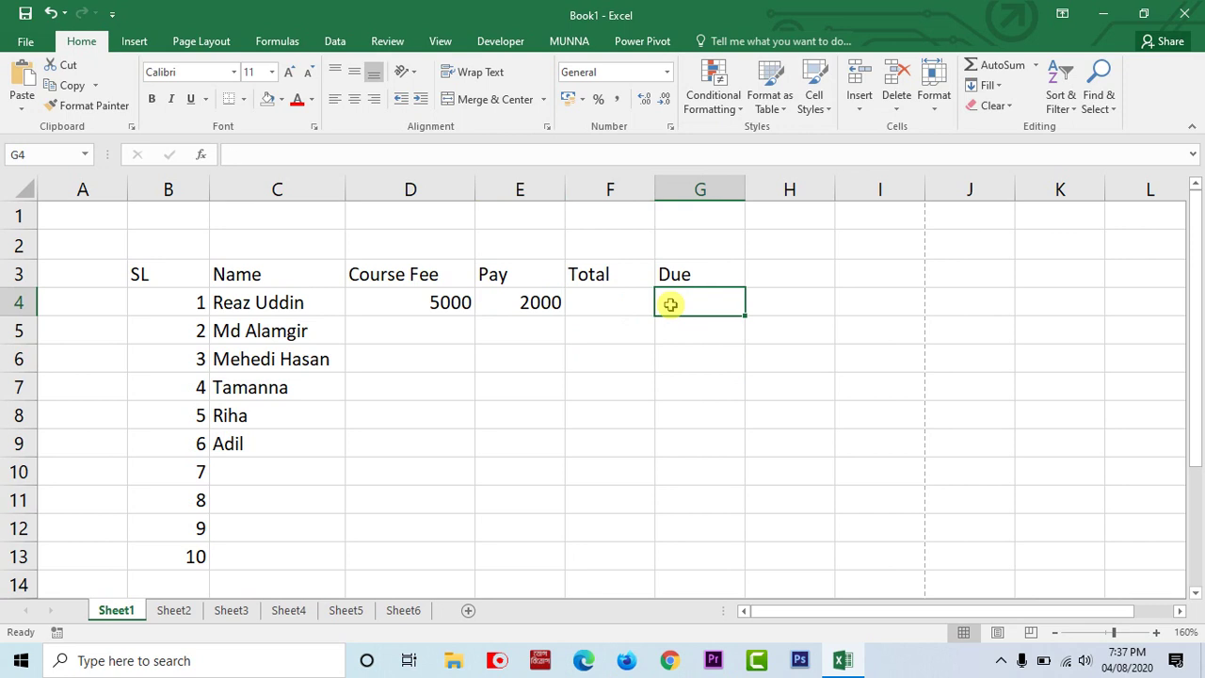
pyautogui.write('=')
pyautogui.click(447, 303)
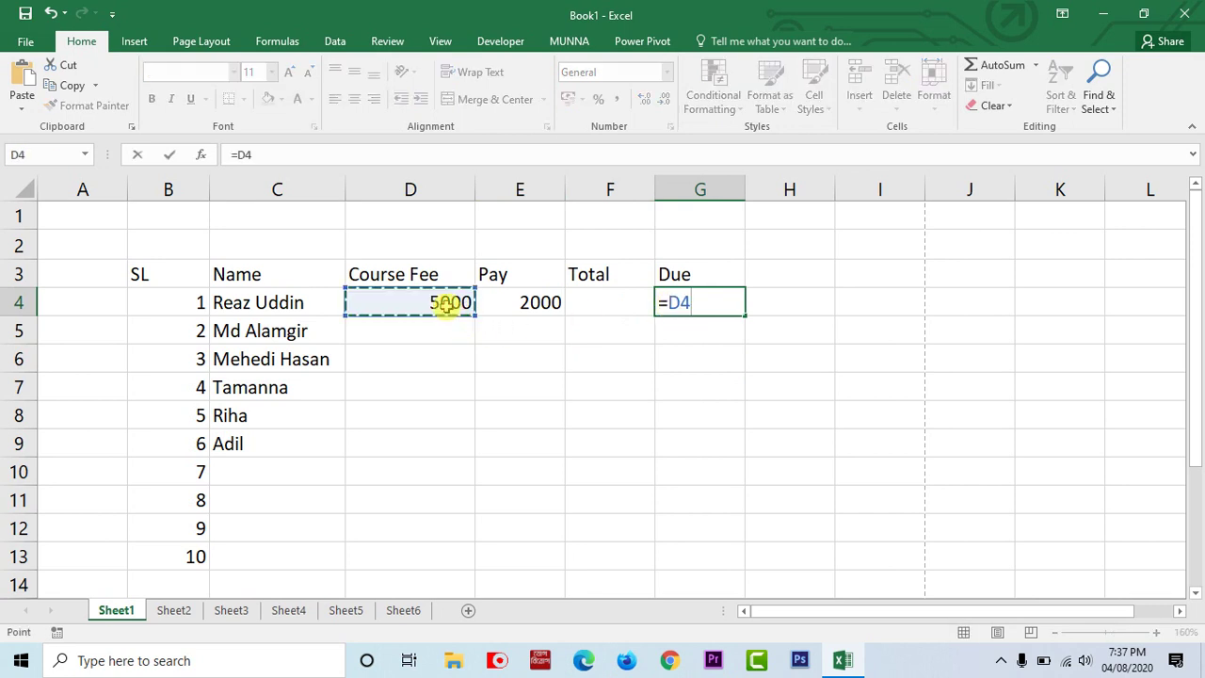
pyautogui.write('-')
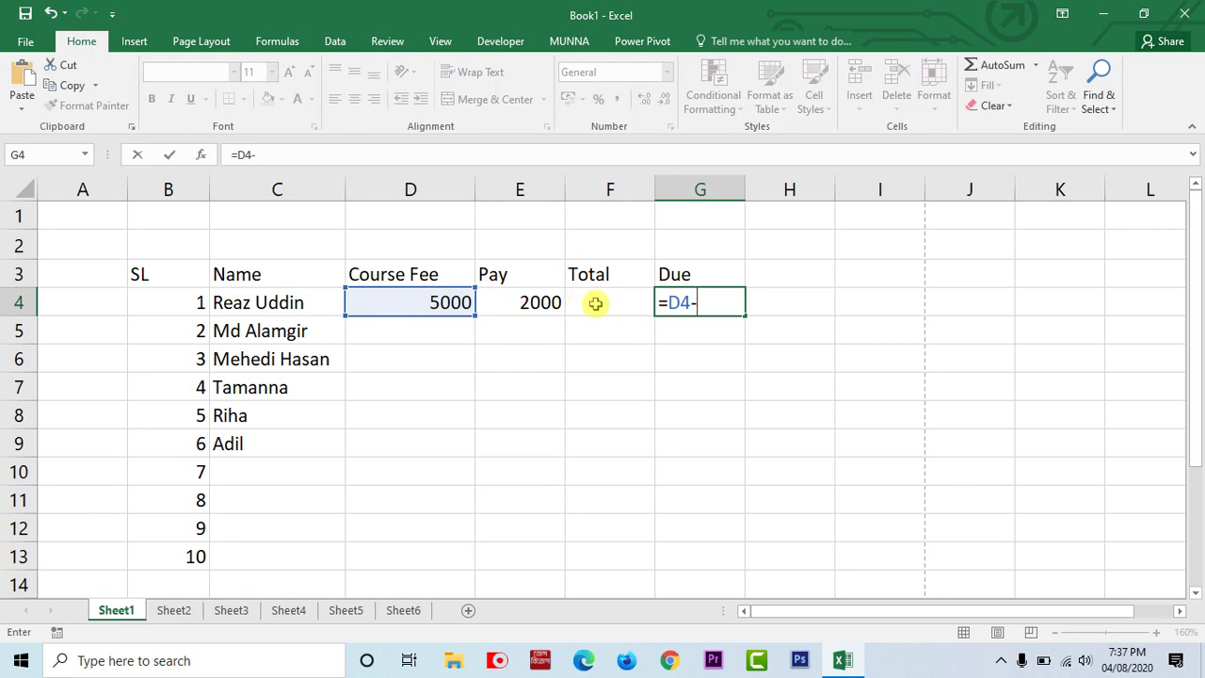
pyautogui.click(594, 303)
pyautogui.press('Return')
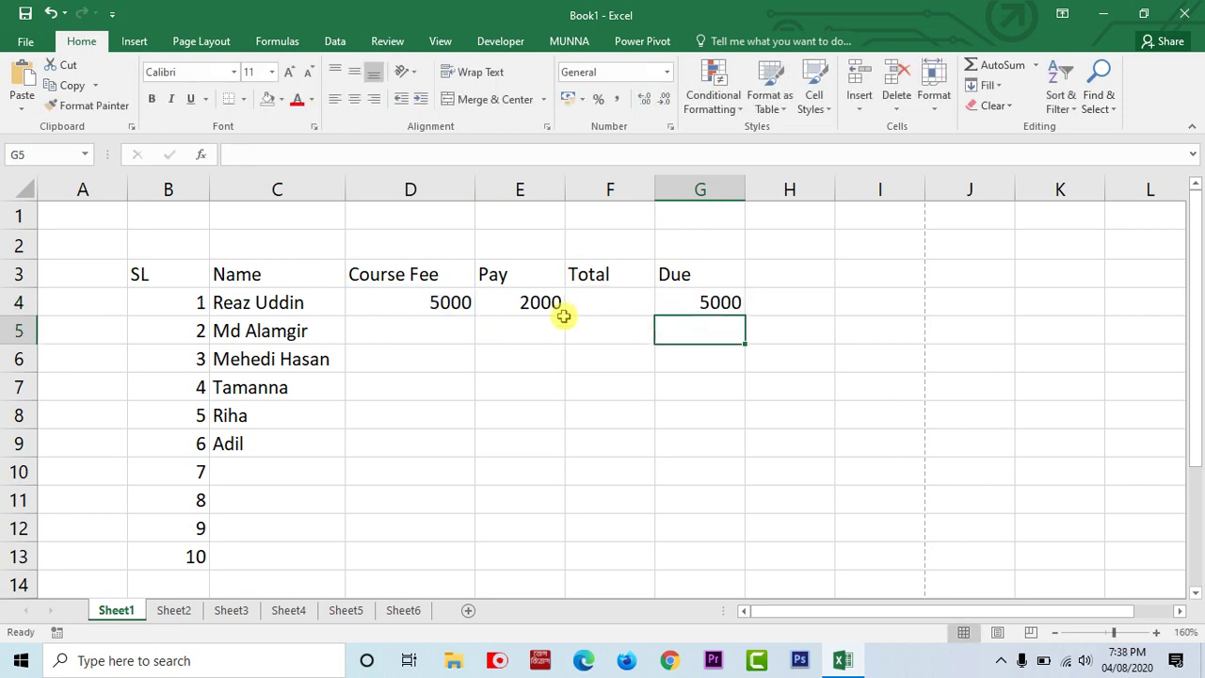
# Enter the Total formula =E4 in cell F4.
pyautogui.click(540, 304)
pyautogui.click(605, 307)
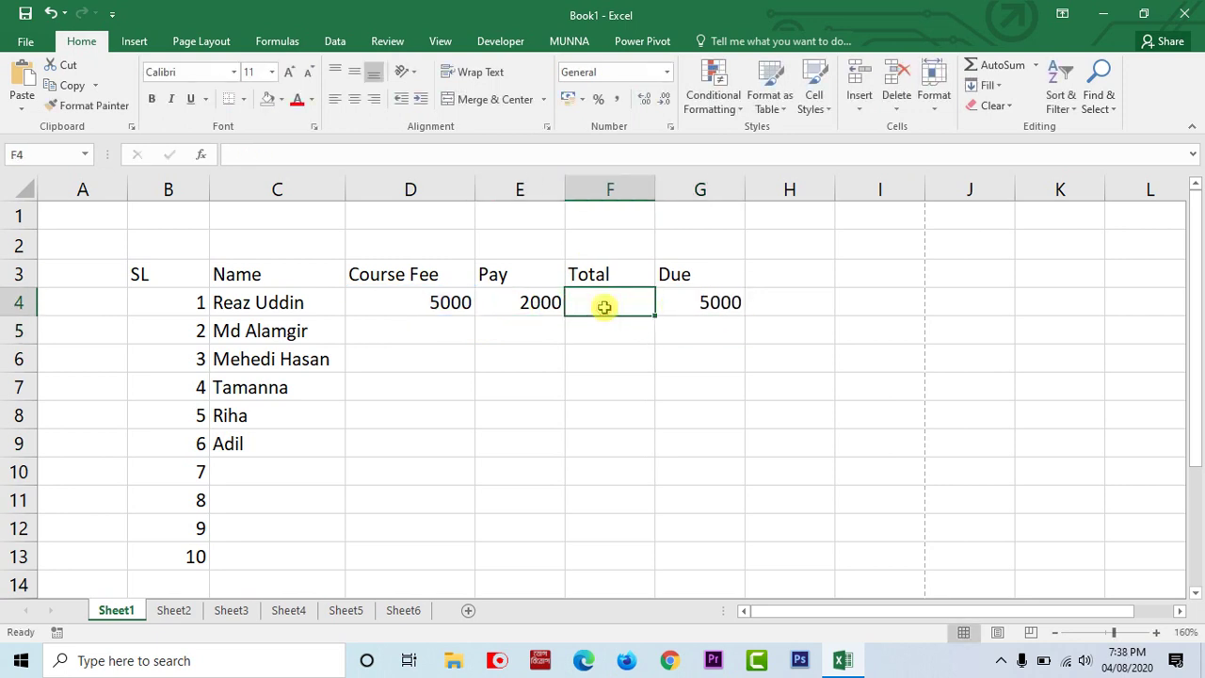
pyautogui.write('=')
pyautogui.click(537, 305)
pyautogui.press('Return')
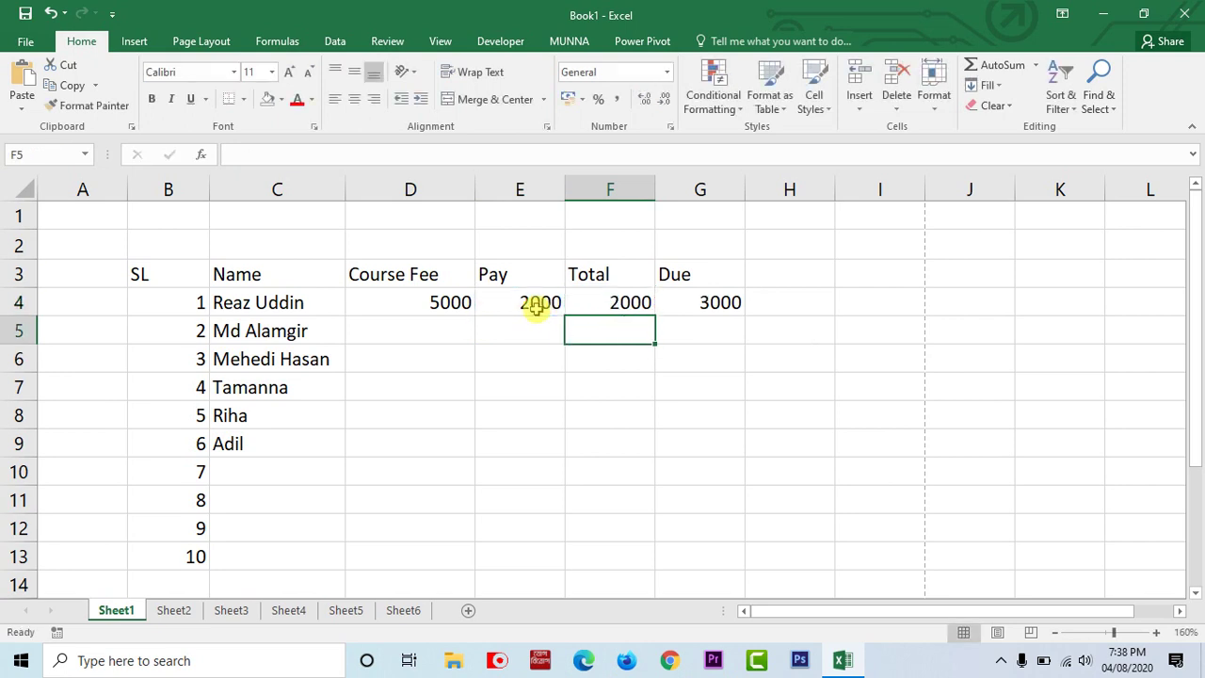
# Check the F4 formula, then re-enter =E4 as the Total.
pyautogui.click(683, 347)
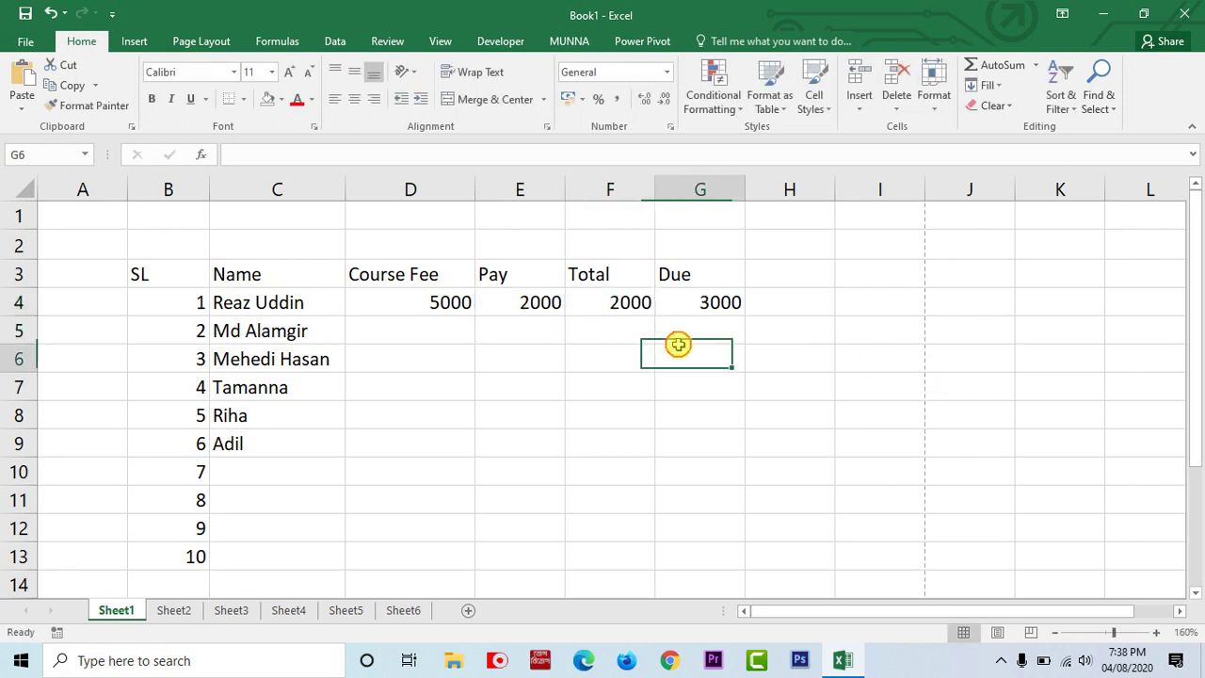
pyautogui.click(532, 292)
pyautogui.click(599, 299)
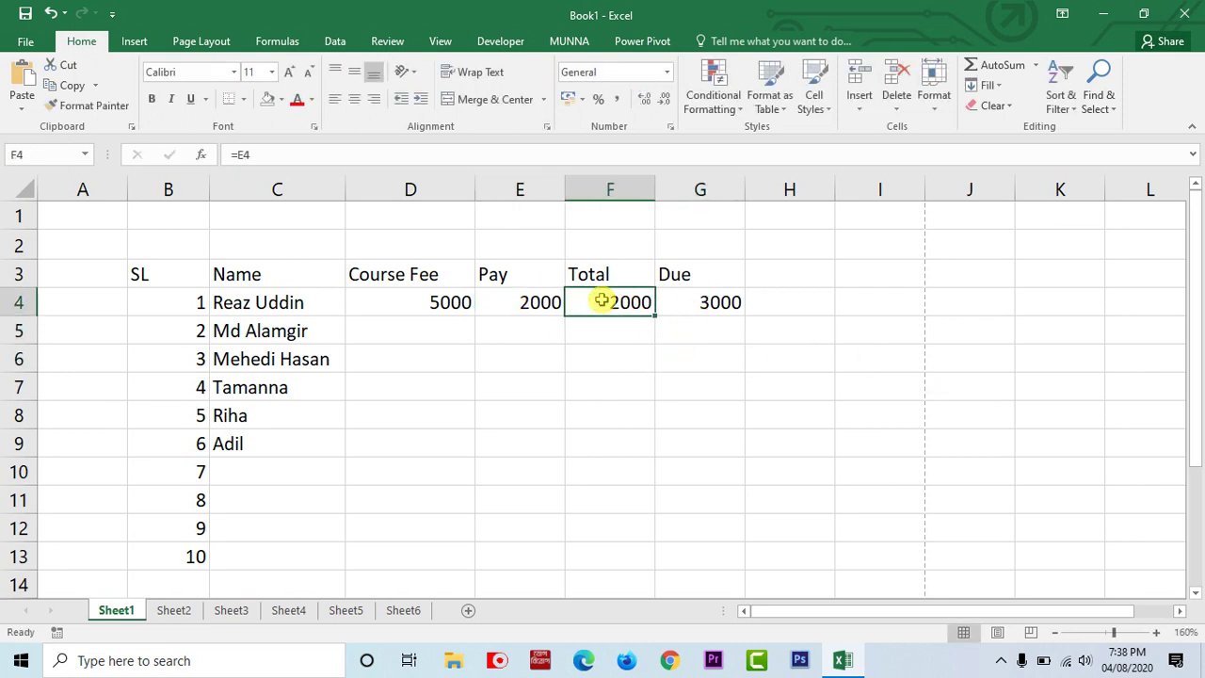
pyautogui.click(264, 154)
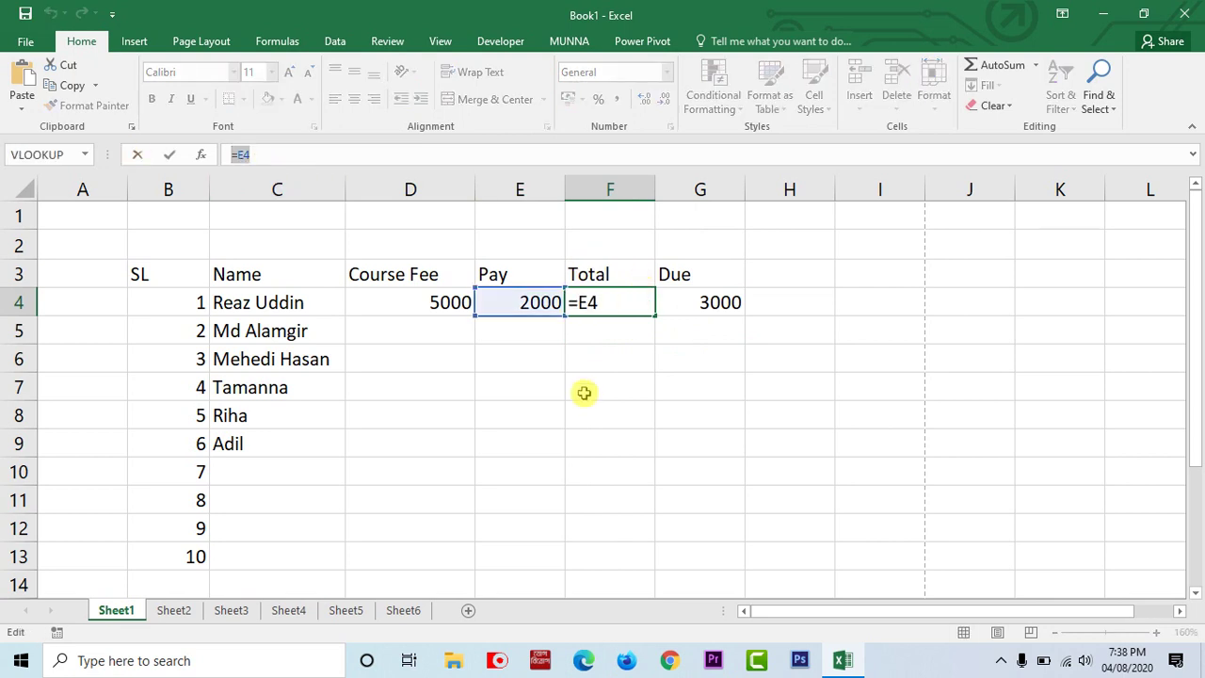
pyautogui.press('Escape')
pyautogui.click(611, 337)
pyautogui.click(624, 302)
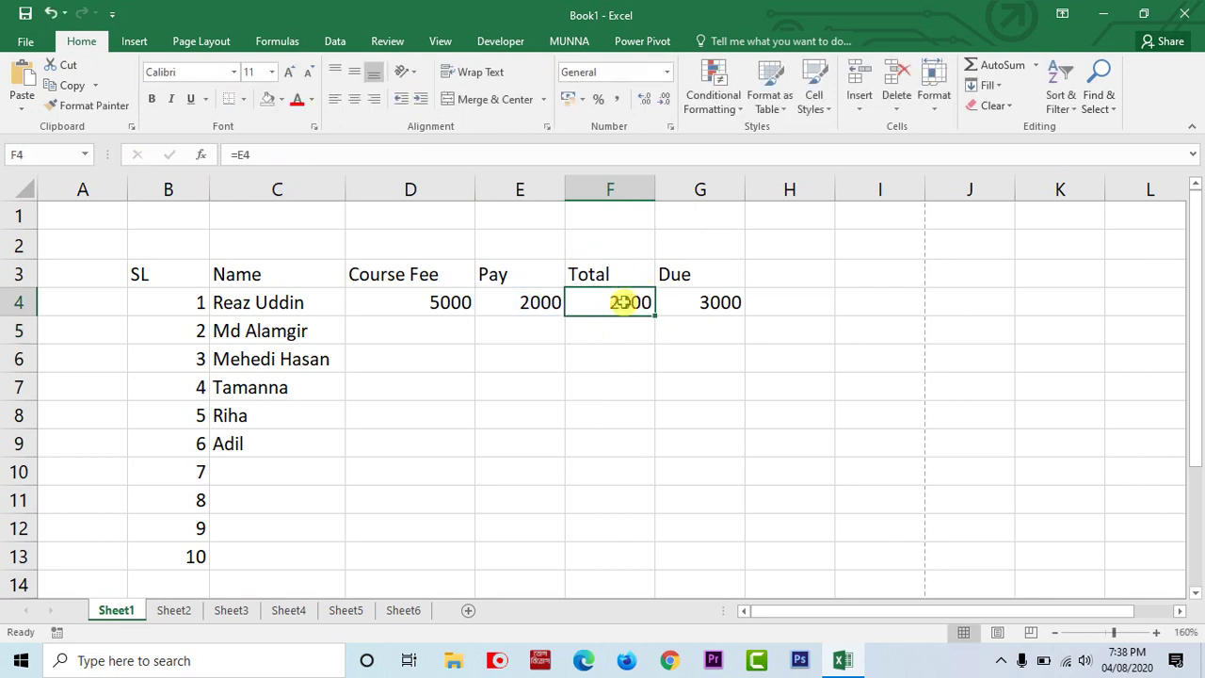
pyautogui.click(538, 301)
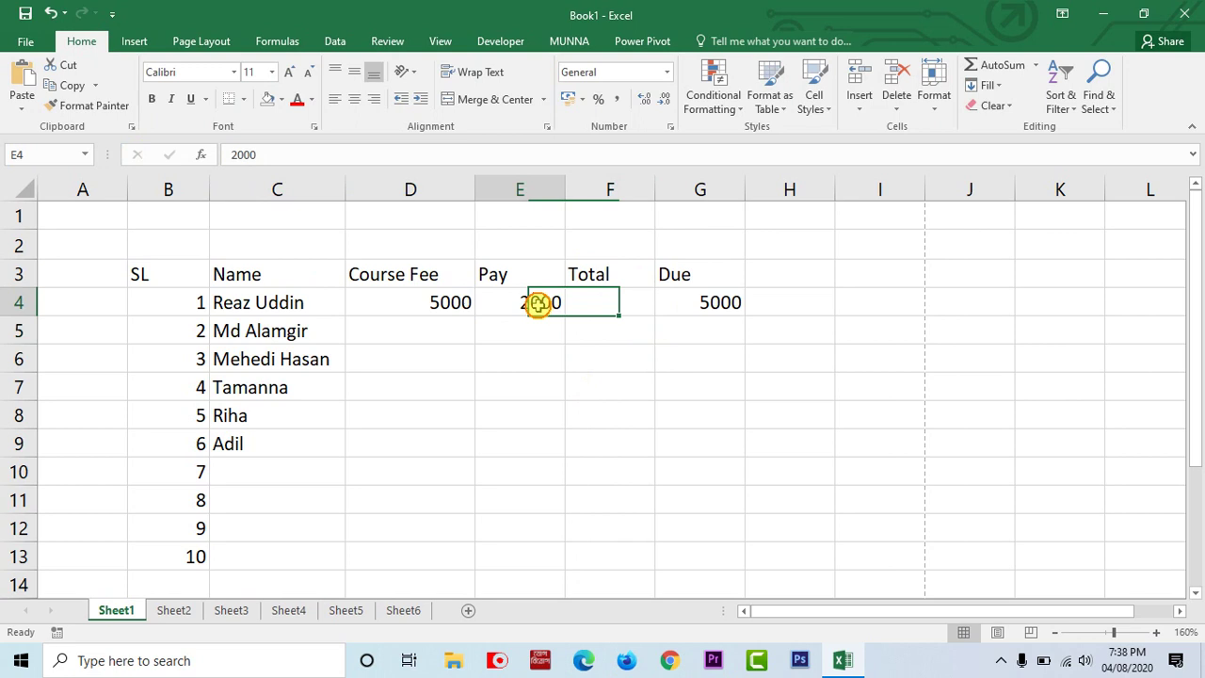
pyautogui.moveTo(658, 312); pyautogui.dragTo(624, 307)
pyautogui.click(625, 308)
pyautogui.write('=')
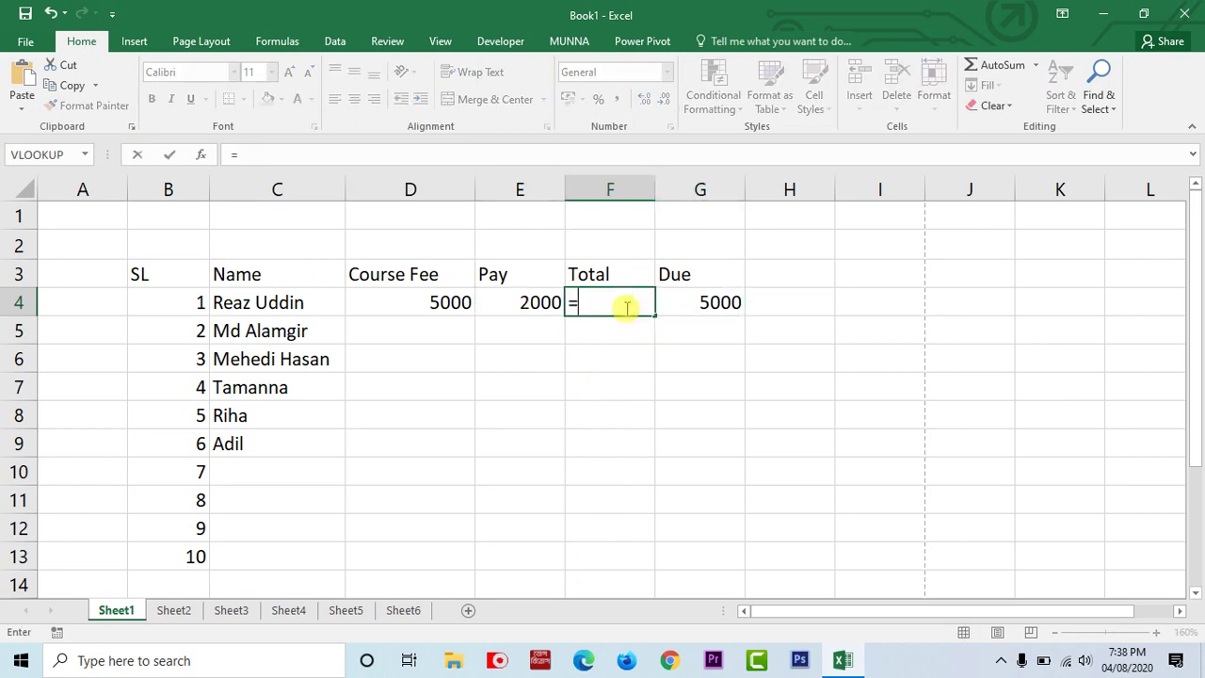
pyautogui.click(532, 301)
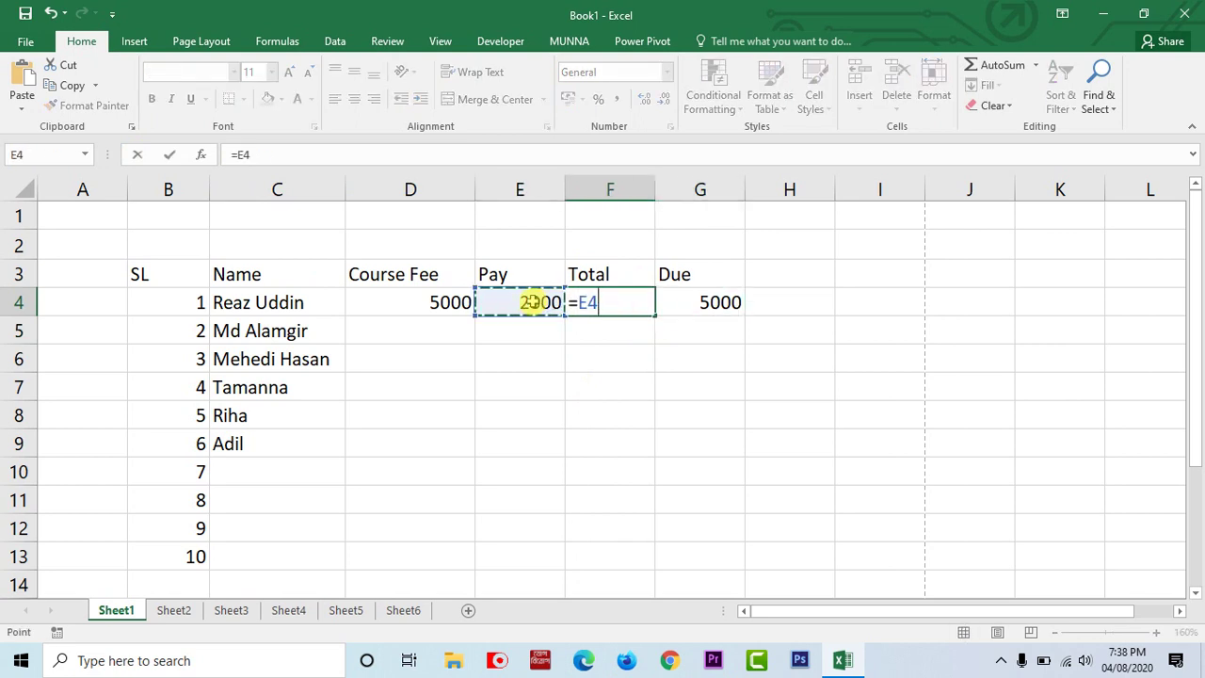
pyautogui.press('Return')
# Change the E4 payment to 3000 and confirm Due in G4 recalculates.
pyautogui.click(726, 333)
pyautogui.click(726, 298)
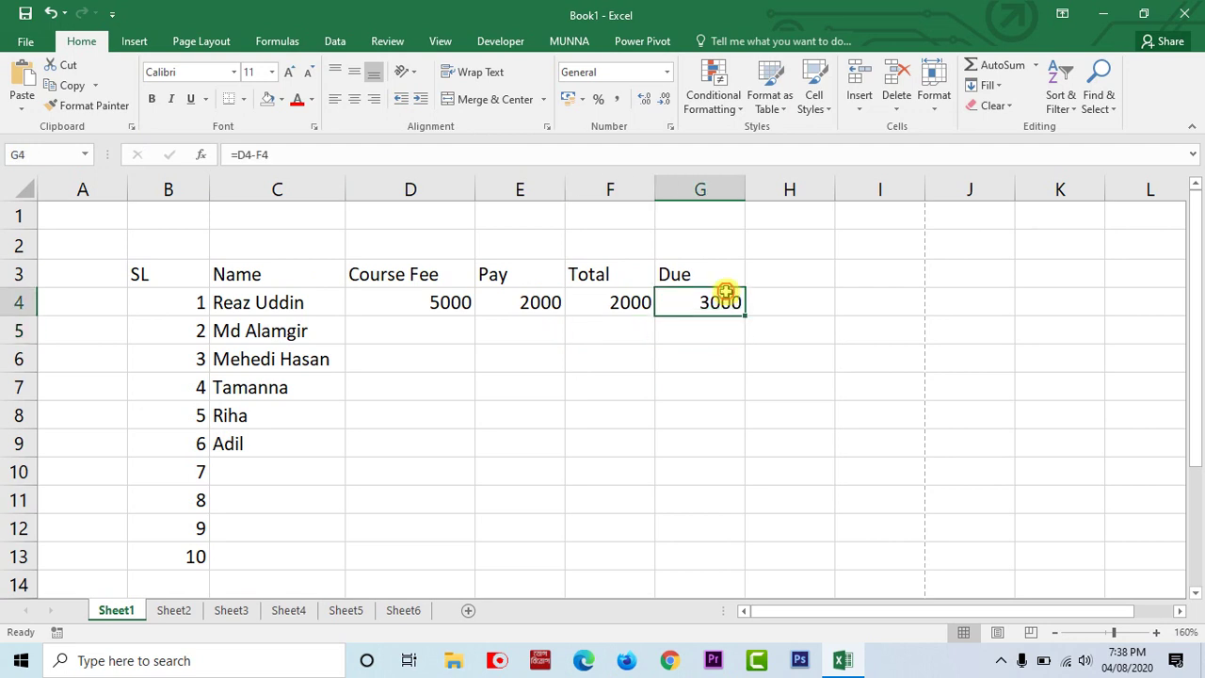
pyautogui.click(727, 332)
pyautogui.click(522, 294)
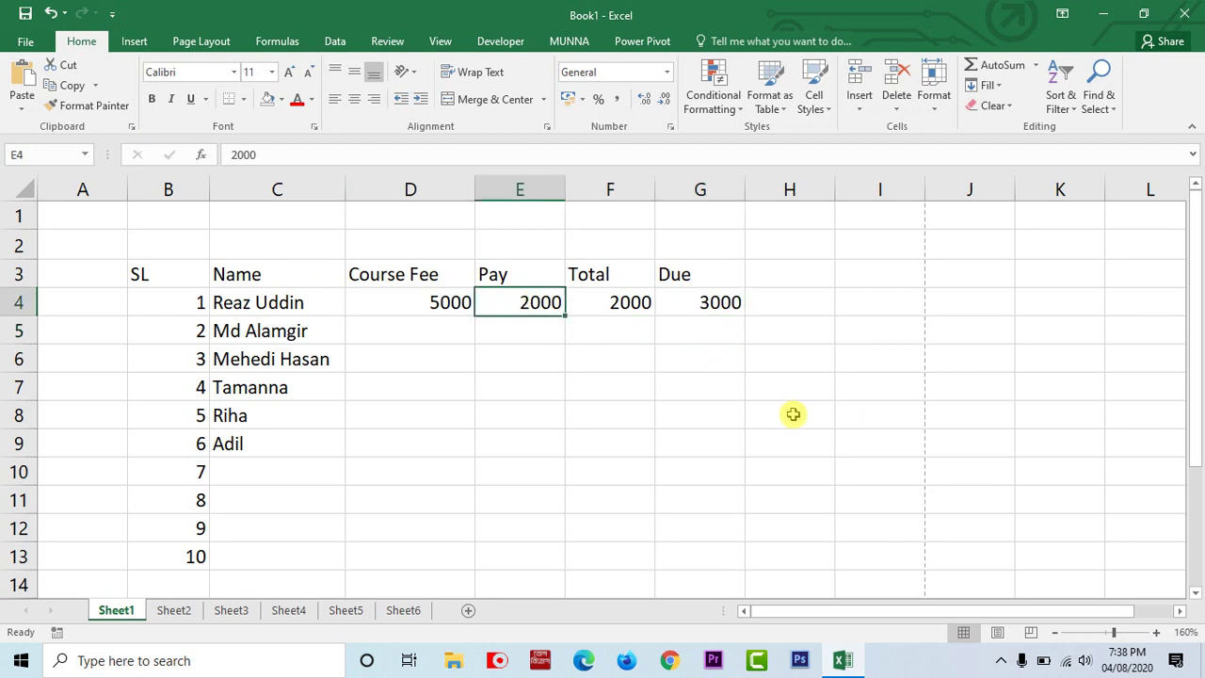
pyautogui.write('300')
pyautogui.press('Return')
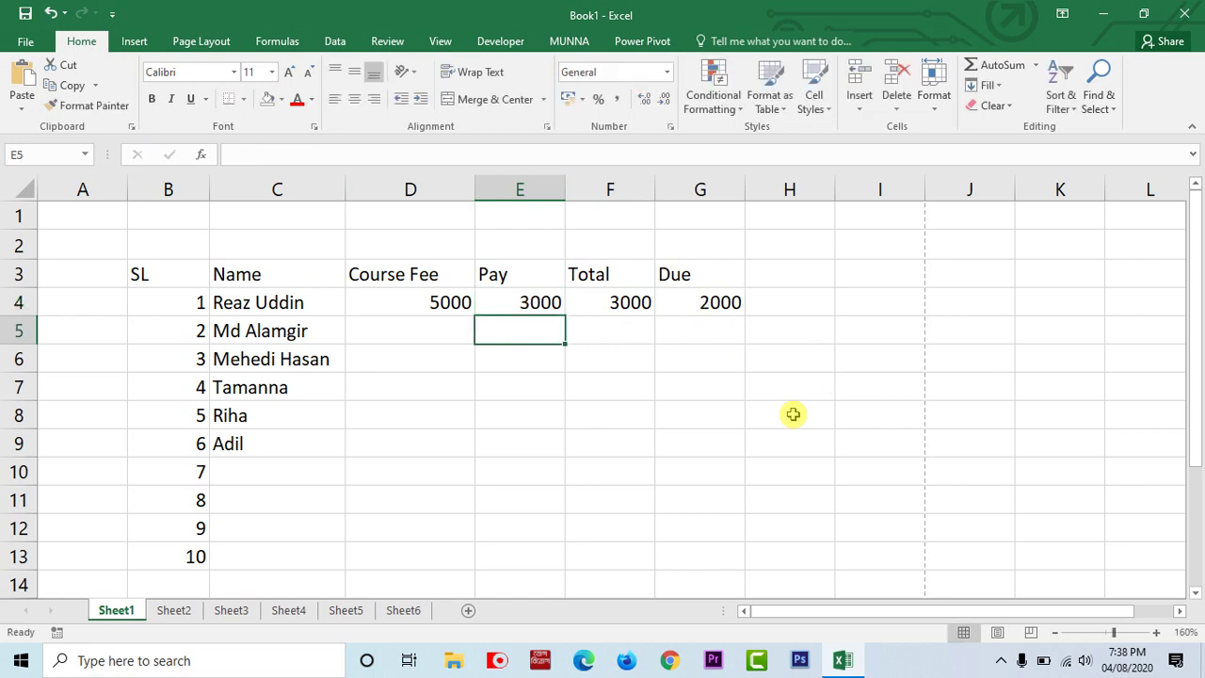
pyautogui.click(722, 301)
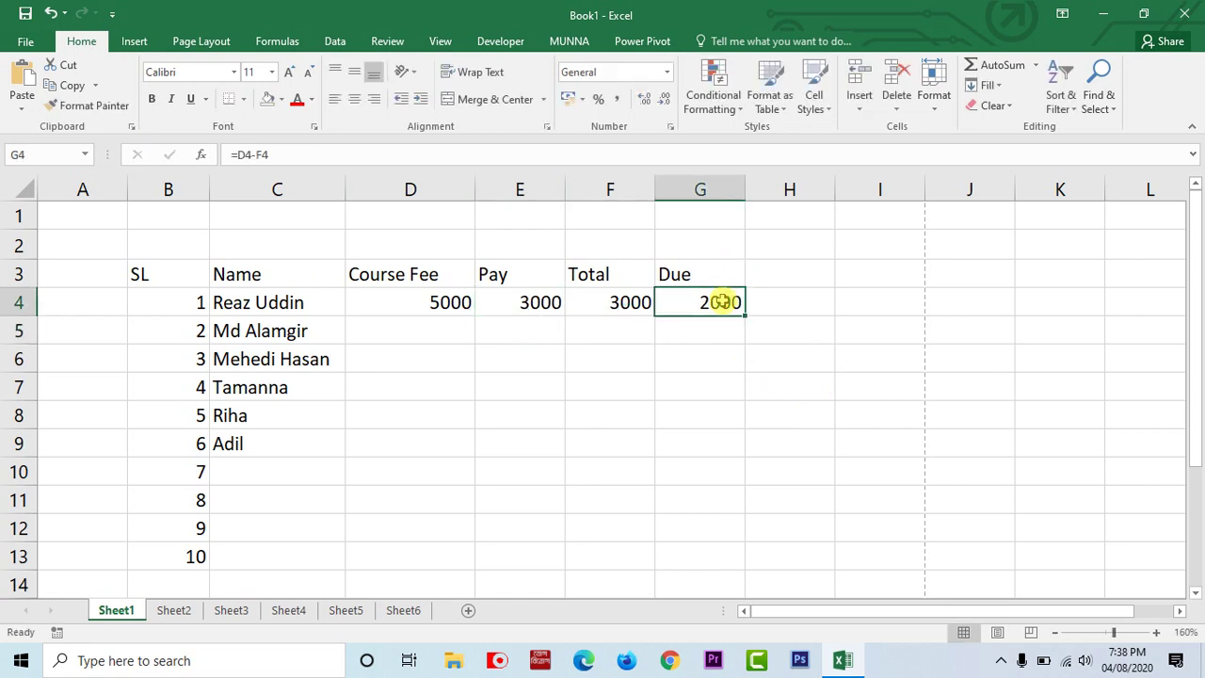
pyautogui.moveTo(146, 272)
pyautogui.mouseDown()
pyautogui.moveTo(624, 254)
pyautogui.moveTo(668, 272)
pyautogui.mouseUp()
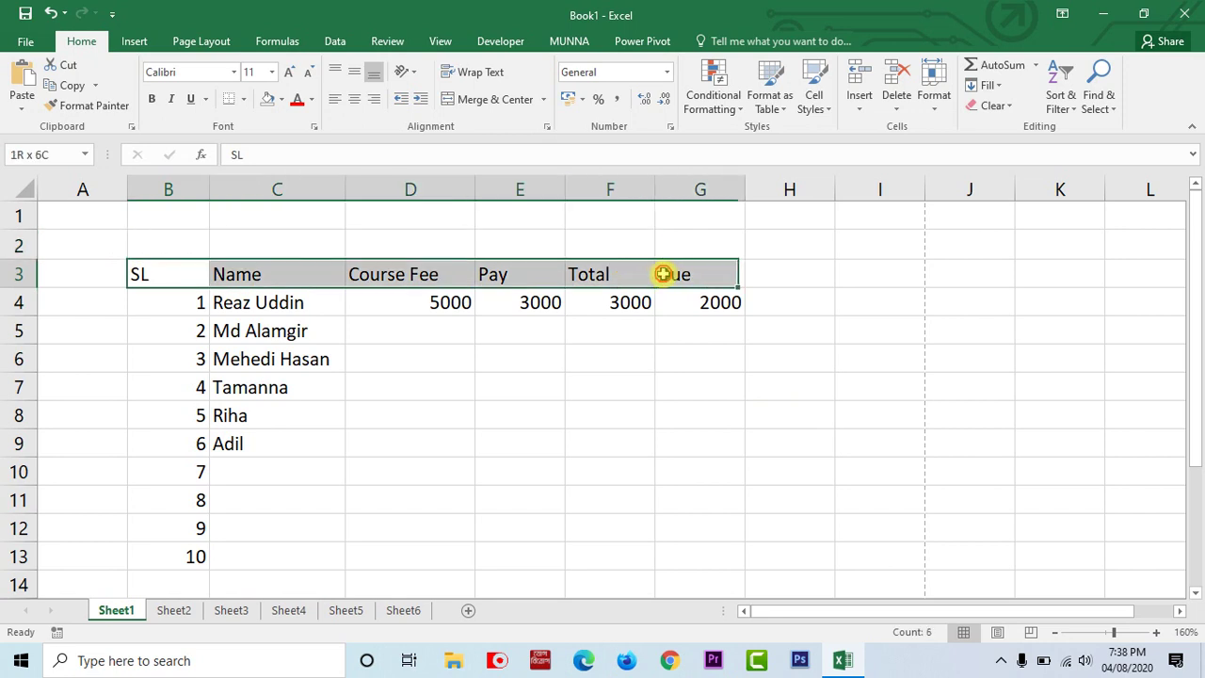
# Fill the header row from SL to Due with yellow.
pyautogui.click(281, 99)
pyautogui.click(311, 238)
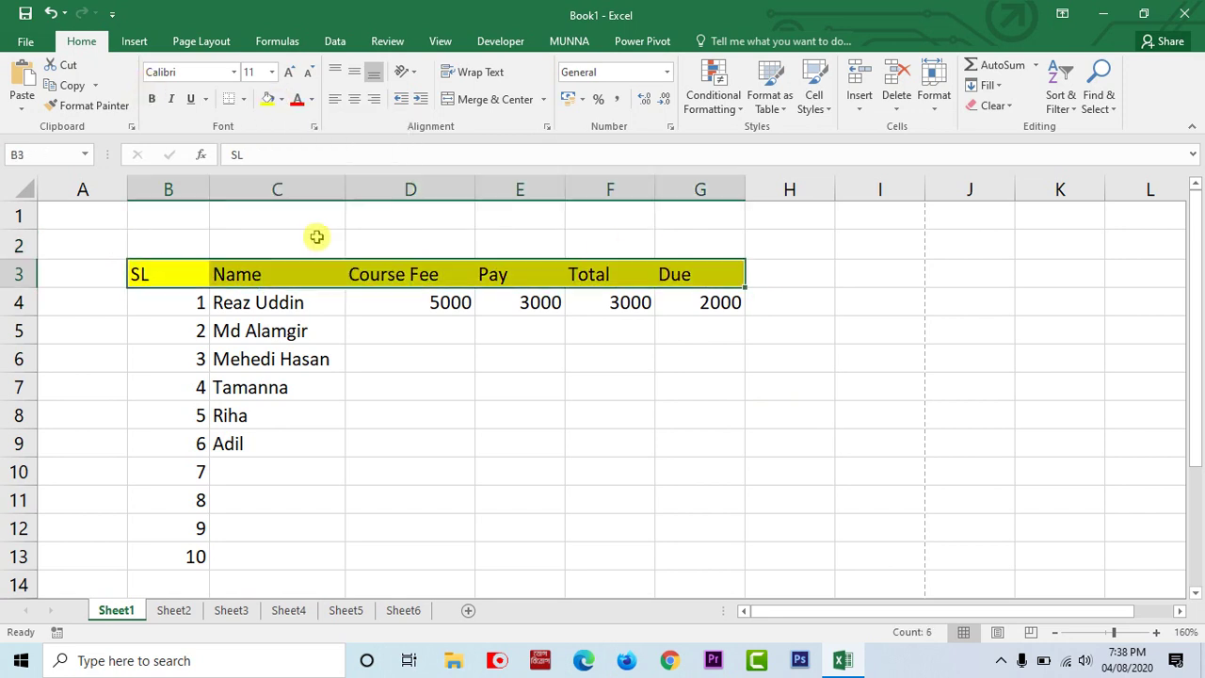
pyautogui.click(584, 386)
# Apply All Borders to the fee table B3:G13.
pyautogui.click(203, 274)
pyautogui.moveTo(360, 315); pyautogui.dragTo(692, 552)
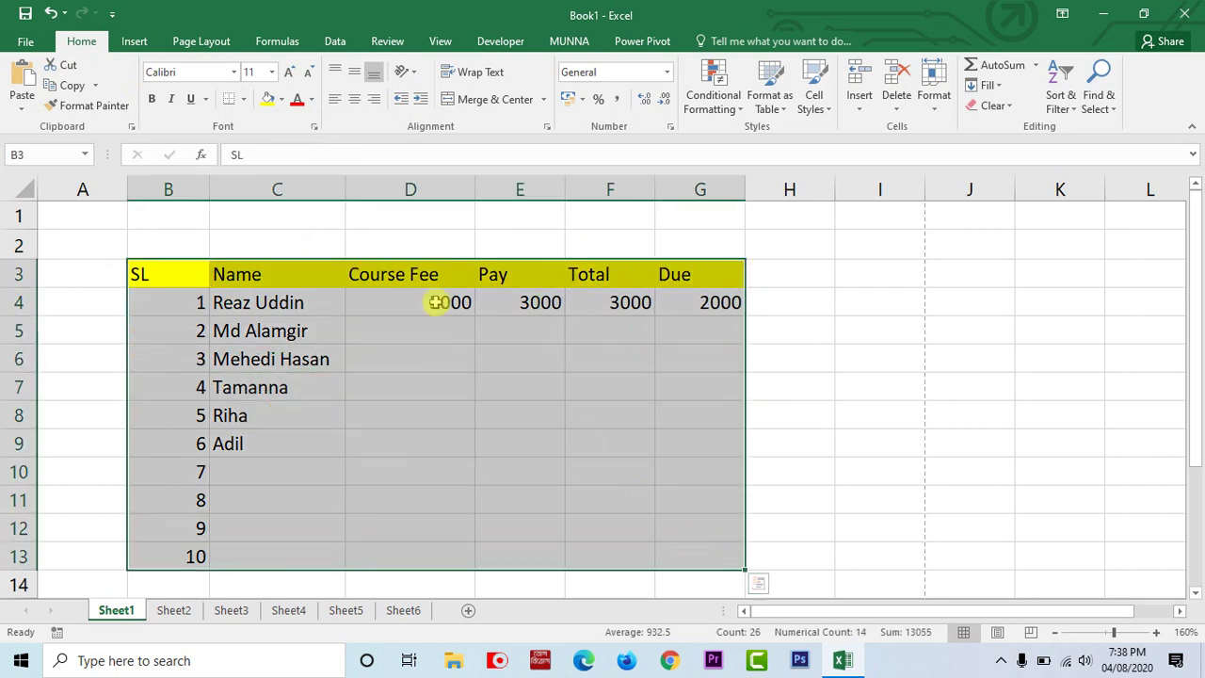
pyautogui.click(243, 99)
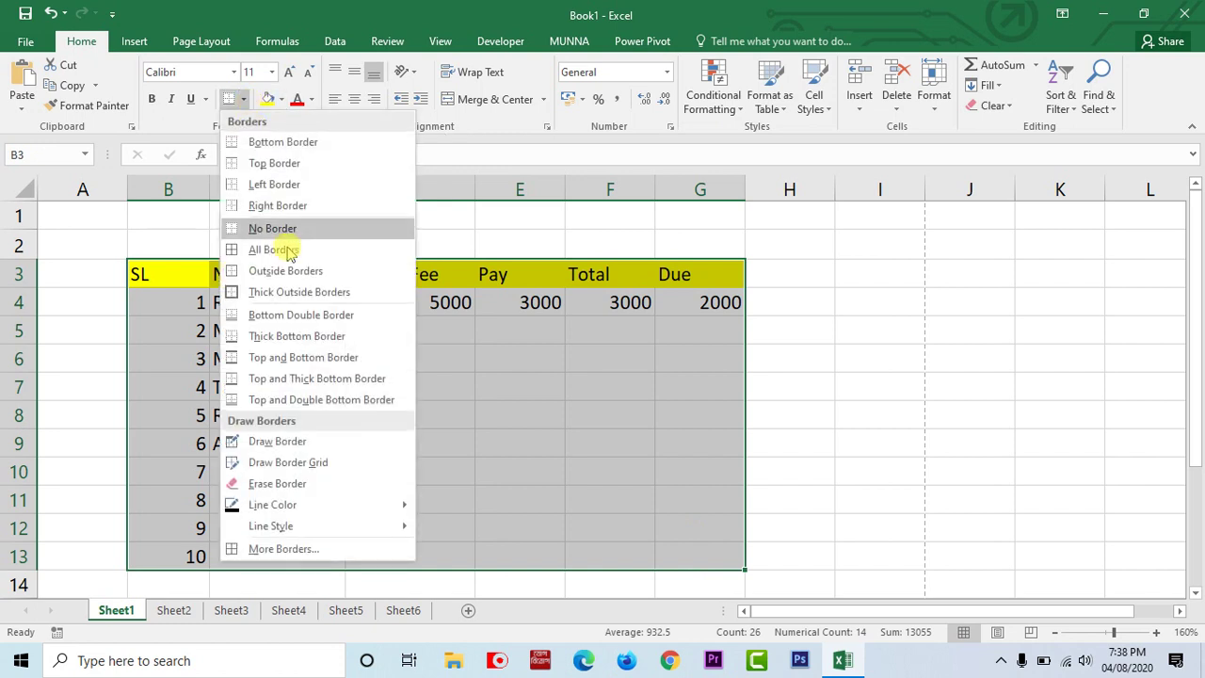
pyautogui.click(270, 250)
pyautogui.click(766, 421)
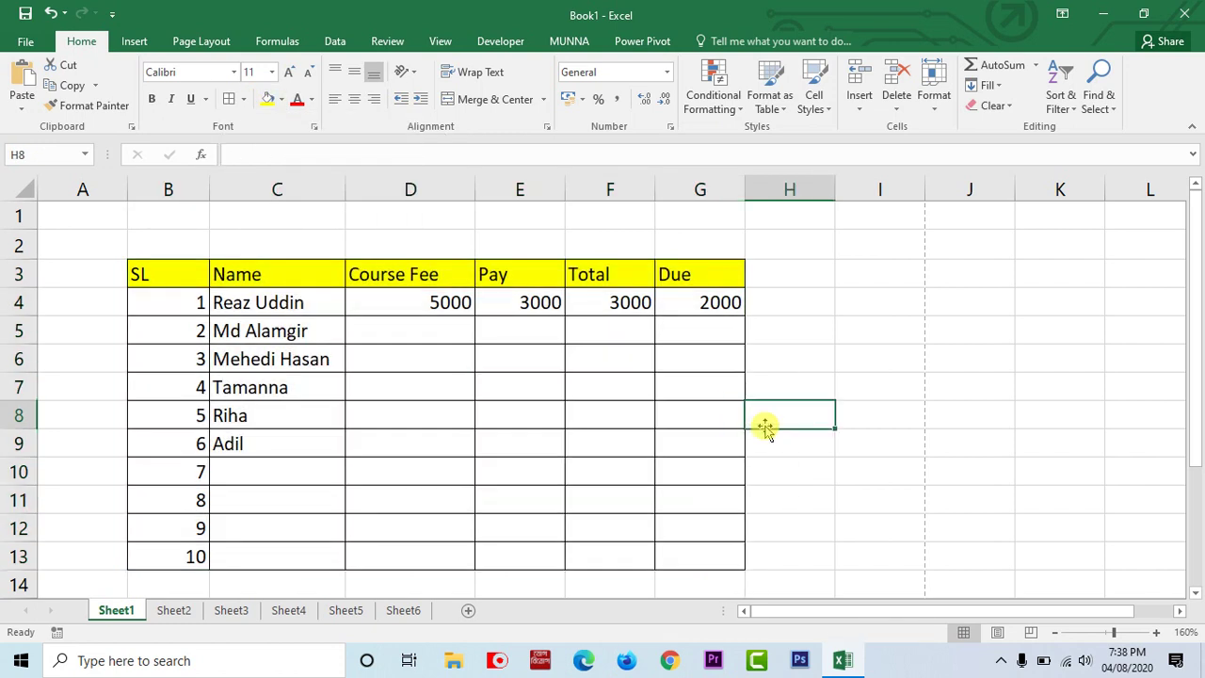
pyautogui.moveTo(169, 189); pyautogui.dragTo(672, 250)
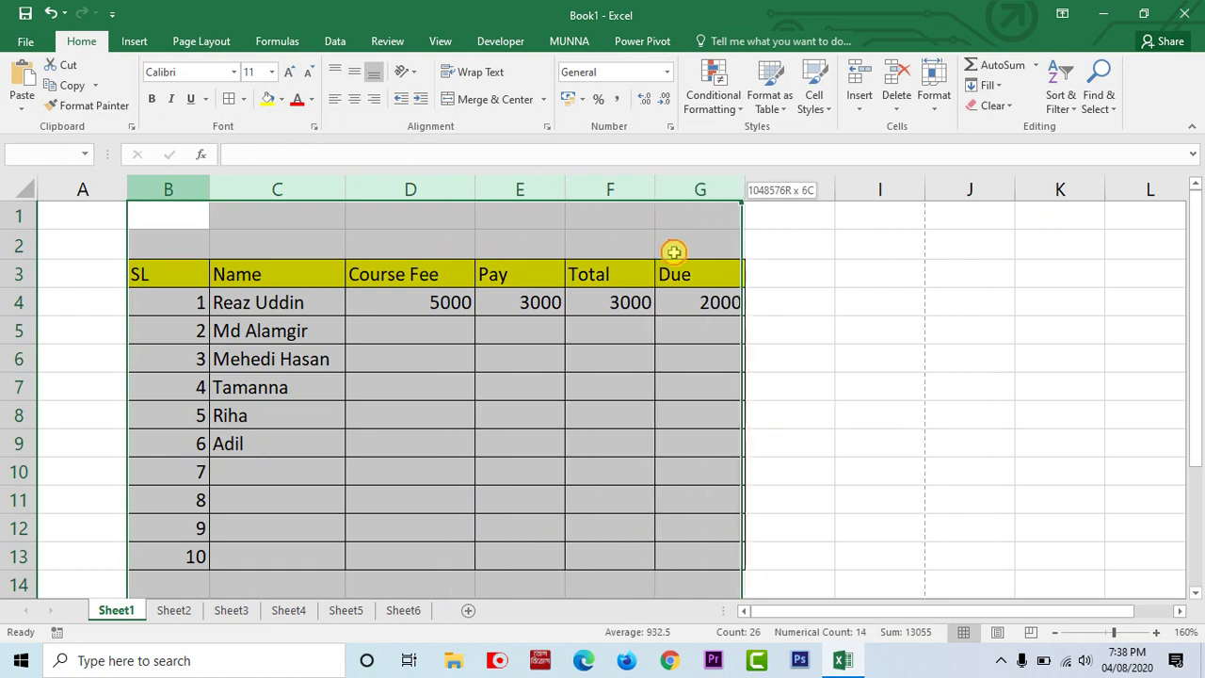
# Center columns B:G horizontally and vertically, keeping column C names left-aligned.
pyautogui.click(354, 99)
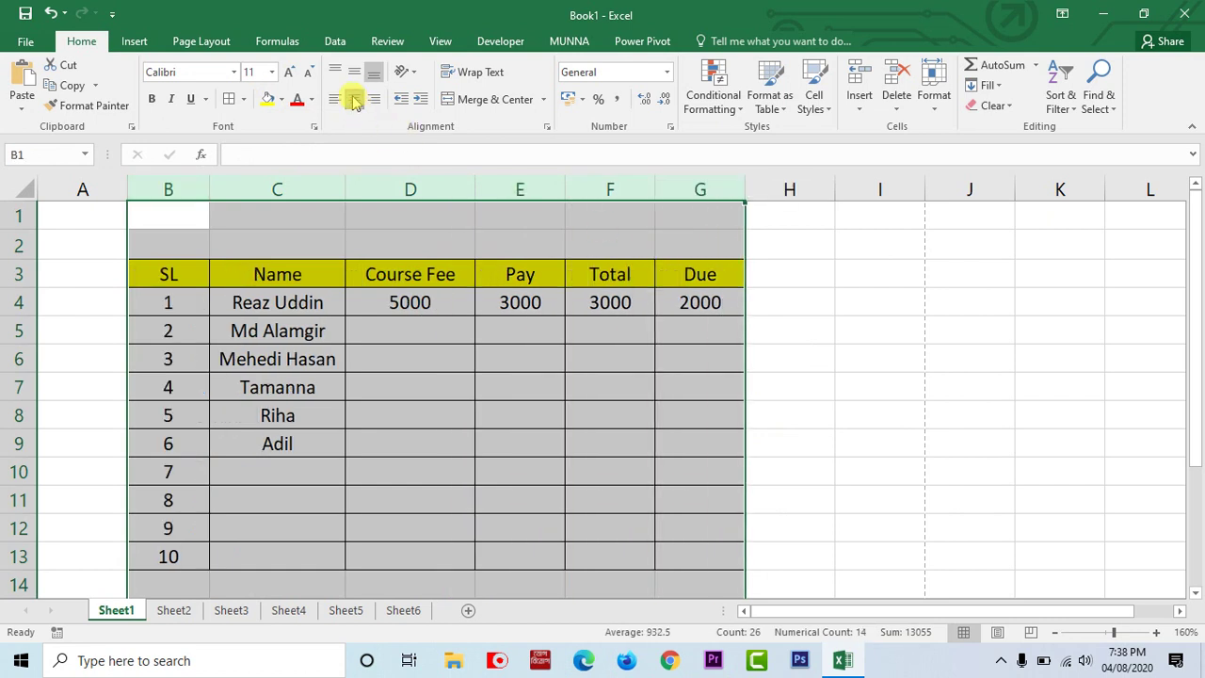
pyautogui.click(354, 71)
pyautogui.click(506, 398)
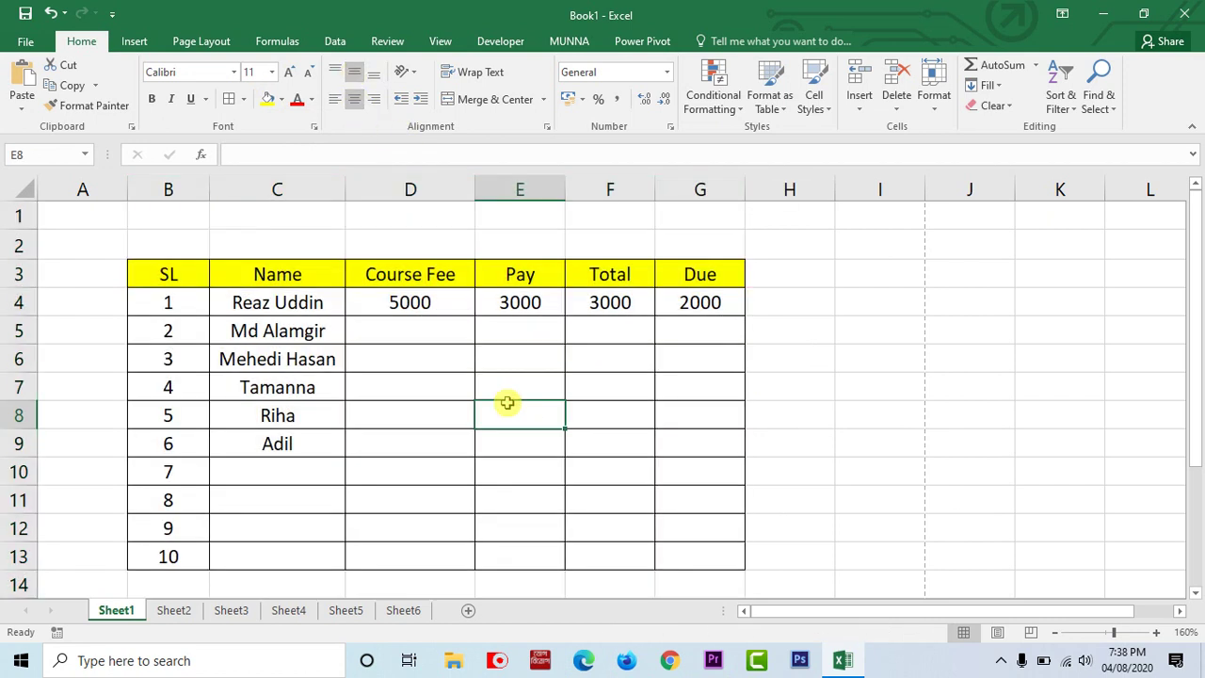
pyautogui.click(326, 189)
pyautogui.click(337, 99)
pyautogui.click(498, 499)
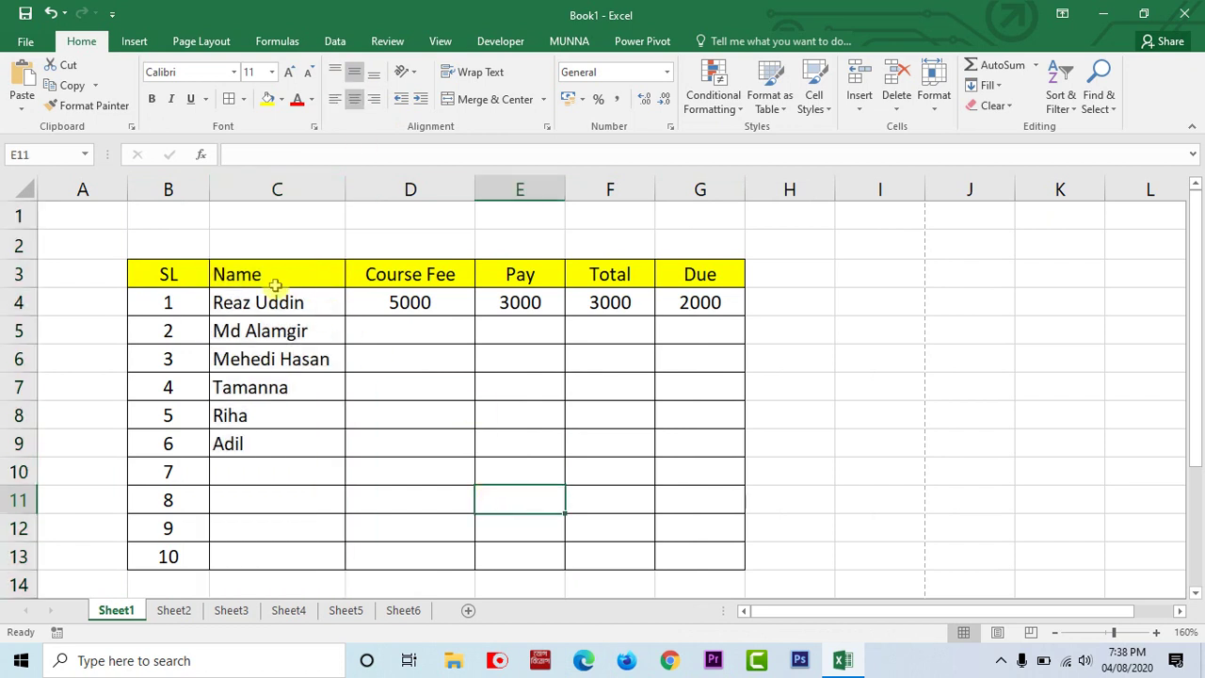
# Center the Name header and make header row 3 bold.
pyautogui.click(5, 274)
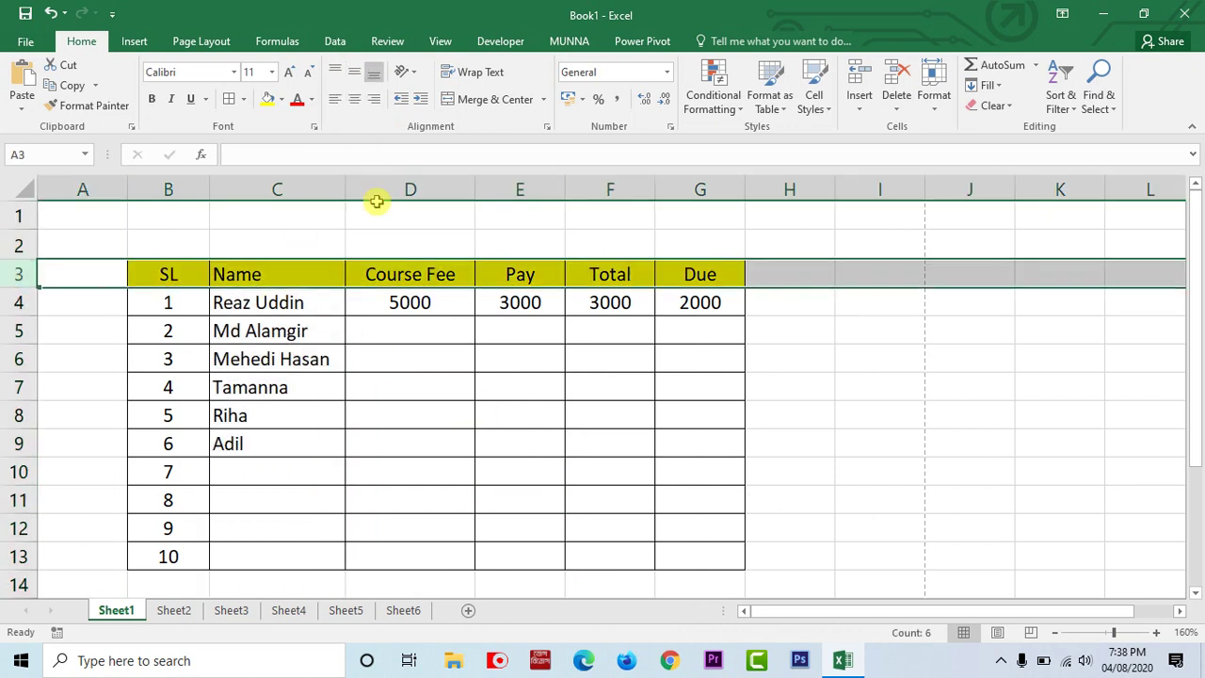
pyautogui.click(354, 98)
pyautogui.click(151, 99)
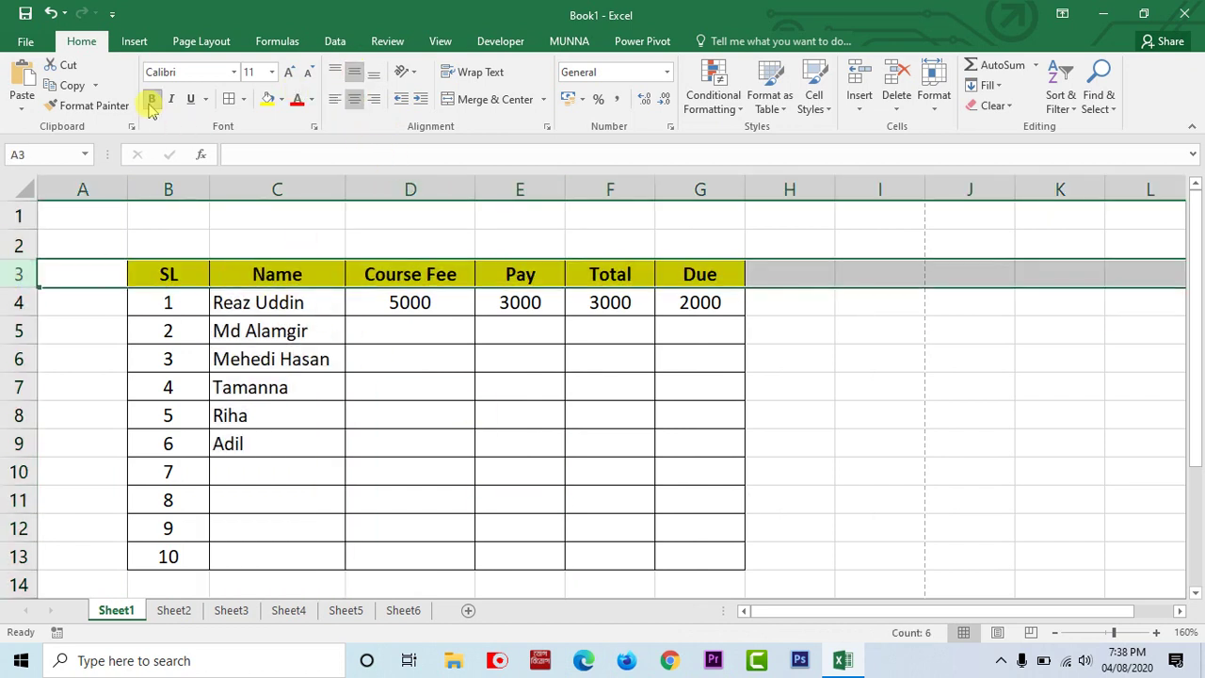
pyautogui.click(847, 386)
# Color the Due column (G) text red and the Pay column (E) text green.
pyautogui.click(696, 188)
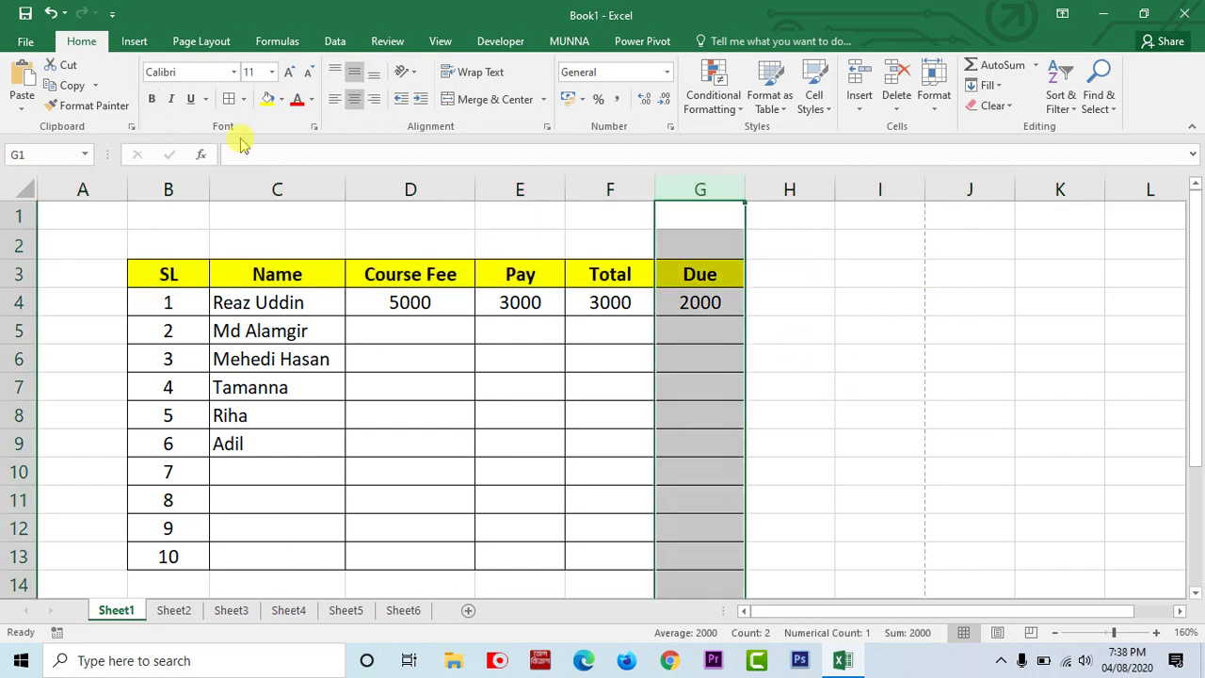
pyautogui.click(297, 99)
pyautogui.click(895, 381)
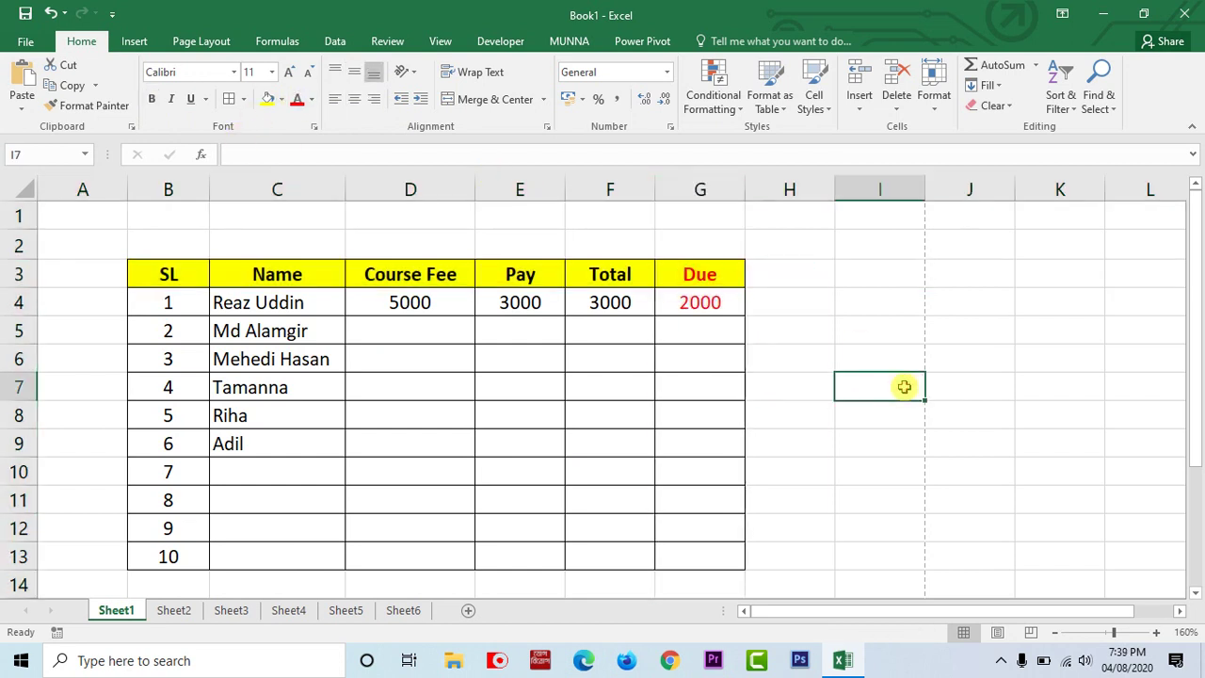
pyautogui.click(703, 280)
pyautogui.click(700, 328)
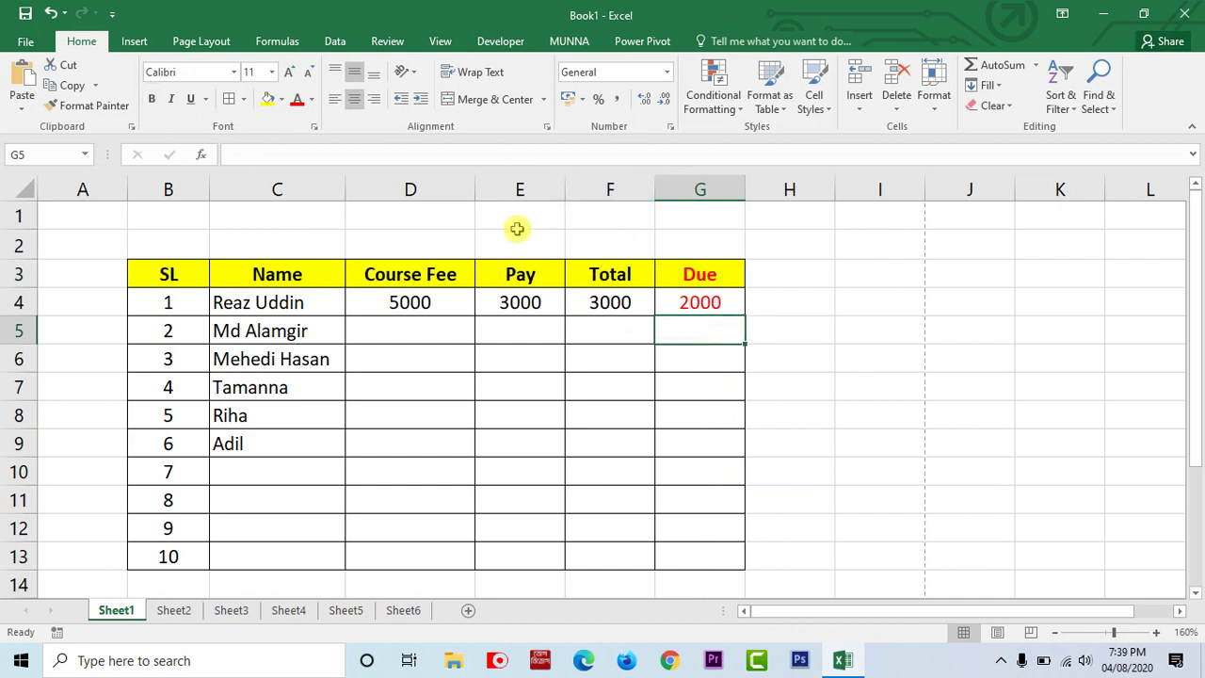
pyautogui.click(516, 194)
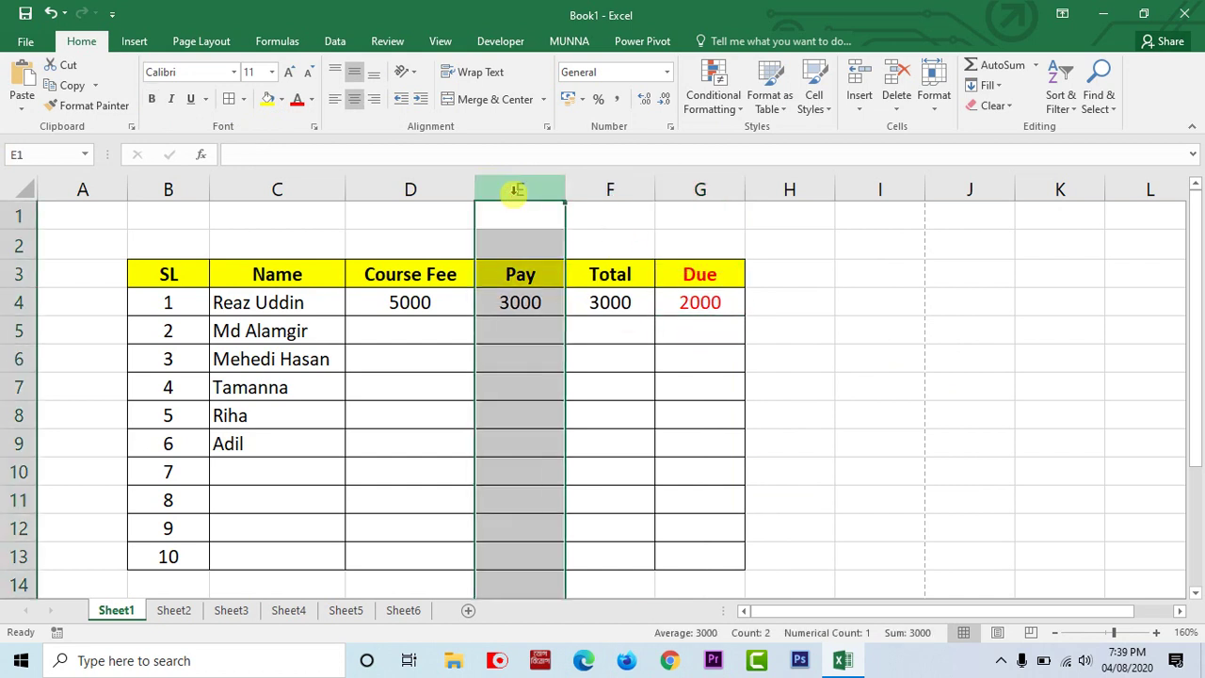
pyautogui.click(314, 100)
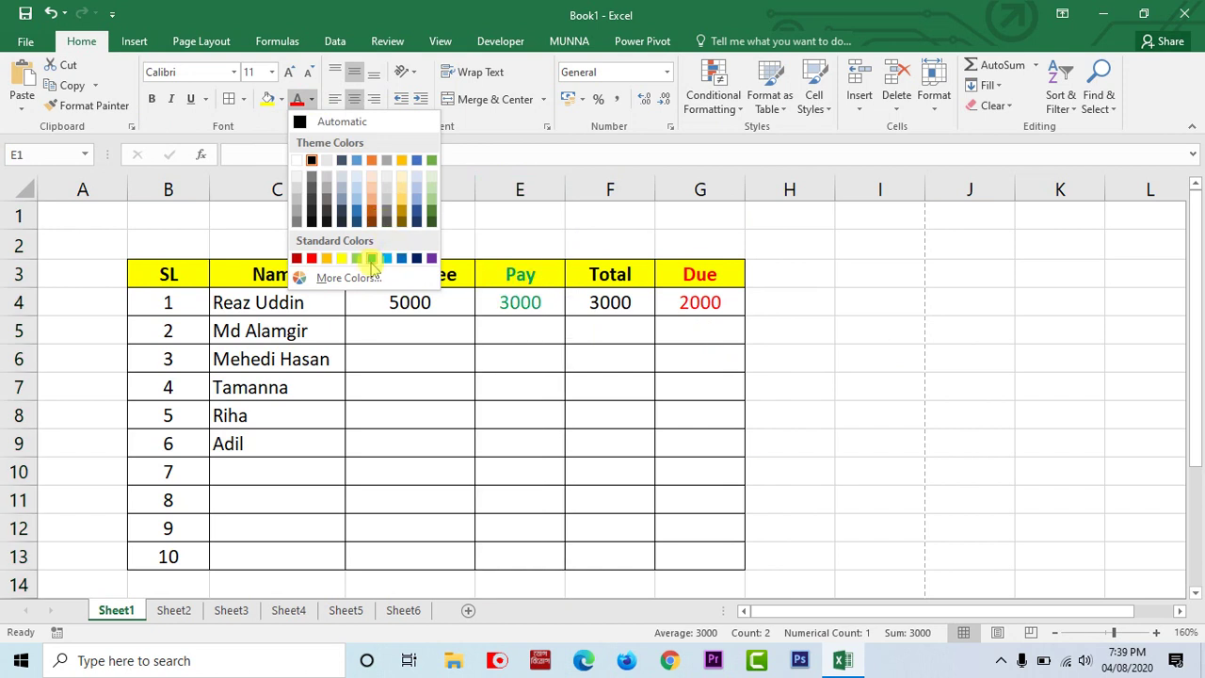
pyautogui.click(372, 257)
pyautogui.click(874, 366)
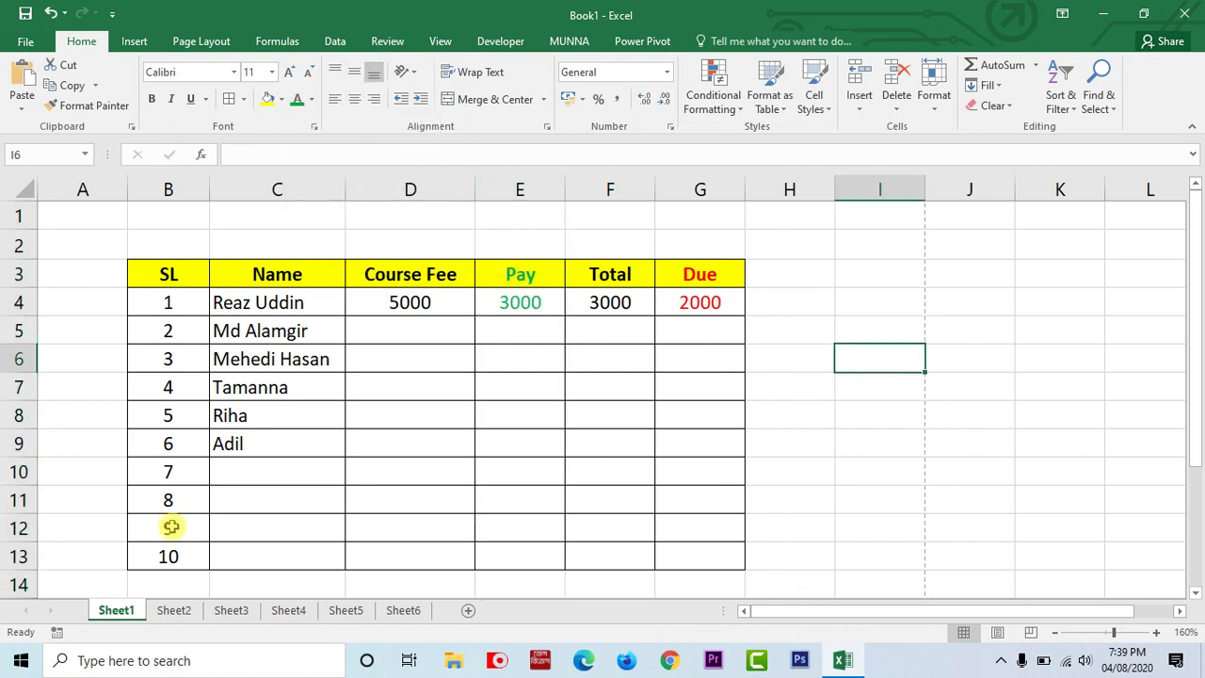
# Give row B14:G14 a yellow fill and all borders.
pyautogui.moveTo(154, 575); pyautogui.dragTo(676, 575)
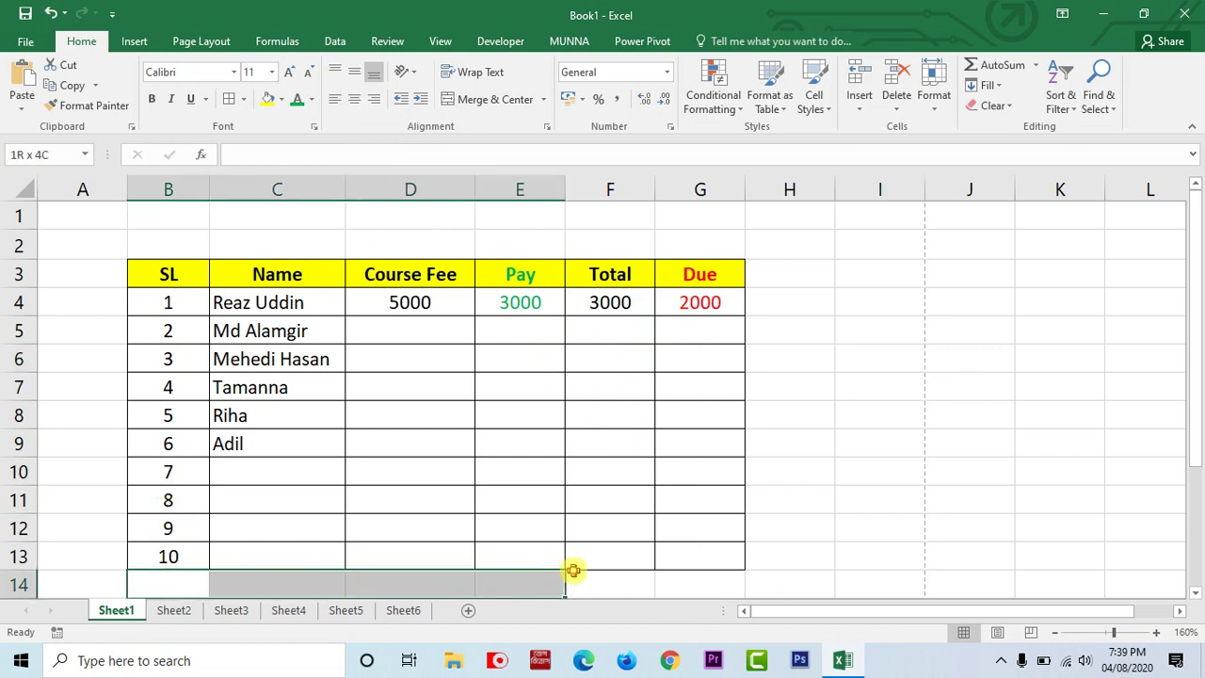
pyautogui.click(267, 99)
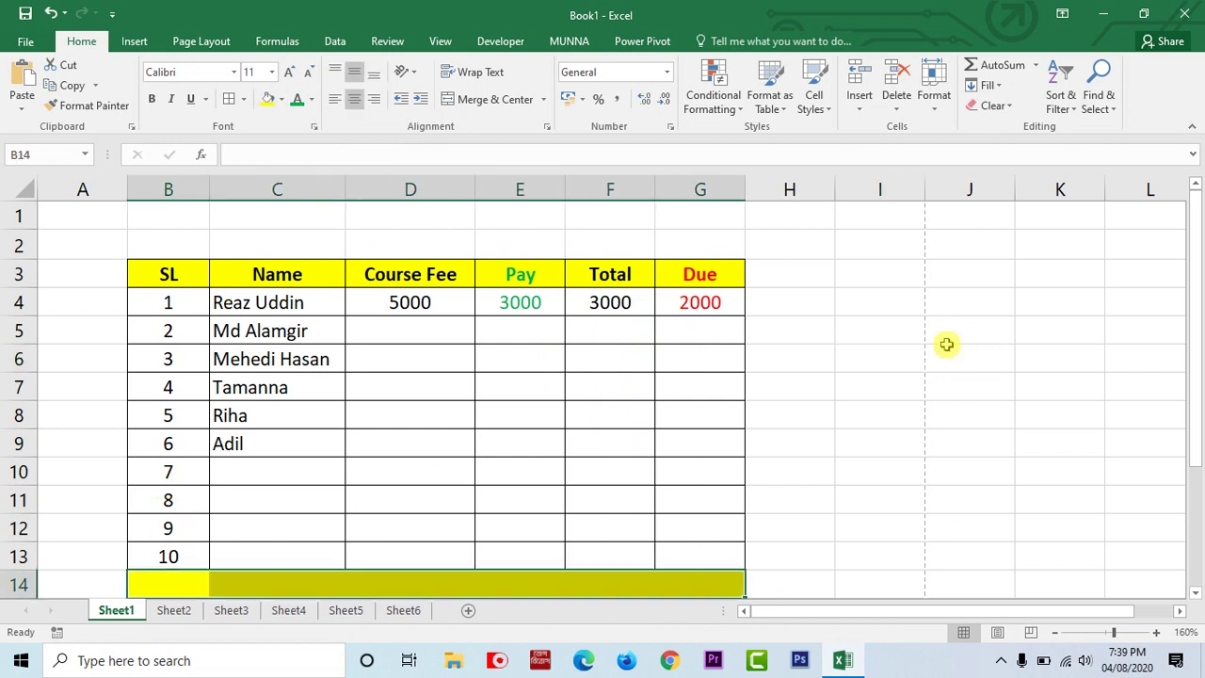
pyautogui.moveTo(1198, 282); pyautogui.dragTo(1198, 325)
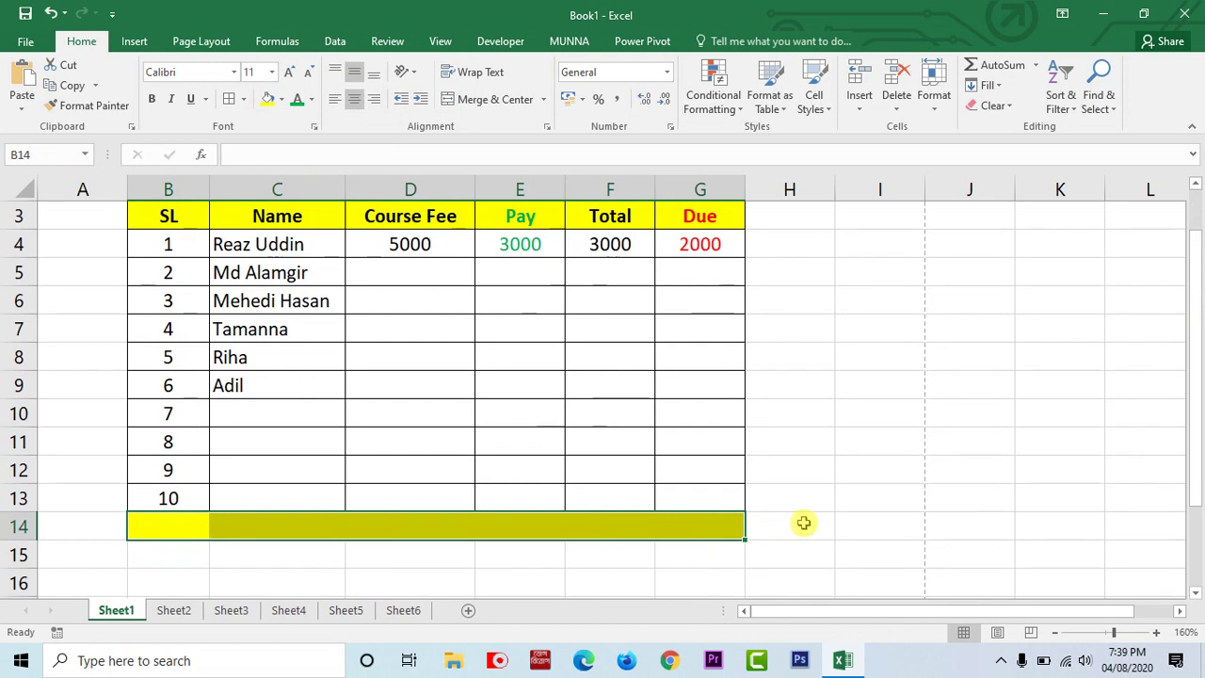
pyautogui.click(230, 99)
pyautogui.click(778, 403)
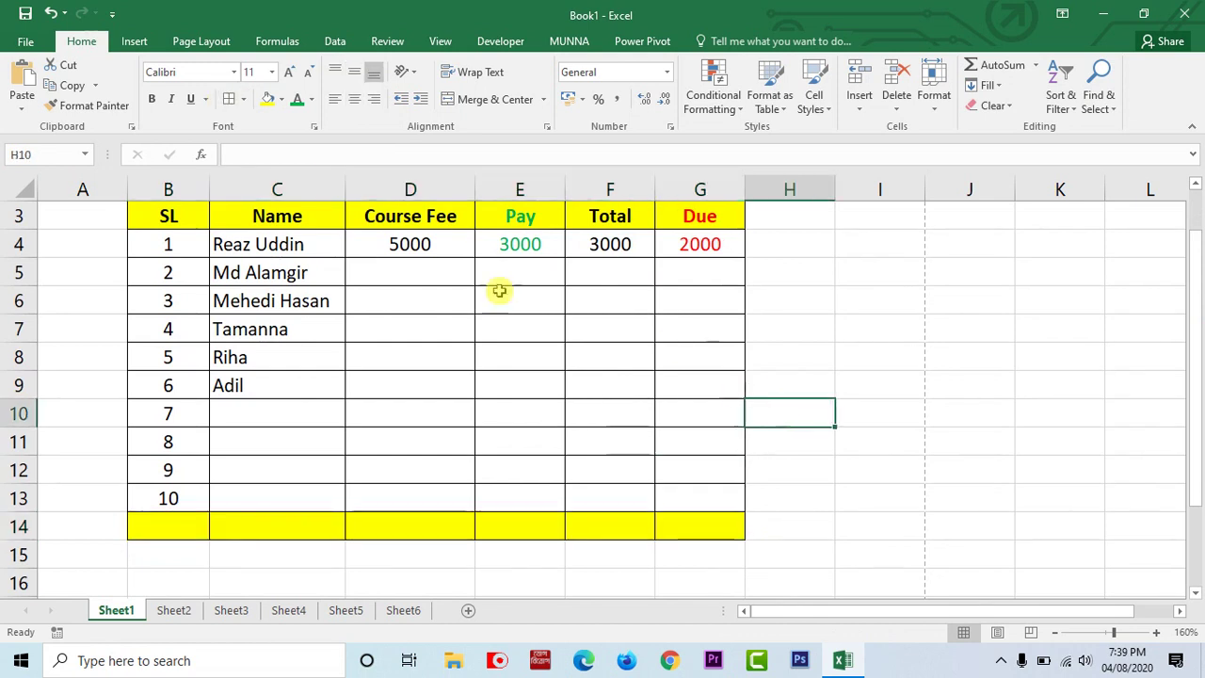
# AutoSum D4:G14 to total each fee column in row 14.
pyautogui.moveTo(417, 242); pyautogui.dragTo(722, 537)
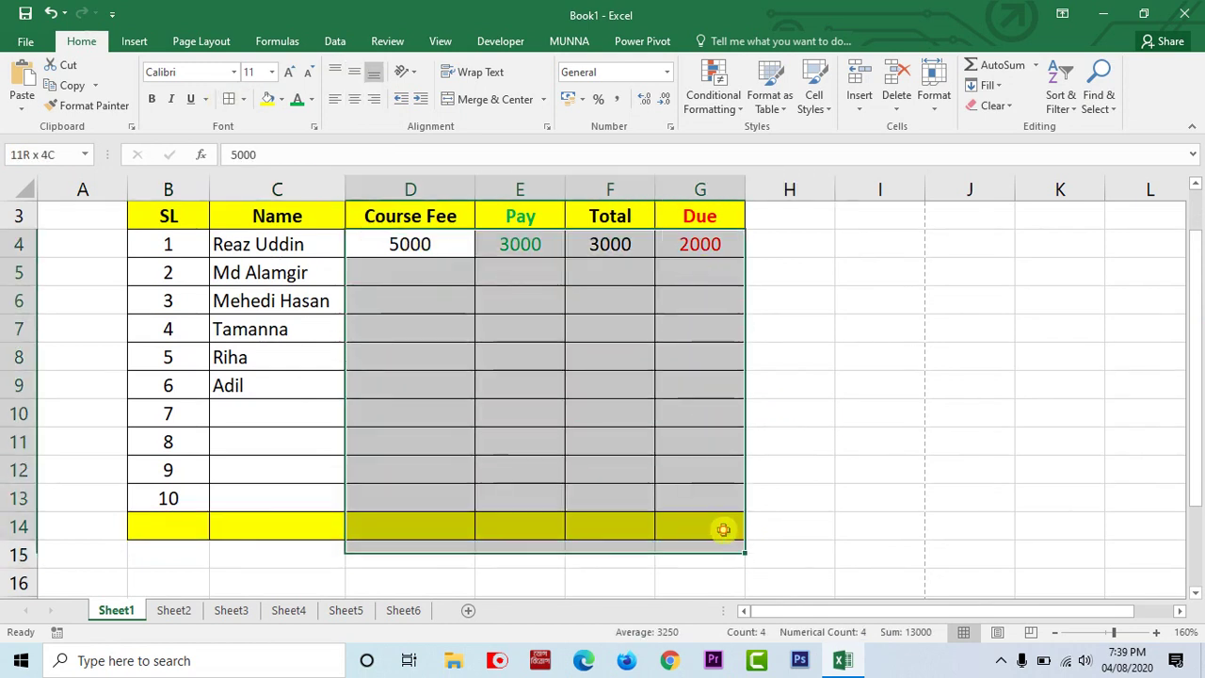
pyautogui.click(1036, 65)
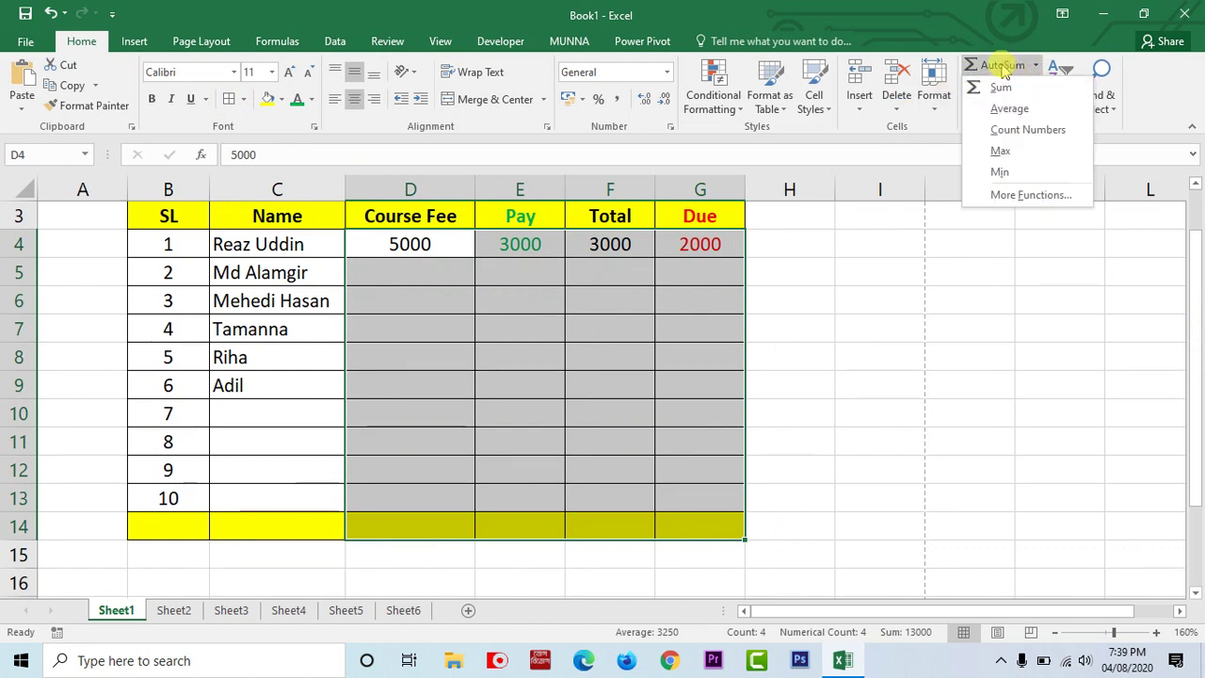
pyautogui.click(1026, 87)
pyautogui.click(983, 438)
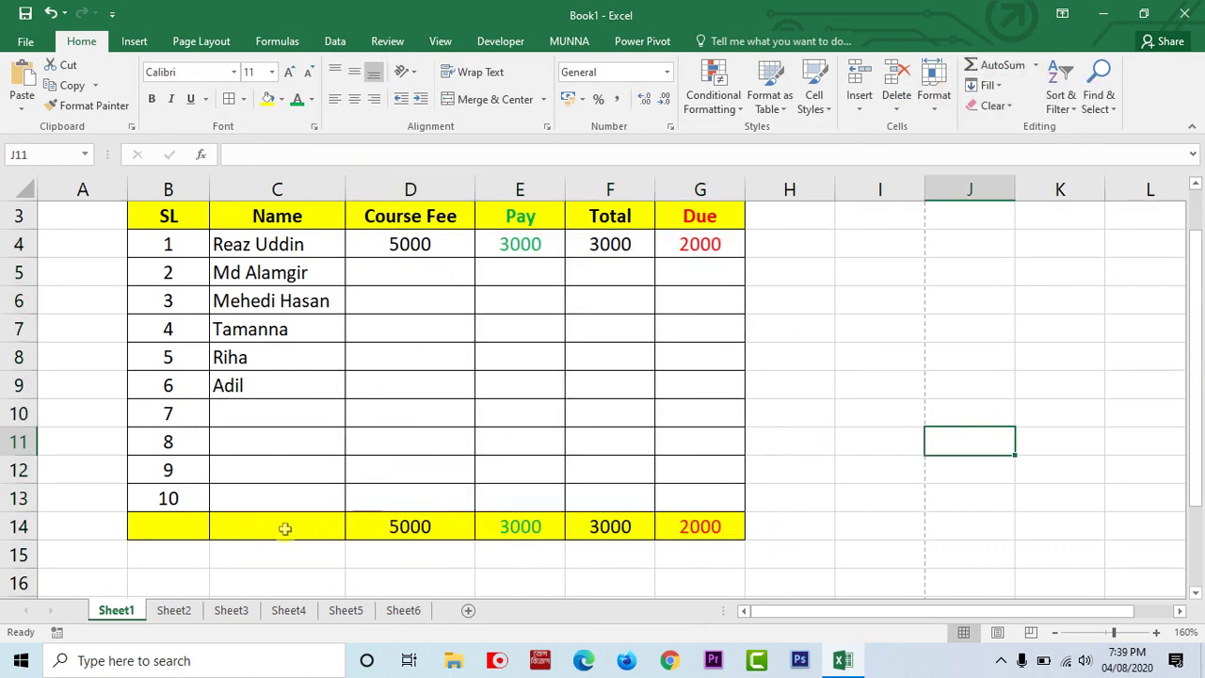
# Merge and center B14:C14 and label it Total.
pyautogui.moveTo(188, 526); pyautogui.dragTo(248, 526)
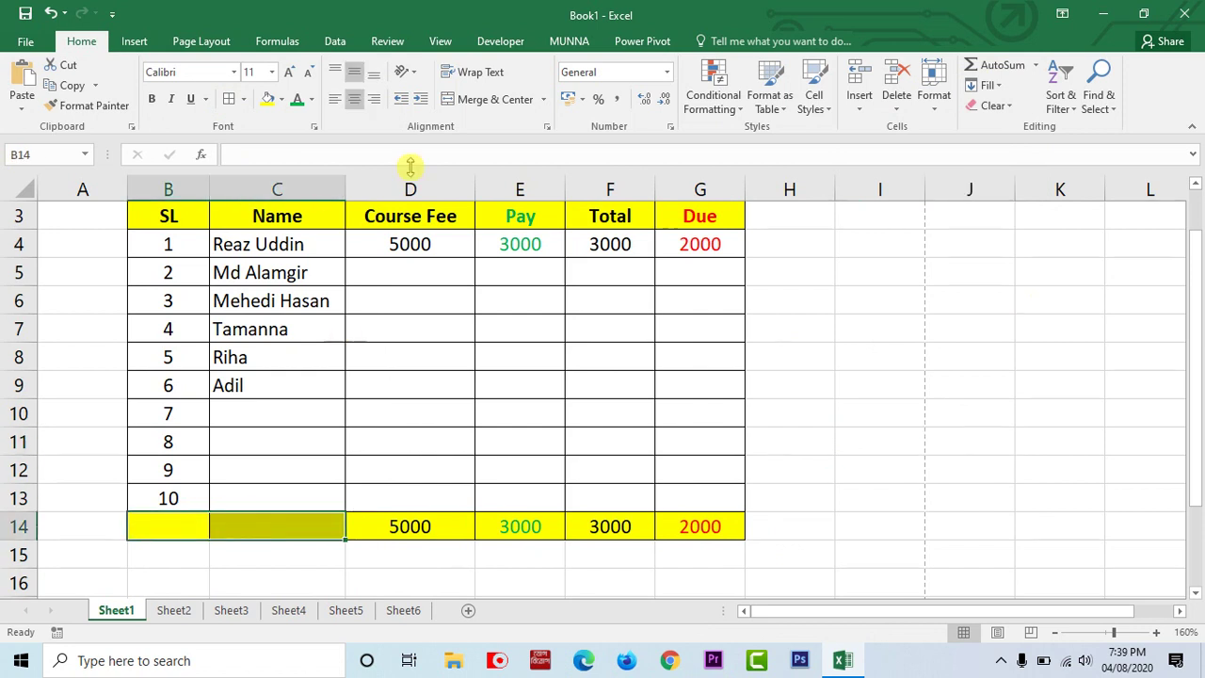
pyautogui.click(490, 99)
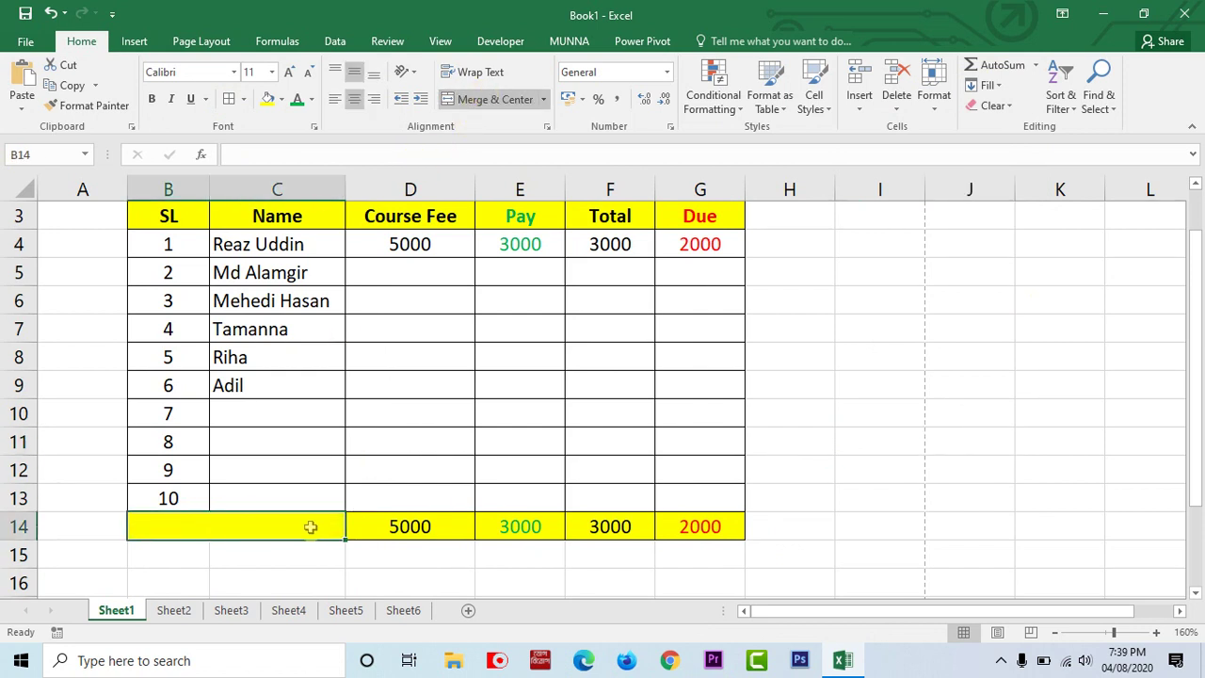
pyautogui.write('Total')
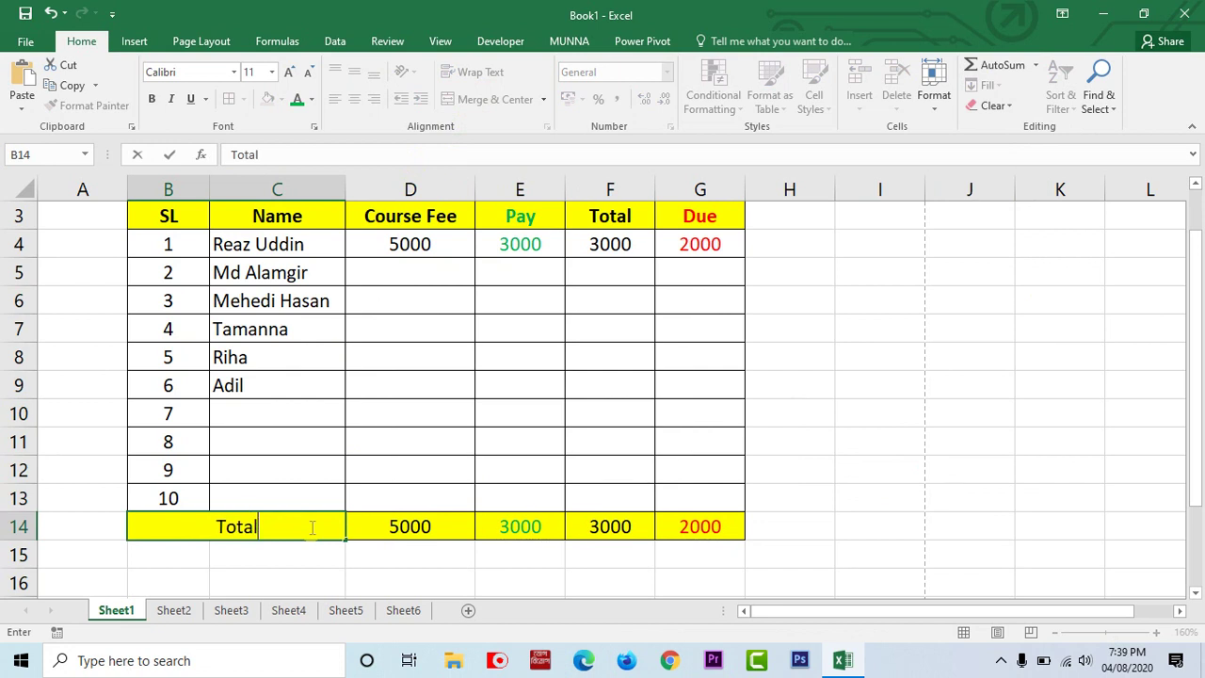
pyautogui.press('Tab')
pyautogui.moveTo(223, 525); pyautogui.dragTo(697, 525)
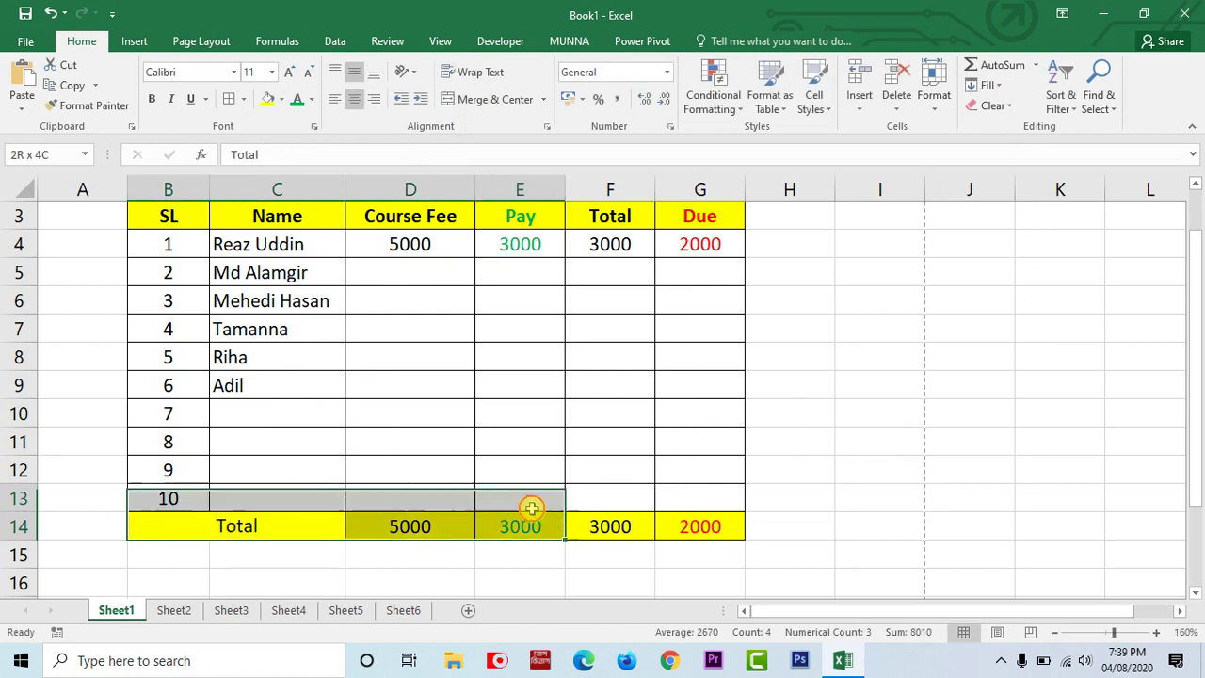
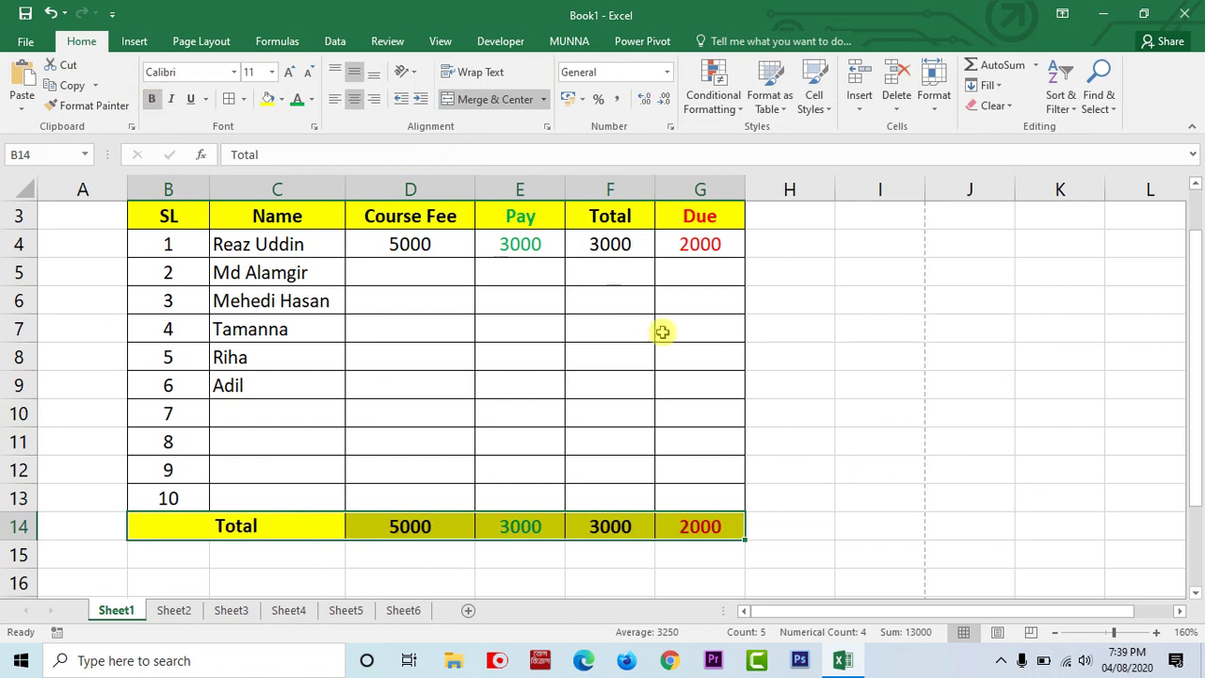
# Bring up the save options, then return to the worksheet without saving.
pyautogui.click(798, 527)
pyautogui.hotkey('ctrl', 's')
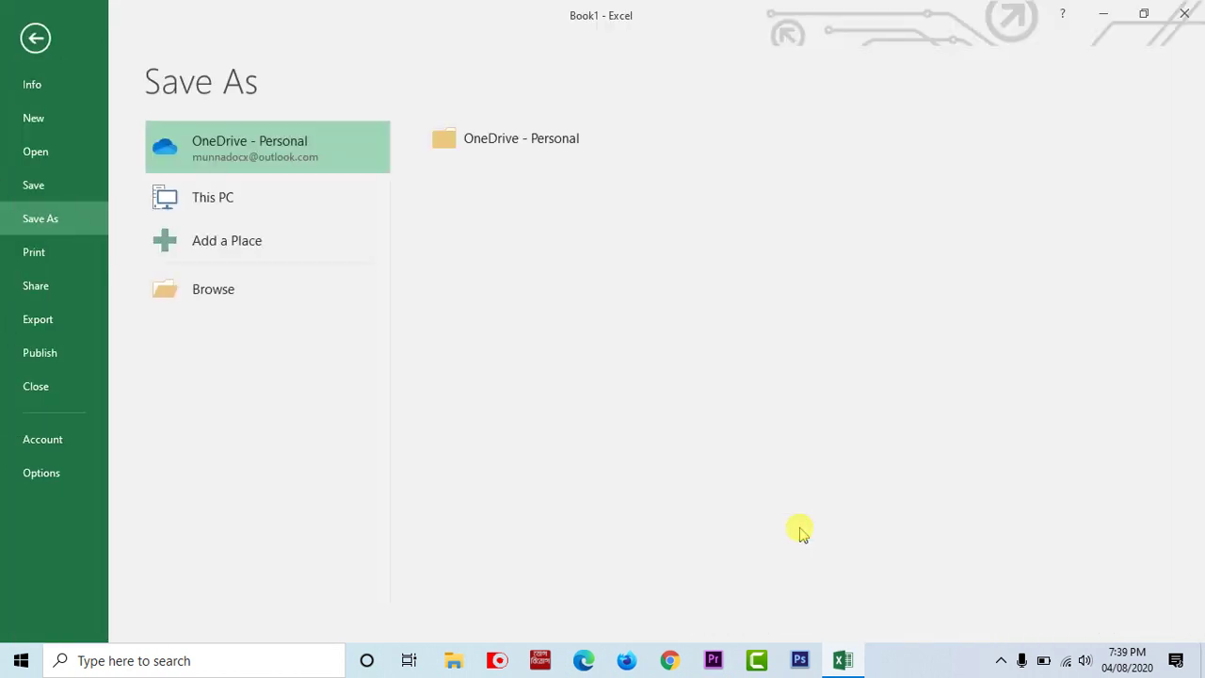
pyautogui.click(38, 37)
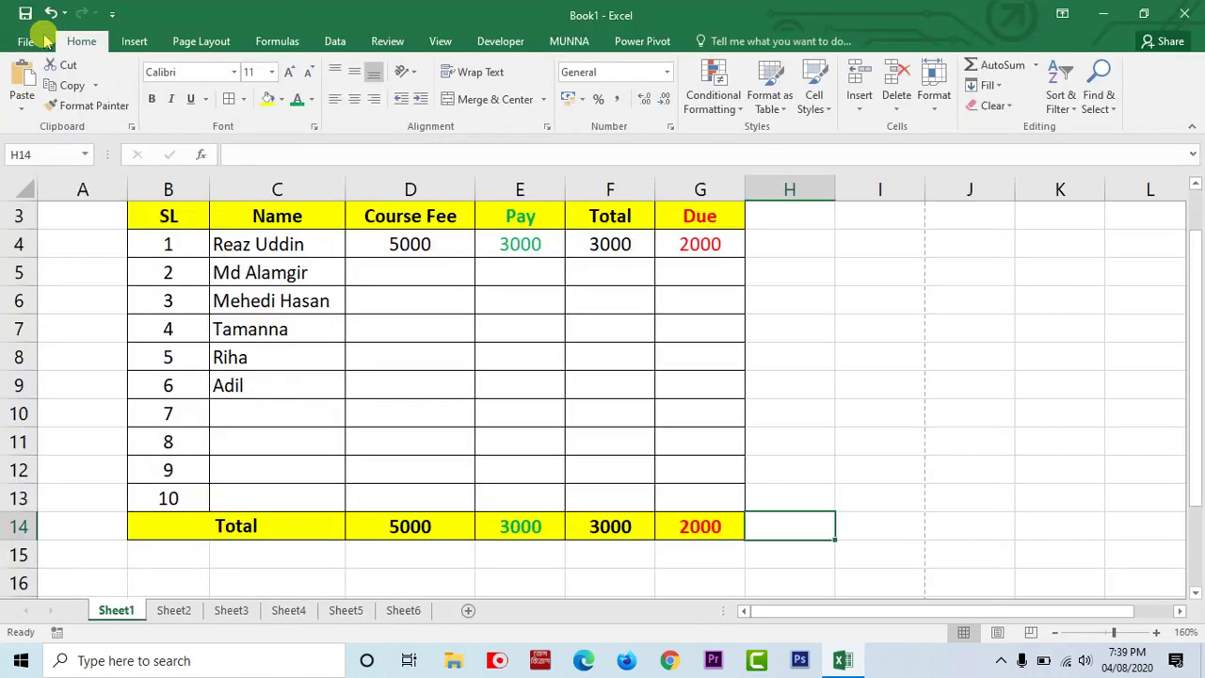
pyautogui.click(989, 331)
pyautogui.moveTo(1198, 455); pyautogui.dragTo(1195, 445)
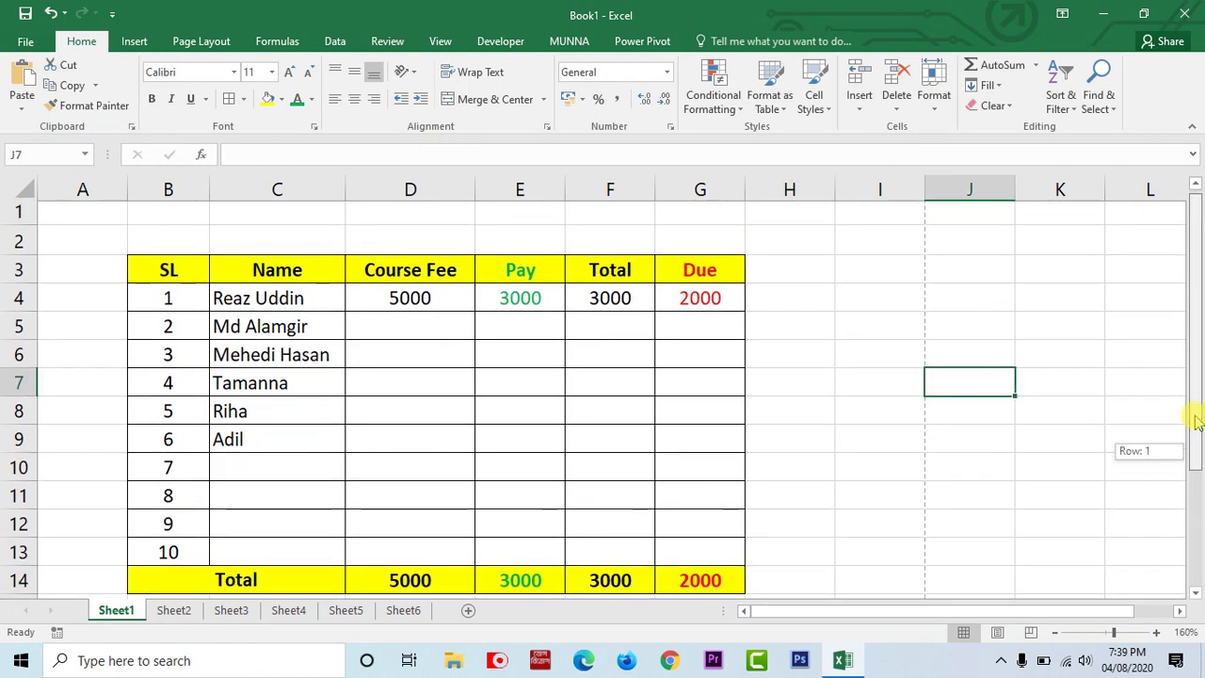
# Fill the Total formula in F4 and the Due formula in G4 down to row 13.
pyautogui.click(609, 300)
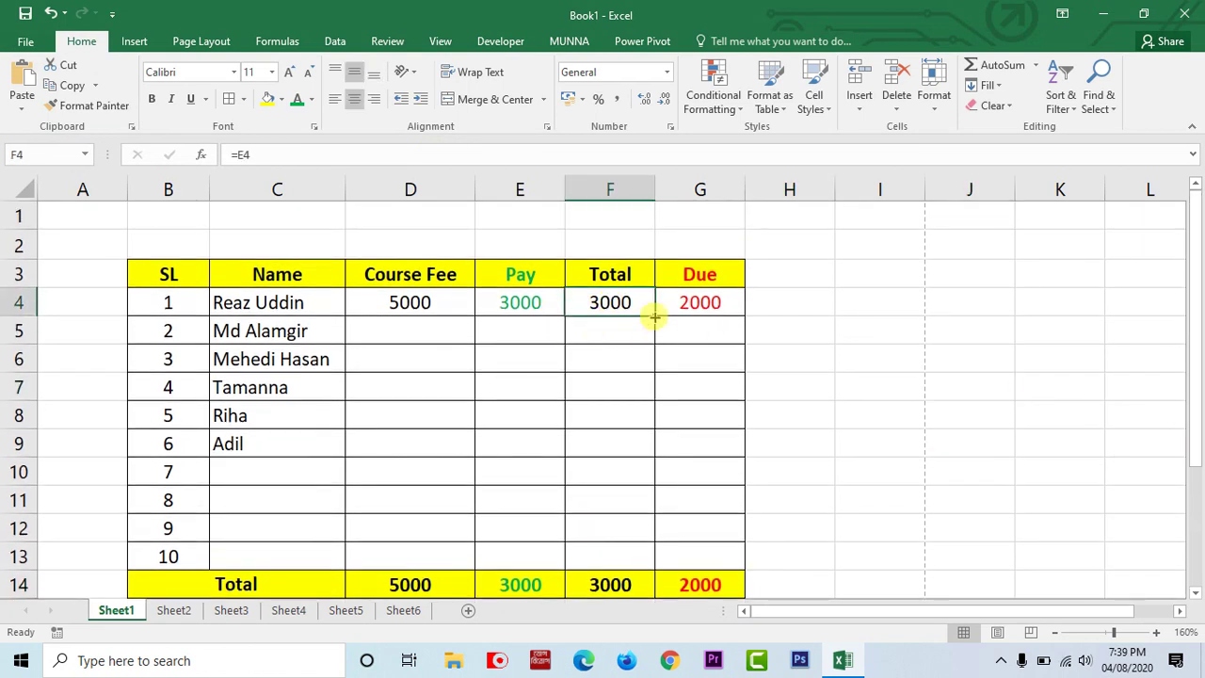
pyautogui.moveTo(655, 316); pyautogui.dragTo(653, 576)
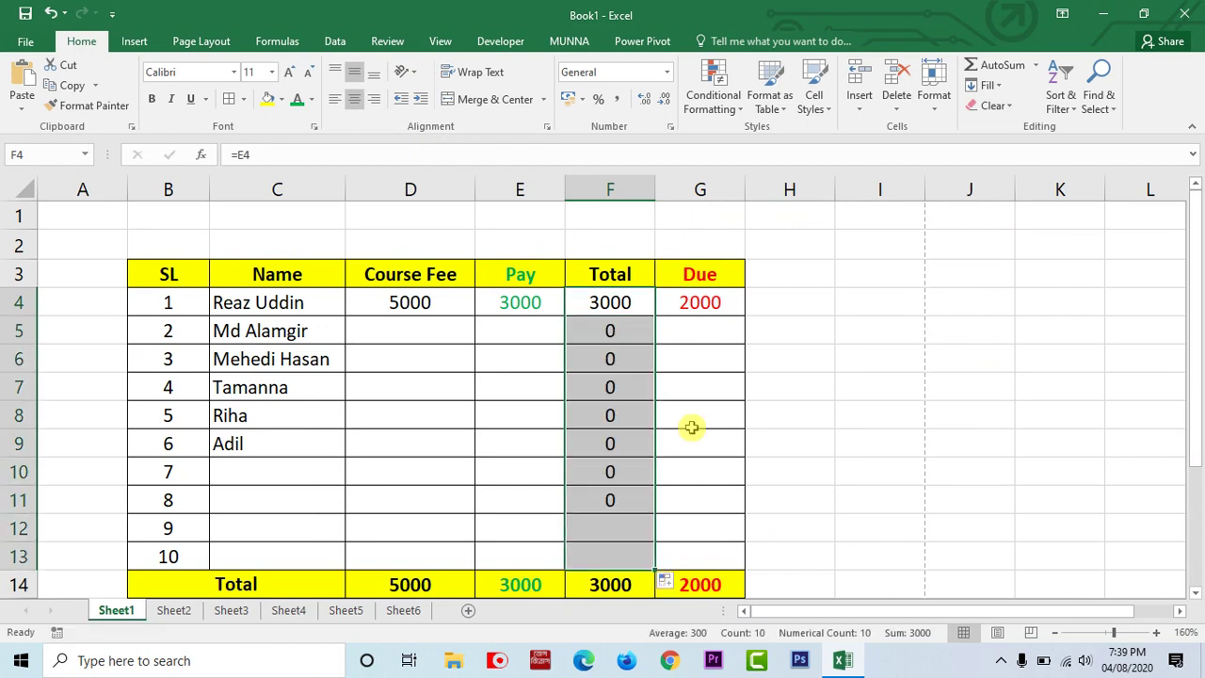
pyautogui.click(735, 302)
pyautogui.moveTo(746, 317); pyautogui.dragTo(739, 573)
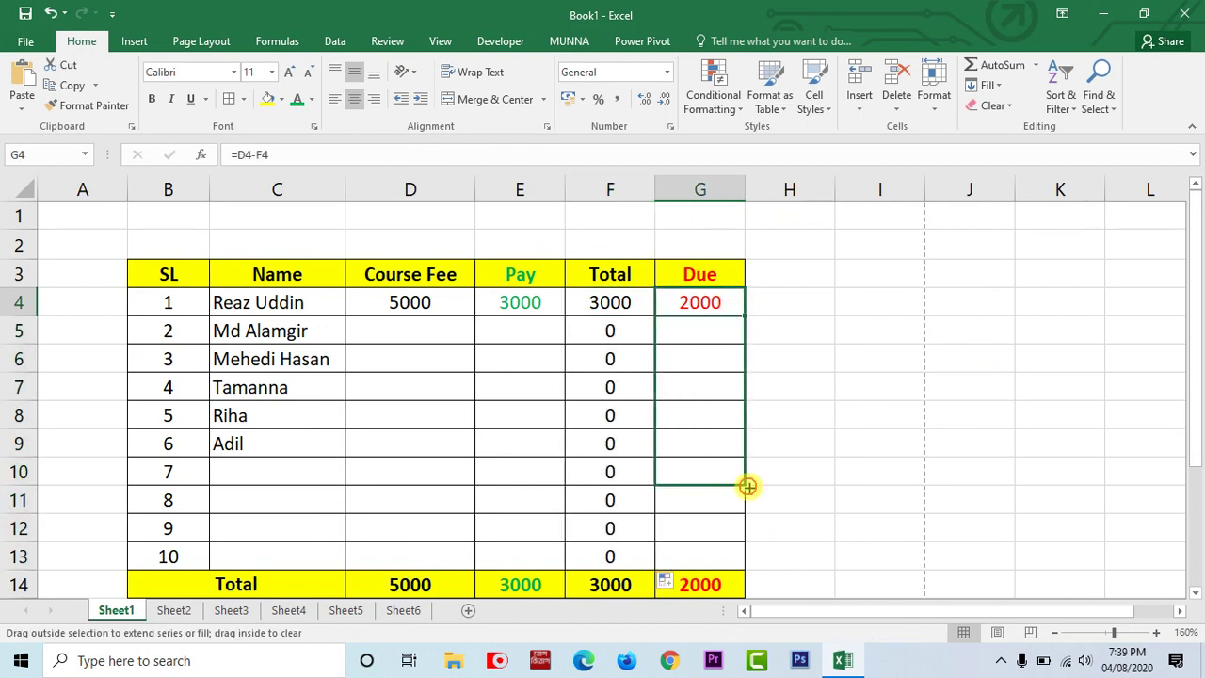
pyautogui.click(840, 495)
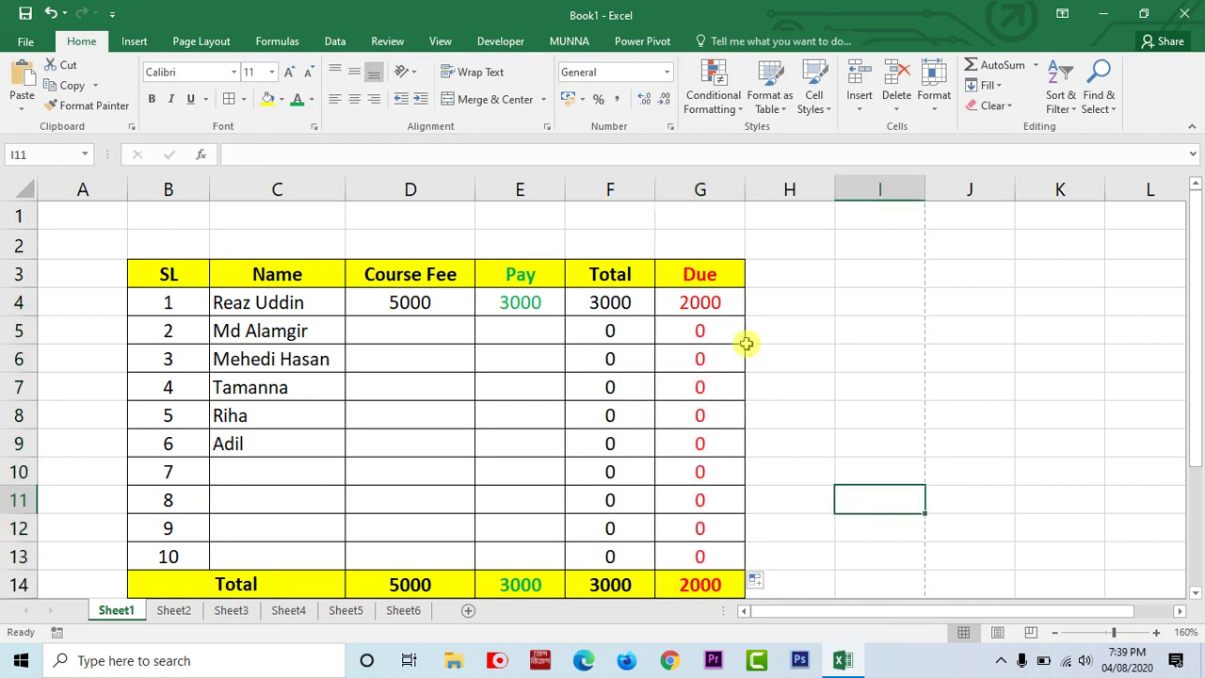
pyautogui.click(392, 330)
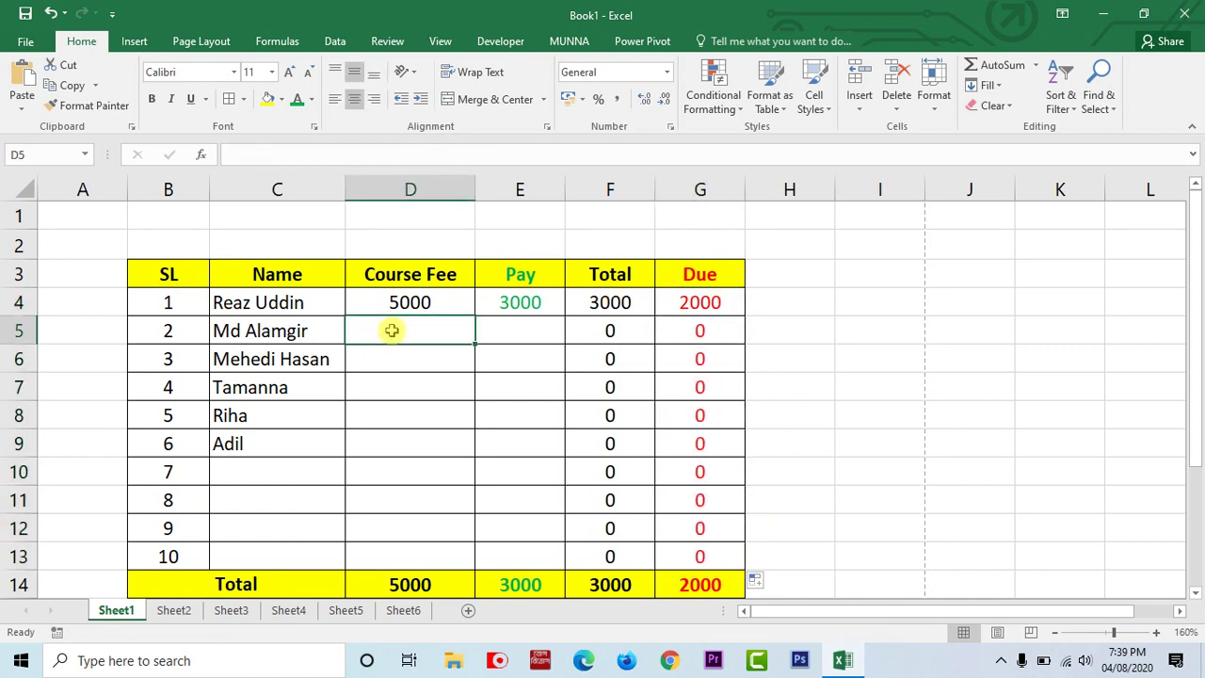
# Enter a Course Fee of 5000 in each cell from D5 through D9.
pyautogui.write('5000')
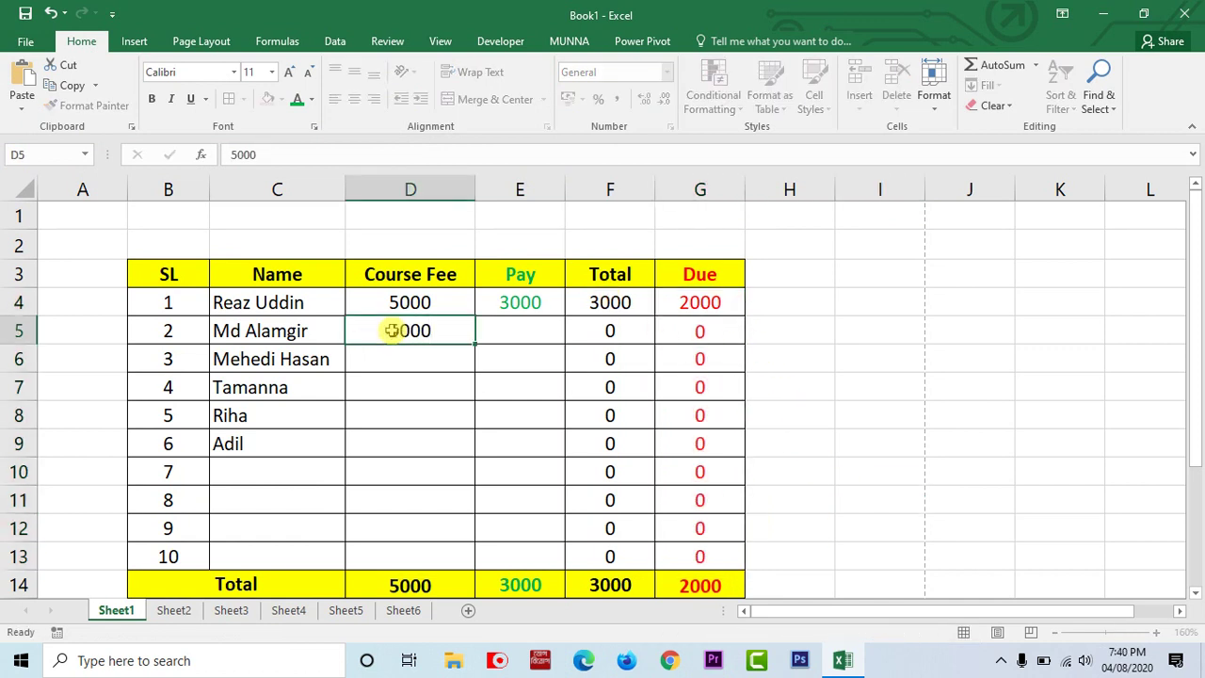
pyautogui.press('Return')
pyautogui.write('5000')
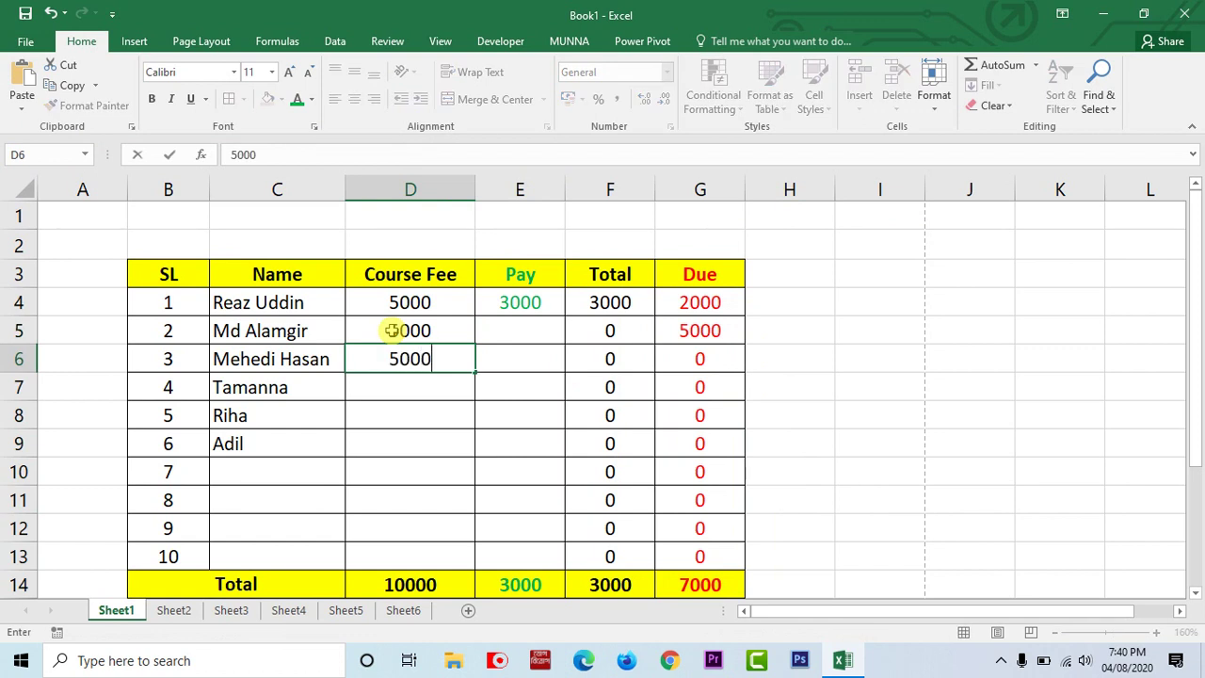
pyautogui.press('Return')
pyautogui.write('5000')
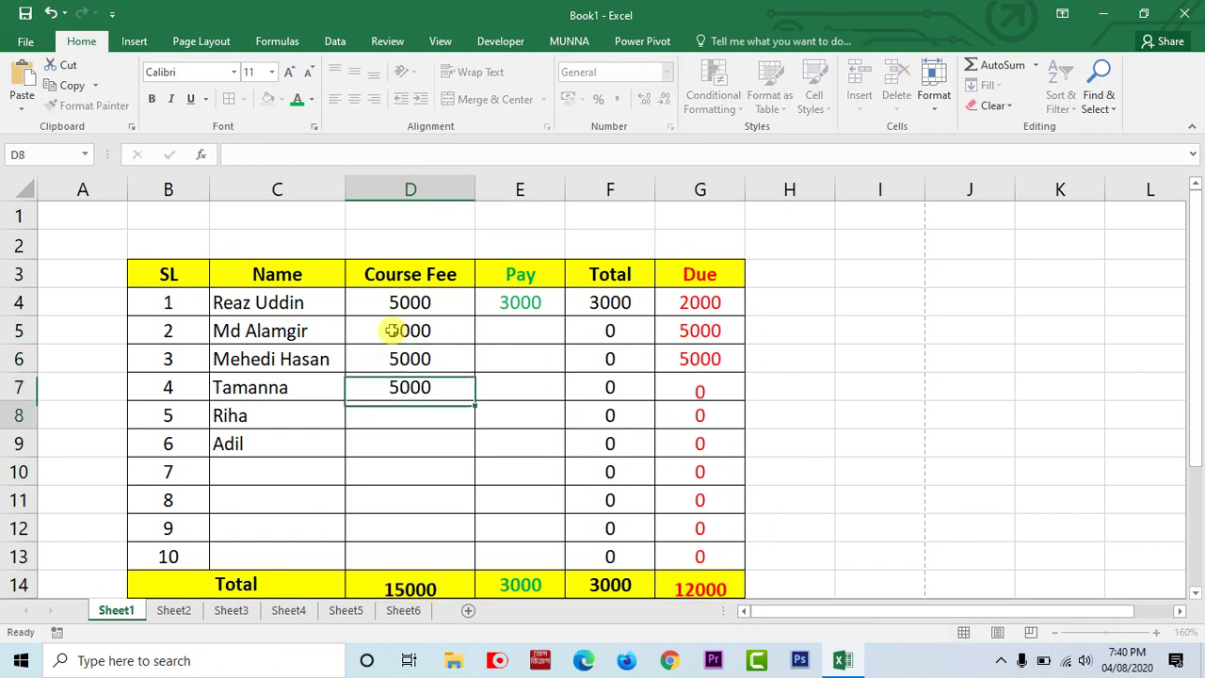
pyautogui.press('Return')
pyautogui.write('5000')
pyautogui.press('Return')
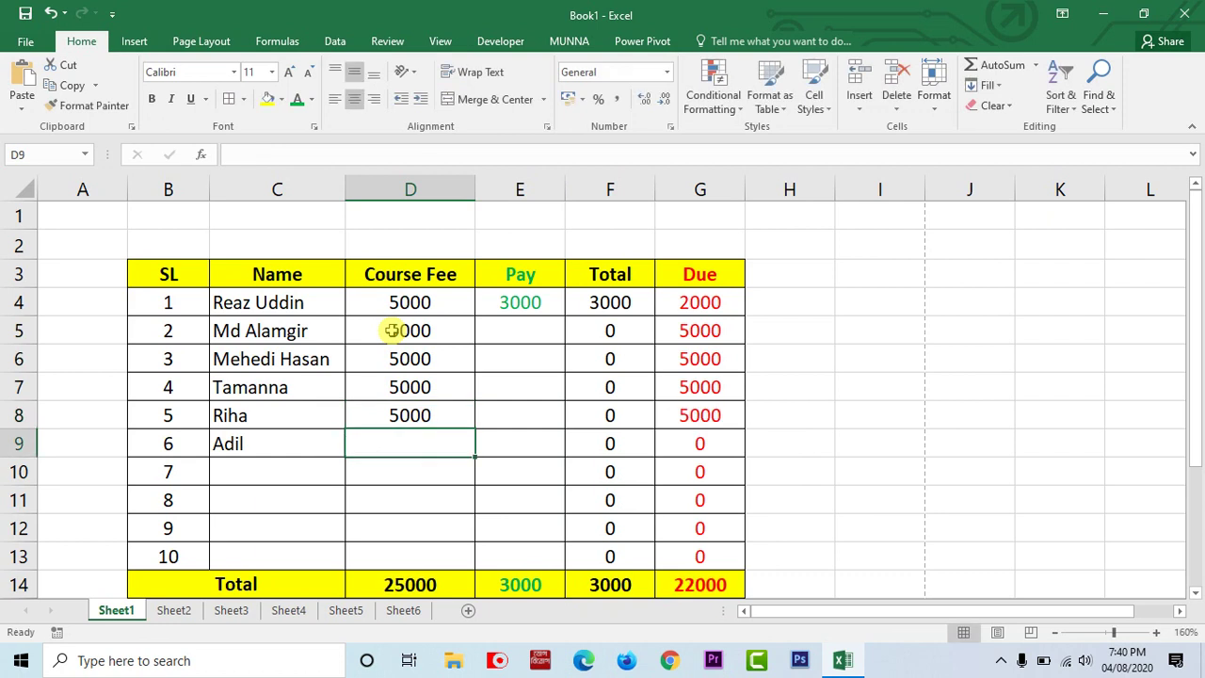
pyautogui.press('Tab')
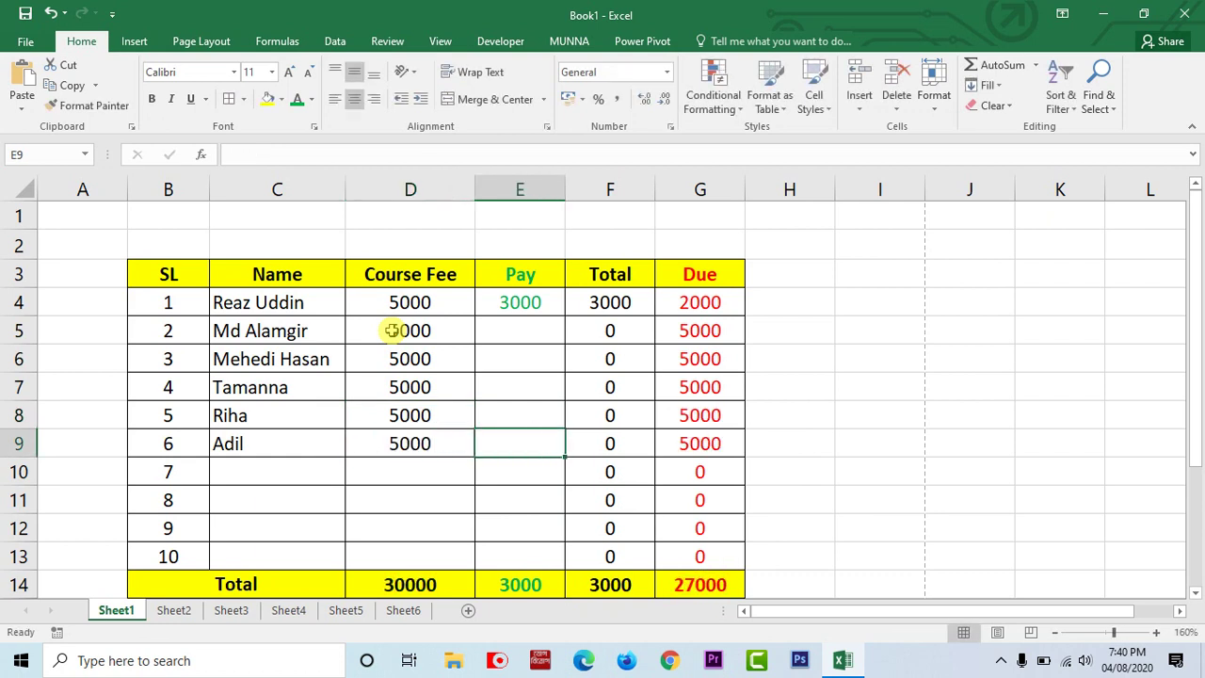
pyautogui.press('Up')
pyautogui.press('Up')
pyautogui.press('Up')
pyautogui.press('Up')
# Enter payments of 1000, 2000, 3000, 5000 and 1000 in E5 through E9.
pyautogui.write('1')
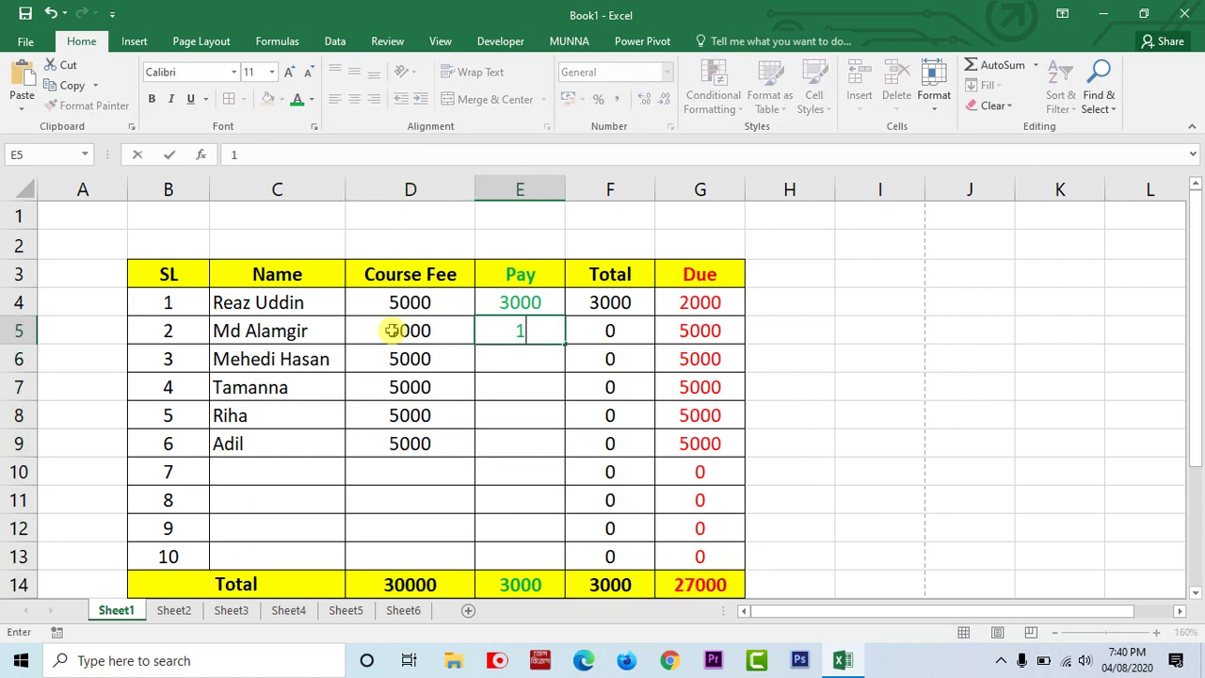
pyautogui.press('Return')
pyautogui.write('2')
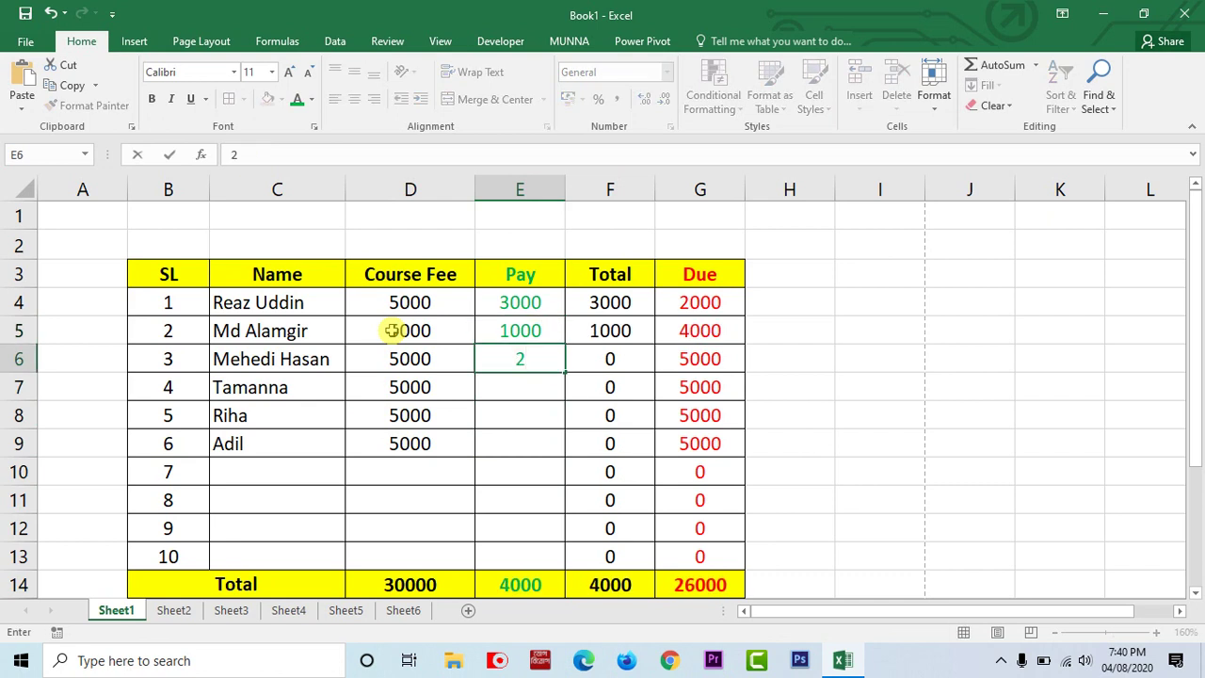
pyautogui.write('000')
pyautogui.press('Return')
pyautogui.write('3')
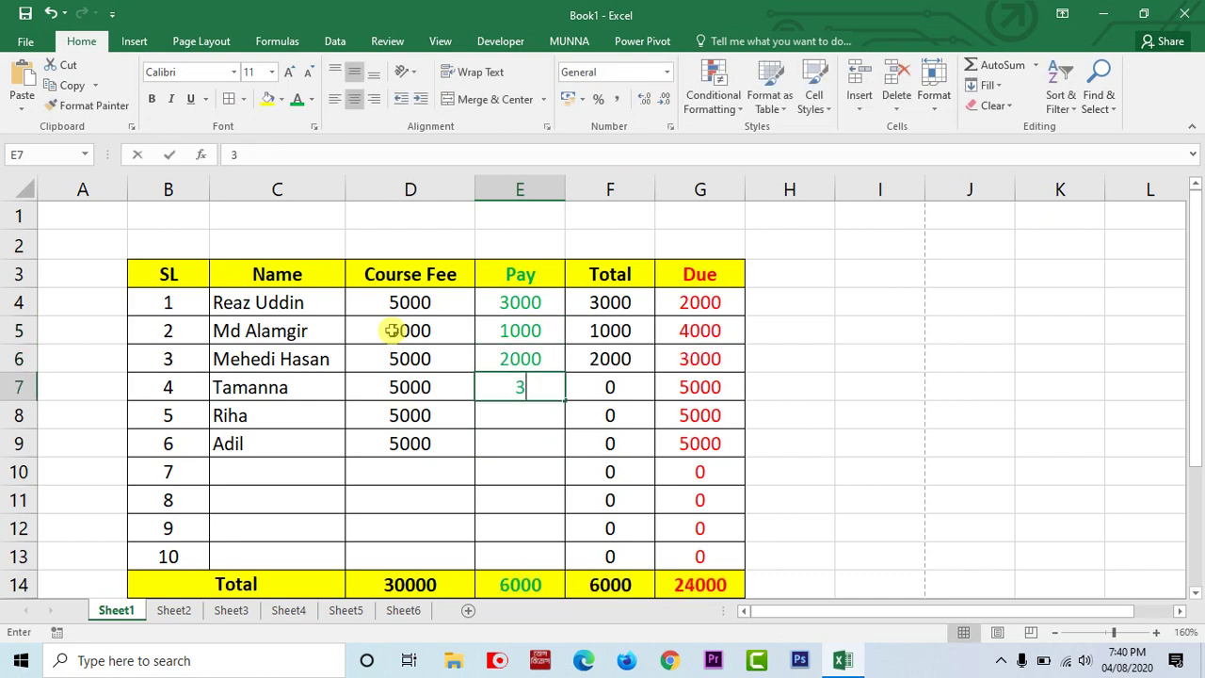
pyautogui.write('000')
pyautogui.press('Return')
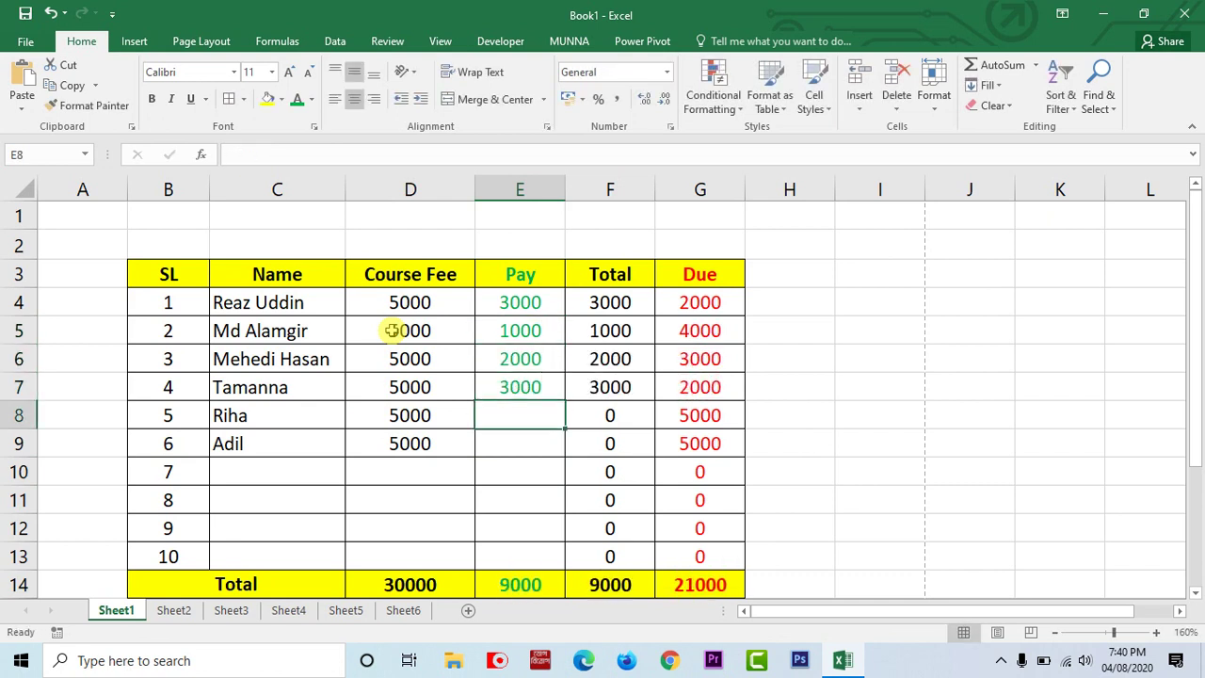
pyautogui.write('5000')
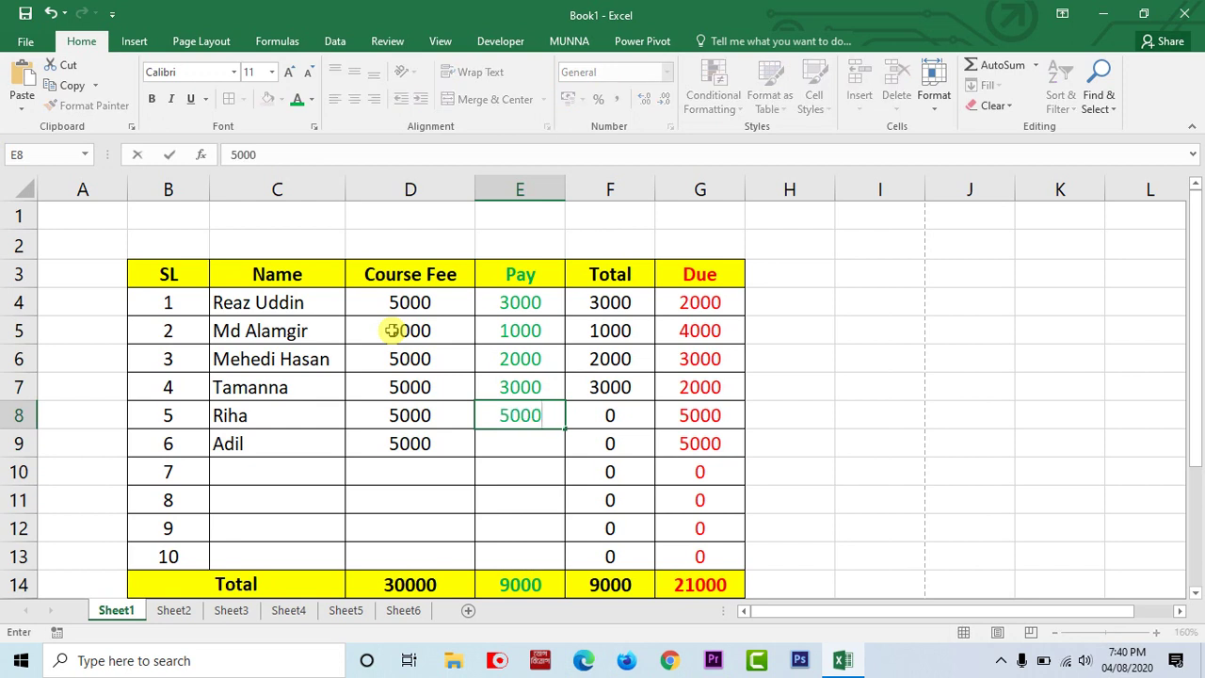
pyautogui.press('Return')
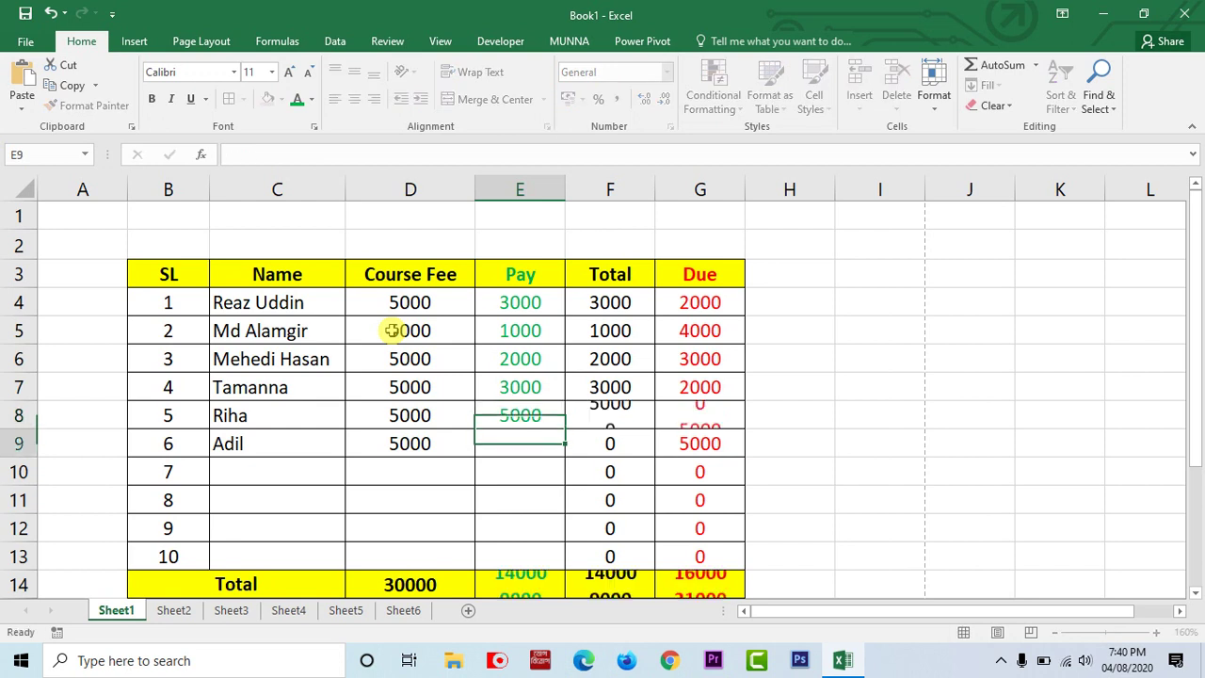
pyautogui.write('1000')
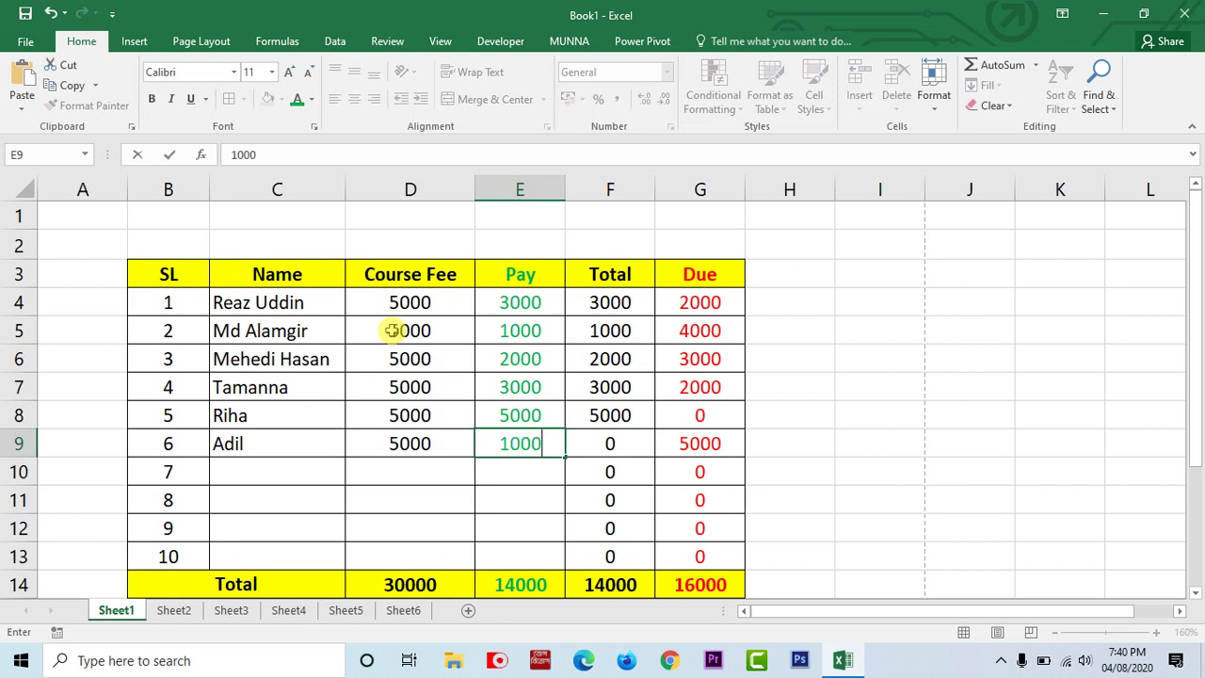
pyautogui.press('Return')
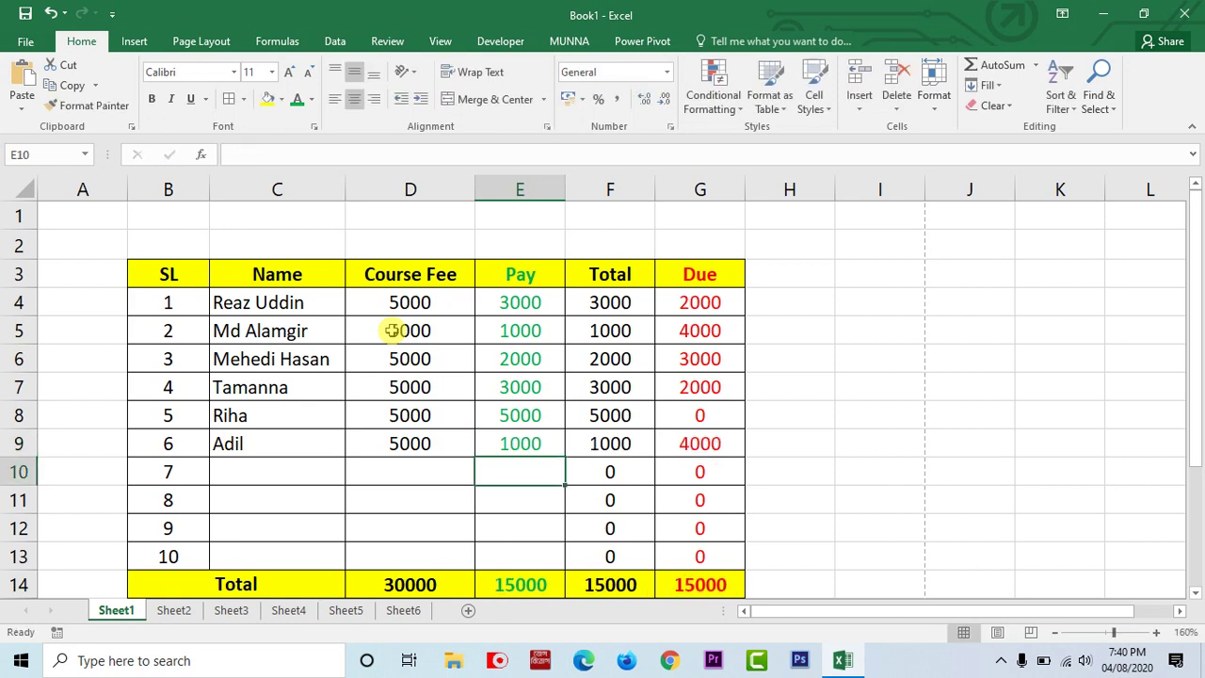
pyautogui.press('Up')
pyautogui.press('Up')
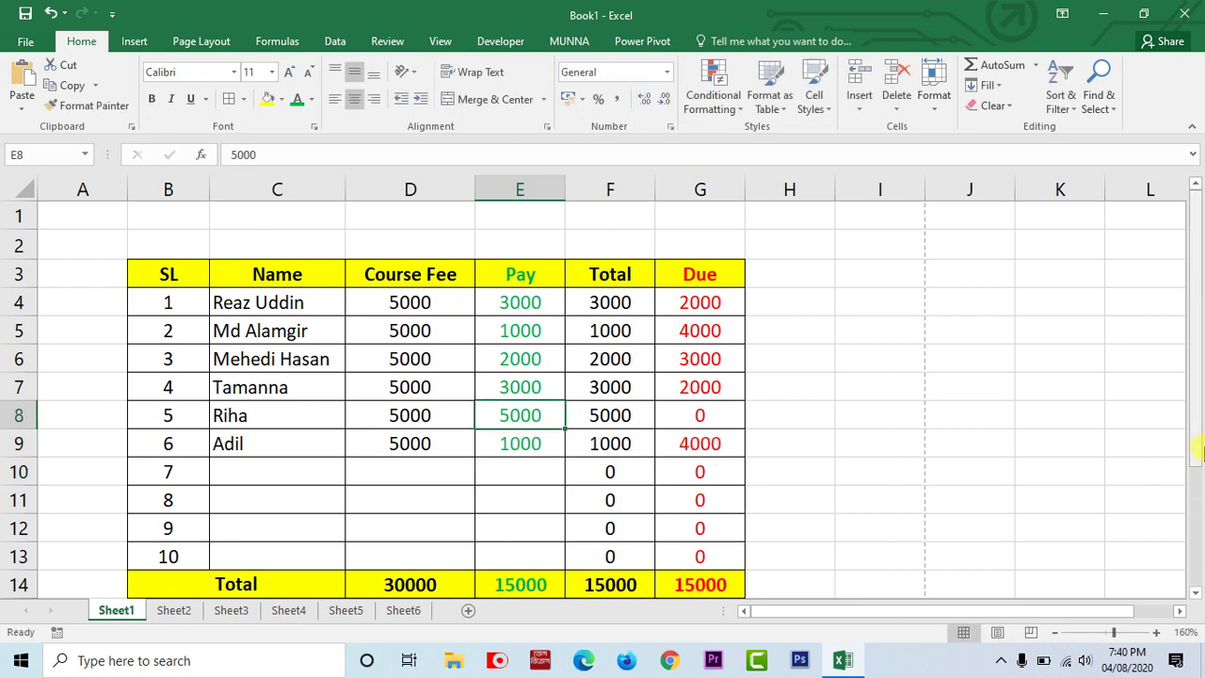
pyautogui.click(1200, 452)
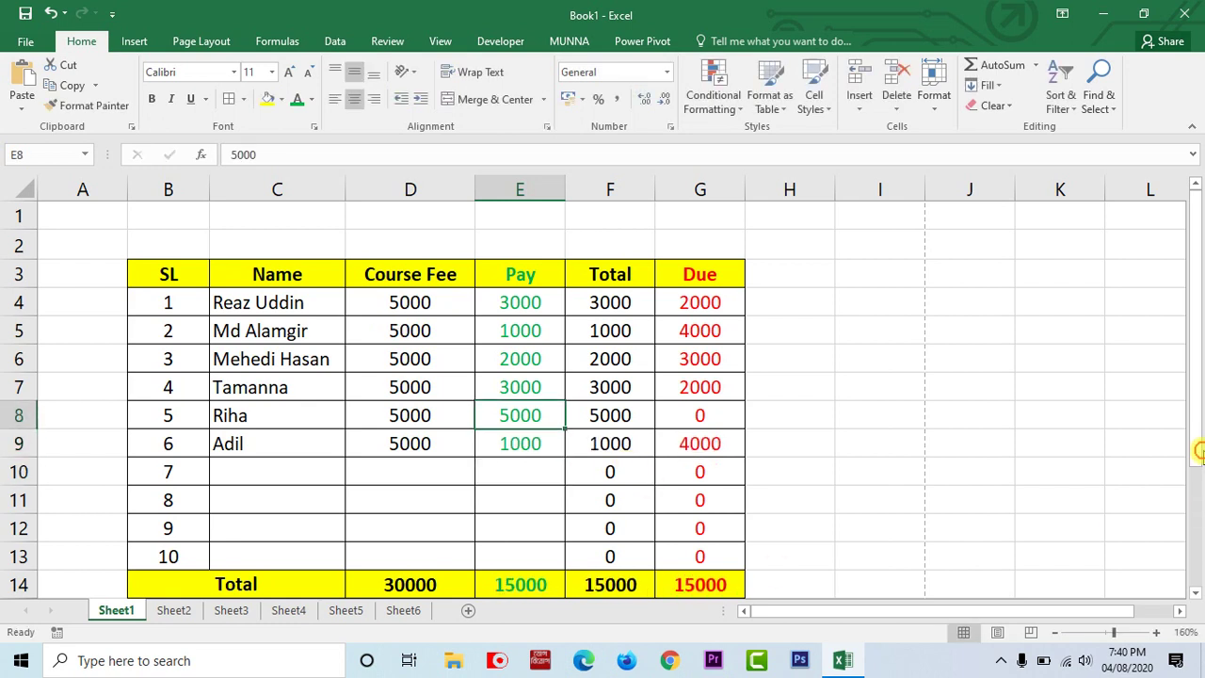
pyautogui.click(415, 587)
pyautogui.click(523, 587)
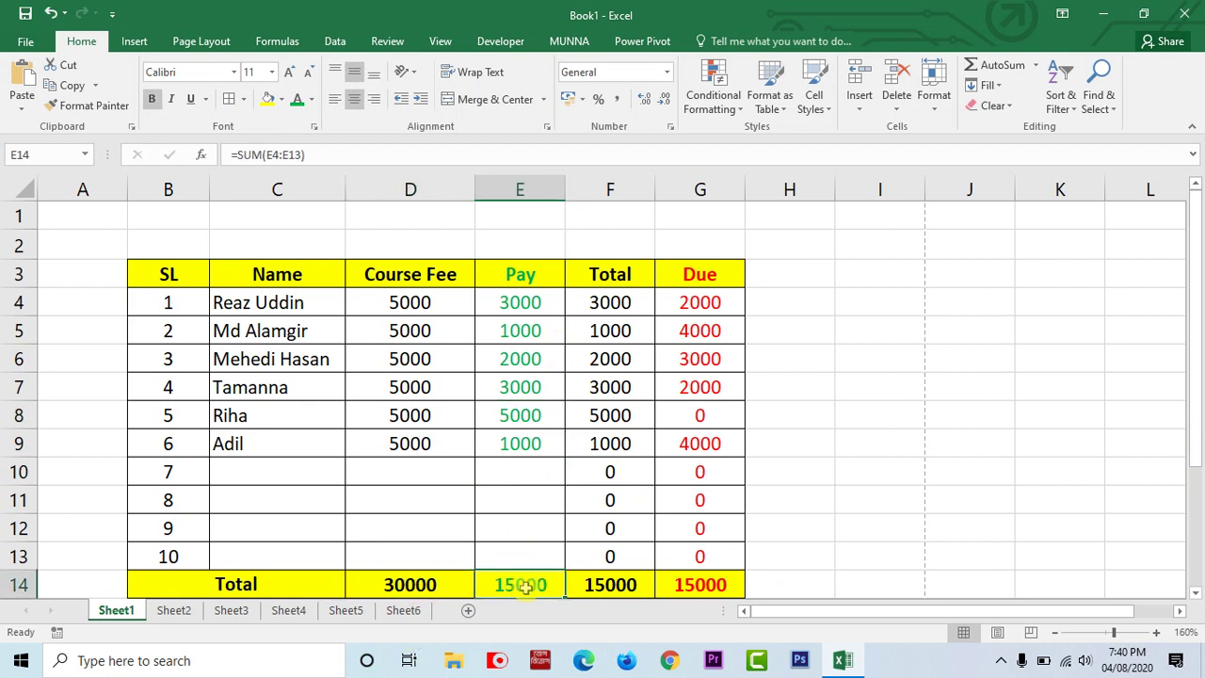
pyautogui.click(610, 588)
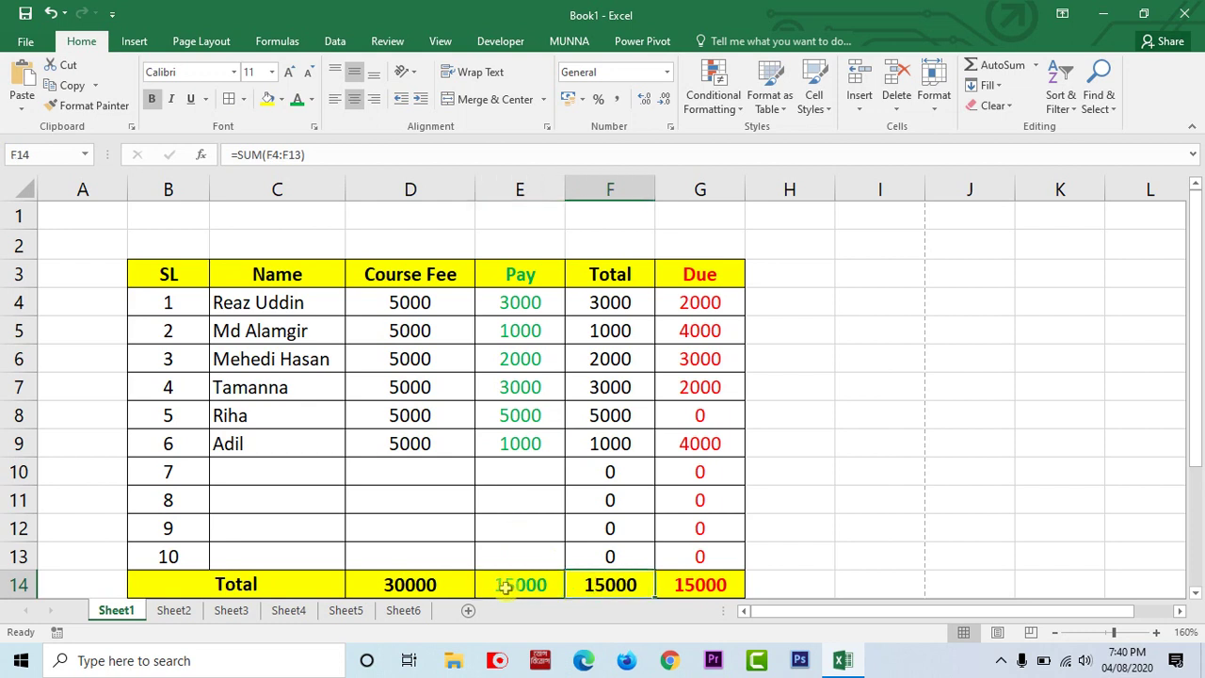
pyautogui.moveTo(505, 586); pyautogui.dragTo(612, 586)
pyautogui.click(604, 585)
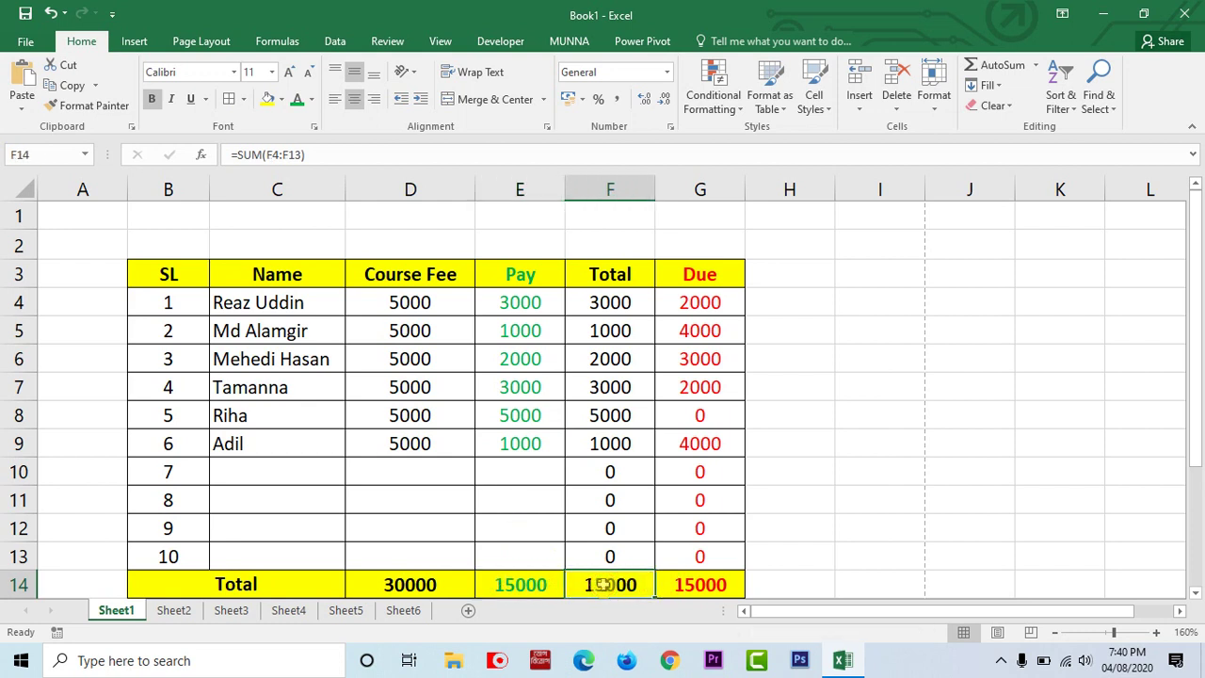
pyautogui.click(706, 584)
pyautogui.moveTo(1195, 435); pyautogui.dragTo(1198, 477)
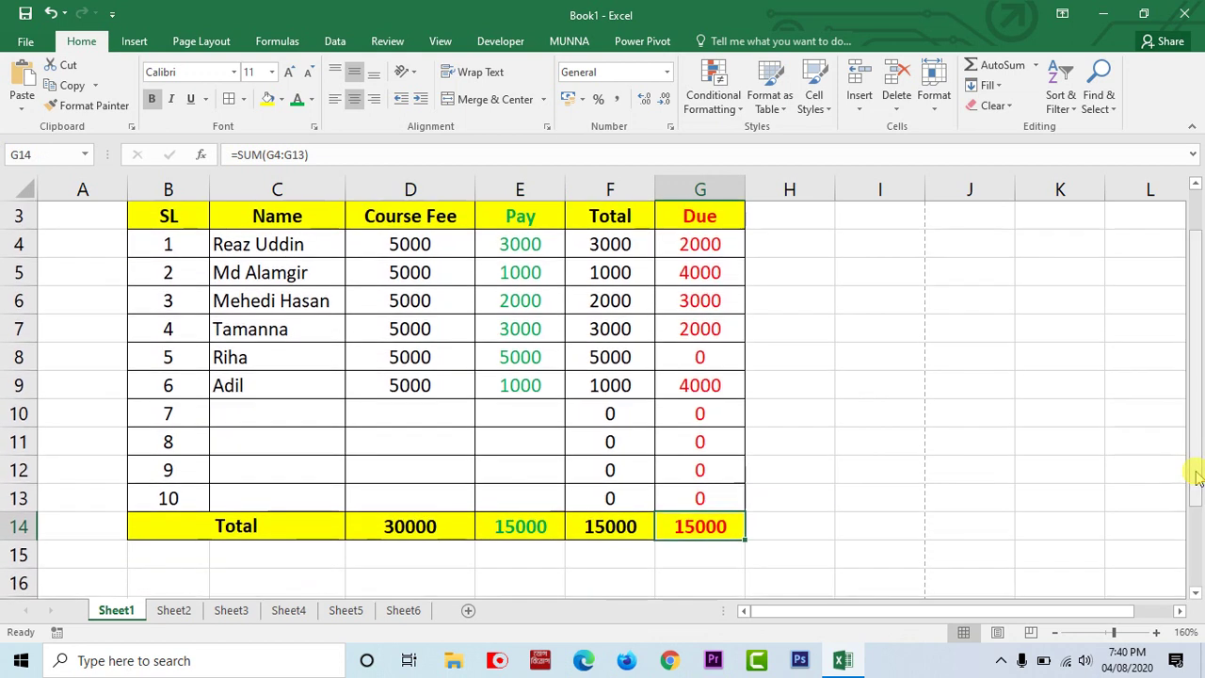
pyautogui.click(749, 532)
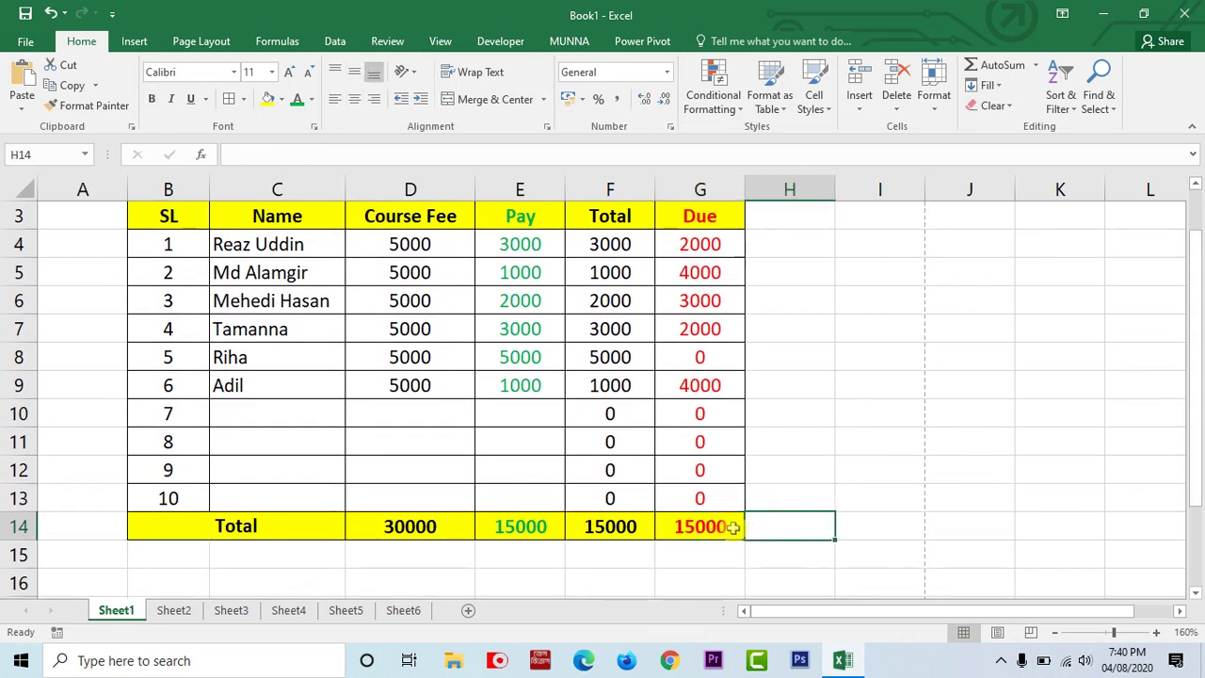
pyautogui.click(694, 529)
pyautogui.moveTo(1196, 494); pyautogui.dragTo(1196, 453)
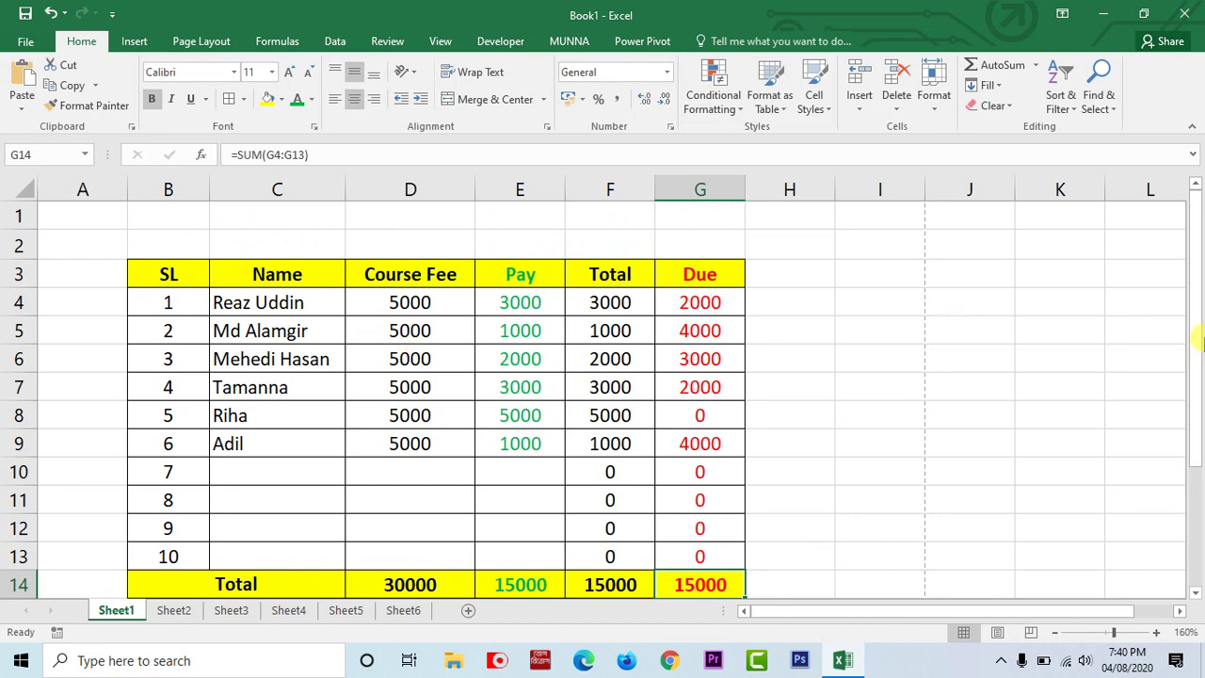
pyautogui.moveTo(1196, 329); pyautogui.dragTo(1196, 331)
pyautogui.moveTo(215, 211); pyautogui.dragTo(706, 243)
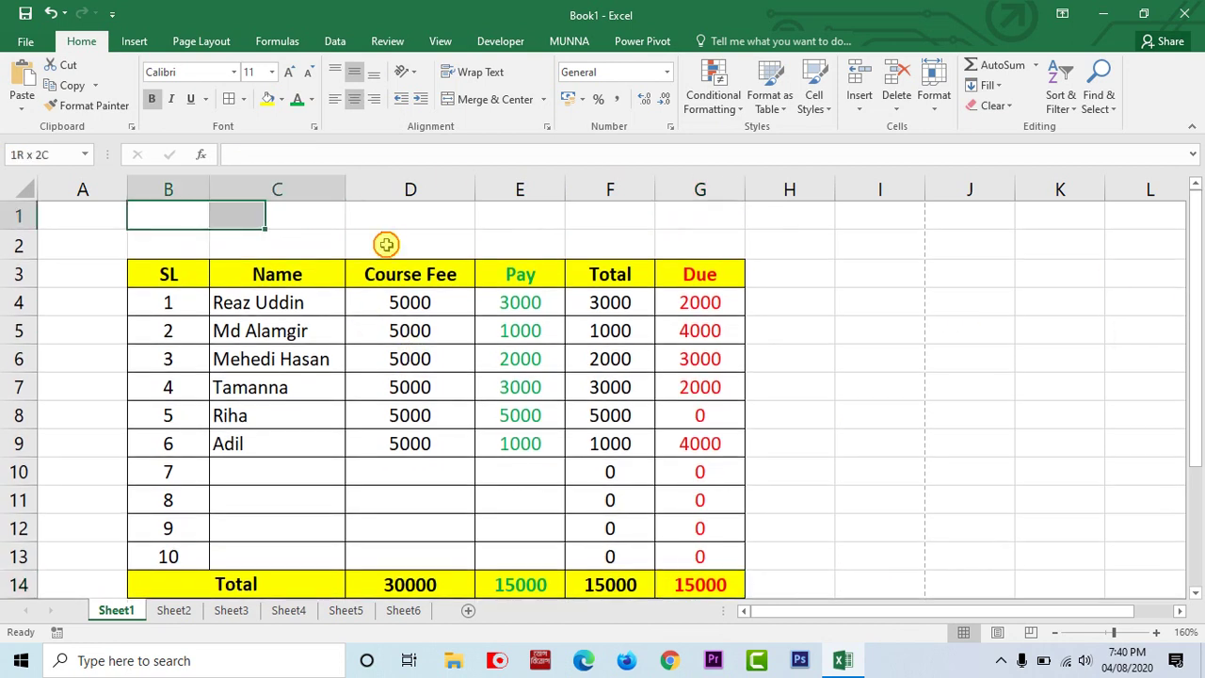
# Merge B1:G2 and type the title 'Today's Information Technology' into it.
pyautogui.click(452, 99)
pyautogui.click(880, 334)
pyautogui.click(539, 211)
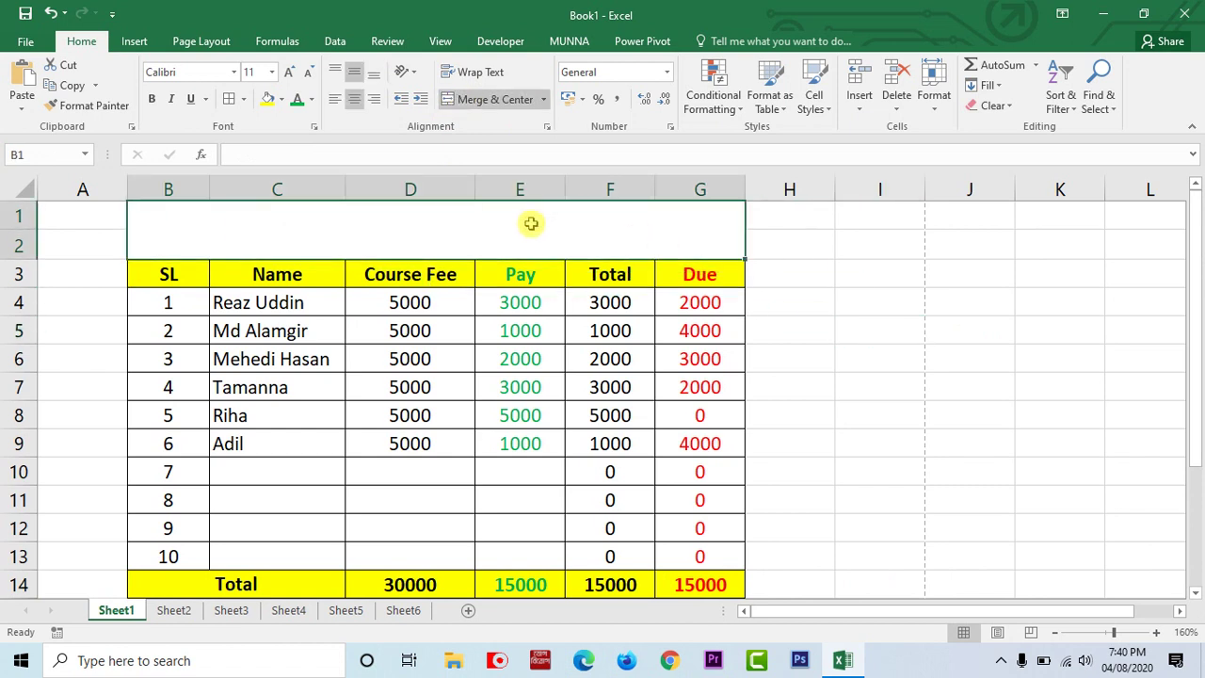
pyautogui.write("Today's ")
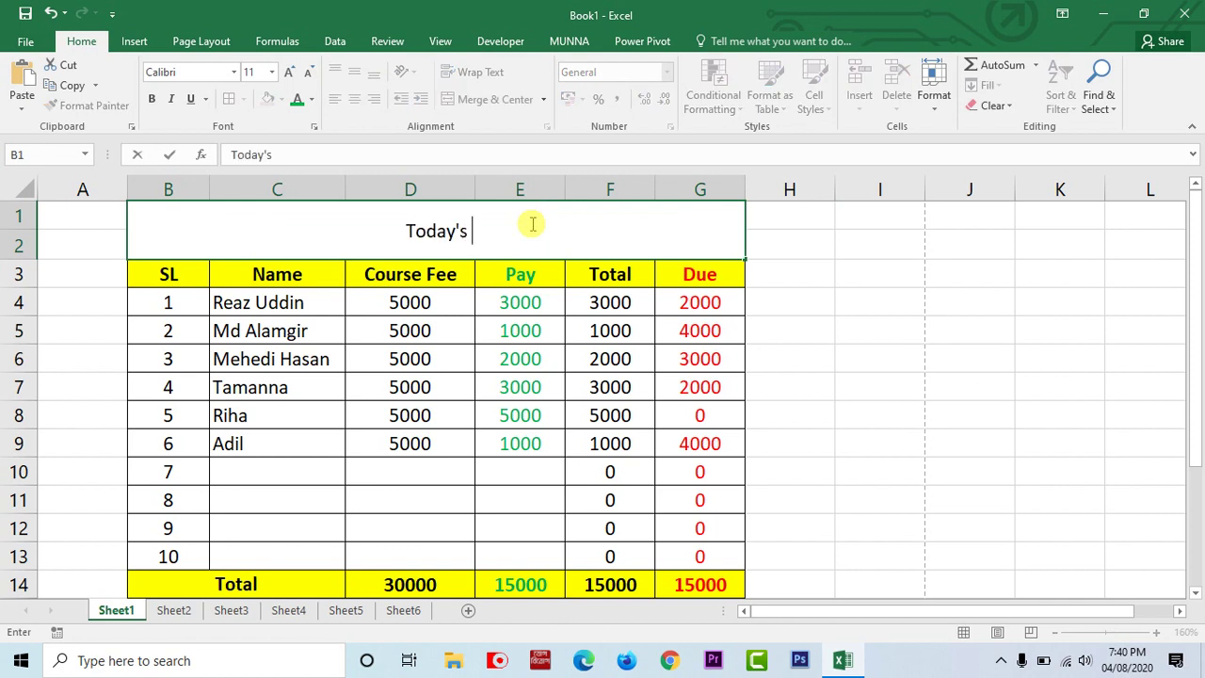
pyautogui.write('Info')
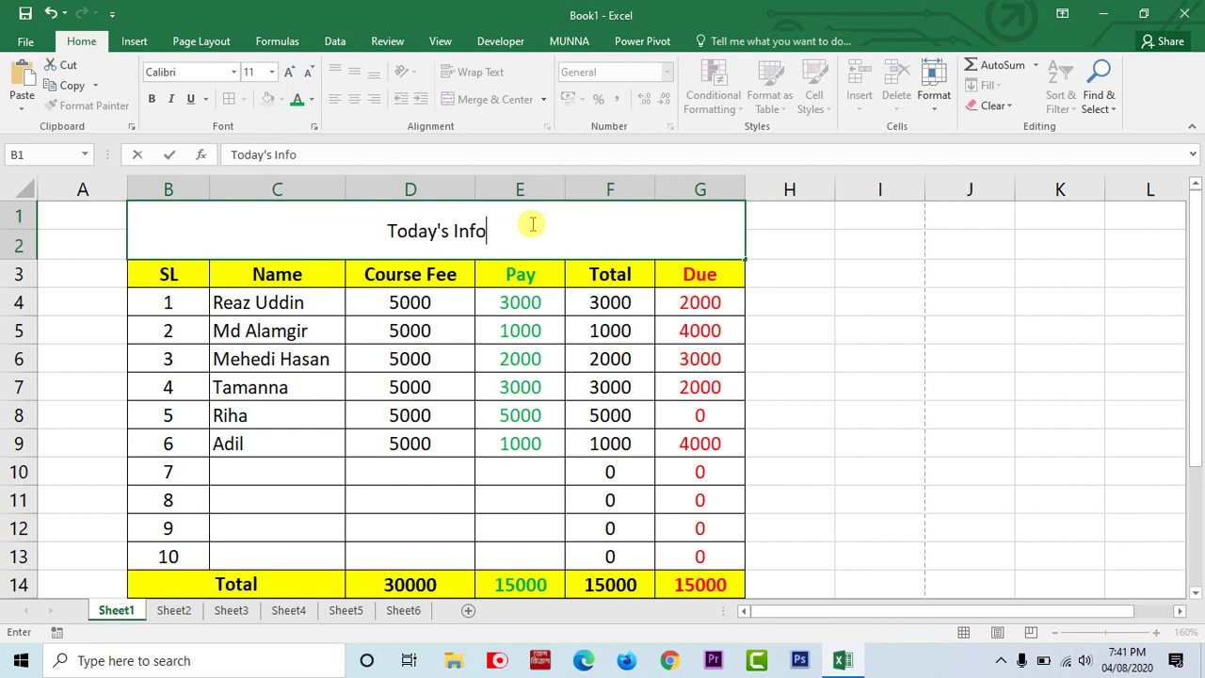
pyautogui.write('rmati')
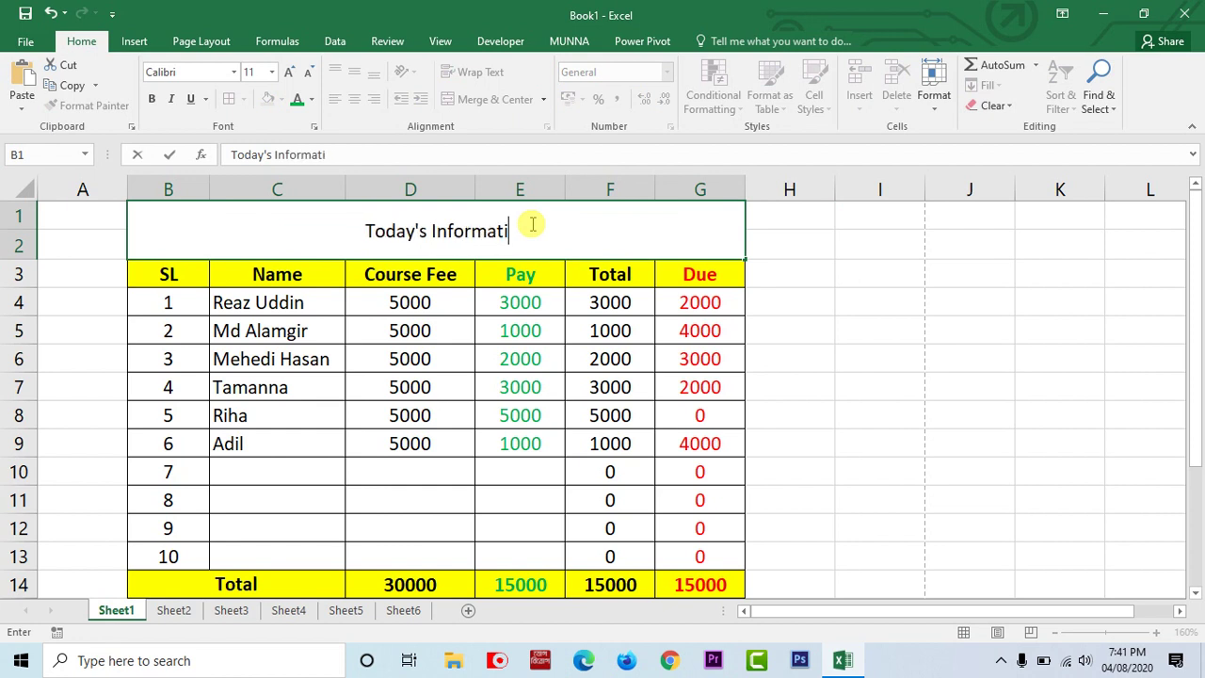
pyautogui.write('on Techno')
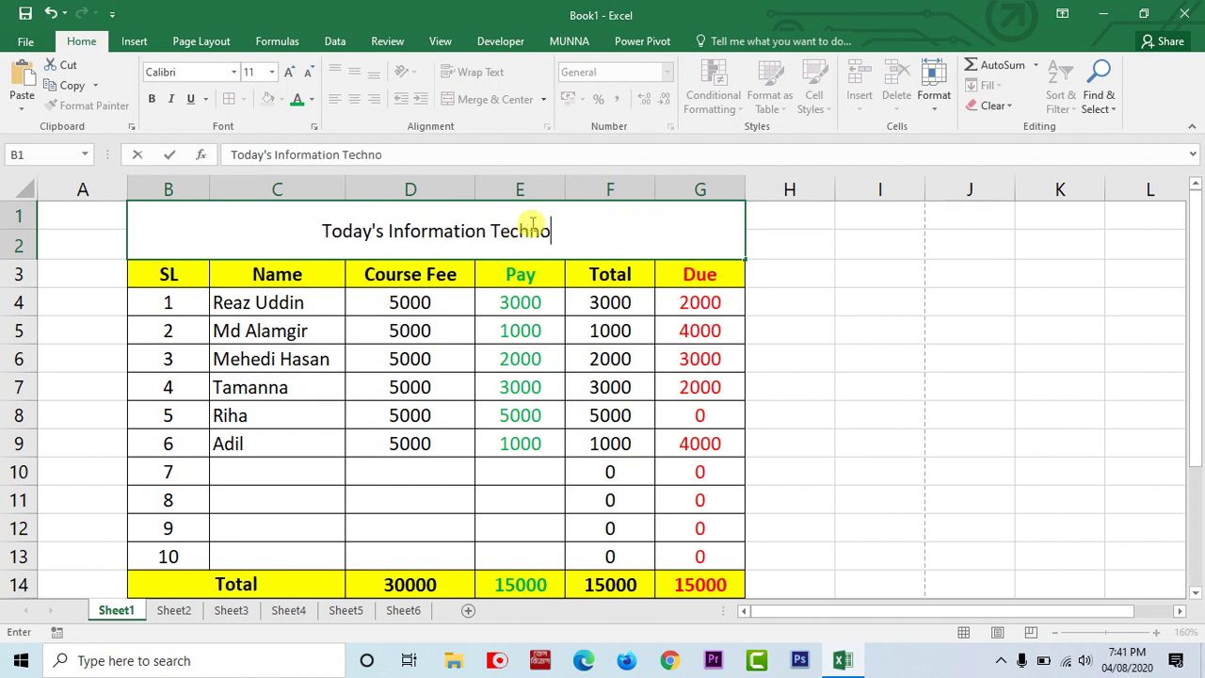
pyautogui.write('logy')
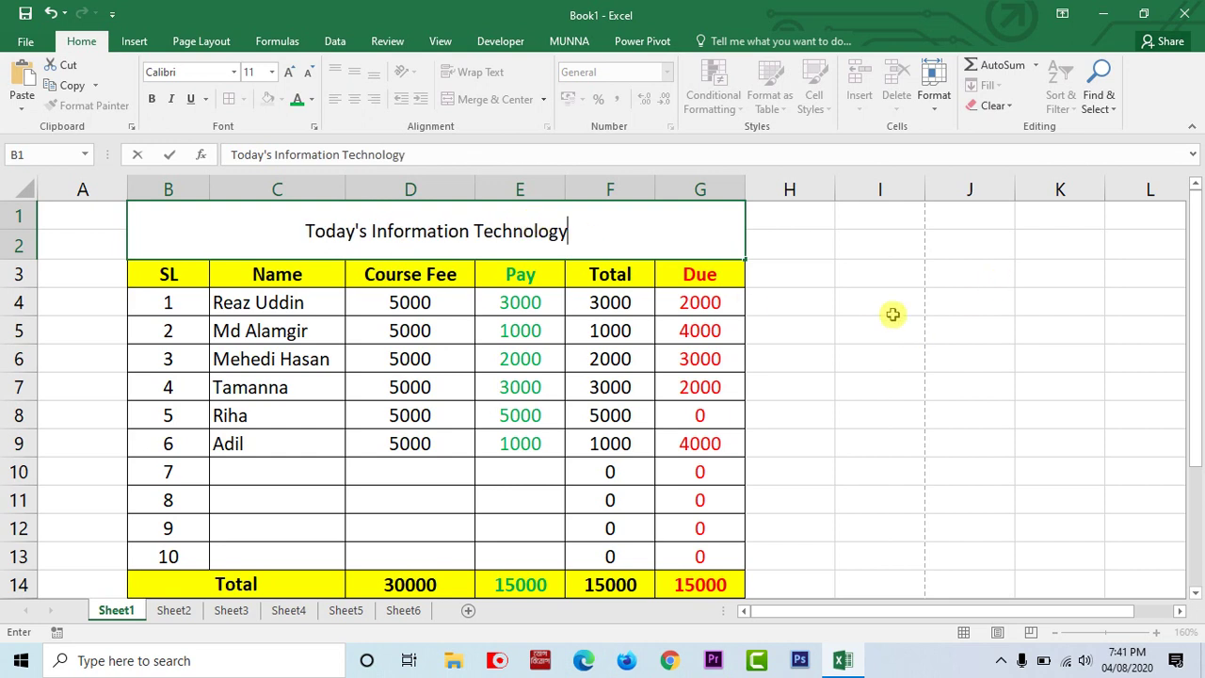
pyautogui.click(789, 331)
# Make the title bold and enlarge its font to 18 point.
pyautogui.click(551, 230)
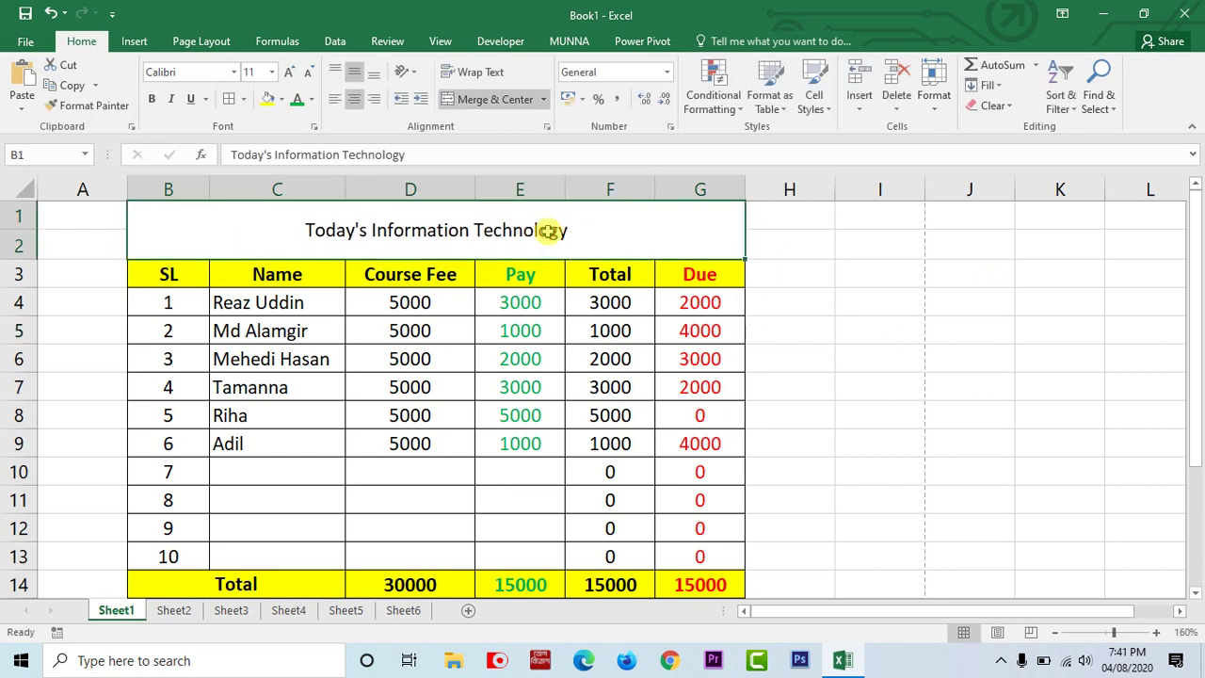
pyautogui.click(154, 102)
pyautogui.click(290, 73)
pyautogui.click(290, 73)
pyautogui.click(290, 73)
pyautogui.click(290, 74)
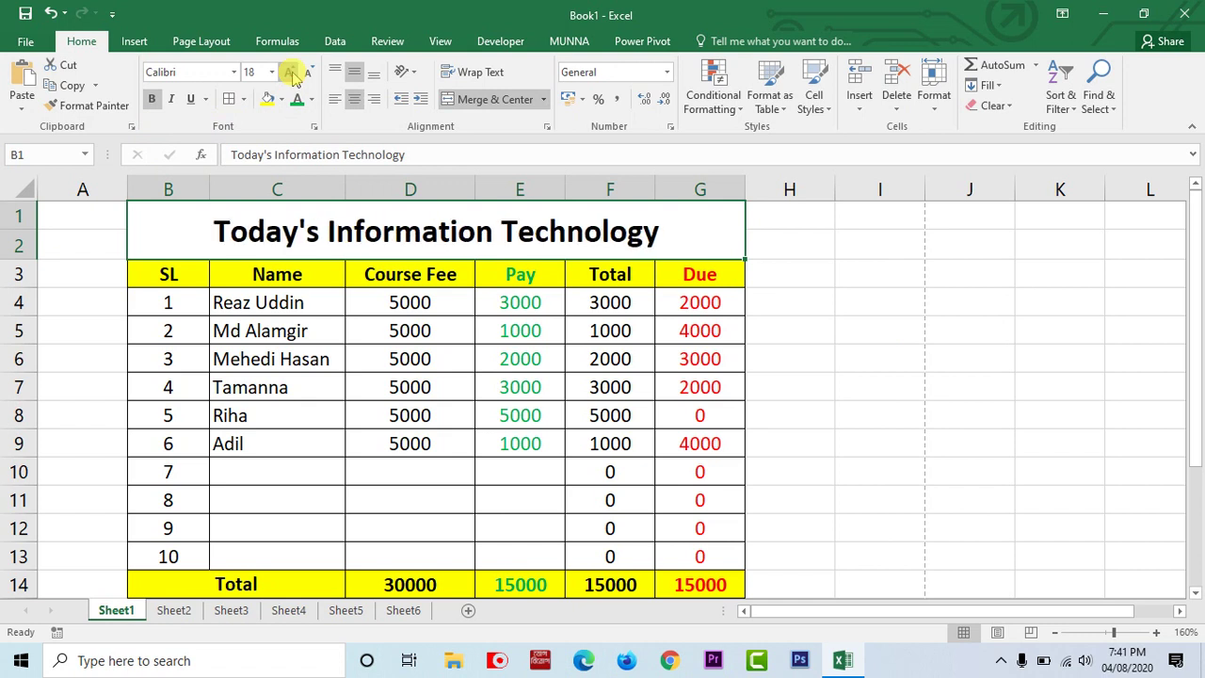
# Set the title's font colour to Red, then select the table from the SL header to row 13.
pyautogui.click(918, 351)
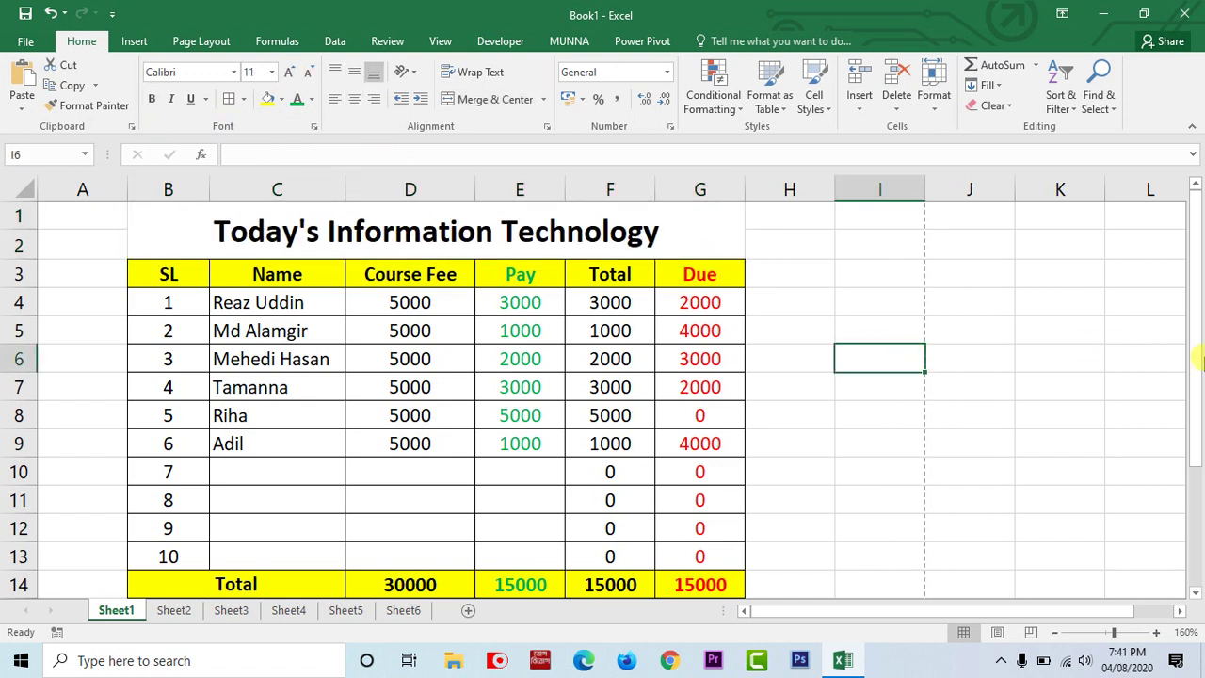
pyautogui.moveTo(1193, 358)
pyautogui.mouseDown()
pyautogui.moveTo(1194, 408)
pyautogui.moveTo(1193, 372)
pyautogui.mouseUp()
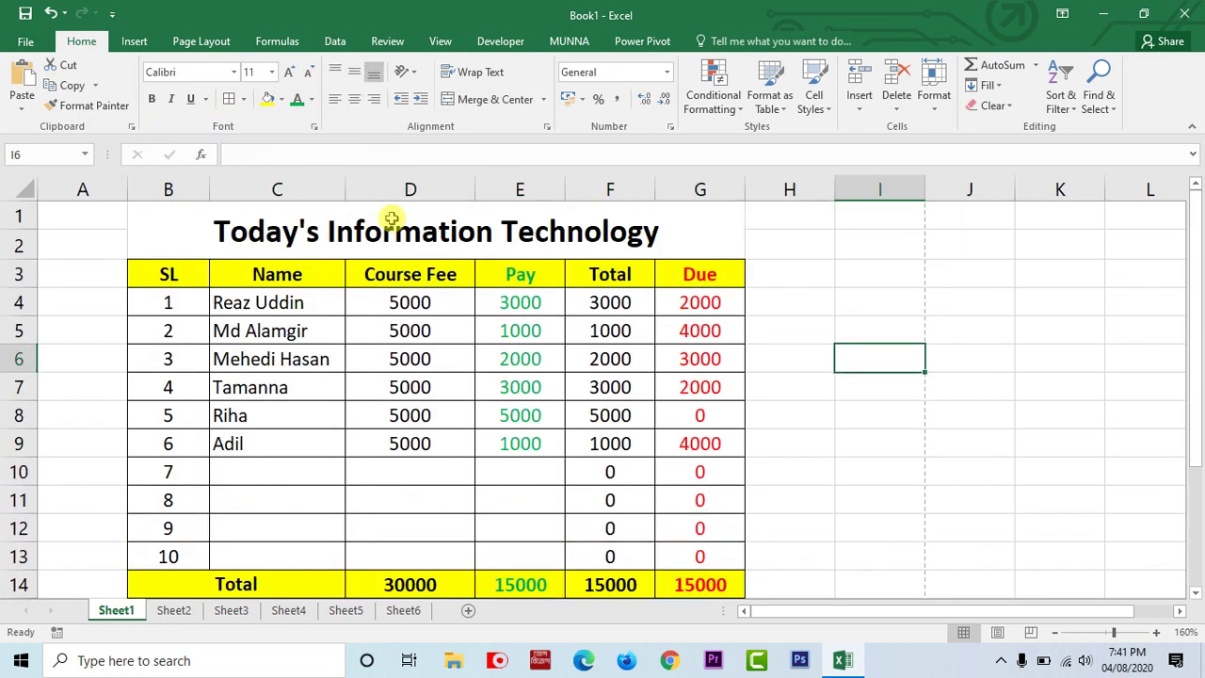
pyautogui.click(332, 220)
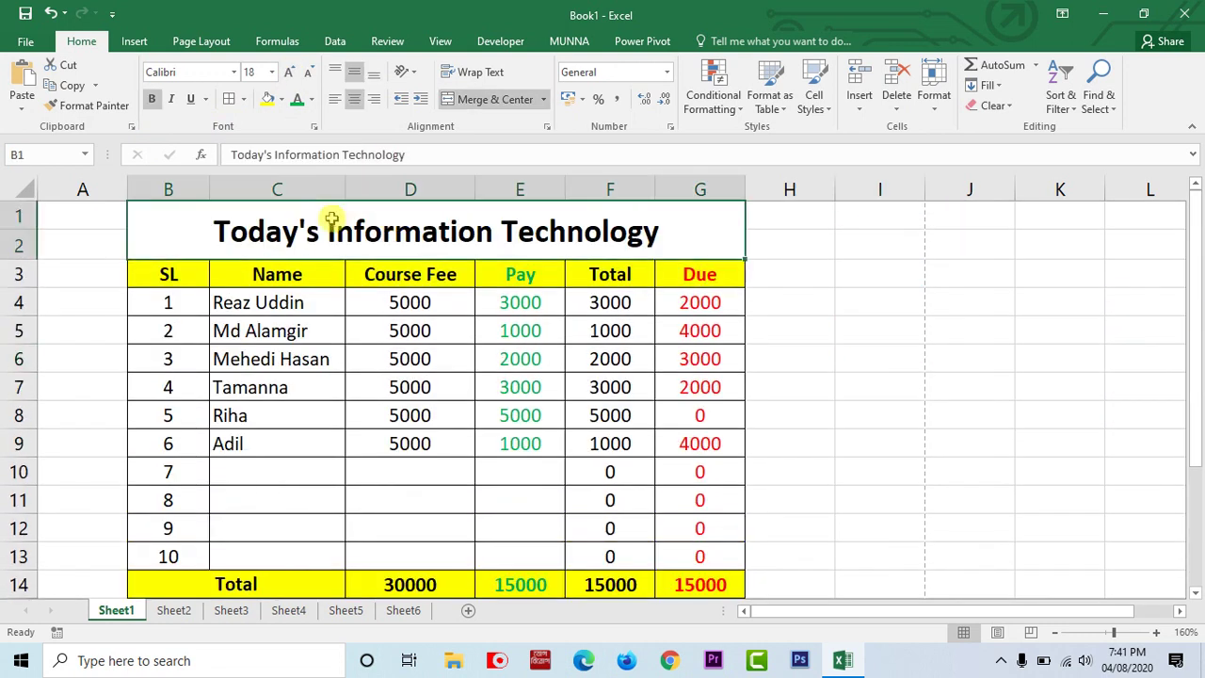
pyautogui.click(312, 99)
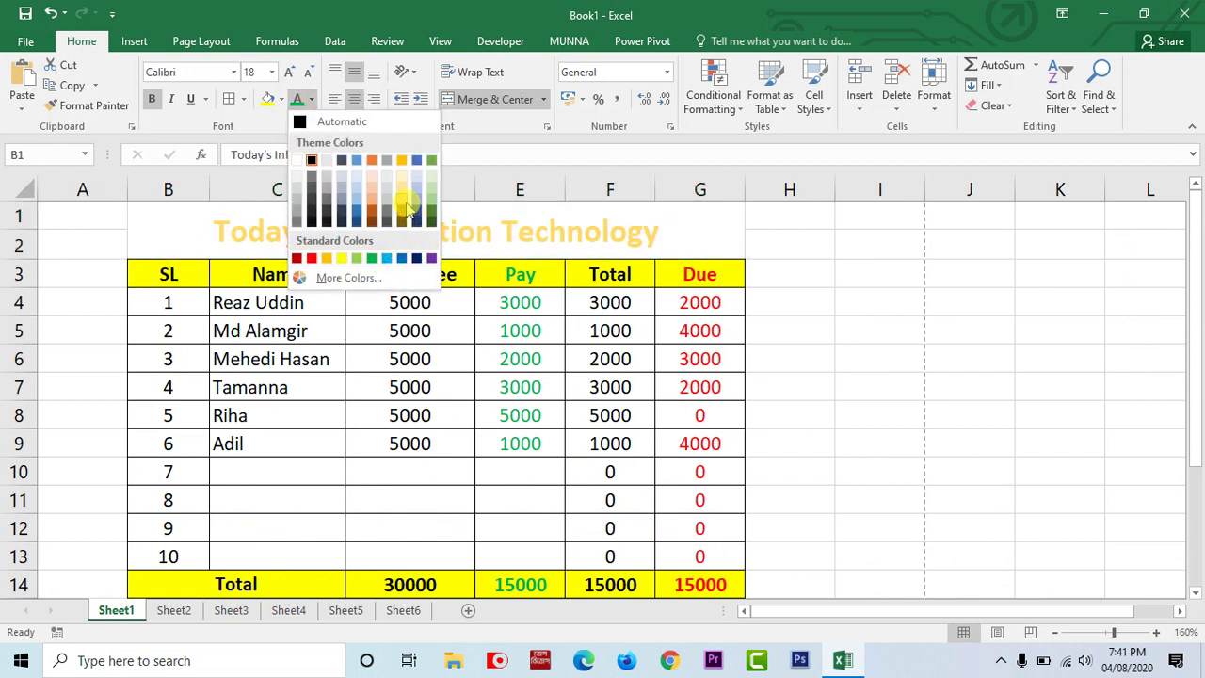
pyautogui.click(311, 259)
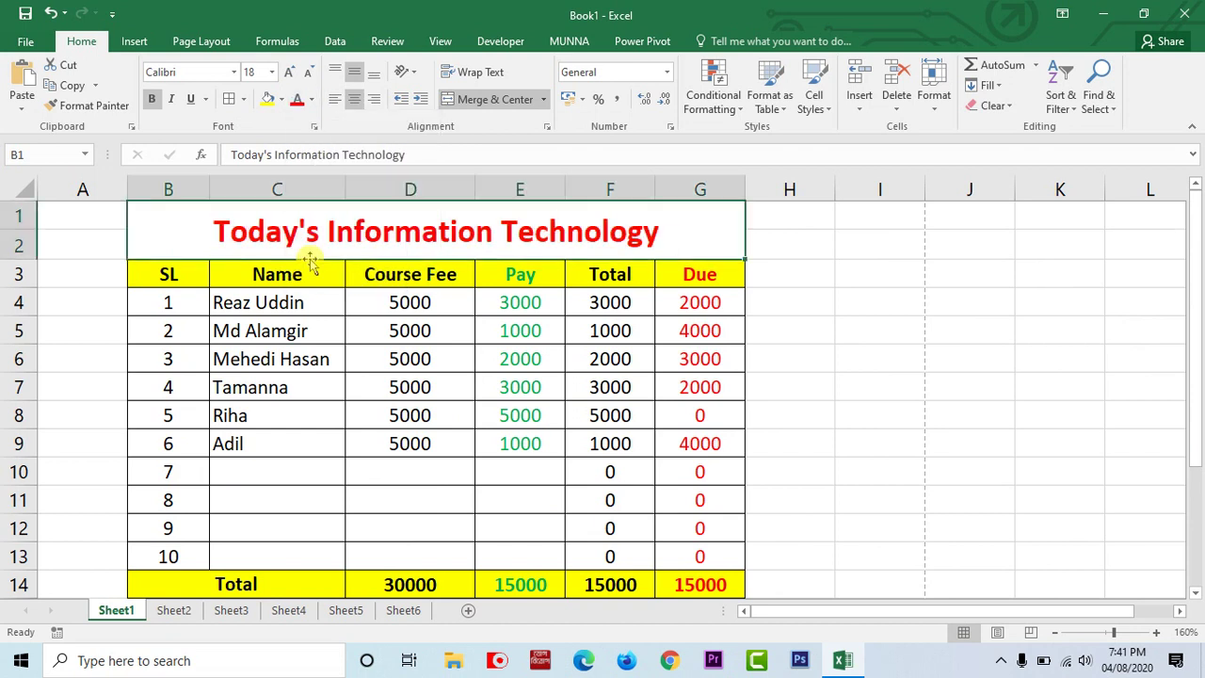
pyautogui.click(879, 386)
pyautogui.click(165, 275)
pyautogui.moveTo(311, 308)
pyautogui.mouseDown()
pyautogui.moveTo(702, 571)
pyautogui.moveTo(699, 581)
pyautogui.mouseUp()
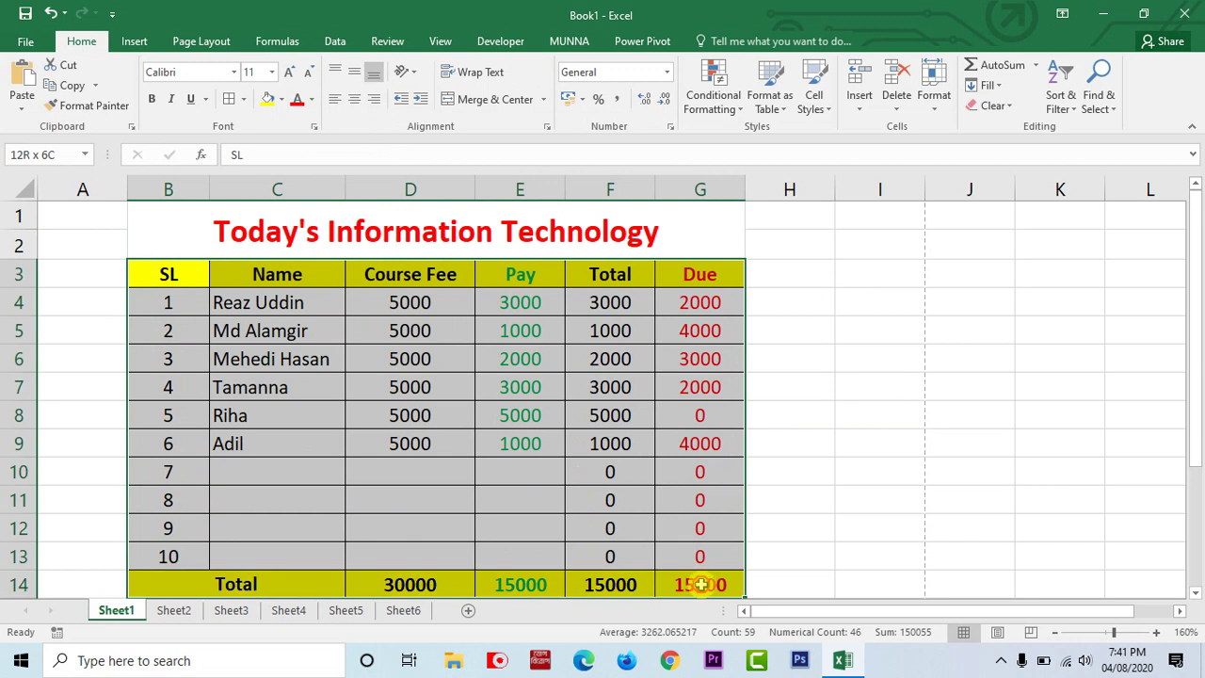
# Apply an Outline border to the table B3:G14 through Format Cells > Border.
pyautogui.click(815, 384)
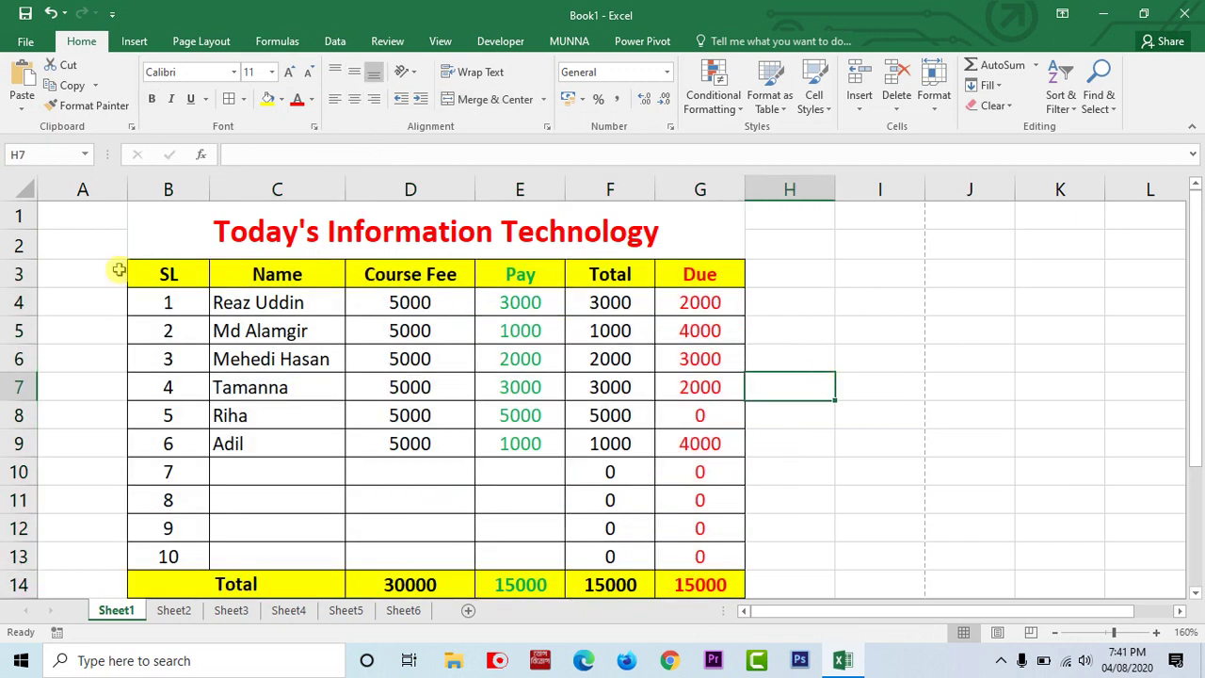
pyautogui.moveTo(132, 273)
pyautogui.mouseDown()
pyautogui.moveTo(679, 565)
pyautogui.moveTo(678, 581)
pyautogui.mouseUp()
pyautogui.rightClick(604, 506)
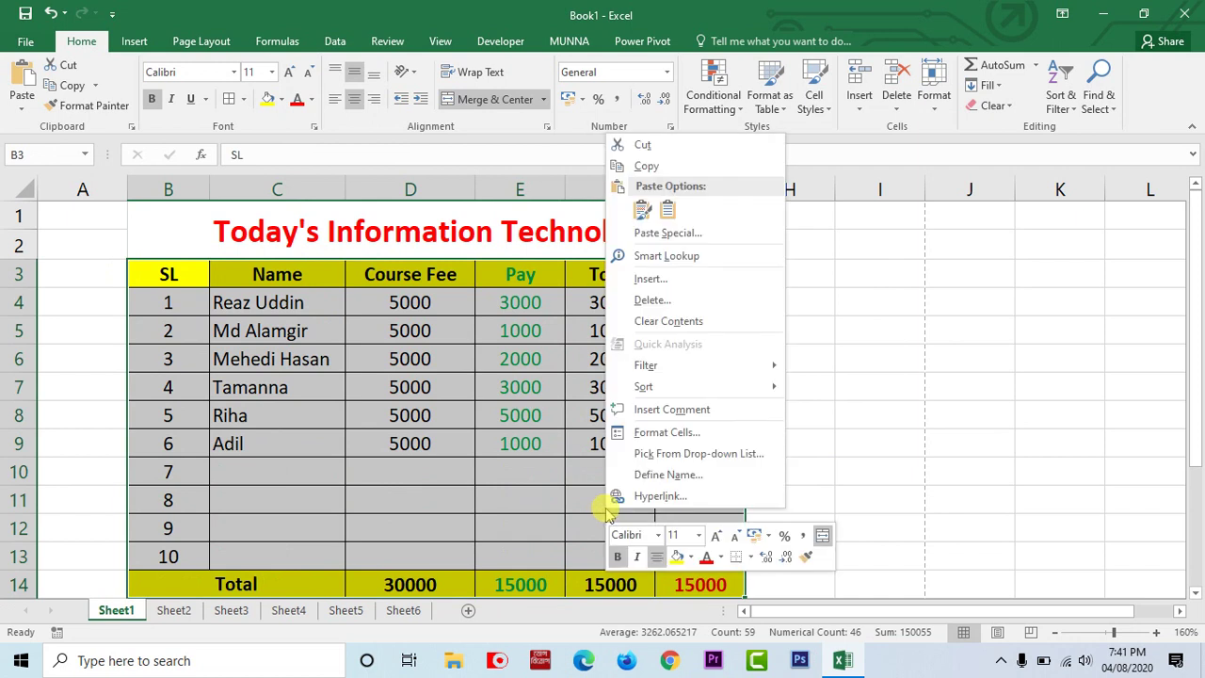
pyautogui.click(686, 431)
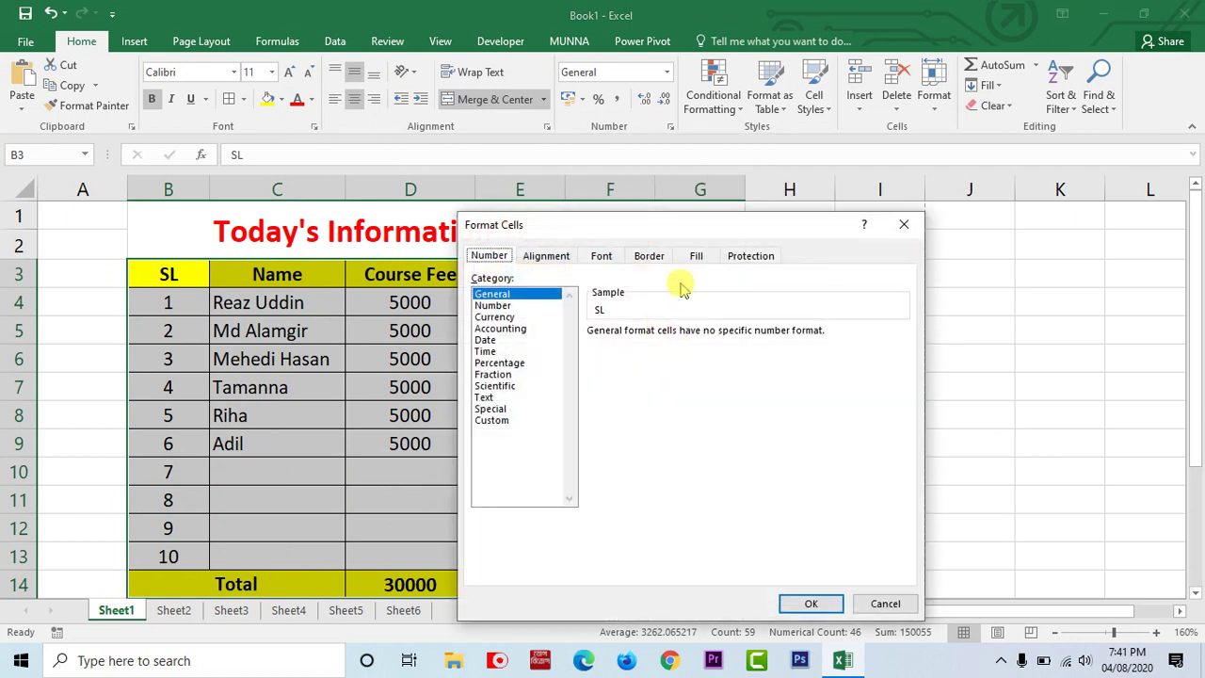
pyautogui.click(650, 256)
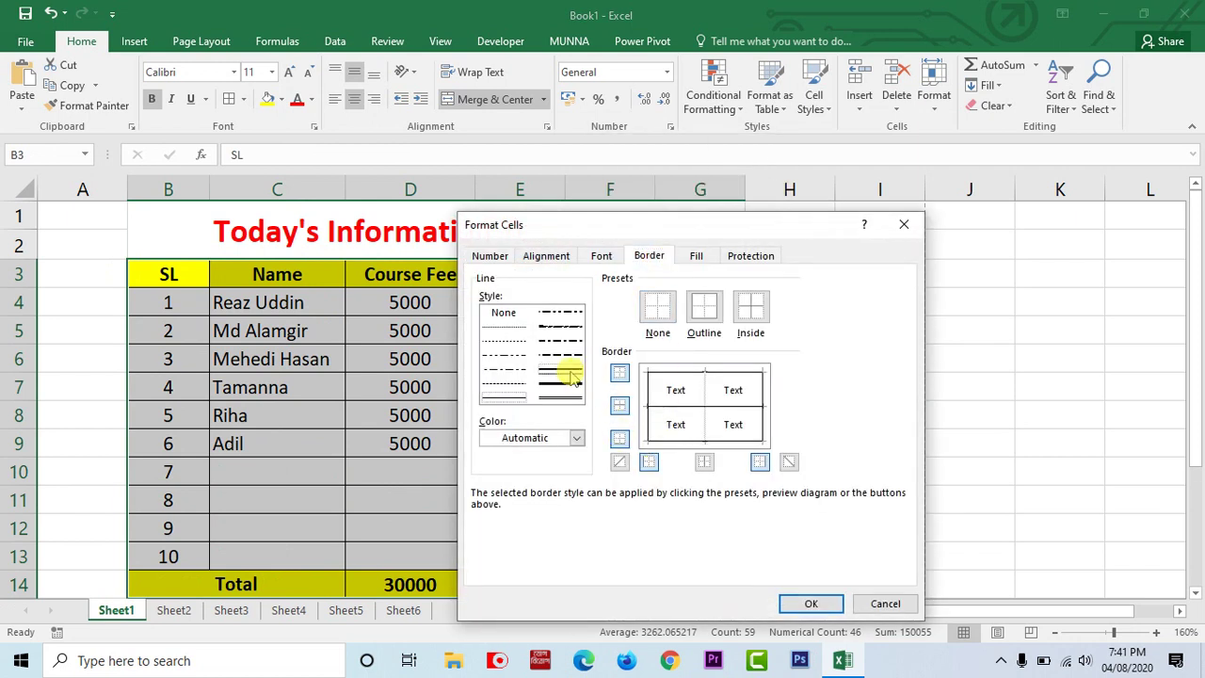
pyautogui.click(705, 306)
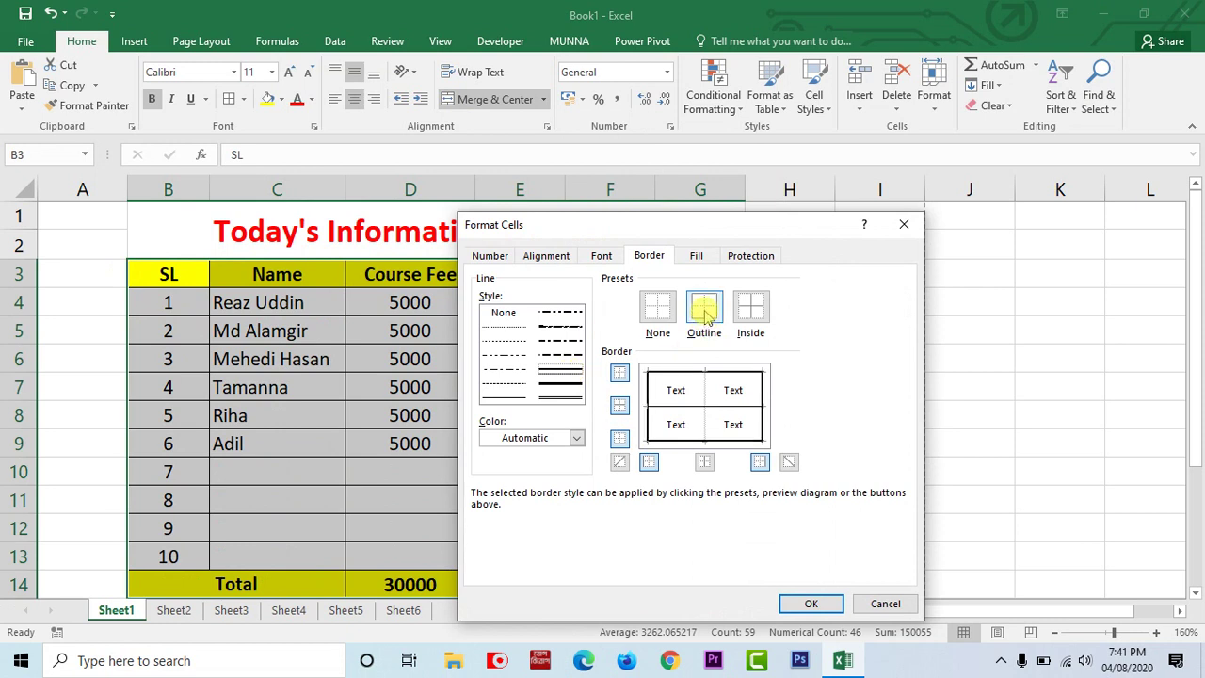
pyautogui.click(810, 604)
pyautogui.click(872, 357)
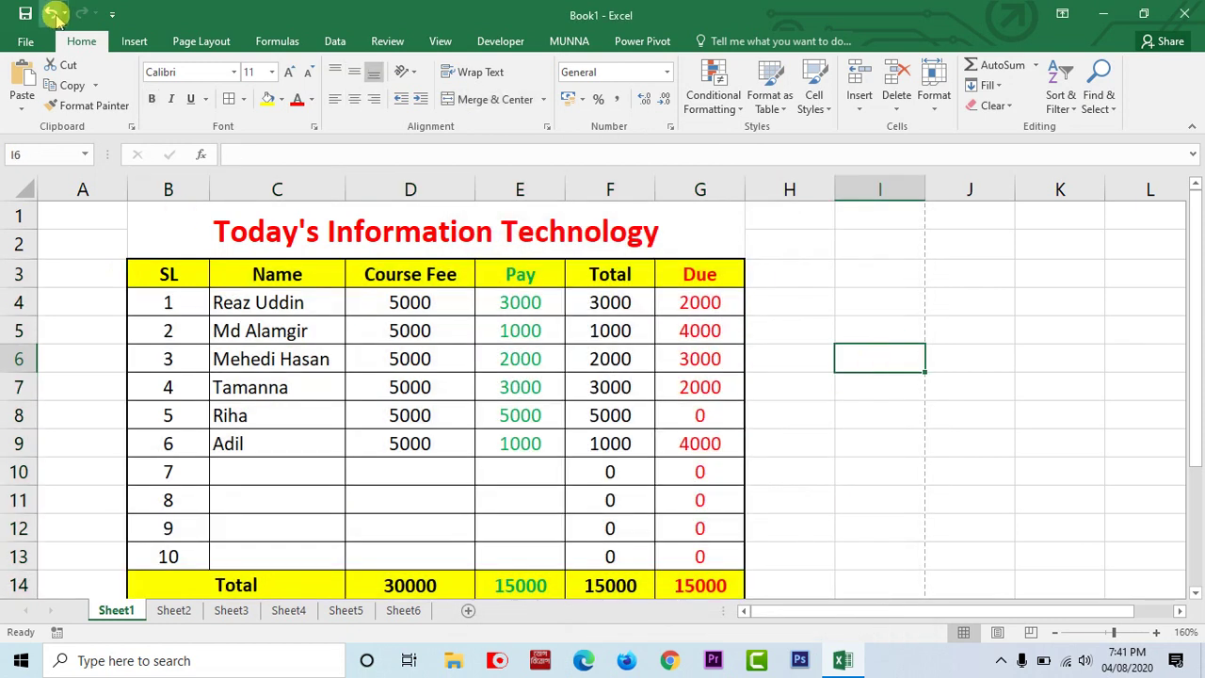
pyautogui.click(796, 409)
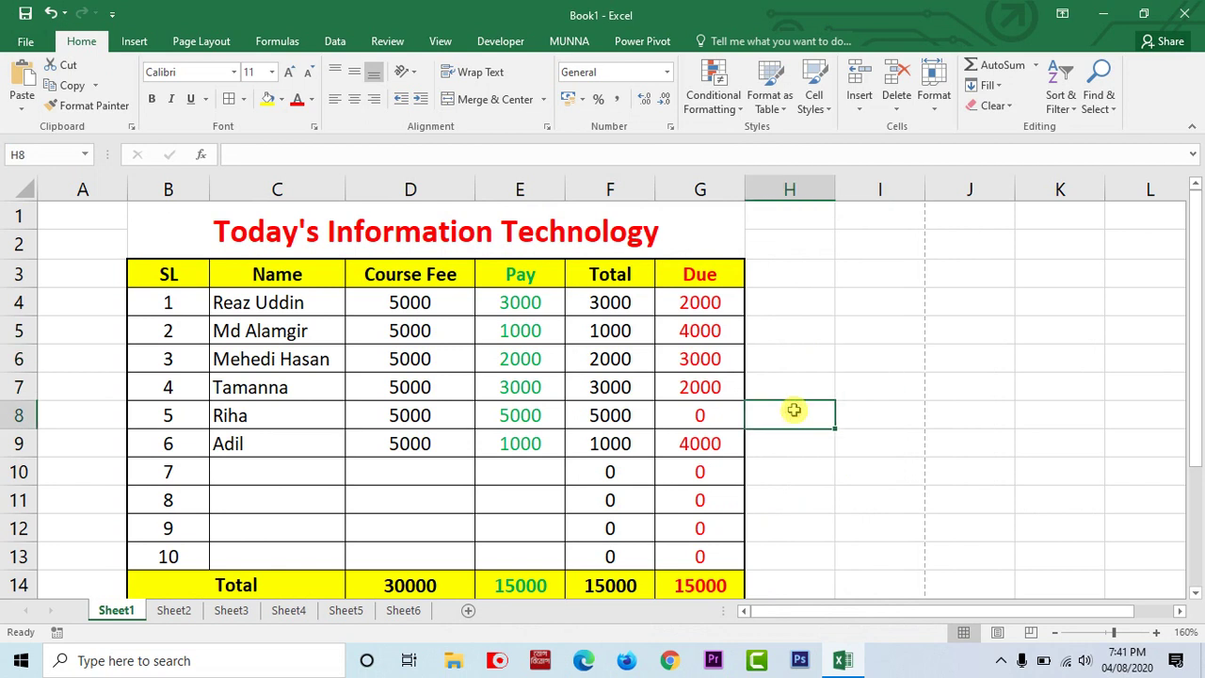
pyautogui.moveTo(1195, 336)
pyautogui.mouseDown()
pyautogui.moveTo(1196, 464)
pyautogui.moveTo(1198, 249)
pyautogui.mouseUp()
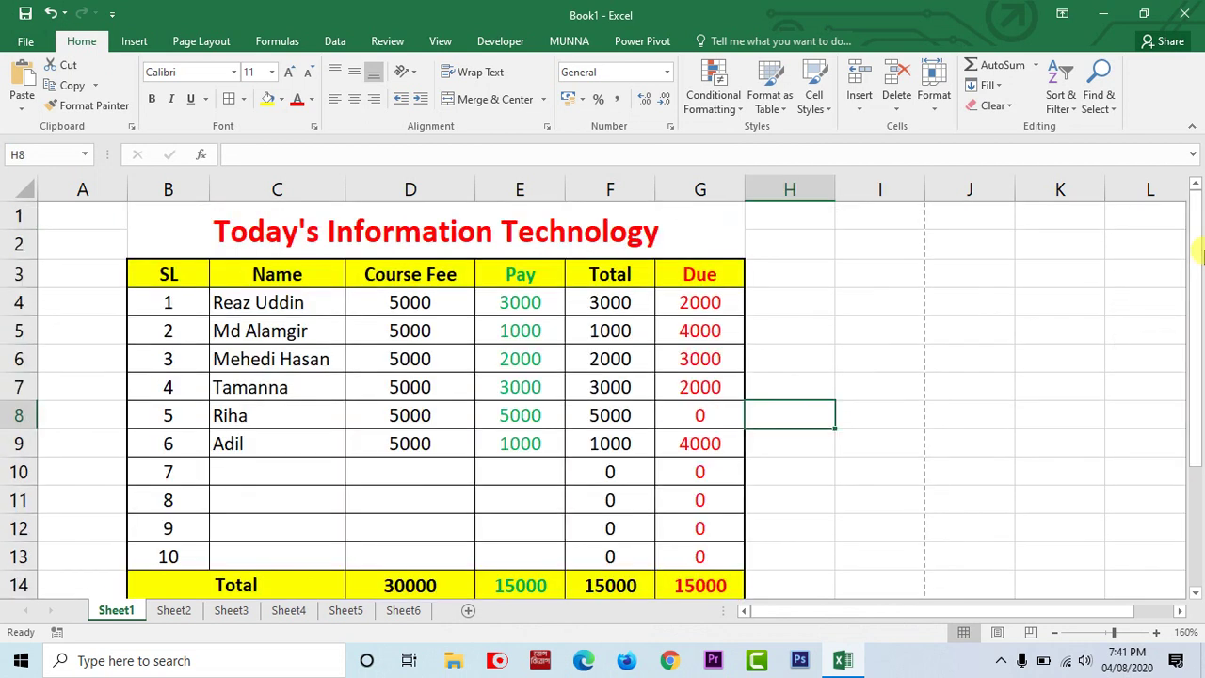
# Use Save As > Browse to save the workbook to Documents under the name 'Class 1'.
pyautogui.click(26, 41)
pyautogui.click(27, 183)
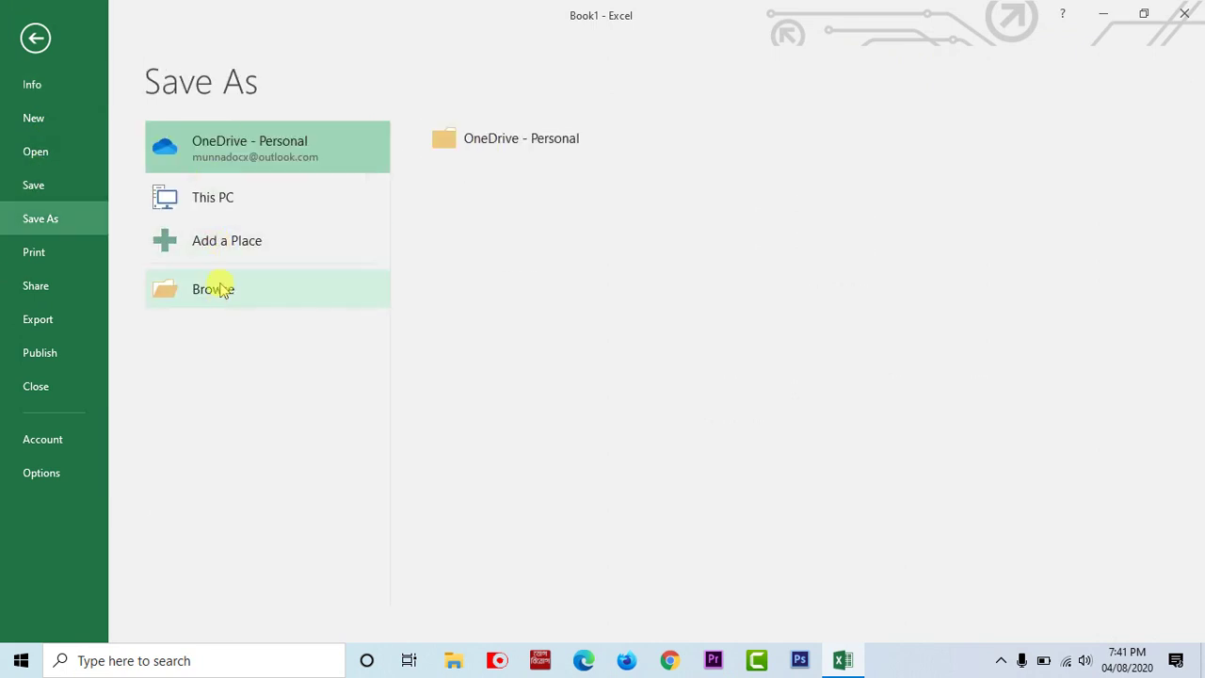
pyautogui.click(216, 291)
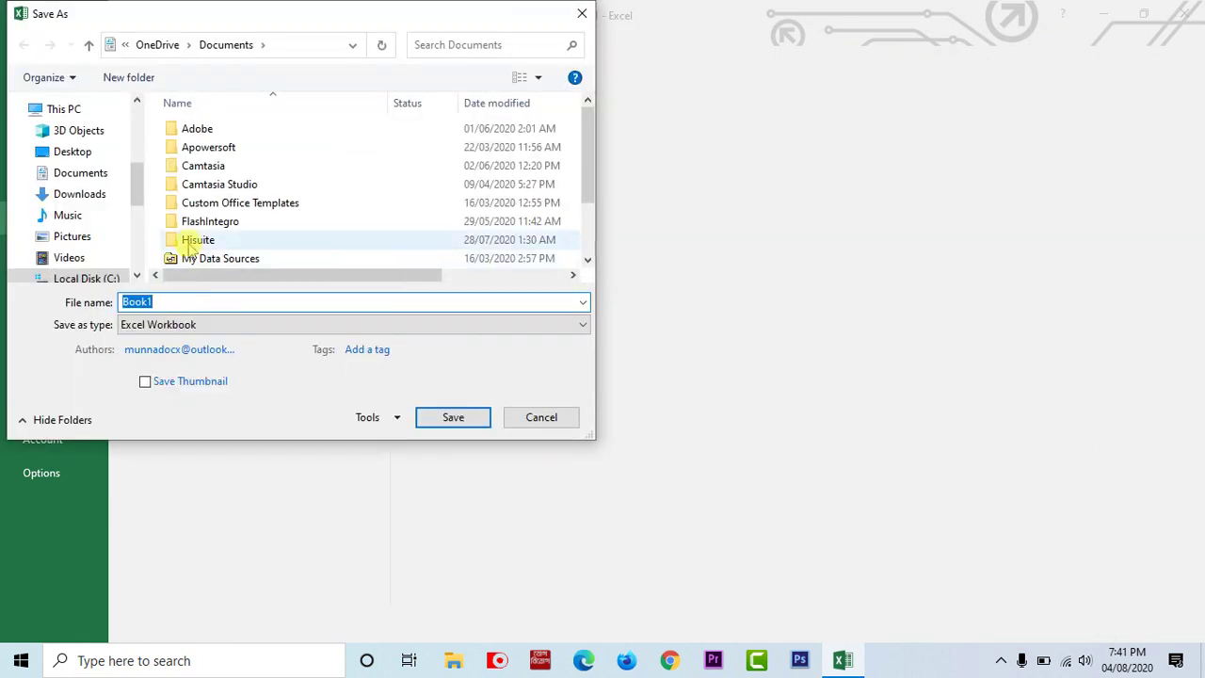
pyautogui.click(87, 175)
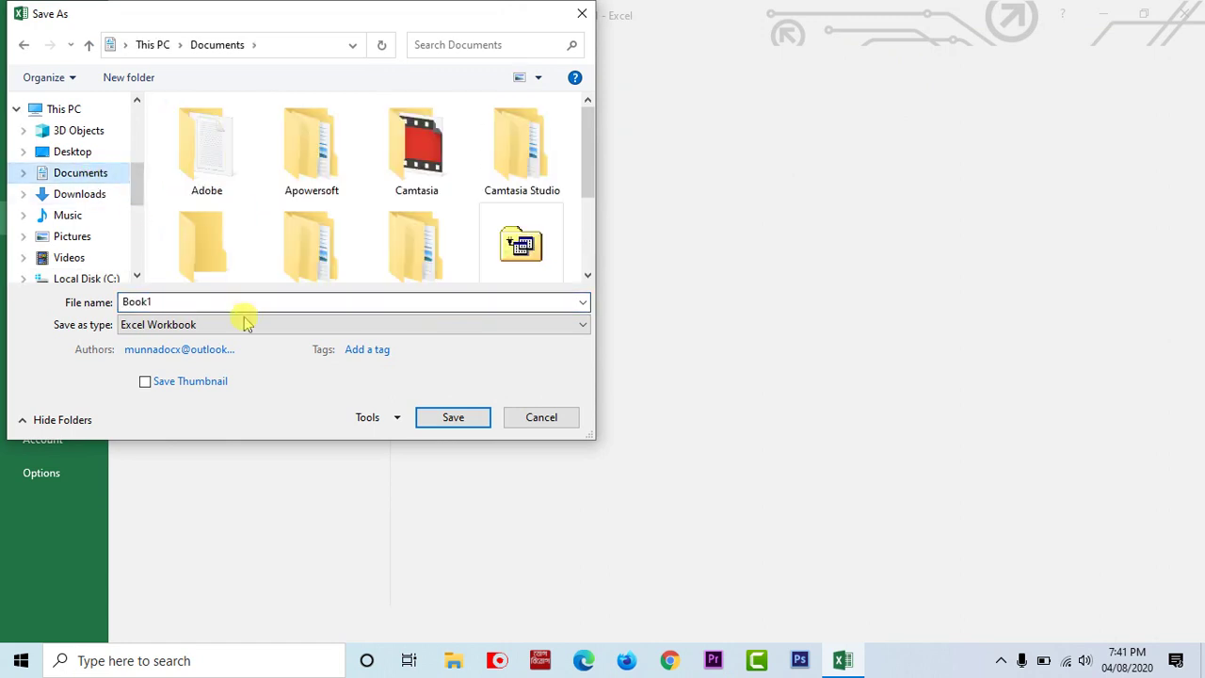
pyautogui.write('C')
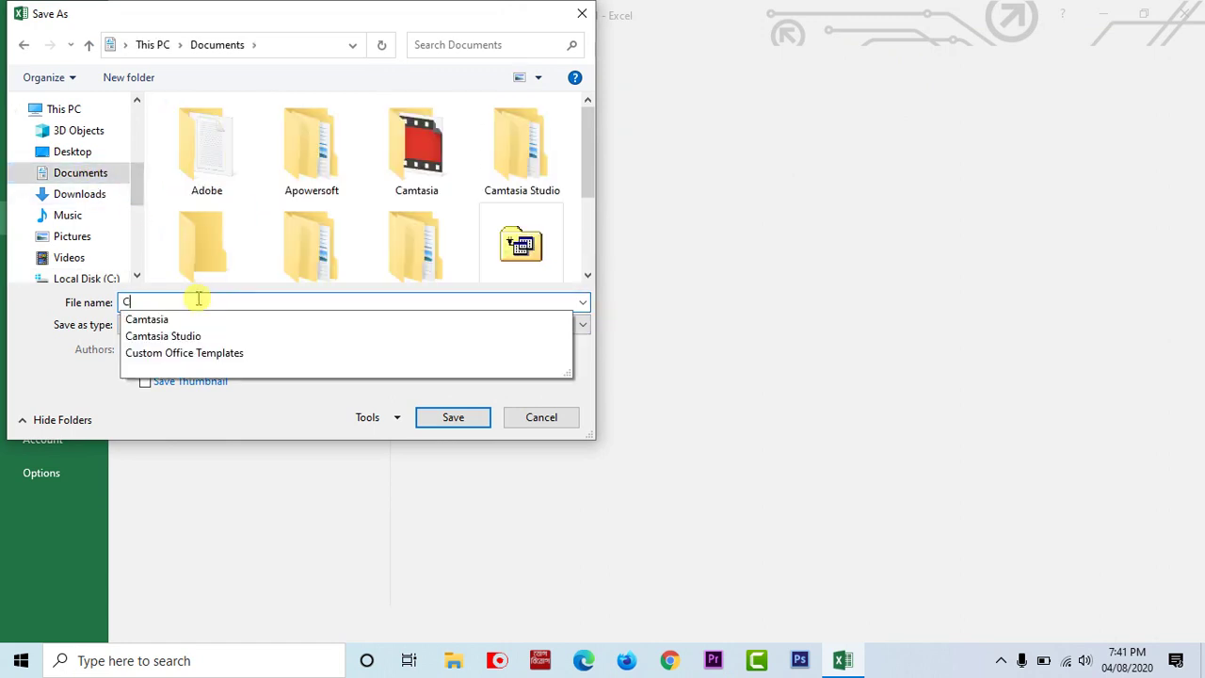
pyautogui.write('a')
pyautogui.press('BackSpace')
pyautogui.write('lass 1')
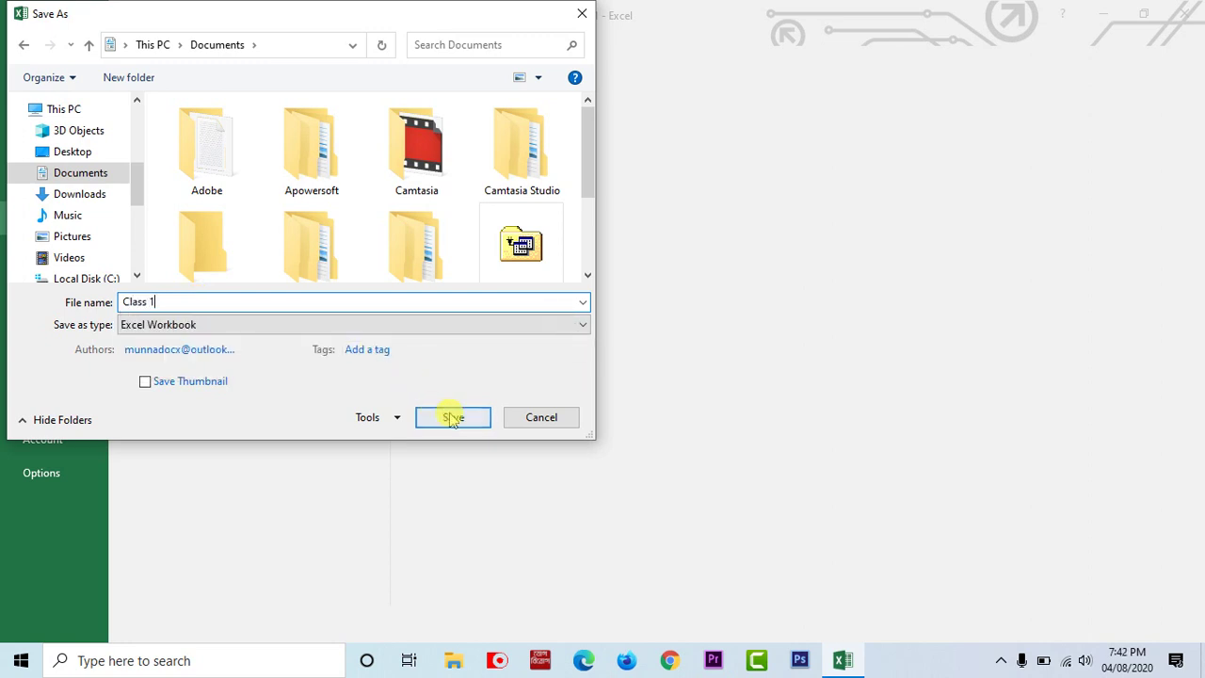
pyautogui.click(452, 417)
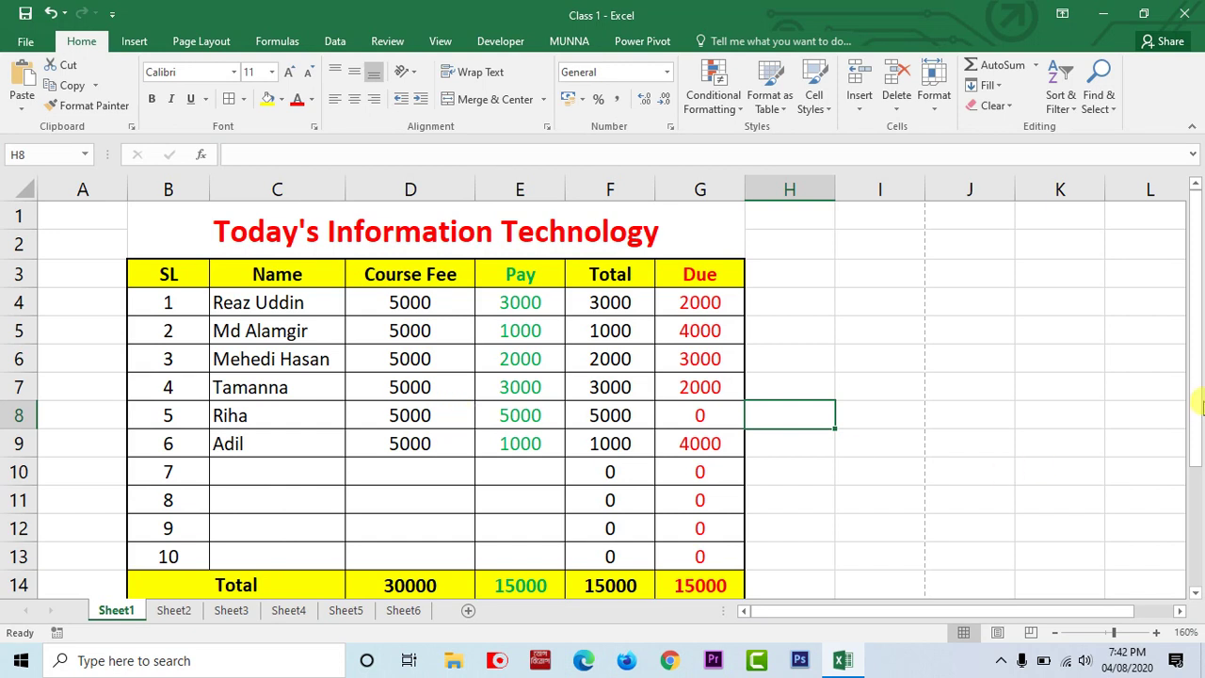
pyautogui.scroll(-1, 1200, 404)
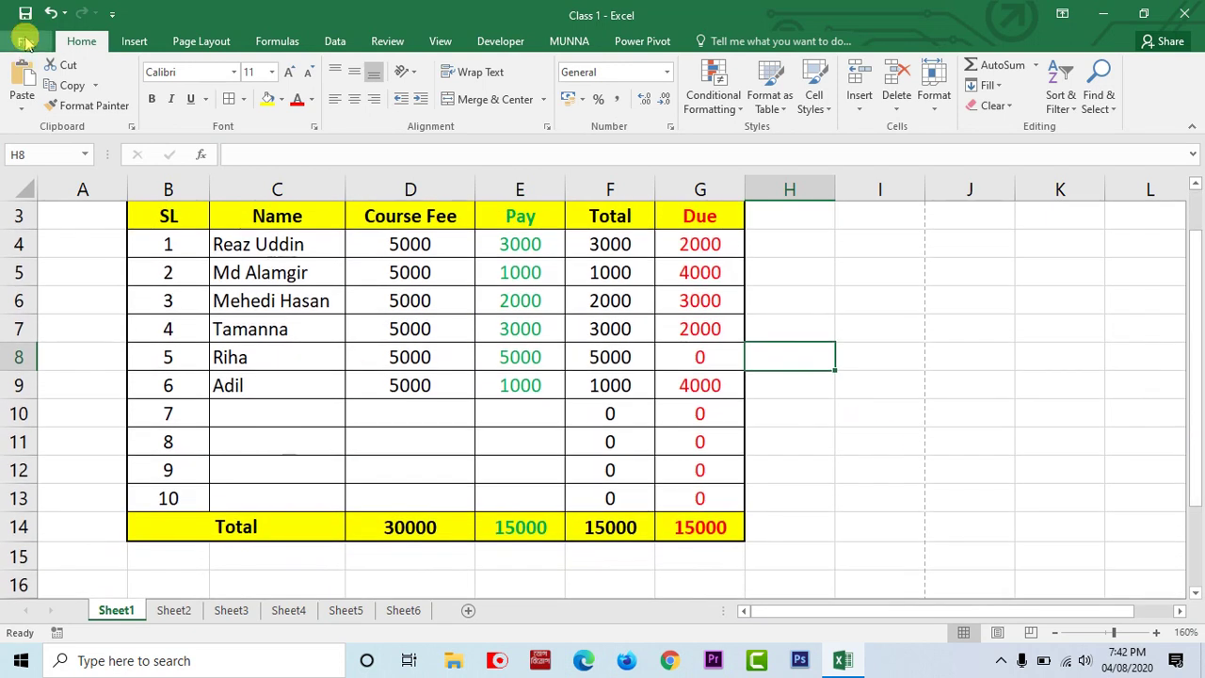
pyautogui.click(25, 42)
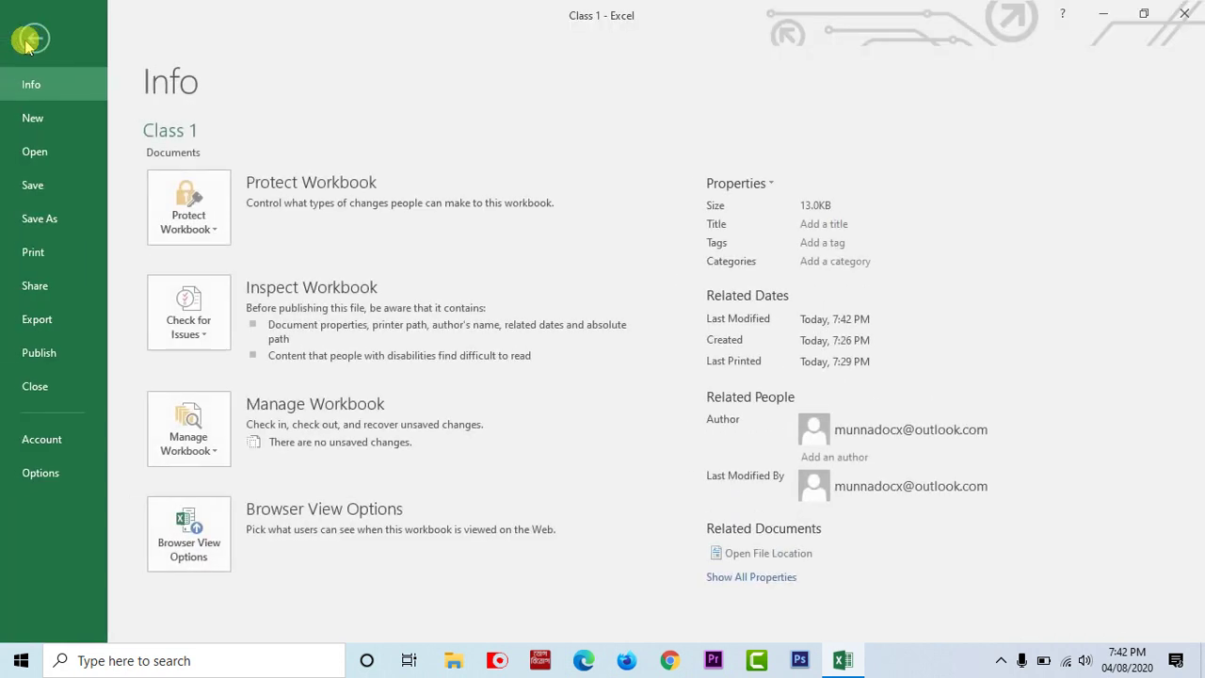
pyautogui.click(44, 254)
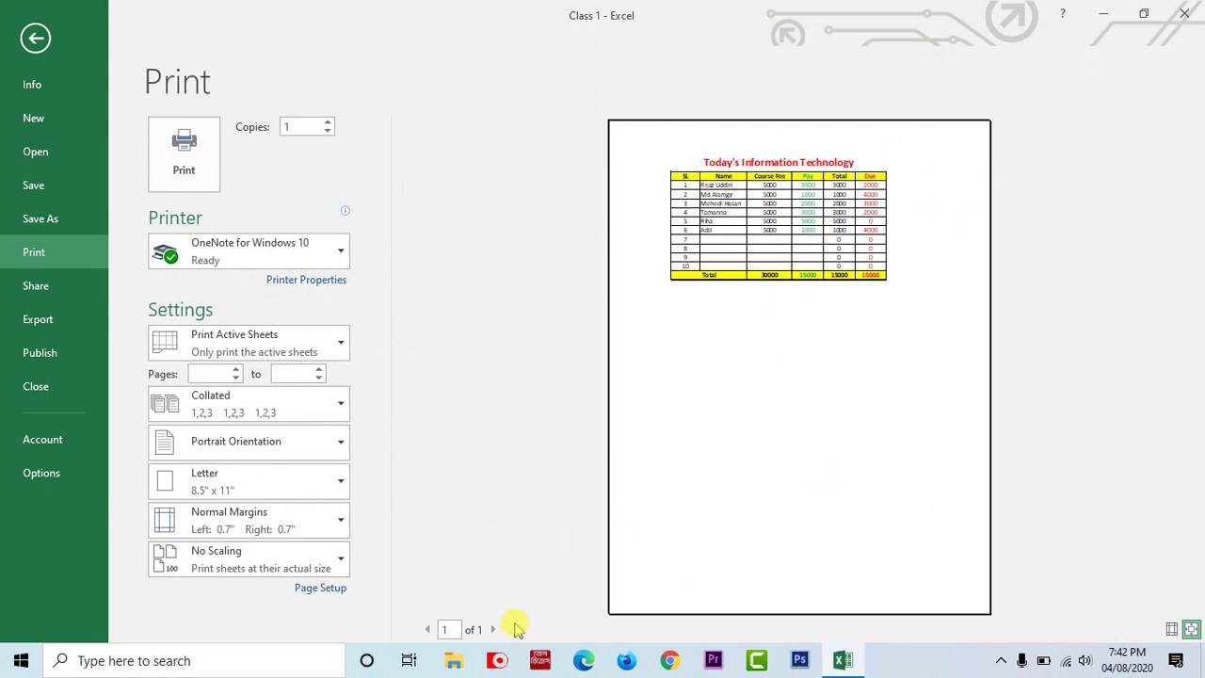
pyautogui.press('Escape')
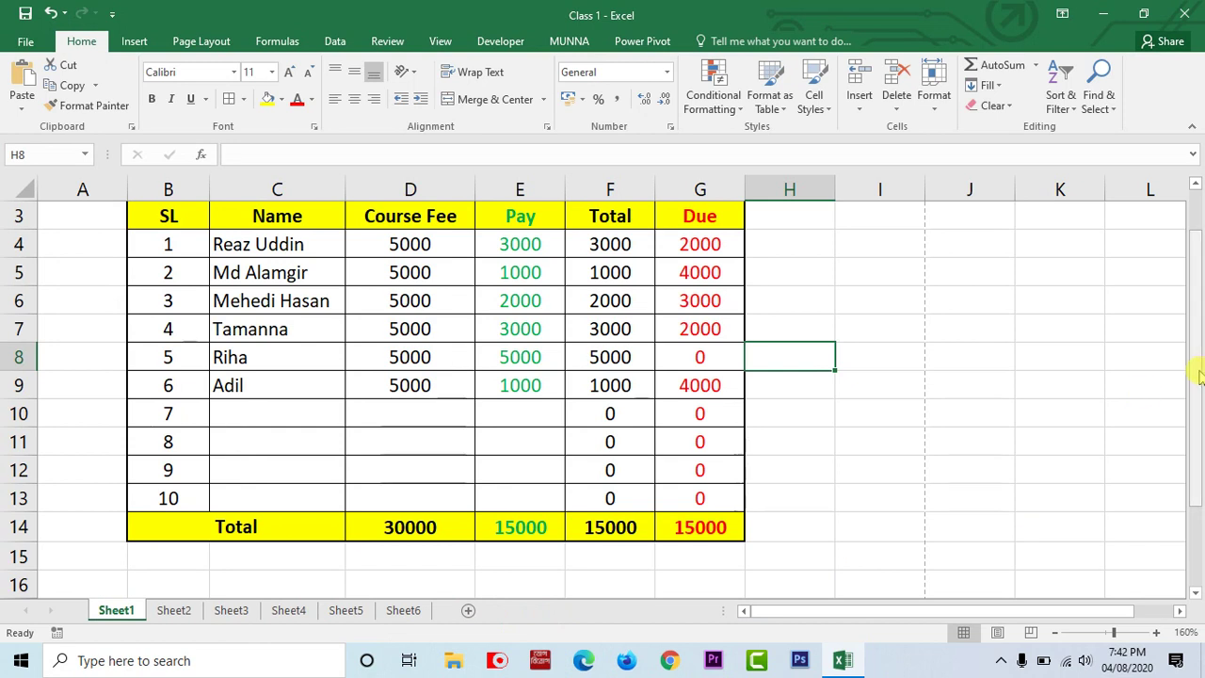
# Drag the column borders to widen the Name, Due, Total, Pay and Course Fee columns.
pyautogui.moveTo(1199, 377); pyautogui.dragTo(1198, 330)
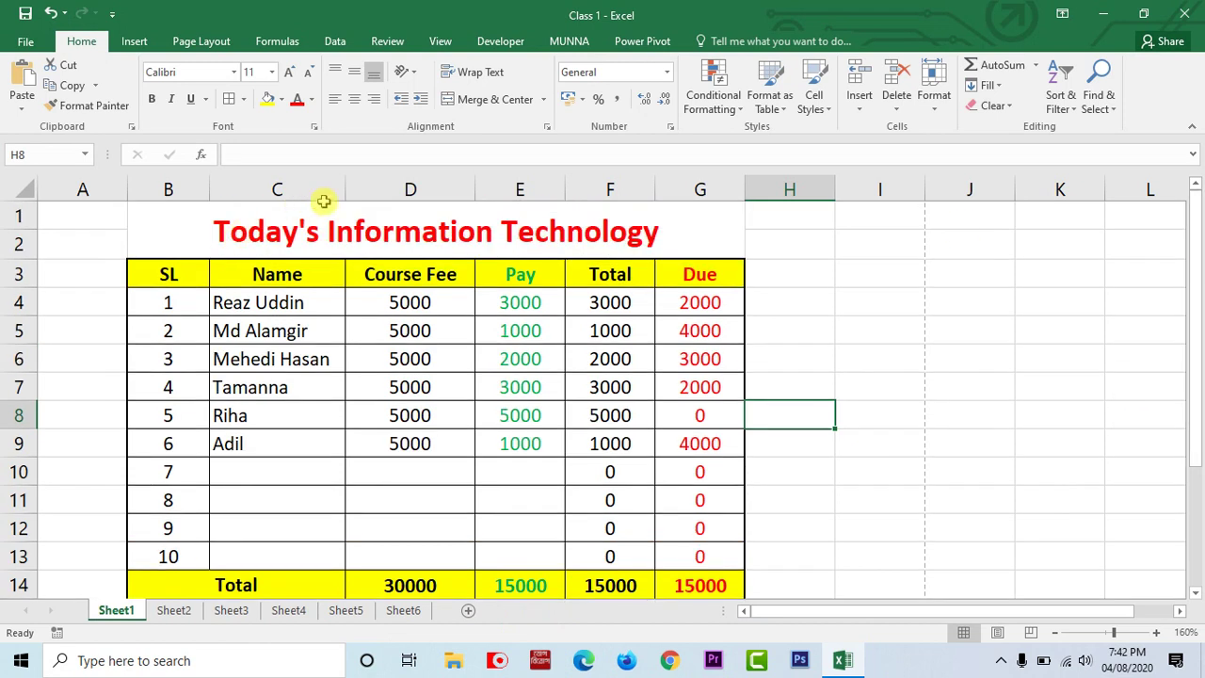
pyautogui.moveTo(348, 192); pyautogui.dragTo(395, 193)
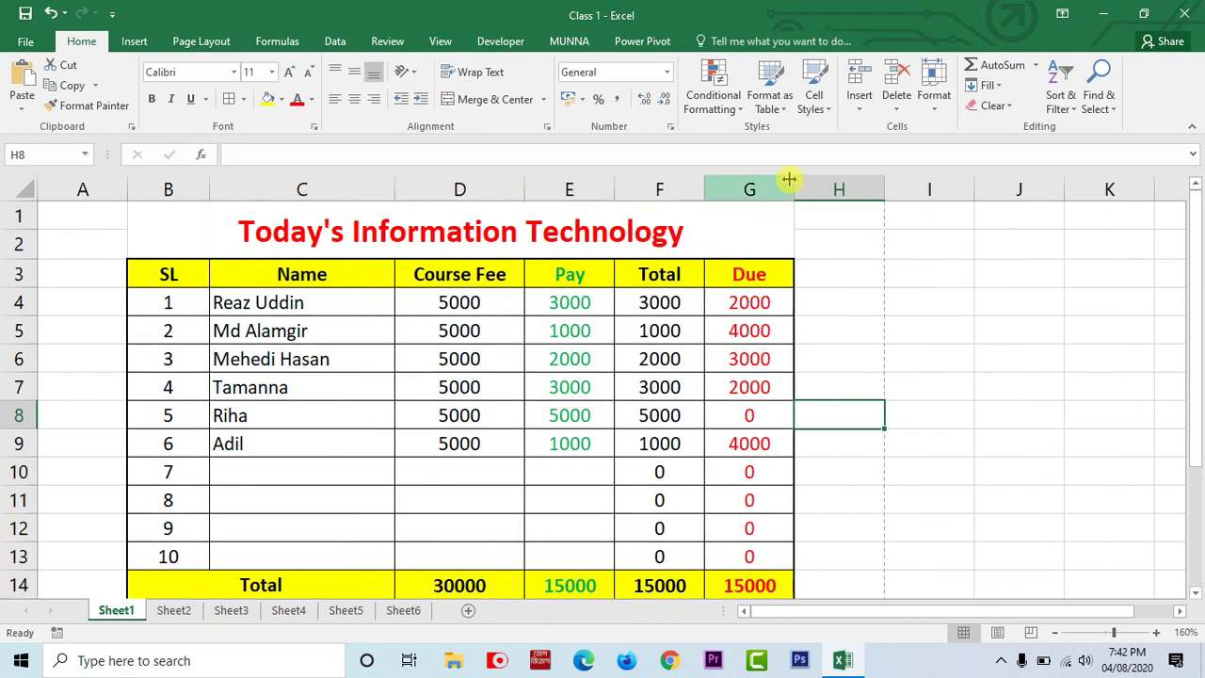
pyautogui.moveTo(794, 189); pyautogui.dragTo(822, 188)
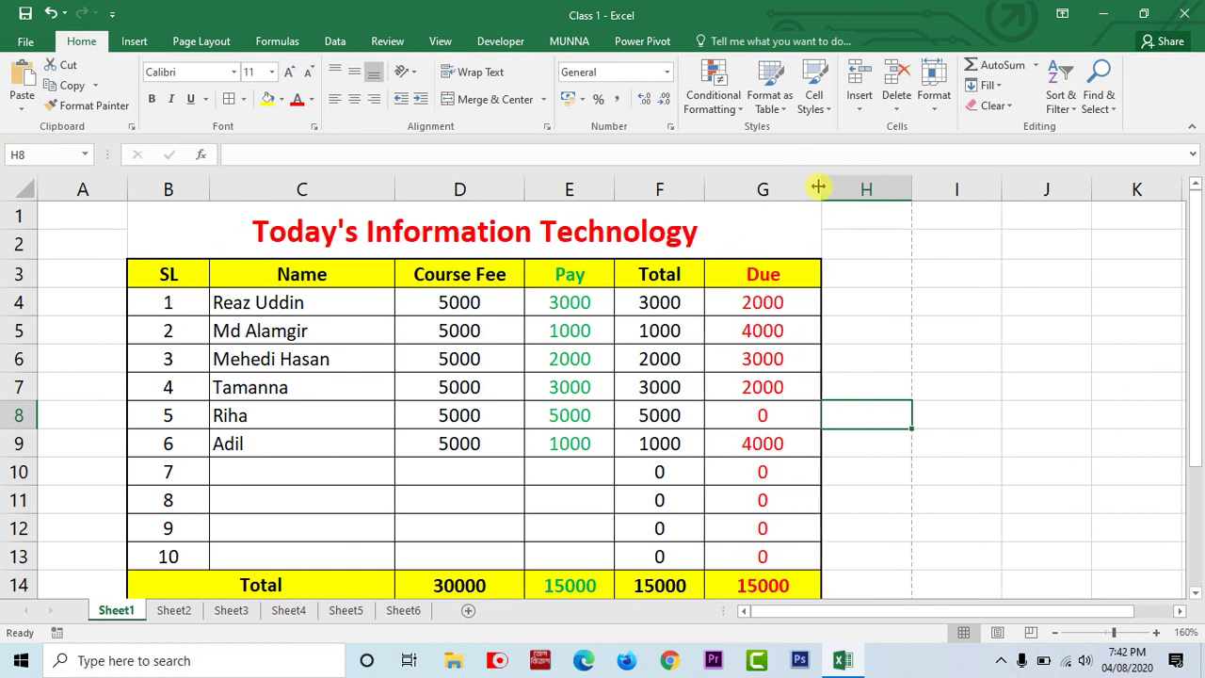
pyautogui.moveTo(705, 189); pyautogui.dragTo(735, 189)
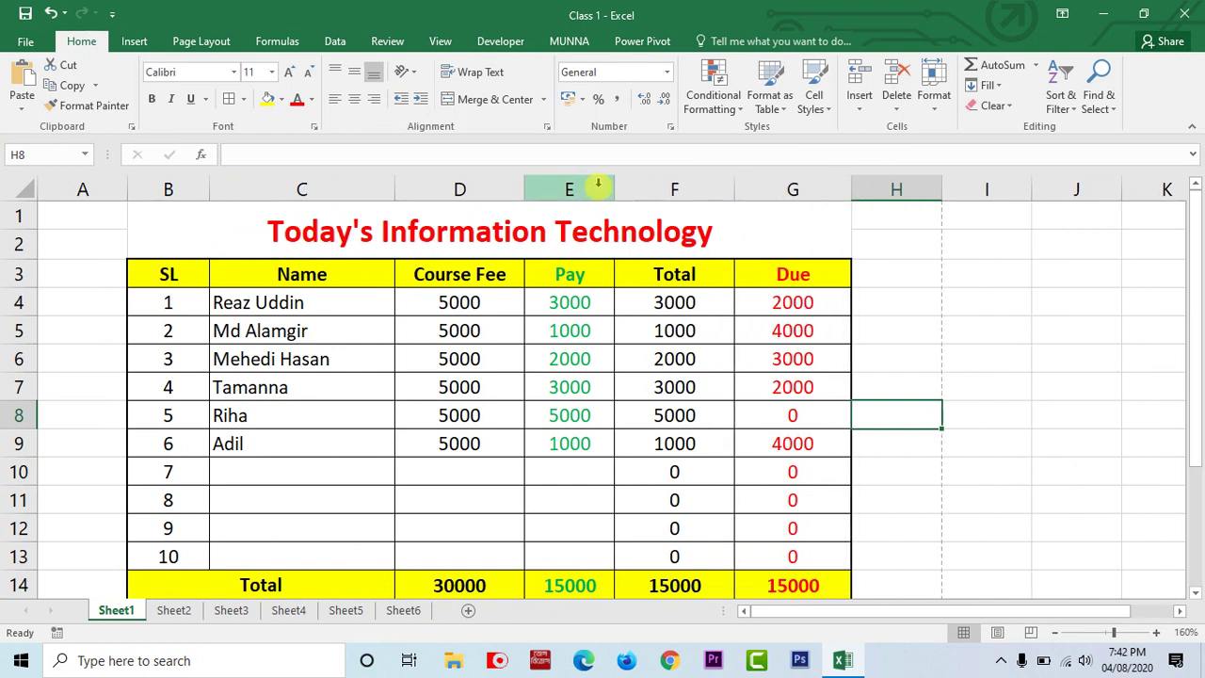
pyautogui.moveTo(608, 179); pyautogui.dragTo(634, 179)
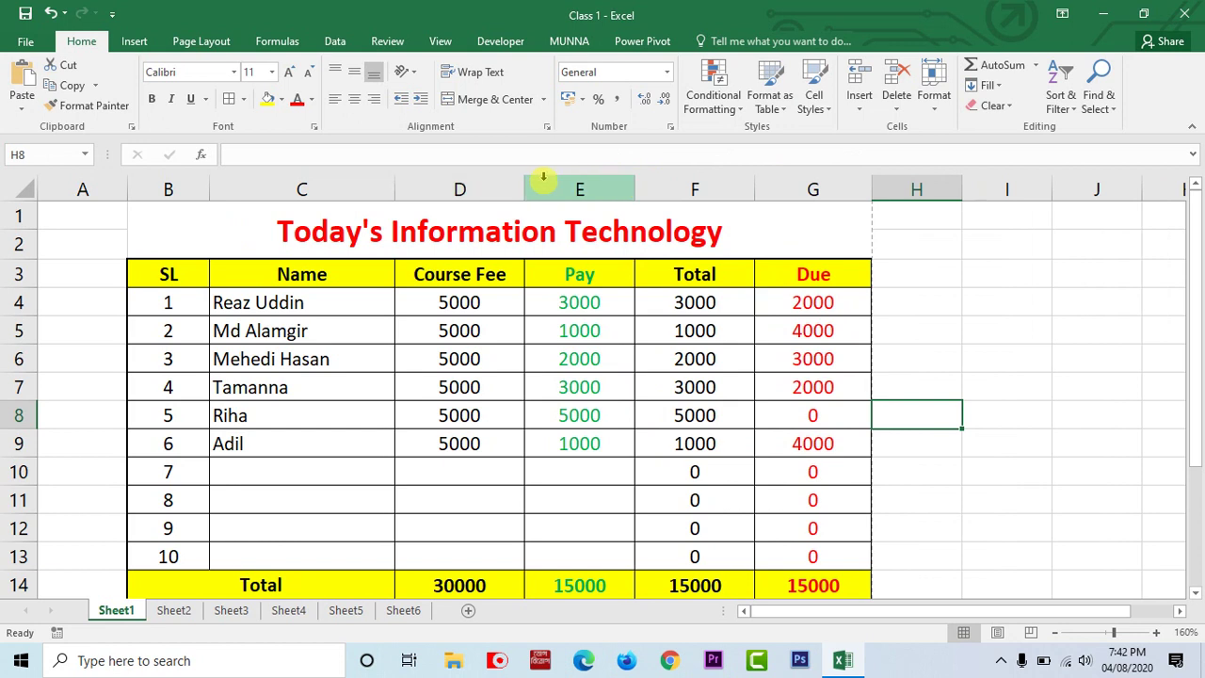
pyautogui.moveTo(525, 190); pyautogui.dragTo(546, 189)
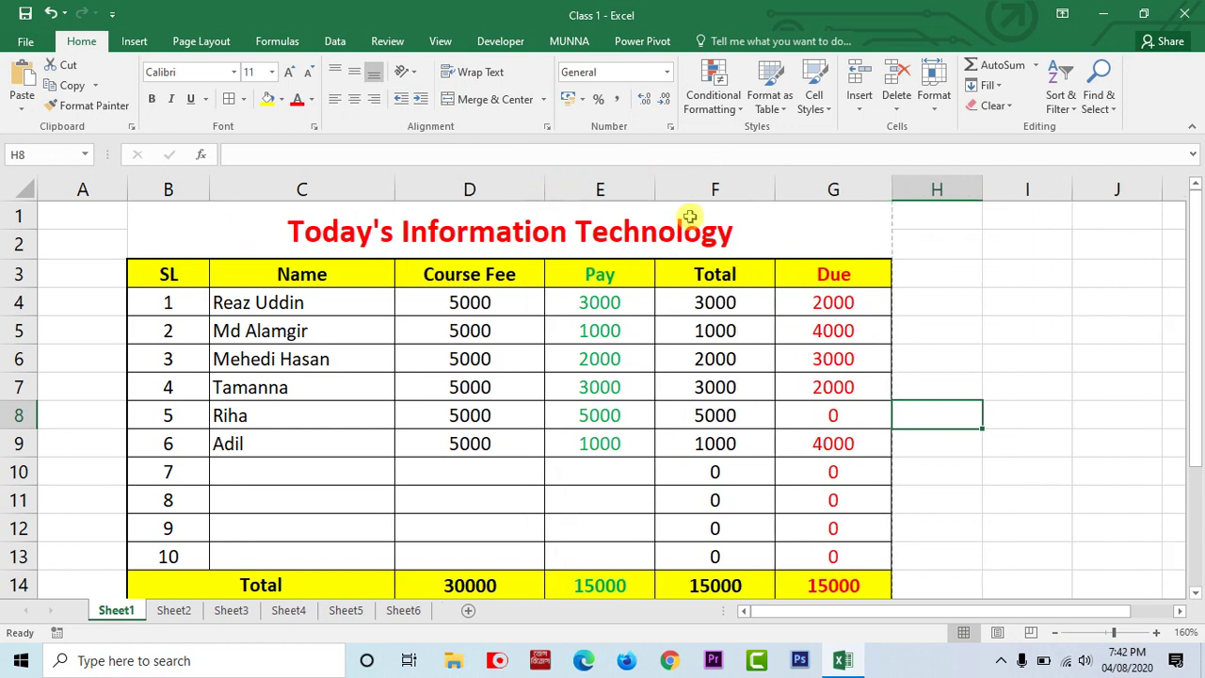
# View the Print preview from the File tab, then return to the worksheet and check title cell B1.
pyautogui.click(32, 40)
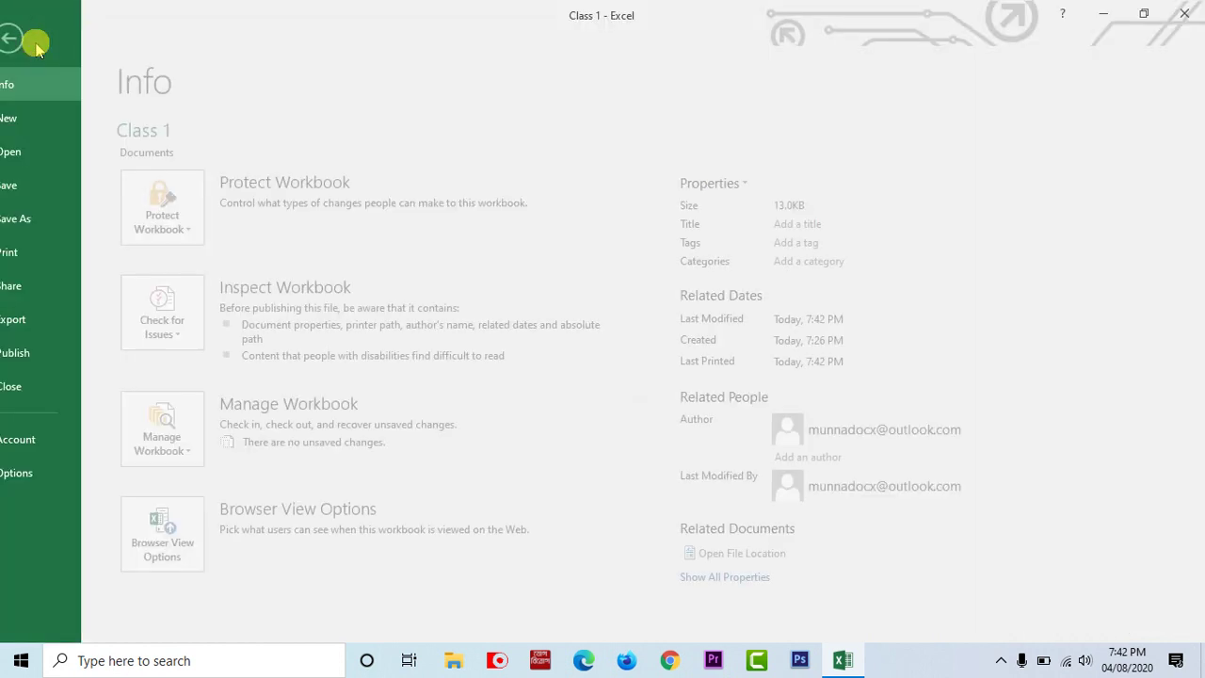
pyautogui.click(40, 251)
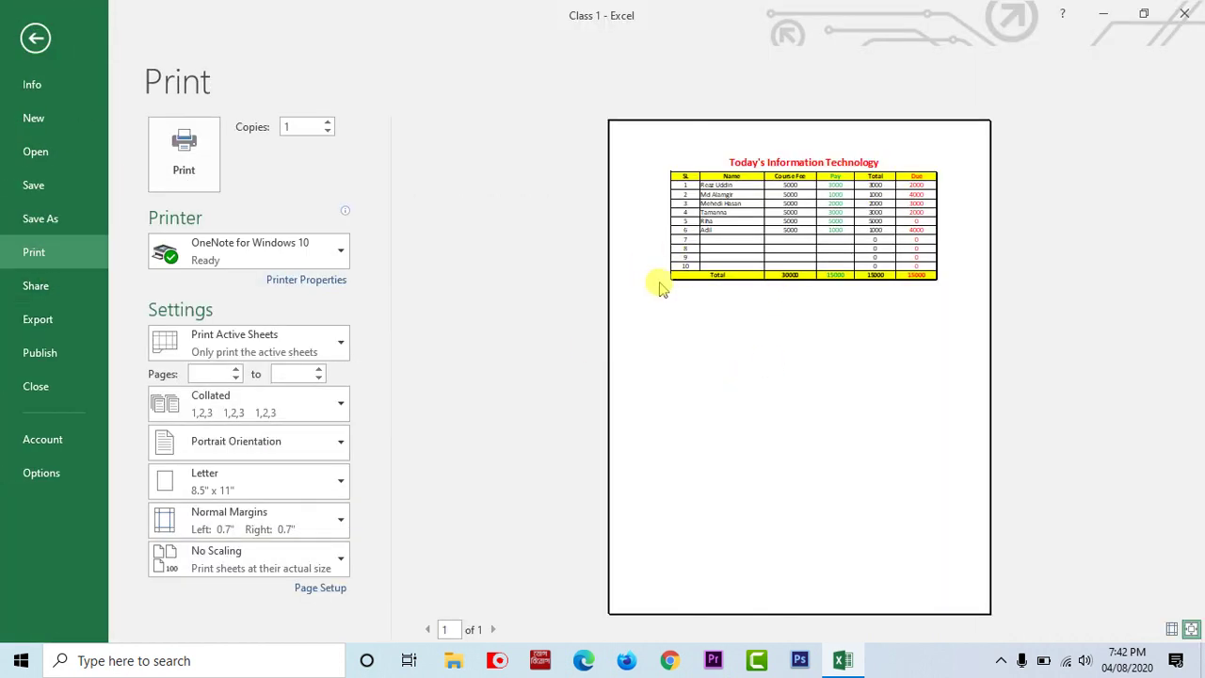
pyautogui.press('Escape')
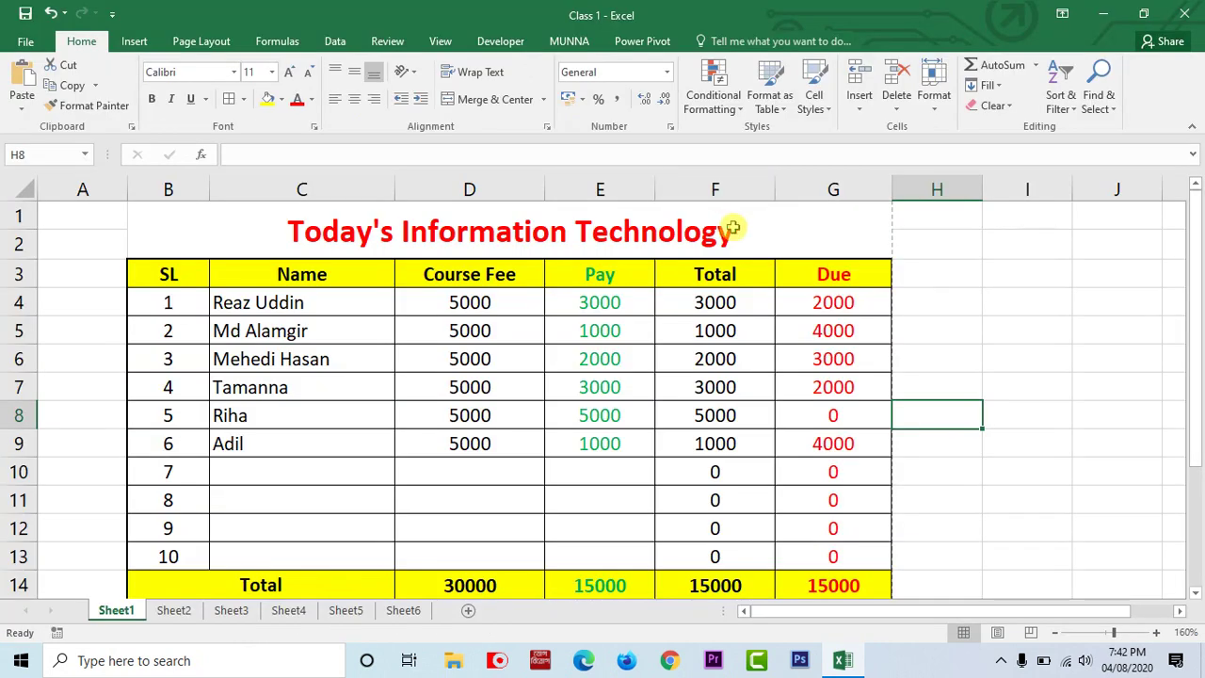
pyautogui.moveTo(1198, 411); pyautogui.dragTo(1197, 411)
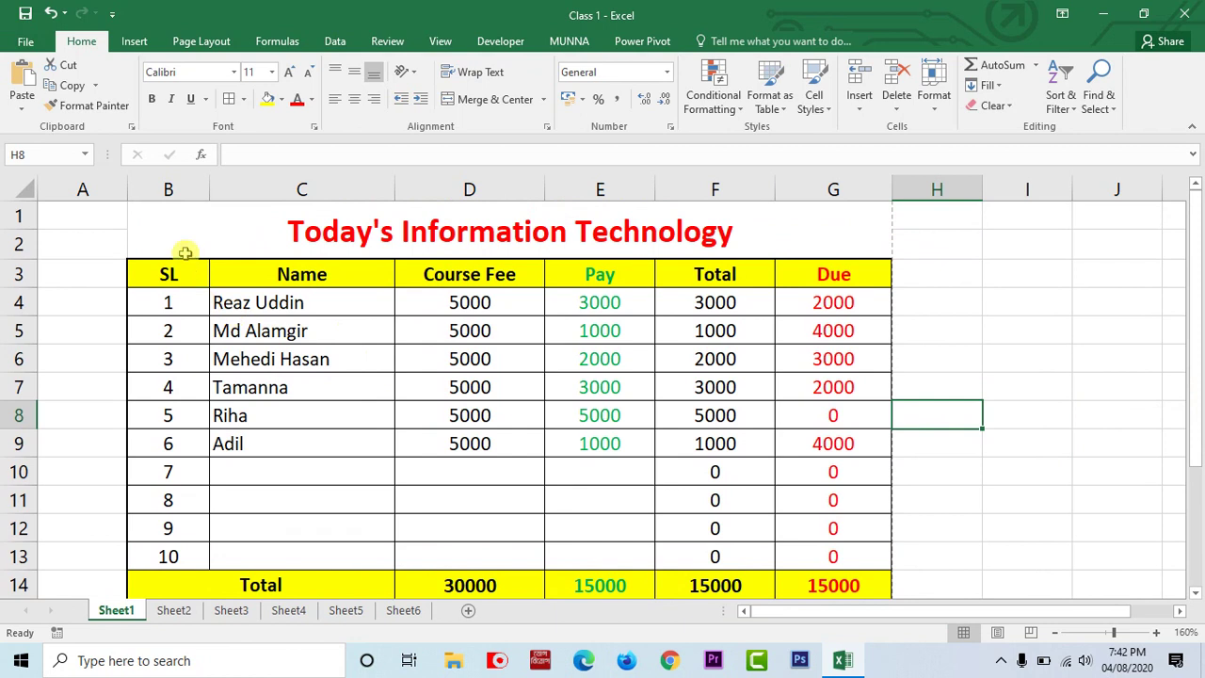
pyautogui.click(166, 224)
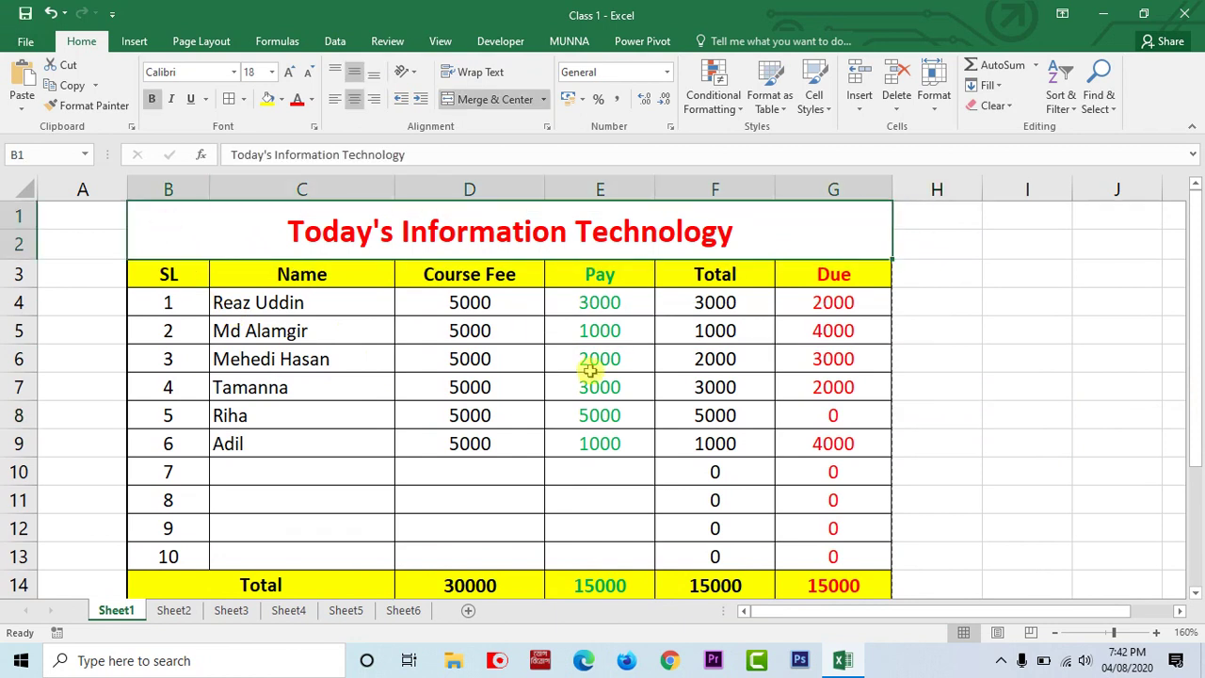
pyautogui.click(906, 298)
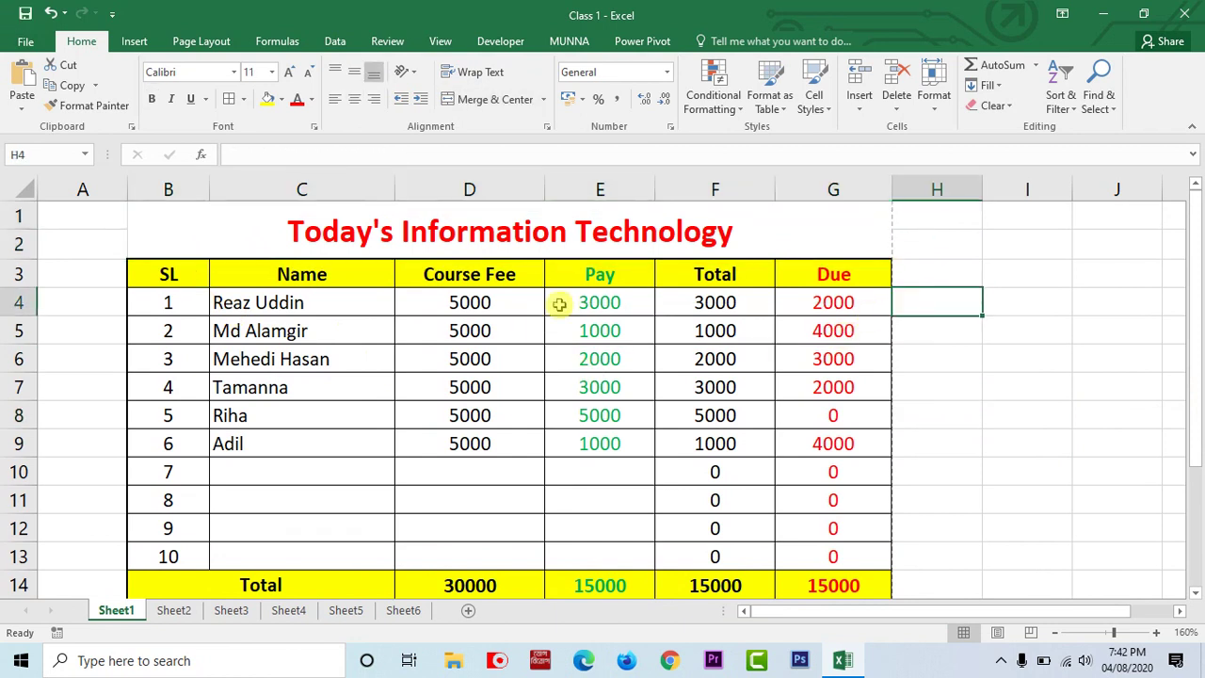
pyautogui.moveTo(704, 304); pyautogui.dragTo(692, 496)
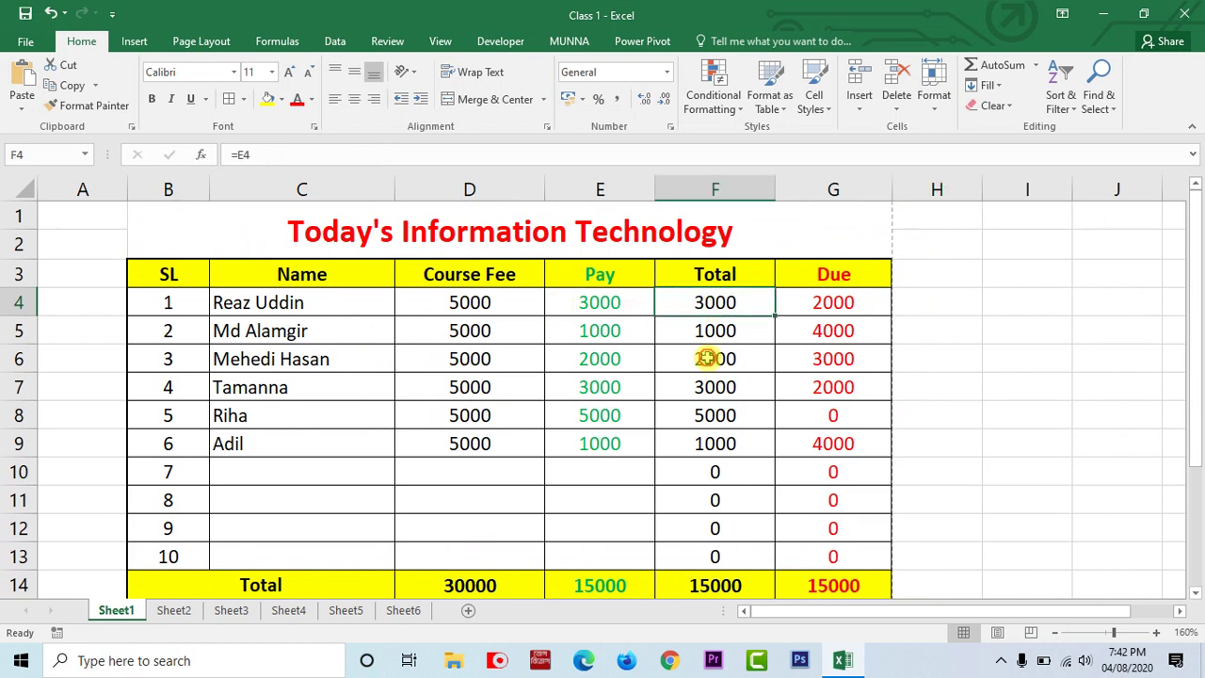
pyautogui.click(831, 554)
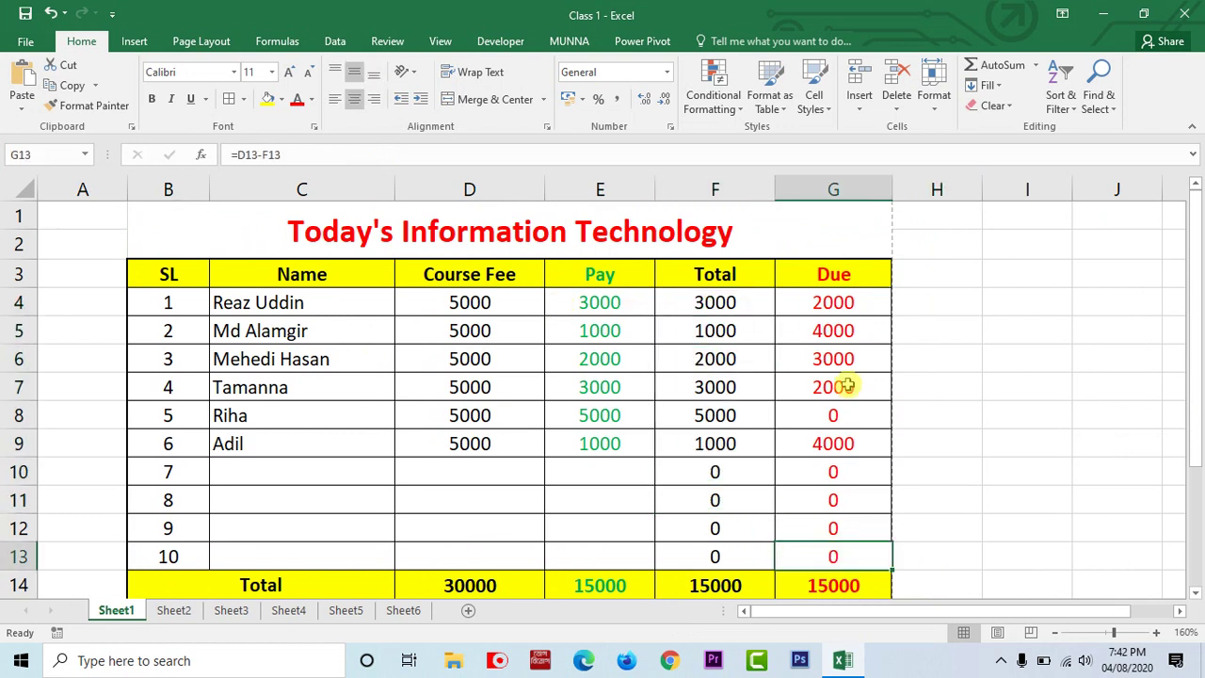
pyautogui.moveTo(852, 302); pyautogui.dragTo(842, 569)
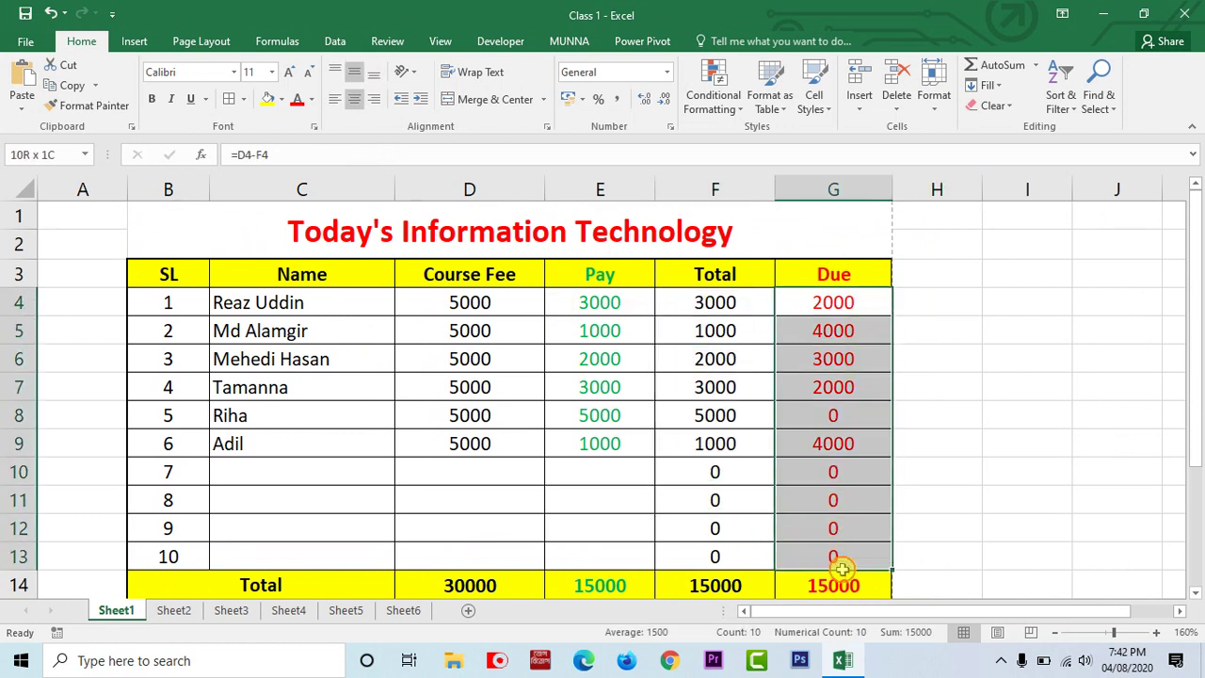
pyautogui.click(965, 560)
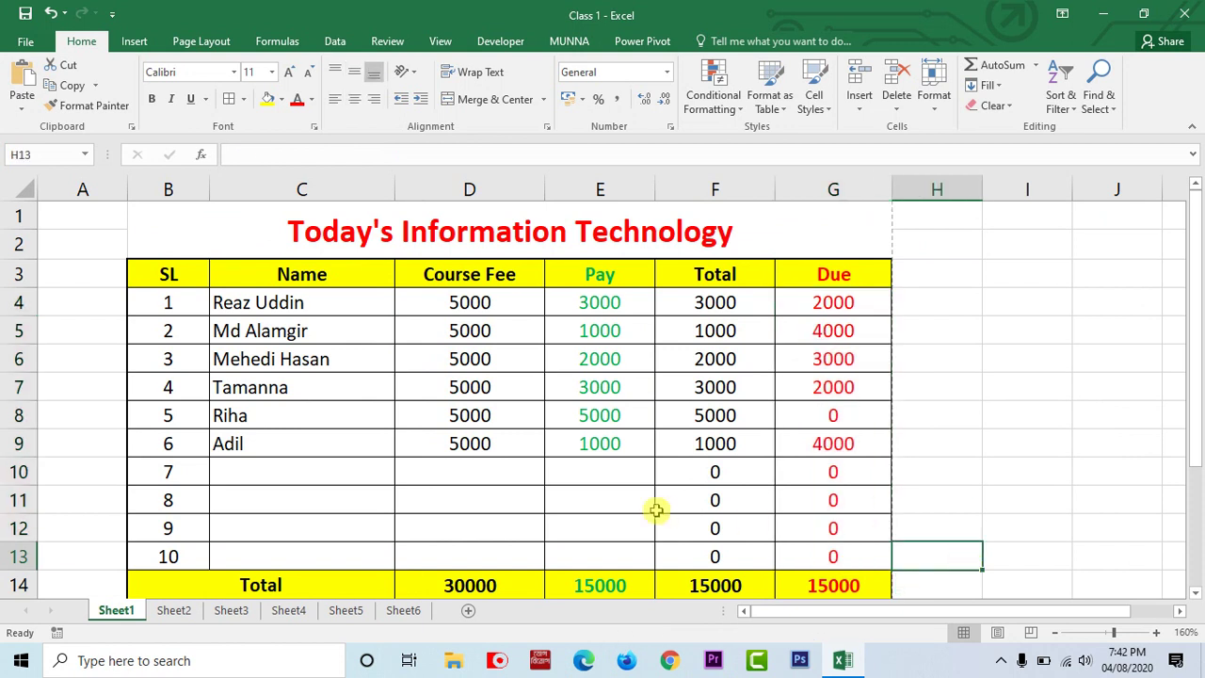
pyautogui.click(580, 298)
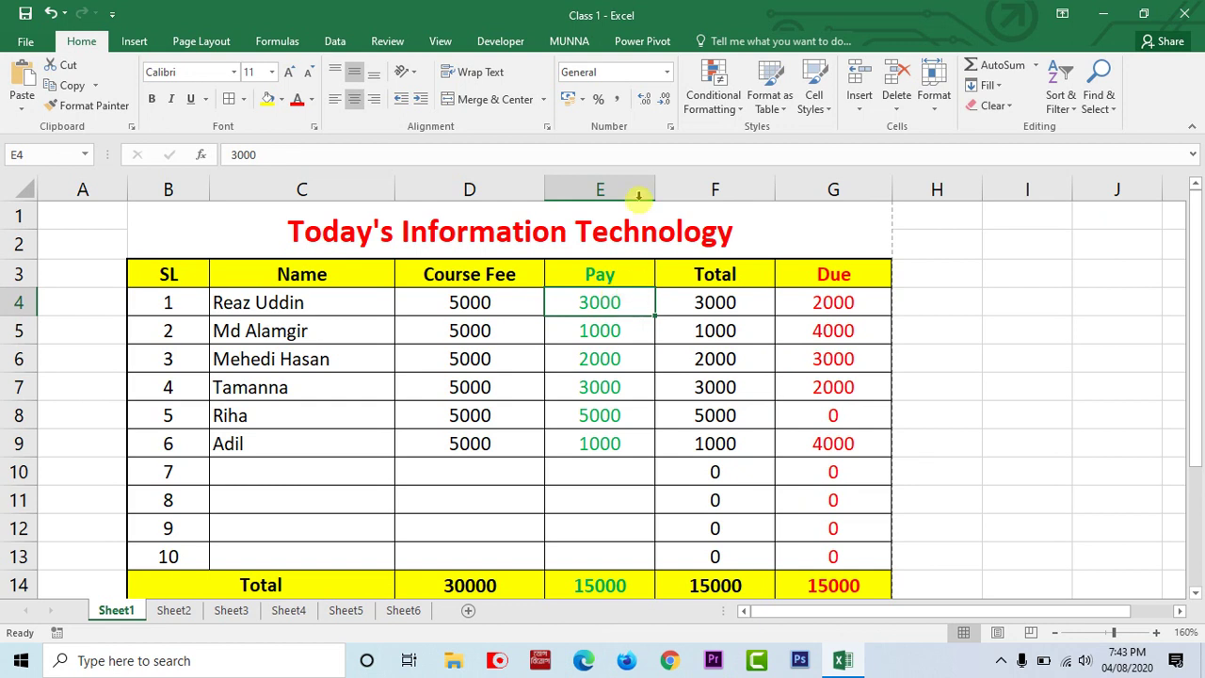
# Insert a blank column before the Total column.
pyautogui.moveTo(705, 190); pyautogui.dragTo(695, 192)
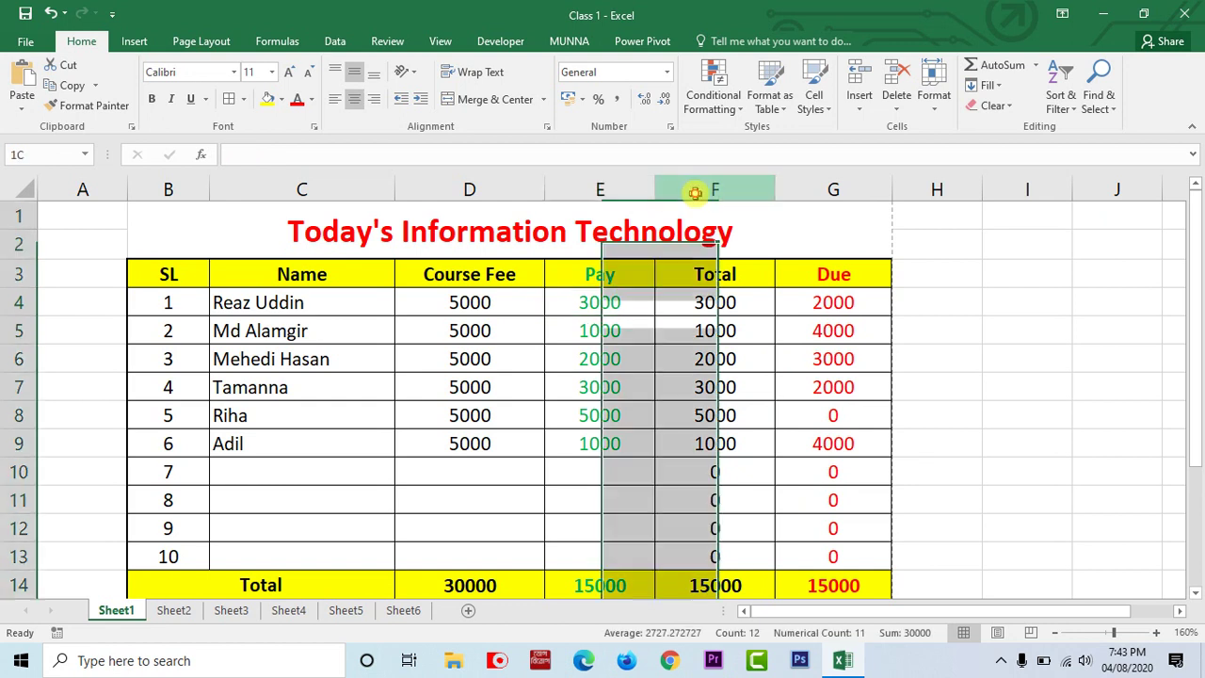
pyautogui.rightClick(695, 192)
pyautogui.press('Escape')
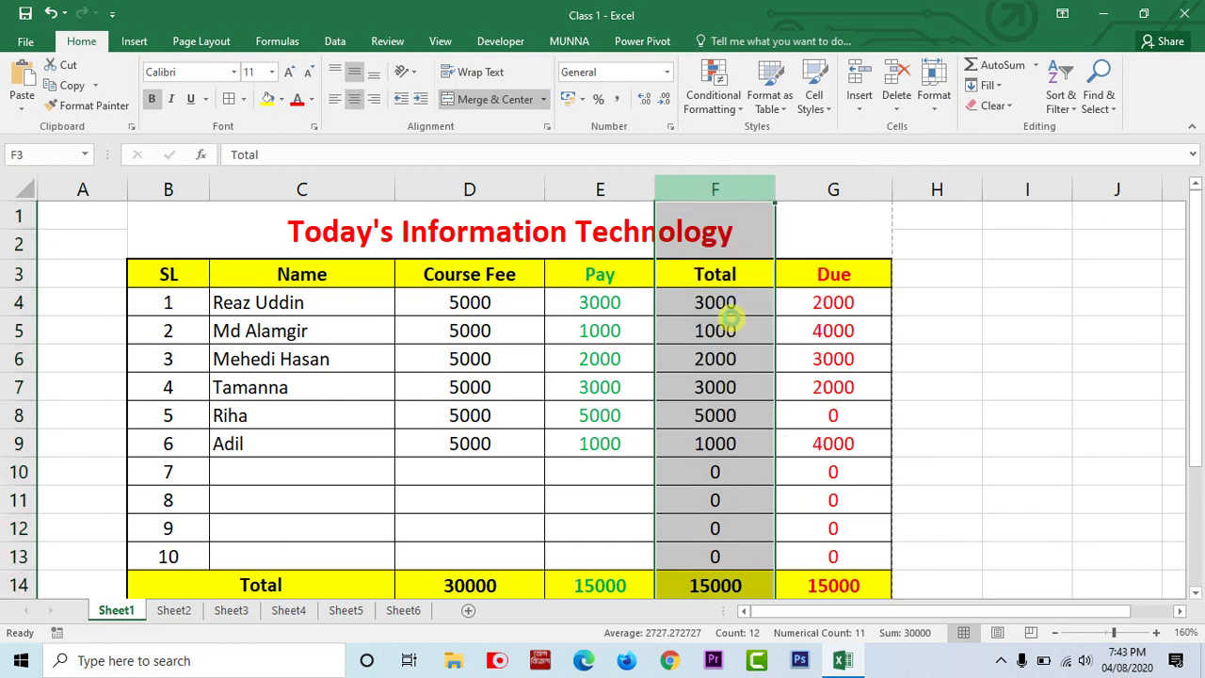
pyautogui.hotkey('ctrl', 'shift', '+')
# Head the new column 'Pay', enter 1000 in F4, and clear the Total formula in G4.
pyautogui.click(721, 277)
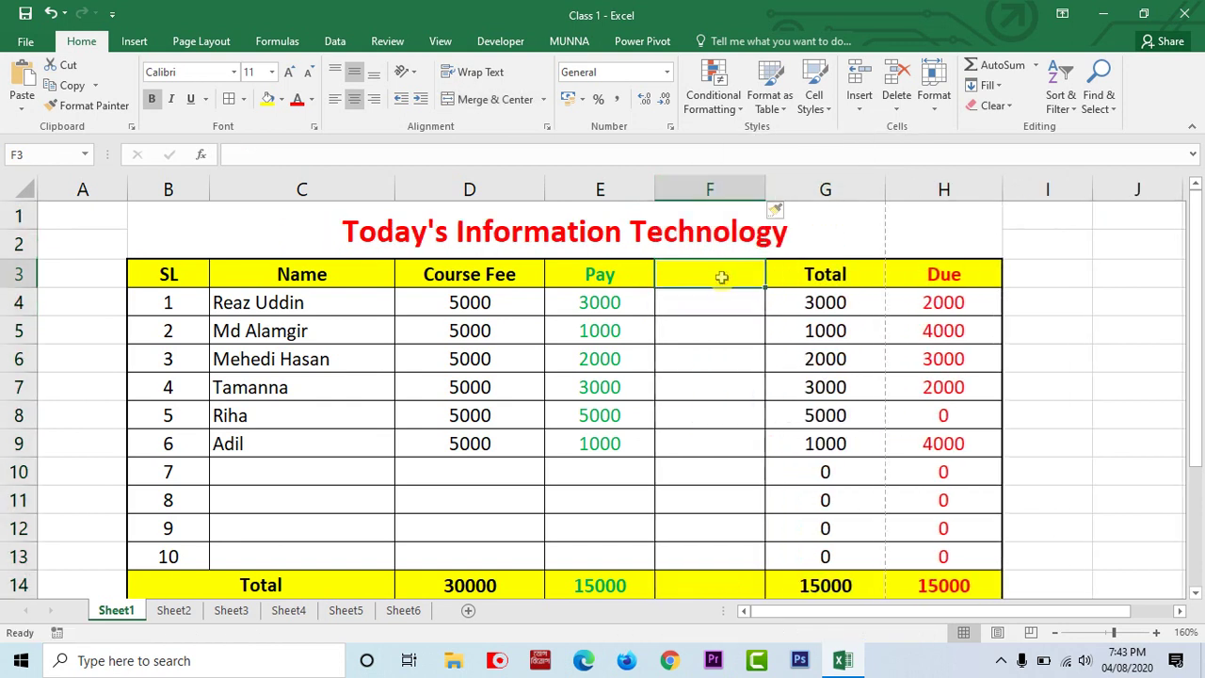
pyautogui.write('pay')
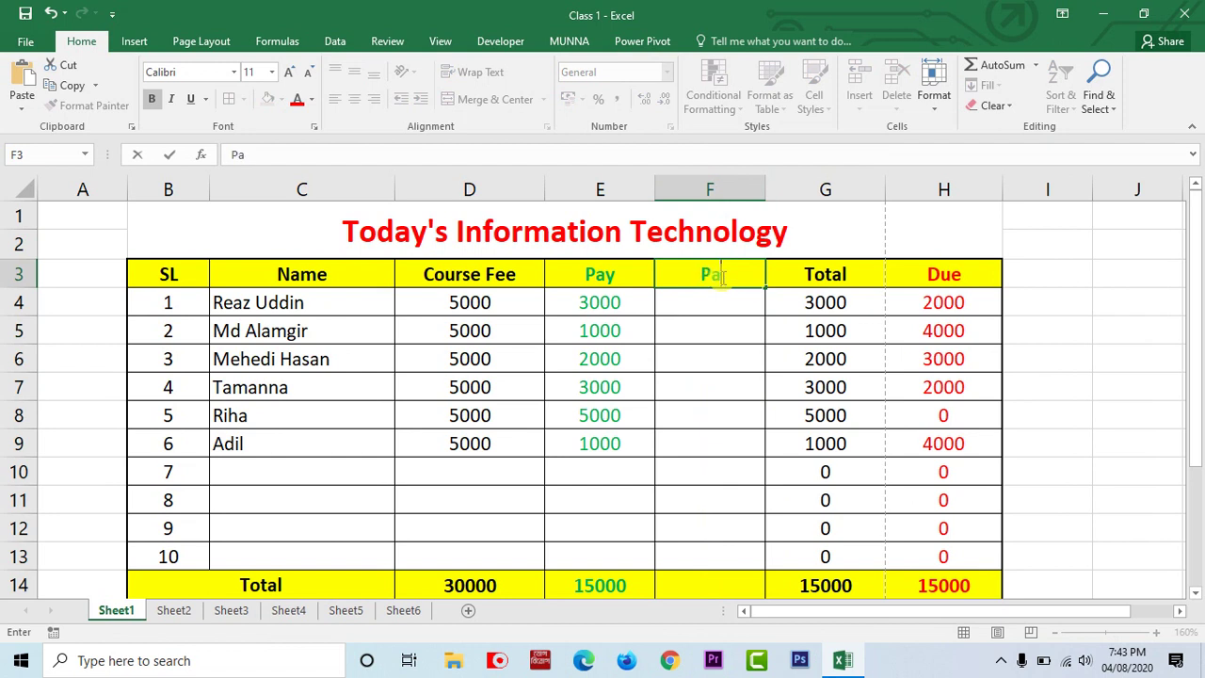
pyautogui.press('Return')
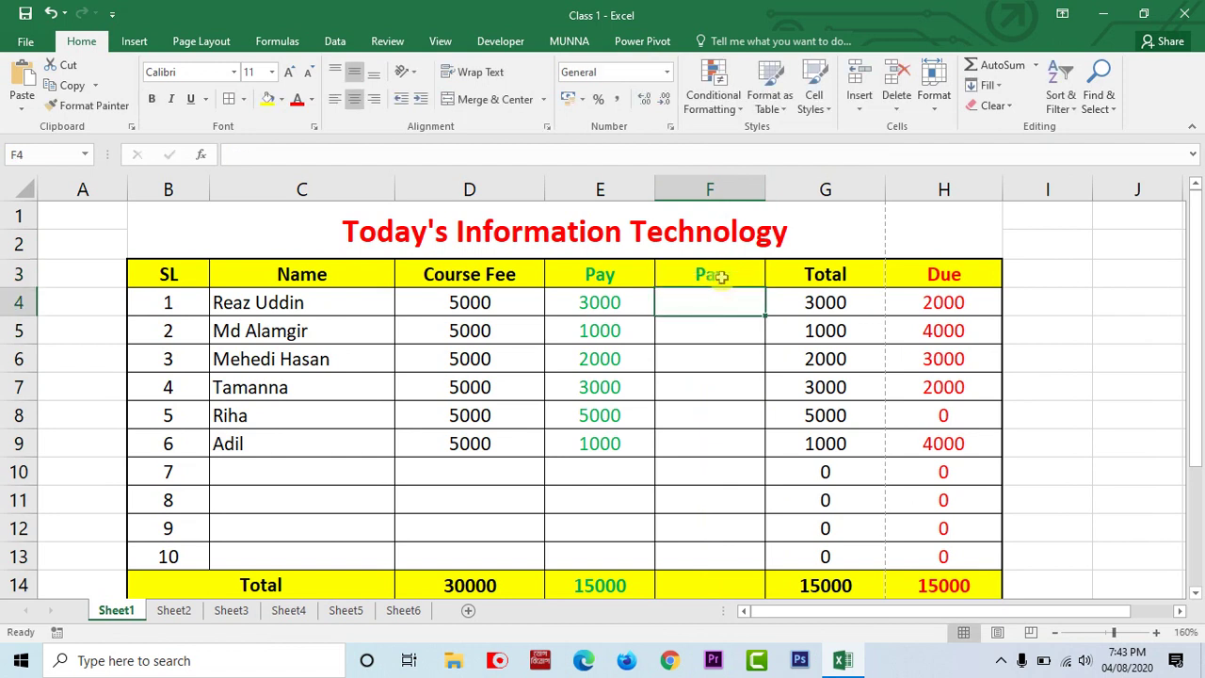
pyautogui.write('1000')
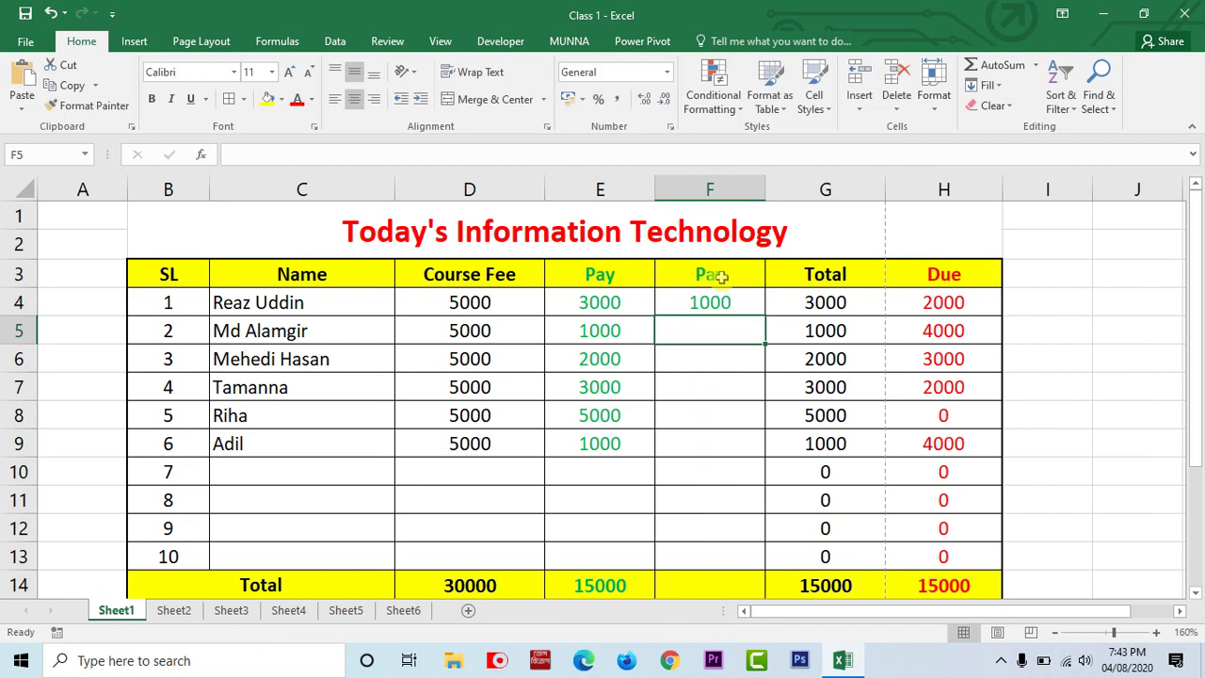
pyautogui.press('Right')
pyautogui.press('Right')
pyautogui.press('Left')
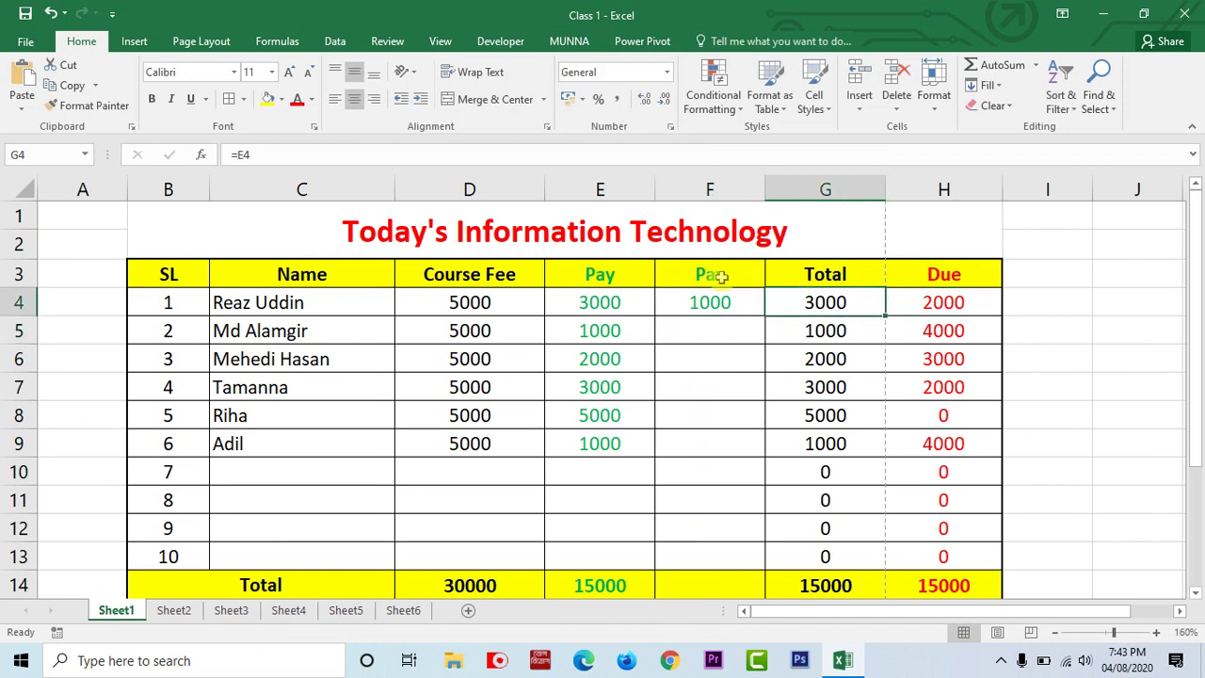
pyautogui.press('Delete')
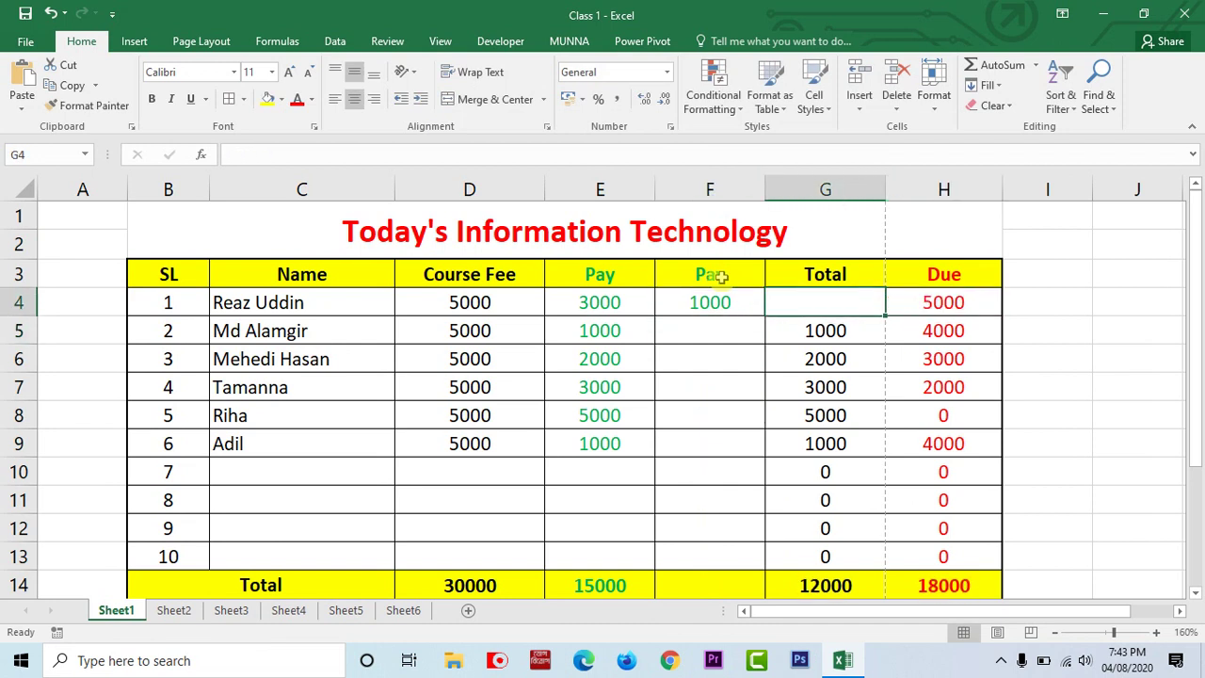
# Enter =E4+F4 as the Total in G4 and fill it down to G13.
pyautogui.write('=')
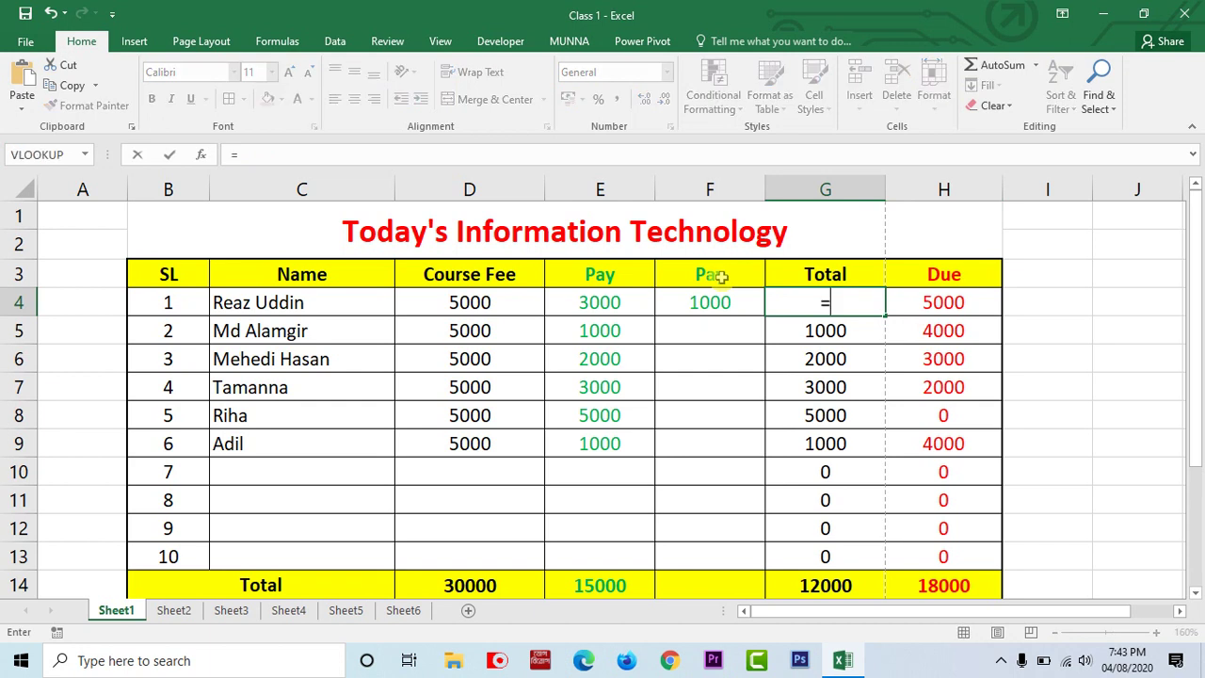
pyautogui.click(625, 303)
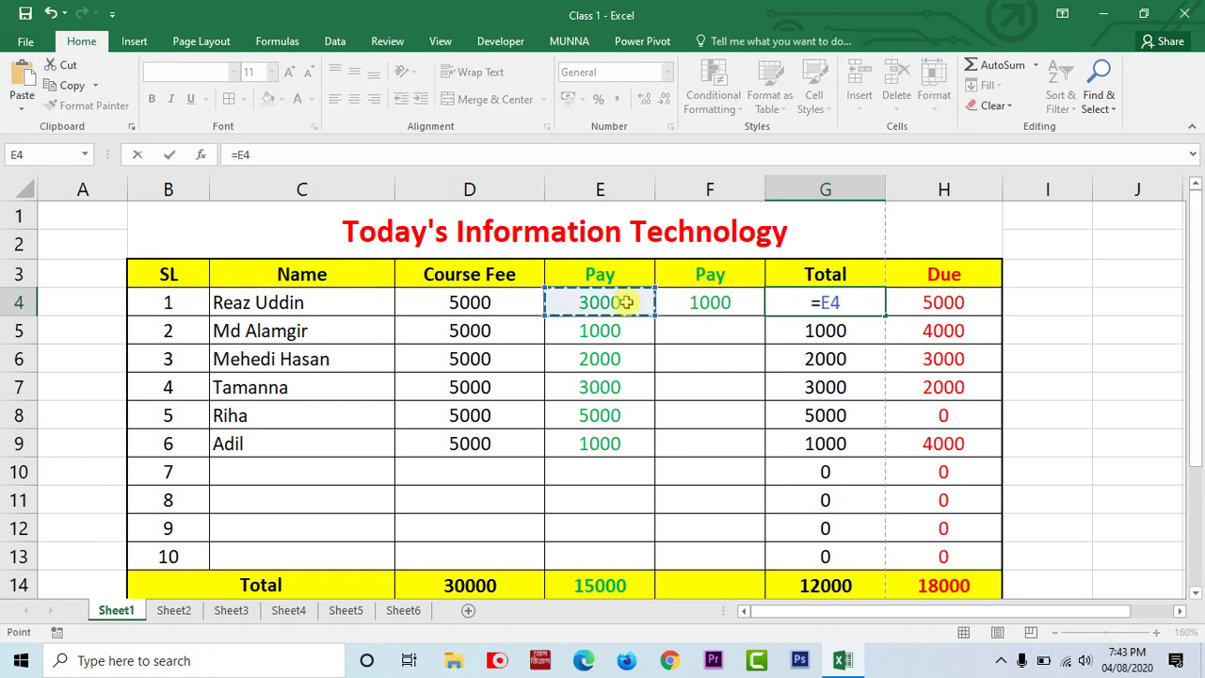
pyautogui.write('+')
pyautogui.click(680, 302)
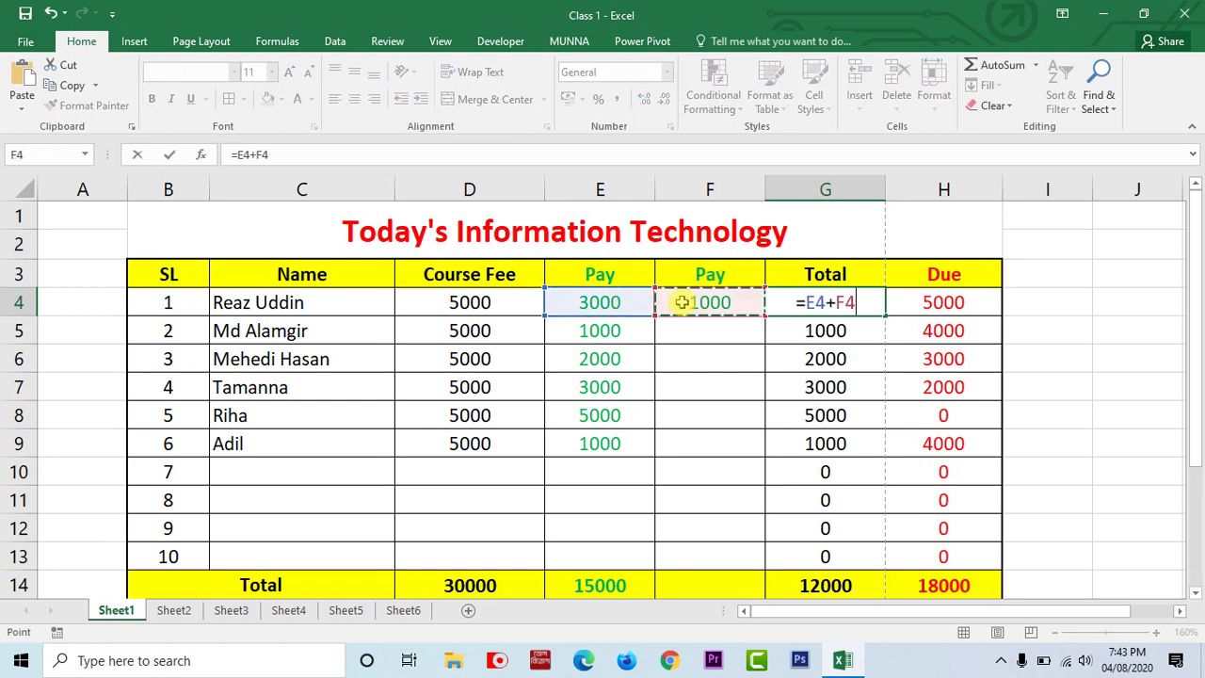
pyautogui.press('Return')
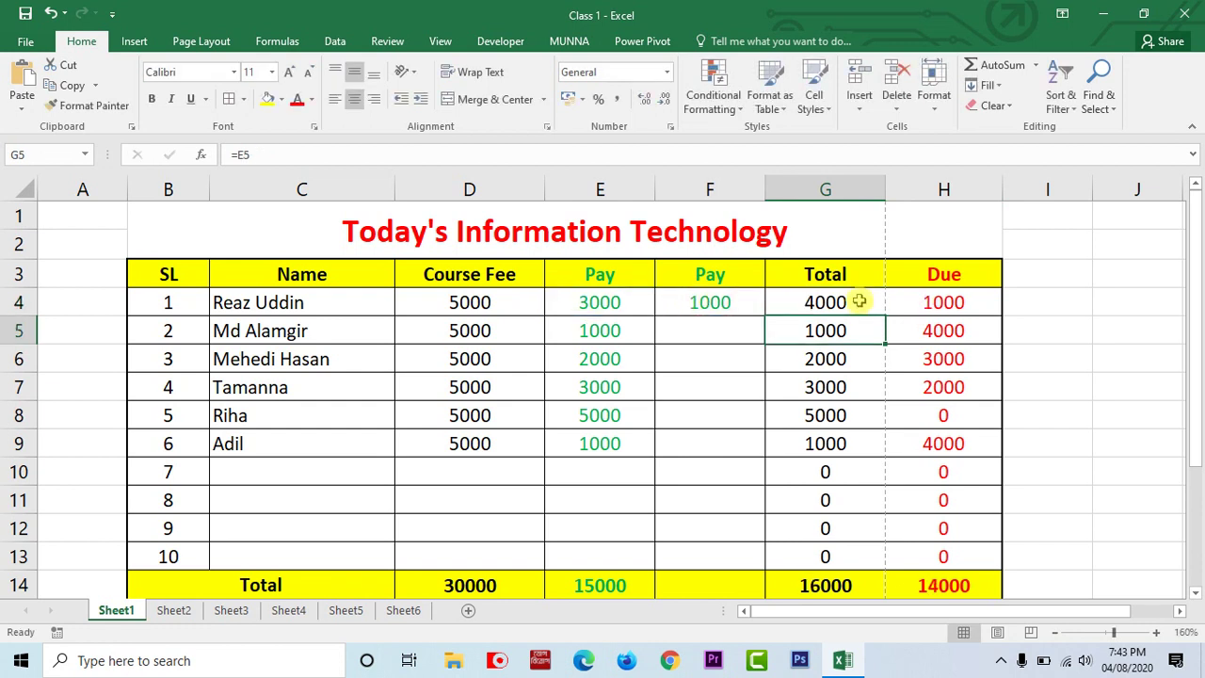
pyautogui.click(871, 311)
pyautogui.moveTo(881, 315); pyautogui.dragTo(870, 571)
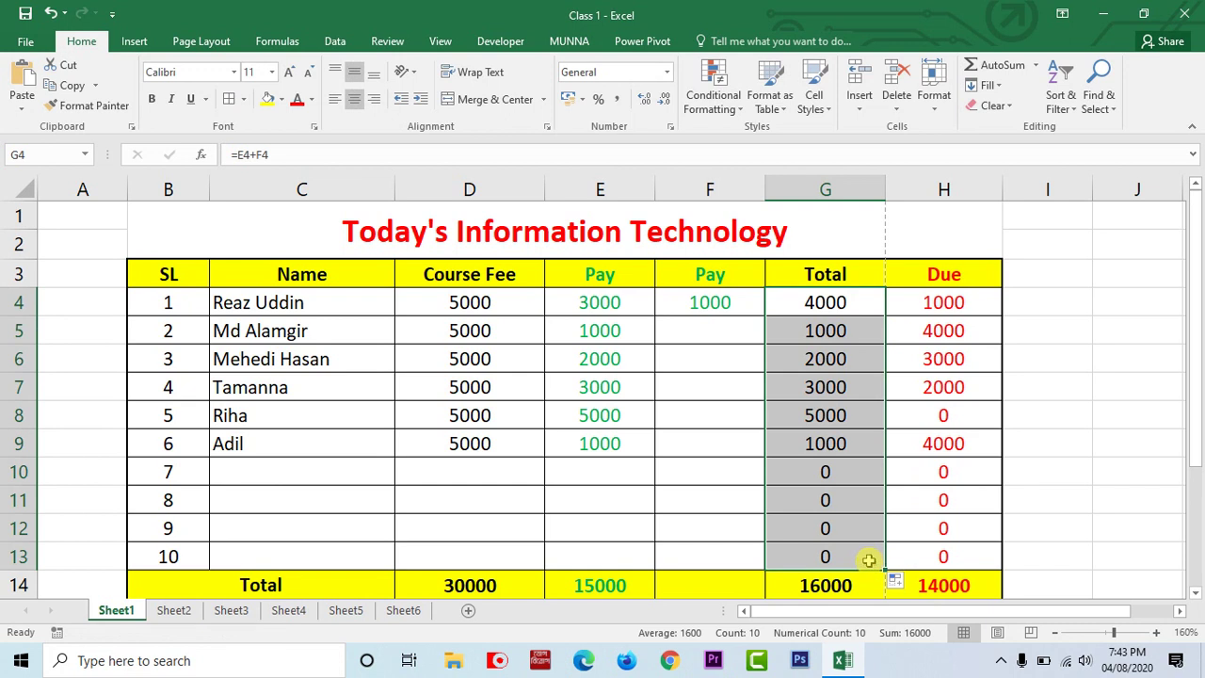
pyautogui.click(1105, 358)
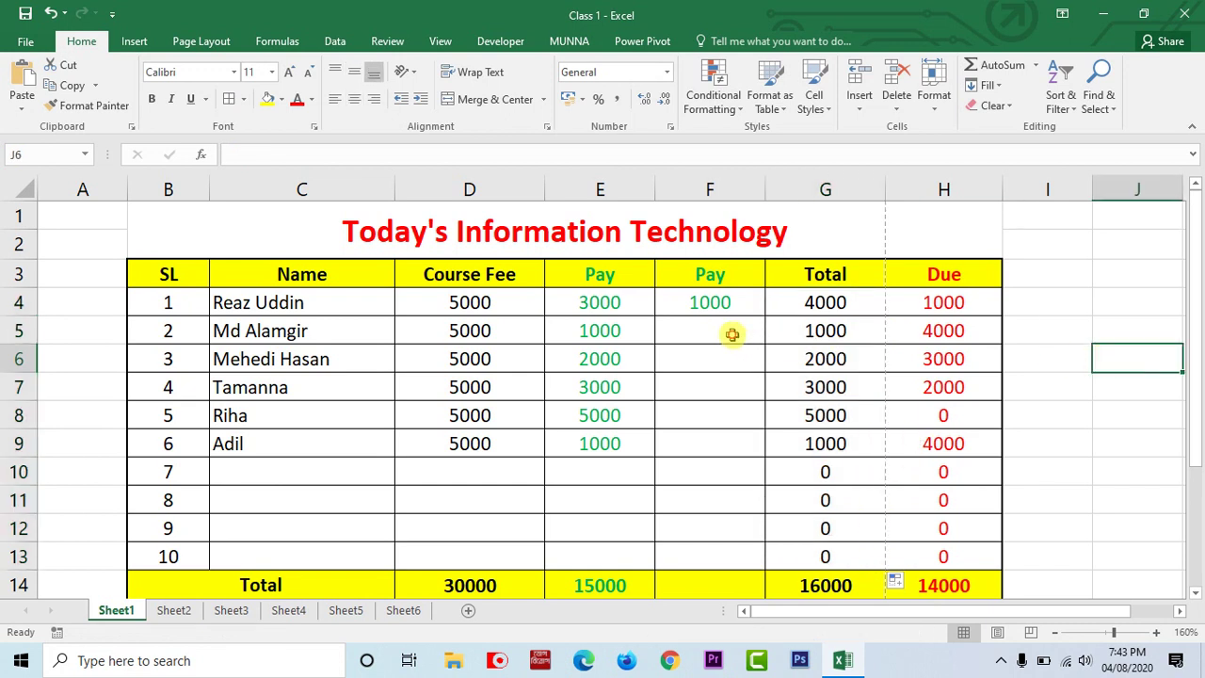
# Enter second payments of 3000, 3000, 1000, 500 and 3500 down F5:F9.
pyautogui.click(733, 334)
pyautogui.write('1')
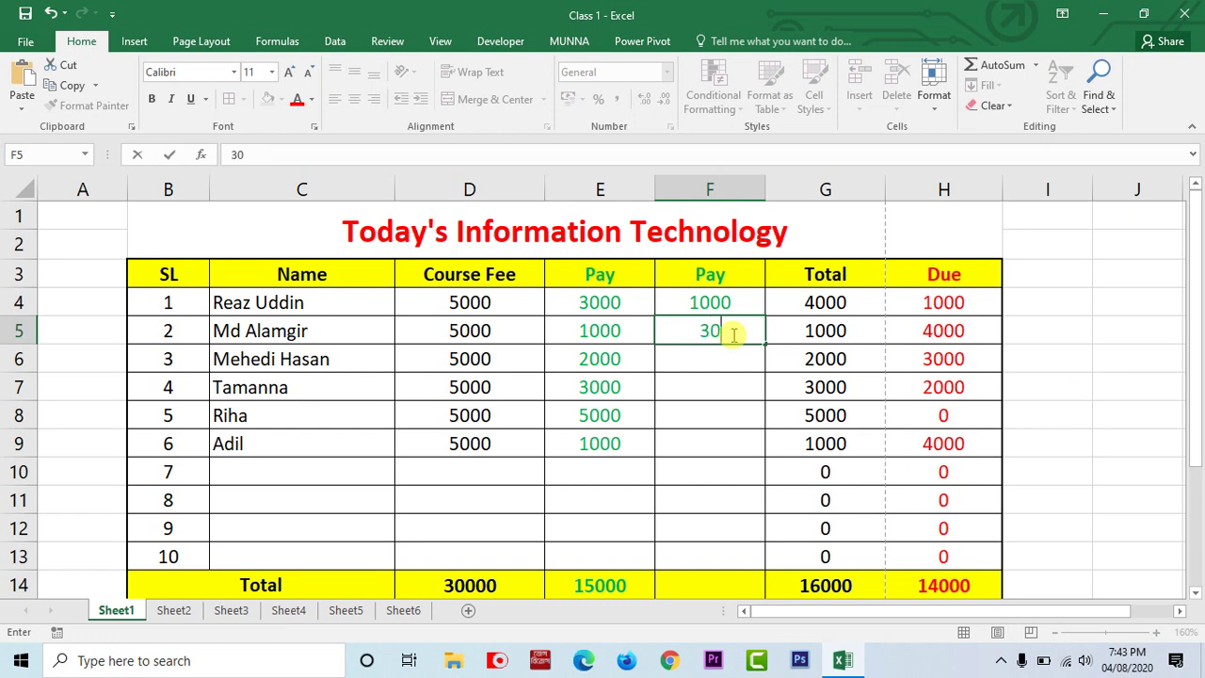
pyautogui.write('00')
pyautogui.press('Return')
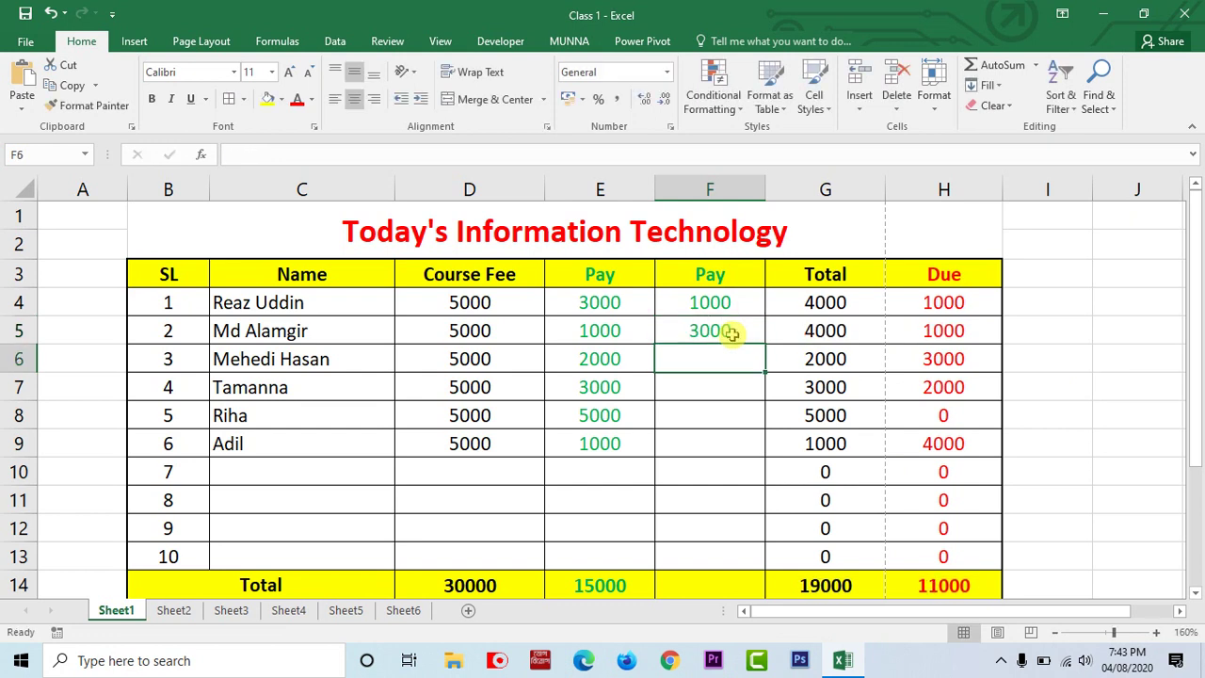
pyautogui.write('3000')
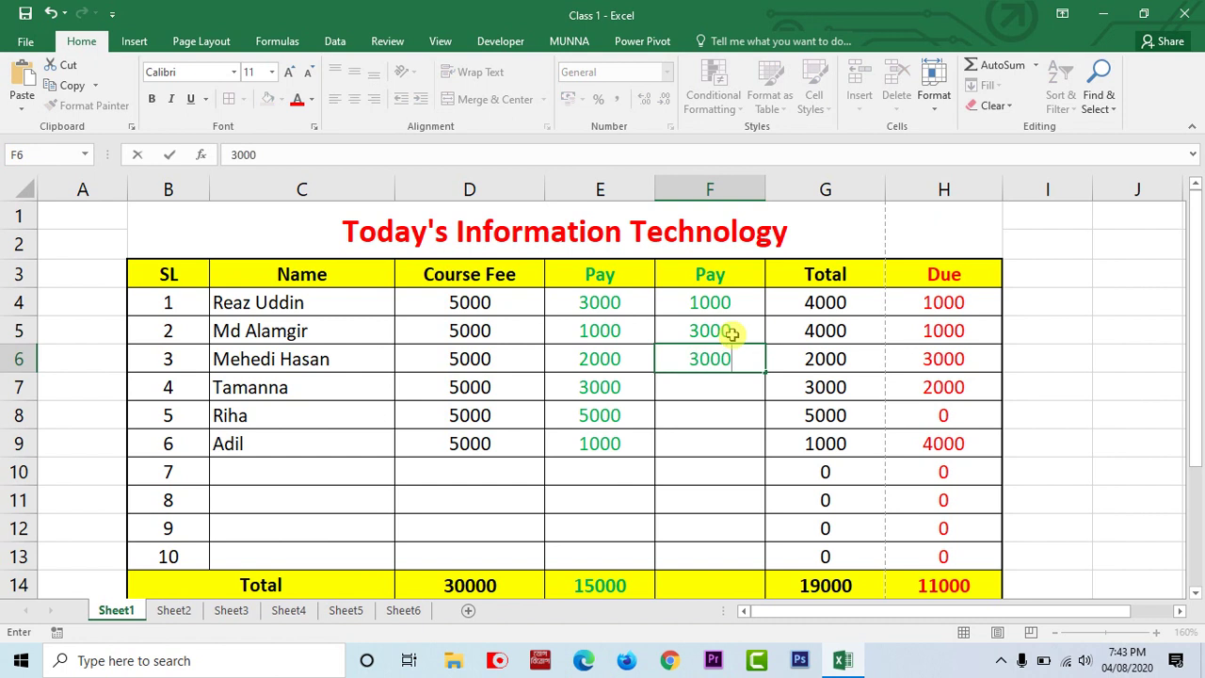
pyautogui.press('Return')
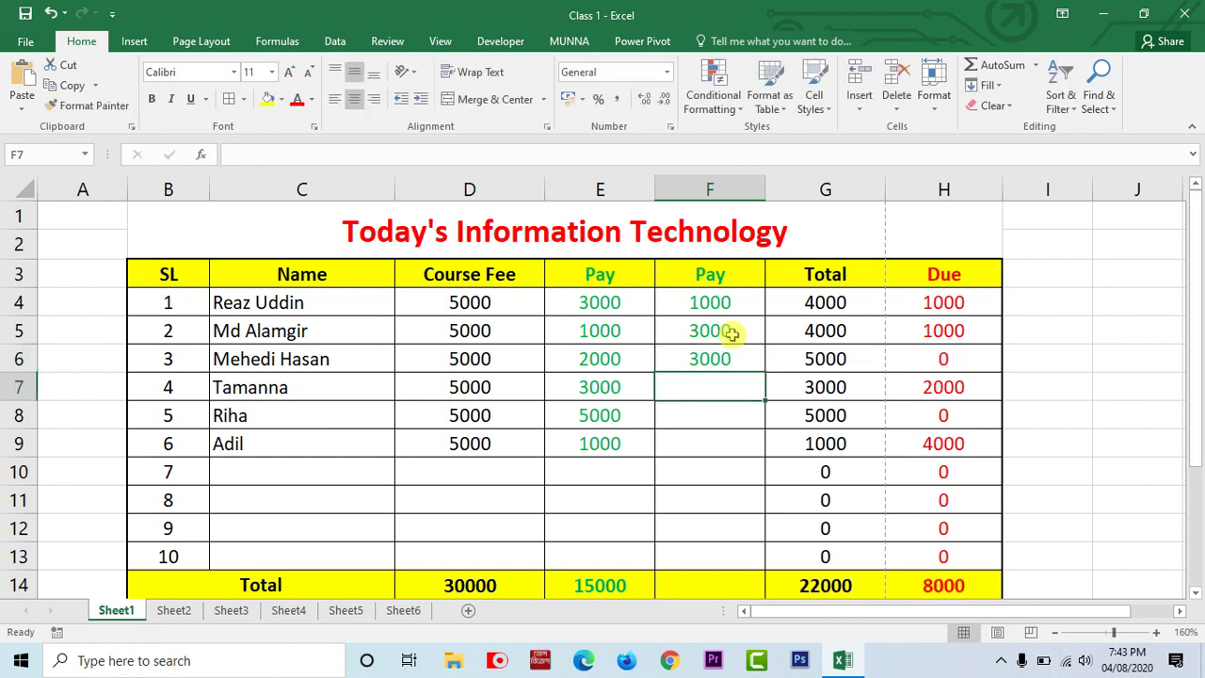
pyautogui.write('1000')
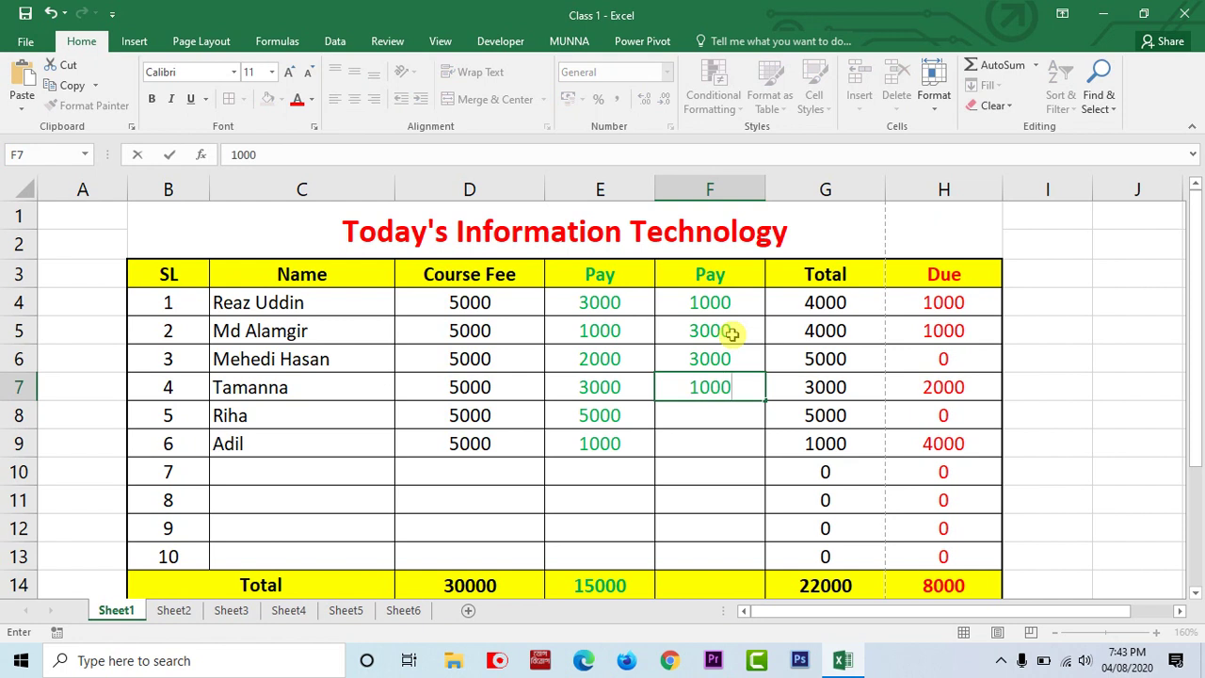
pyautogui.press('Return')
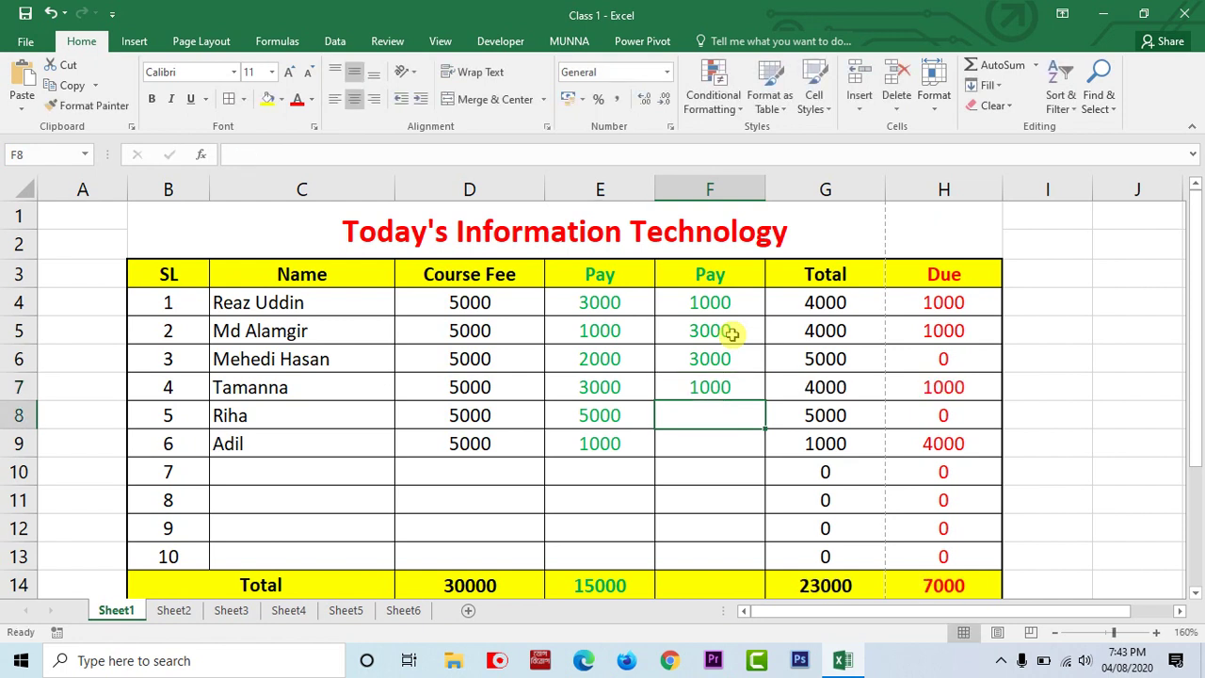
pyautogui.write('500')
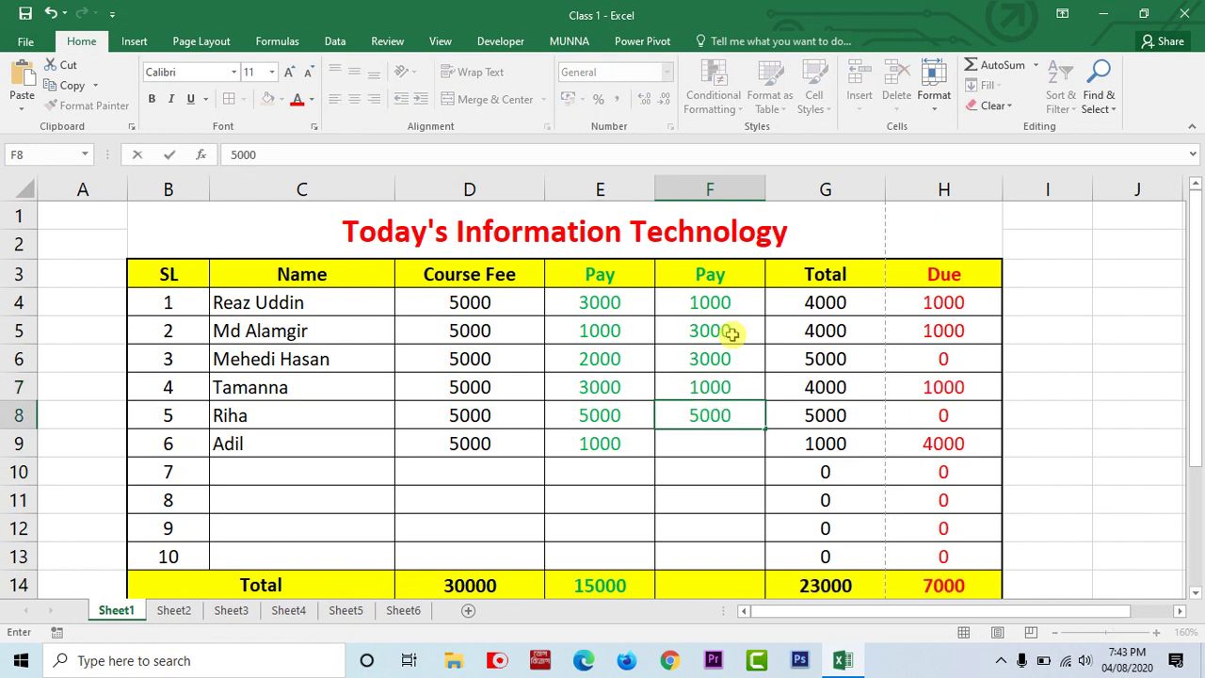
pyautogui.press('Return')
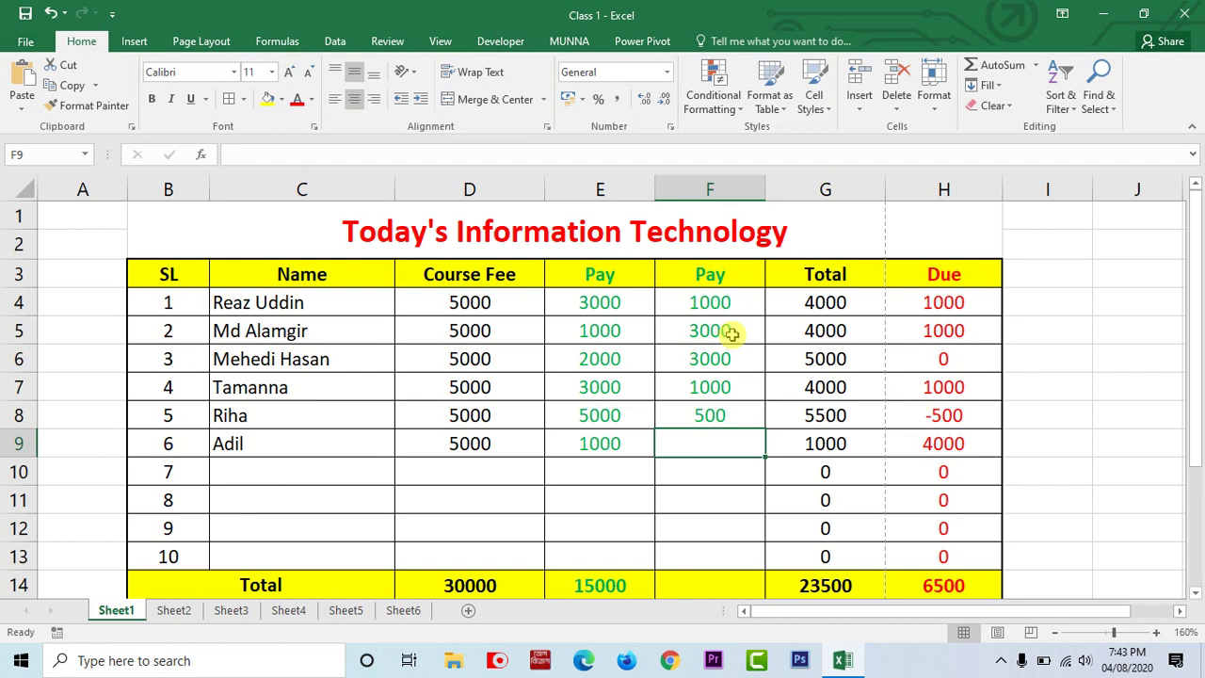
pyautogui.write('35000')
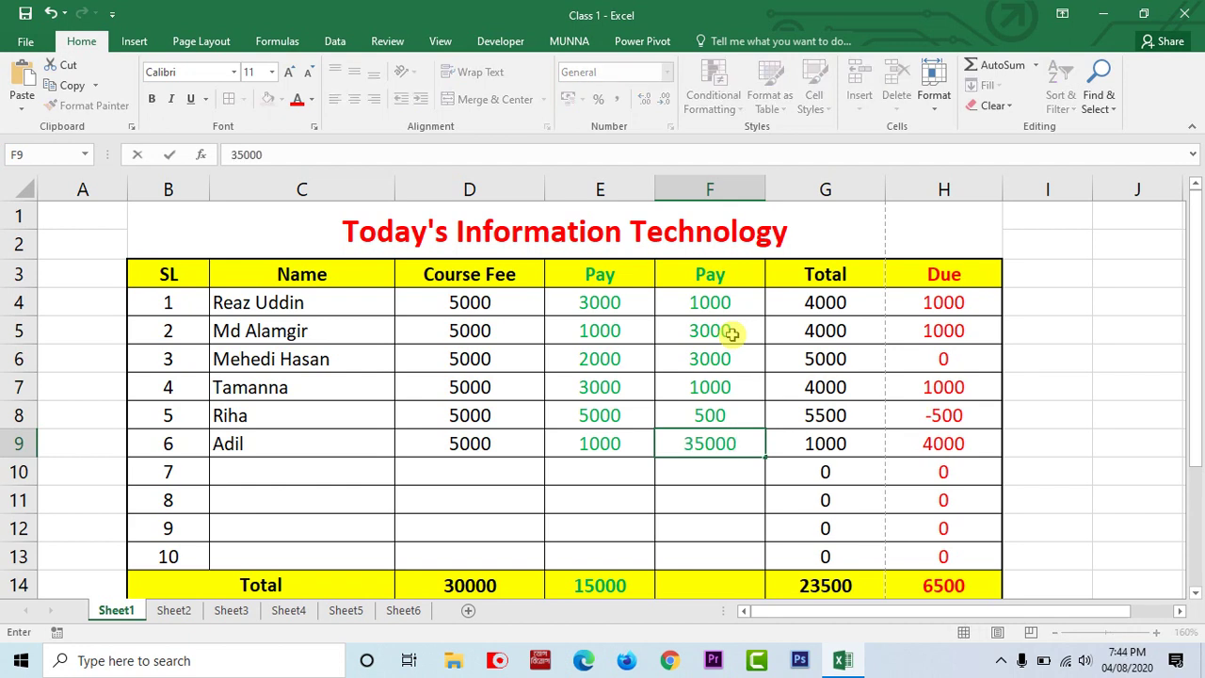
pyautogui.press('BackSpace')
pyautogui.press('Return')
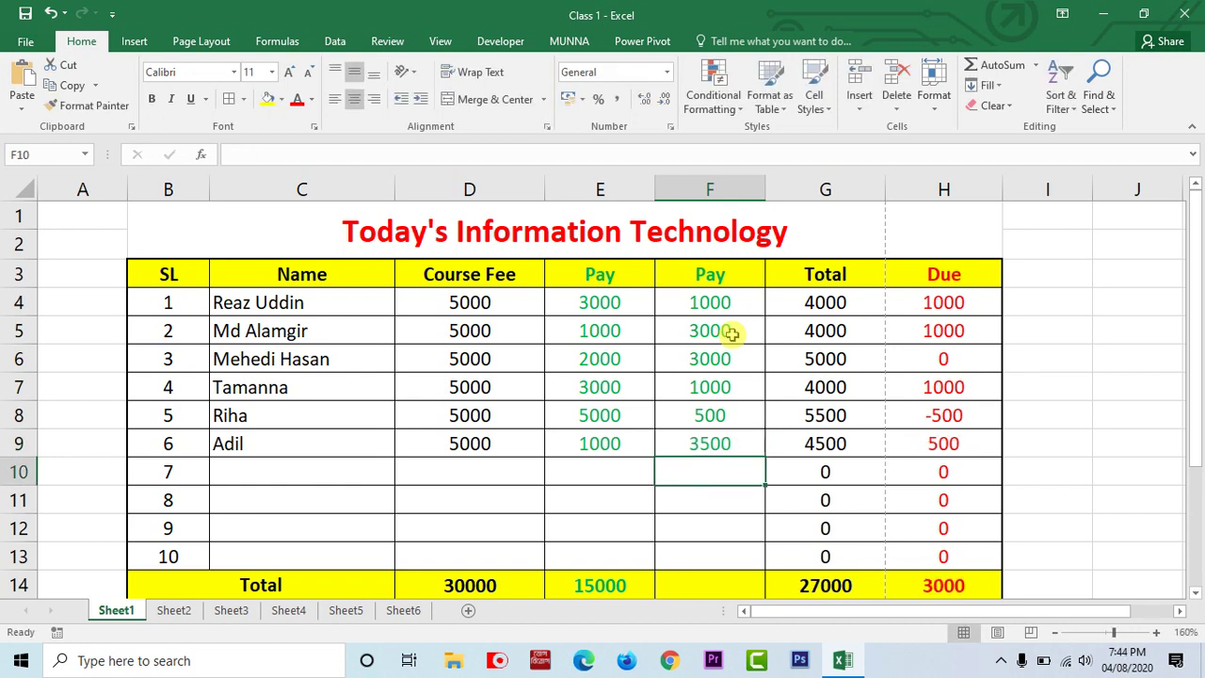
# Correct the second payment in F8 to 0.
pyautogui.press('Up')
pyautogui.press('Up')
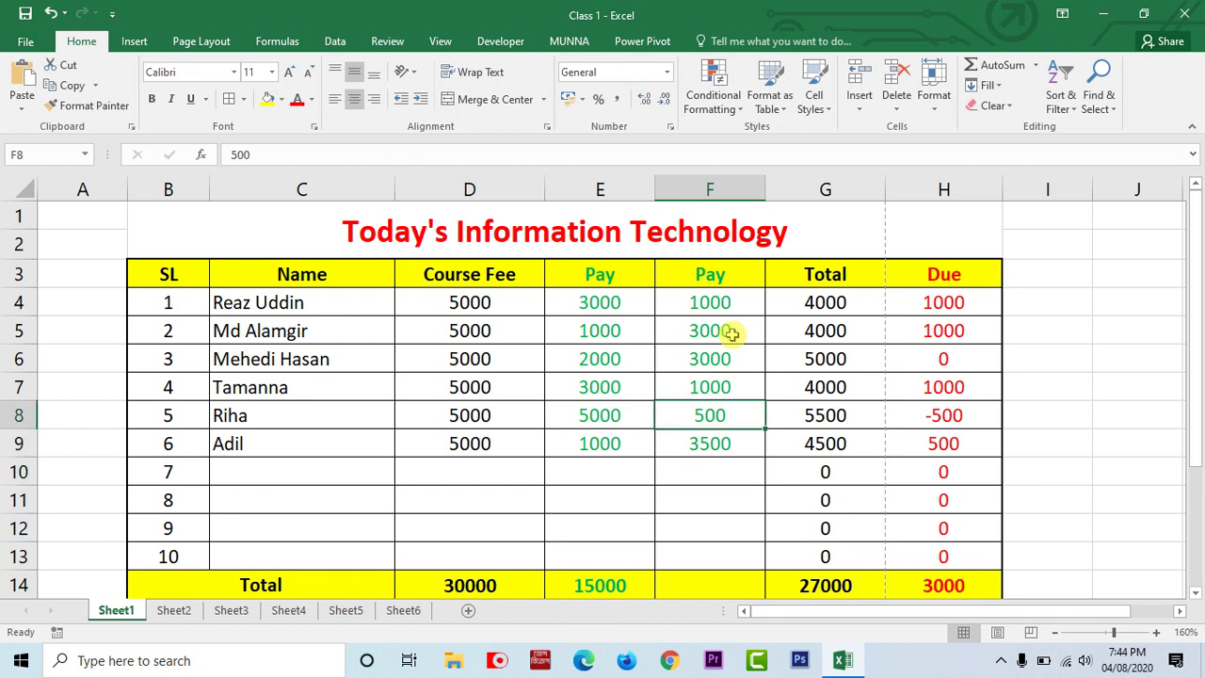
pyautogui.write('0')
pyautogui.press('Return')
pyautogui.press('Up')
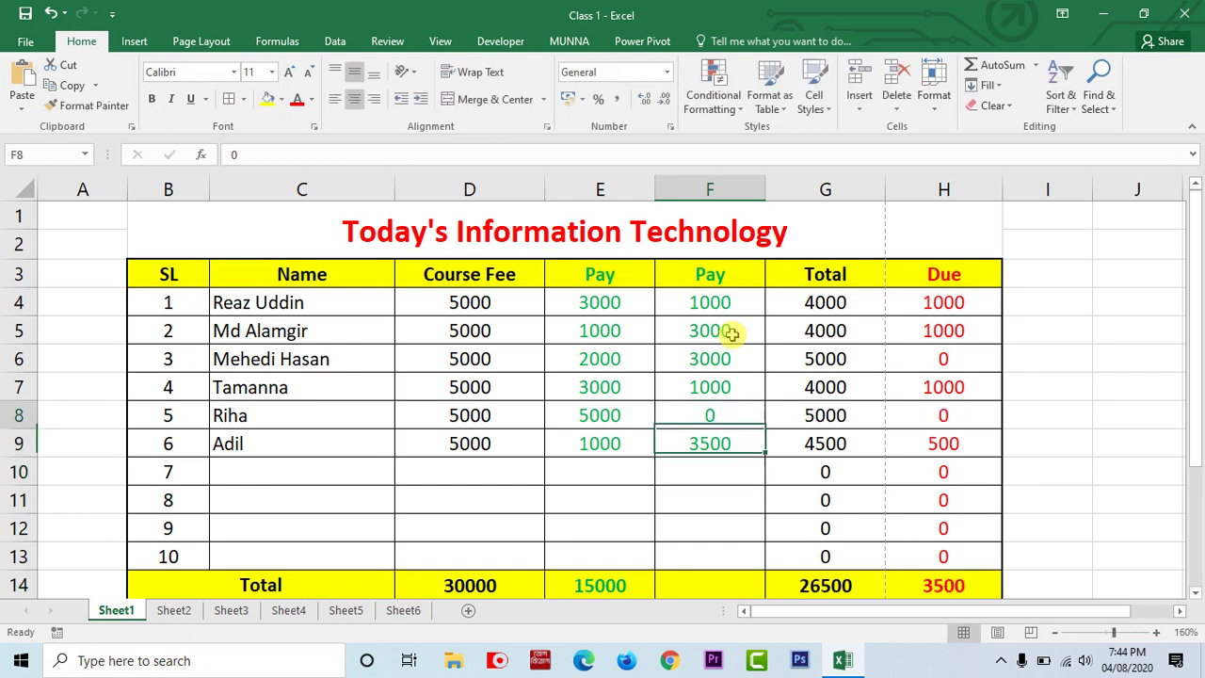
pyautogui.press('Down')
pyautogui.press('Down')
pyautogui.press('Down')
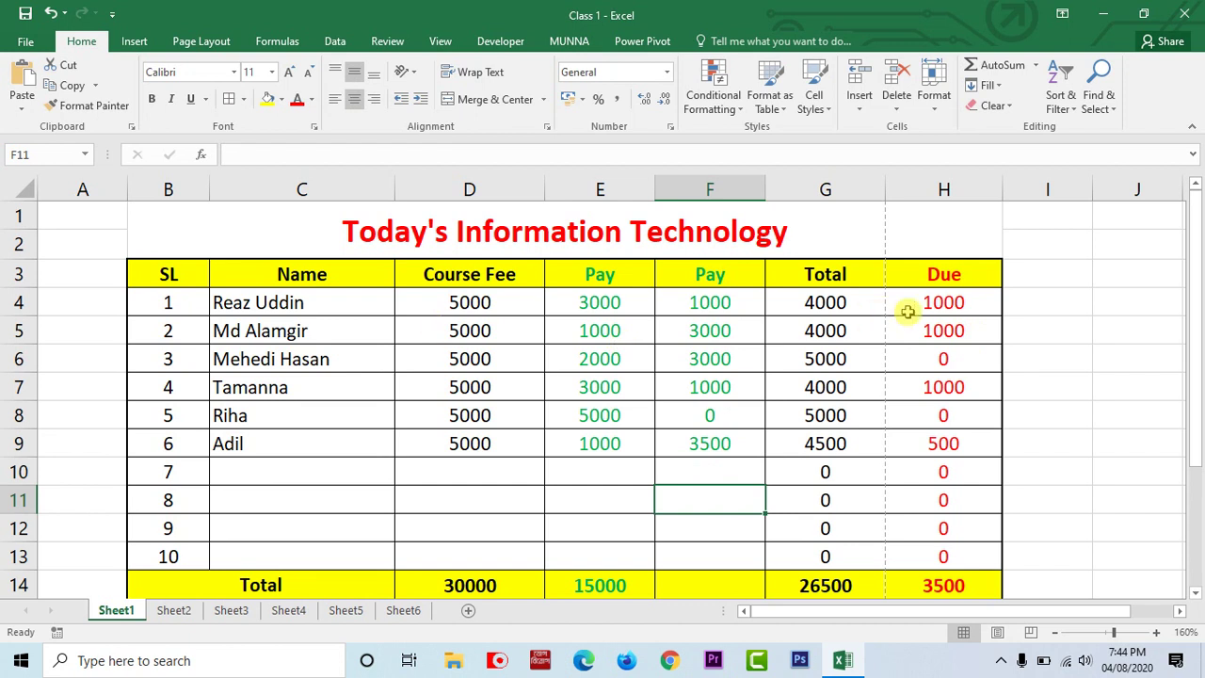
pyautogui.moveTo(1197, 372); pyautogui.dragTo(1197, 373)
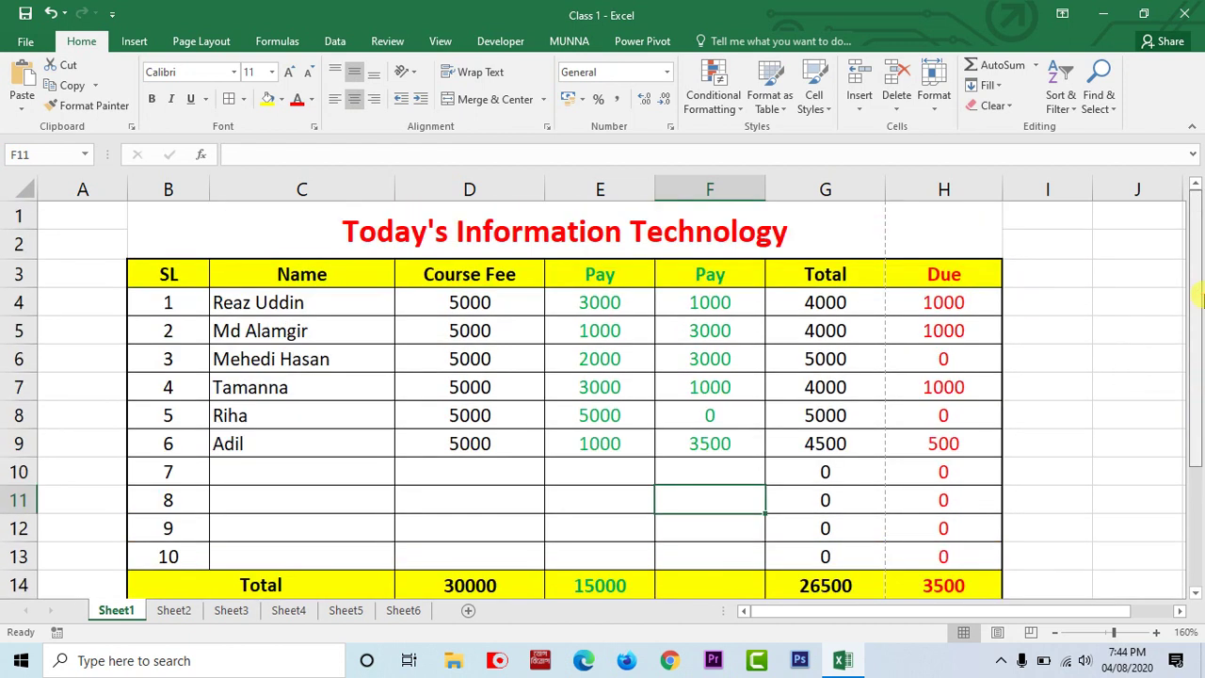
pyautogui.click(20, 41)
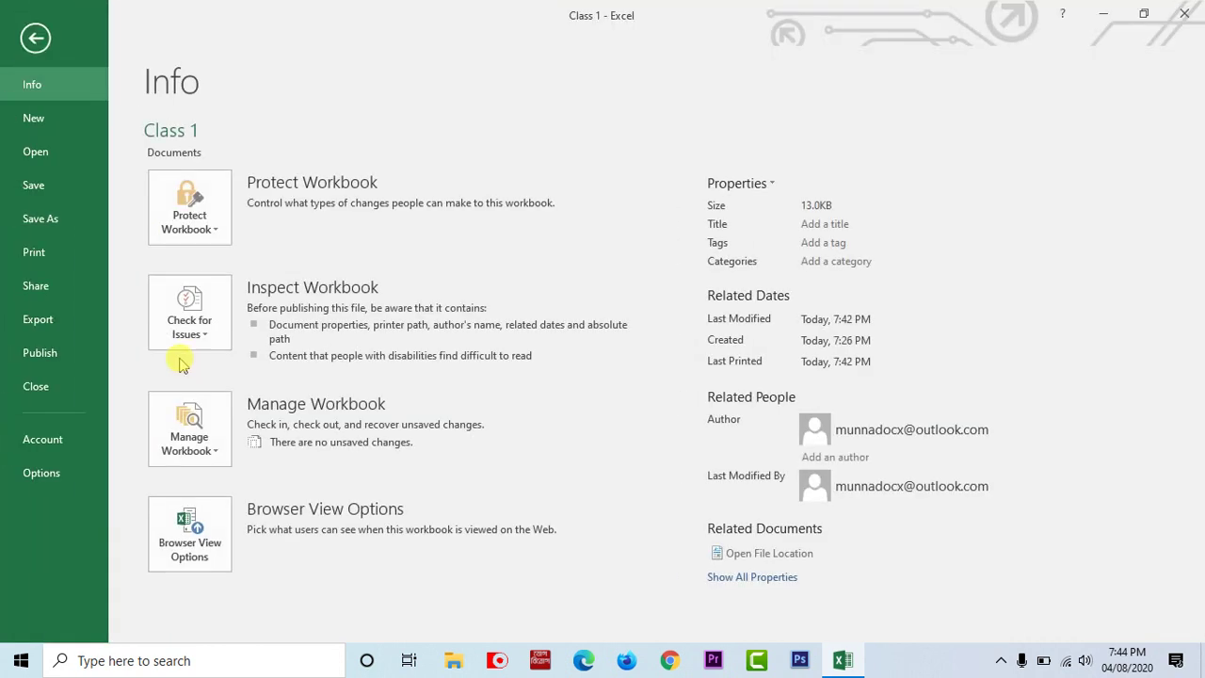
pyautogui.click(32, 251)
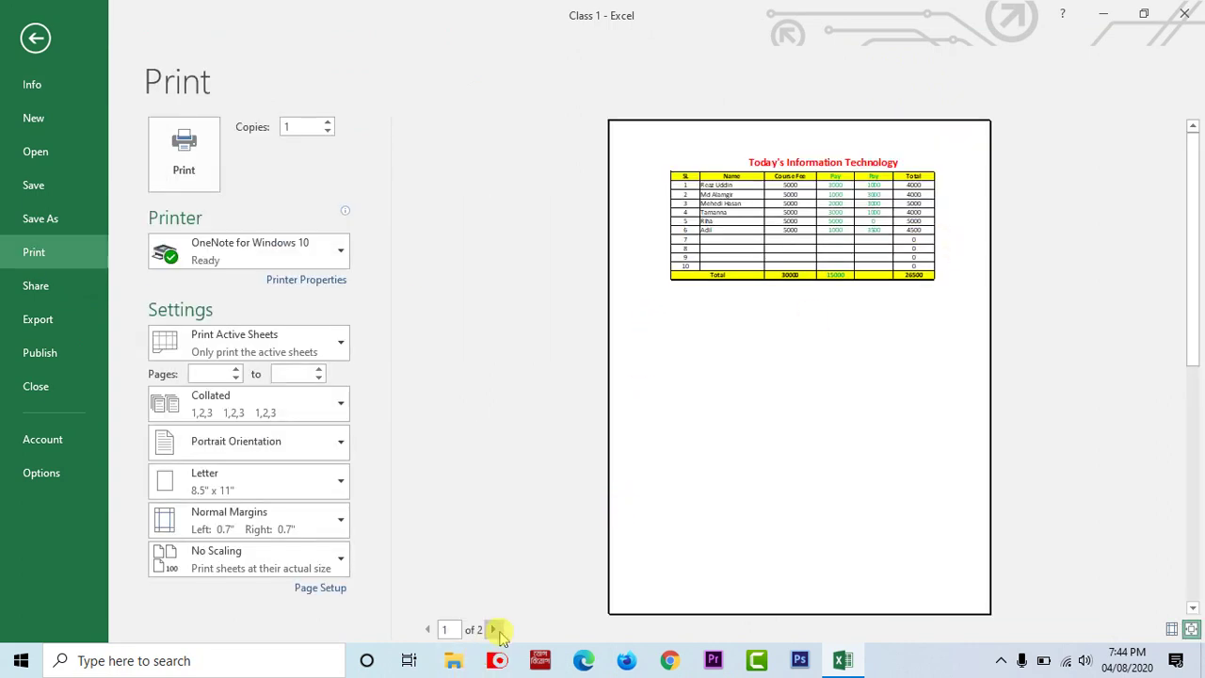
pyautogui.click(493, 629)
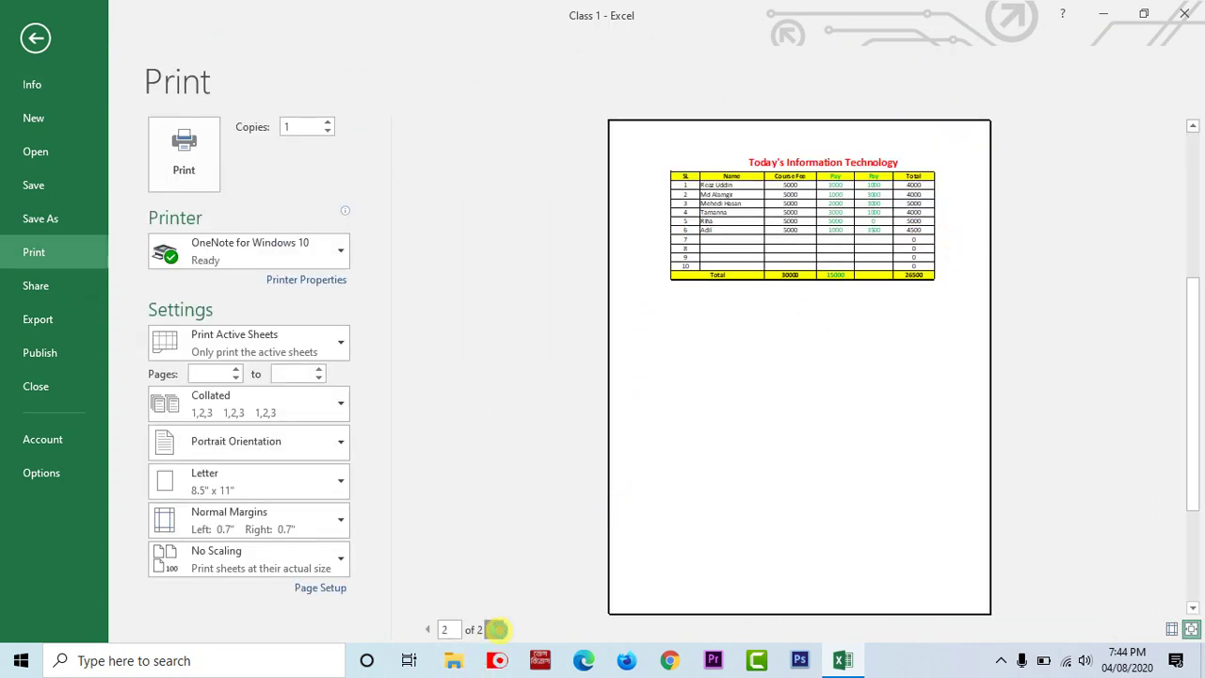
pyautogui.click(427, 631)
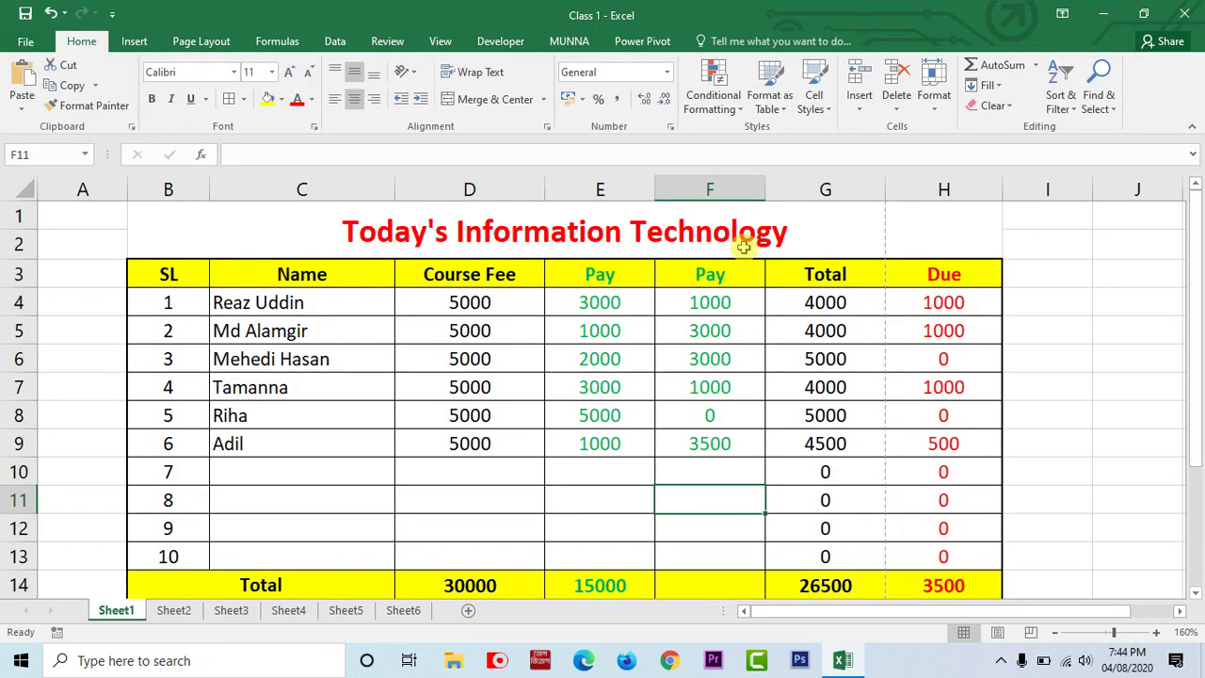
pyautogui.click(83, 193)
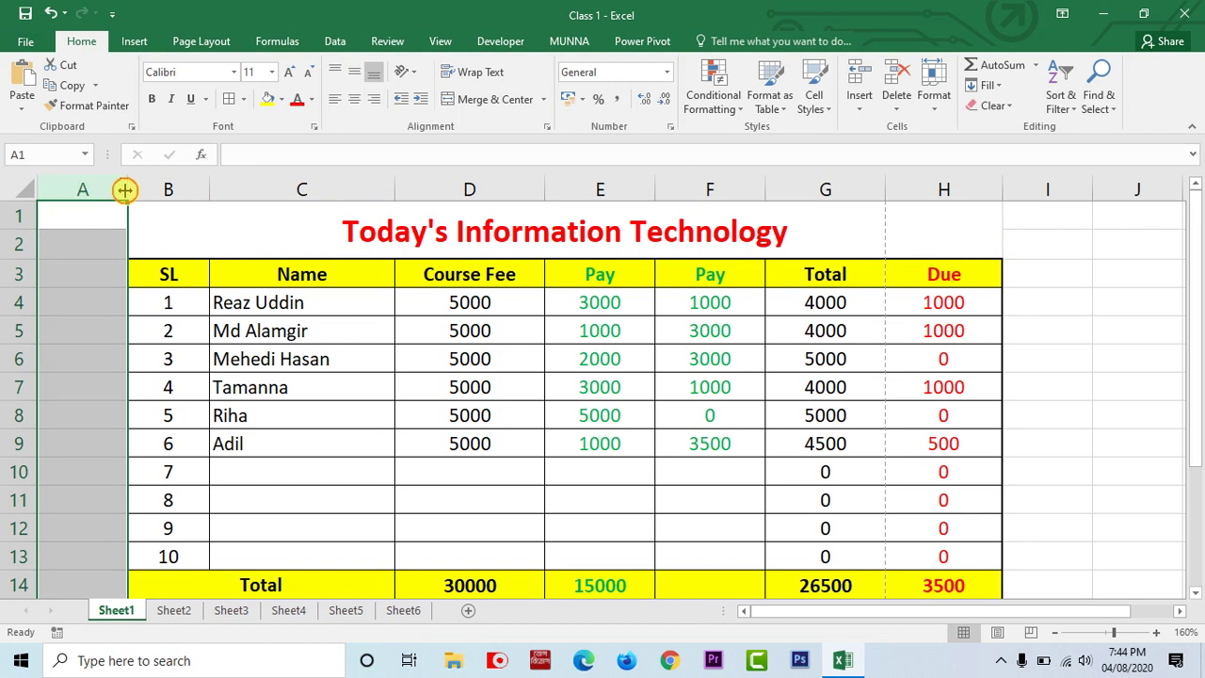
# Delete the empty column A so the fee table spans columns A to G.
pyautogui.moveTo(126, 190)
pyautogui.mouseDown()
pyautogui.moveTo(68, 204)
pyautogui.moveTo(81, 202)
pyautogui.mouseUp()
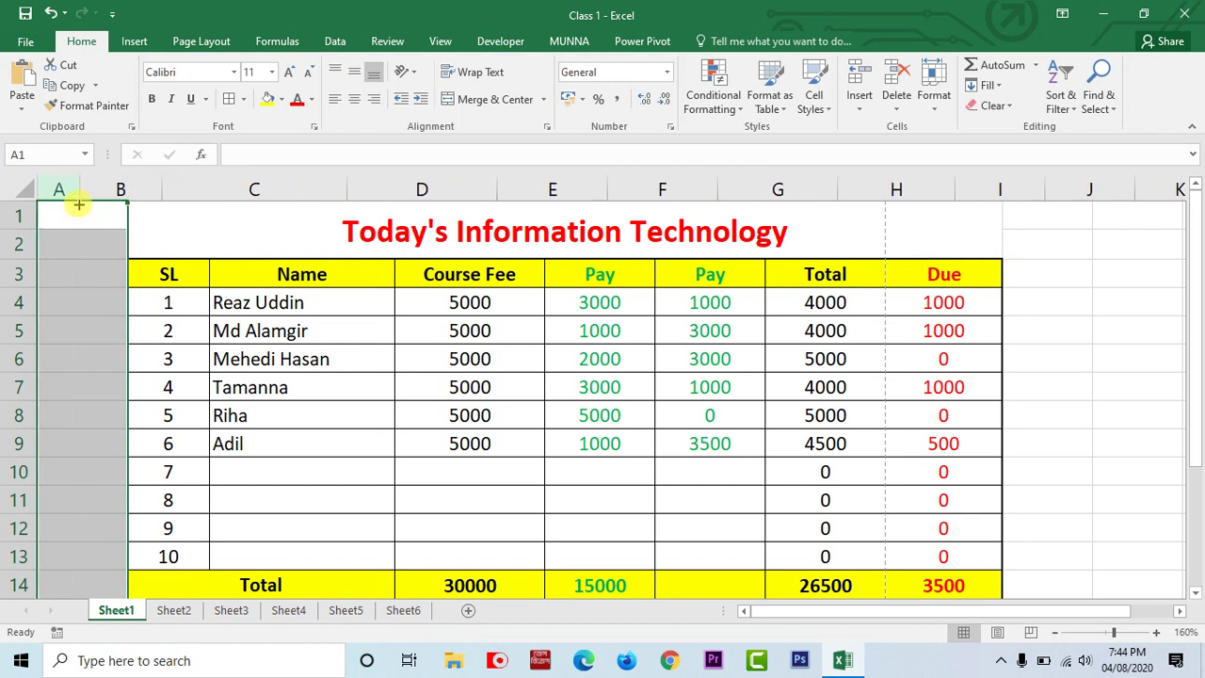
pyautogui.rightClick(62, 191)
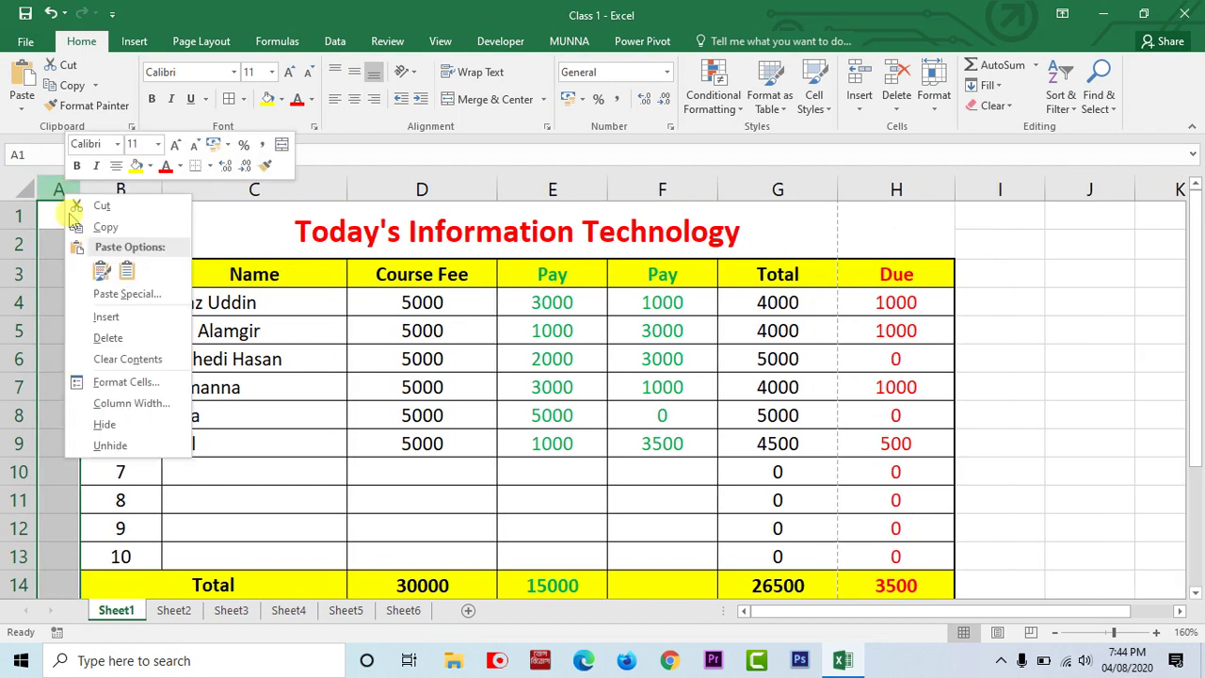
pyautogui.click(113, 336)
pyautogui.click(1062, 399)
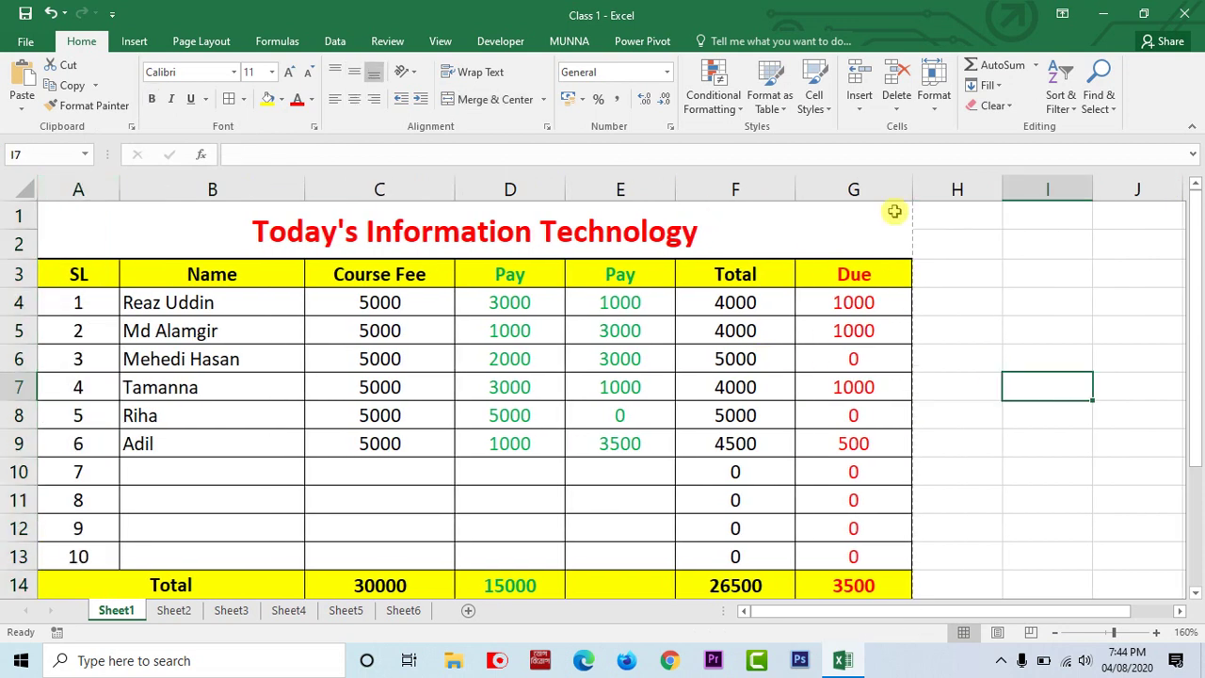
pyautogui.click(1067, 632)
pyautogui.click(1066, 632)
pyautogui.click(1066, 633)
pyautogui.click(1067, 633)
pyautogui.click(1067, 633)
pyautogui.click(1057, 632)
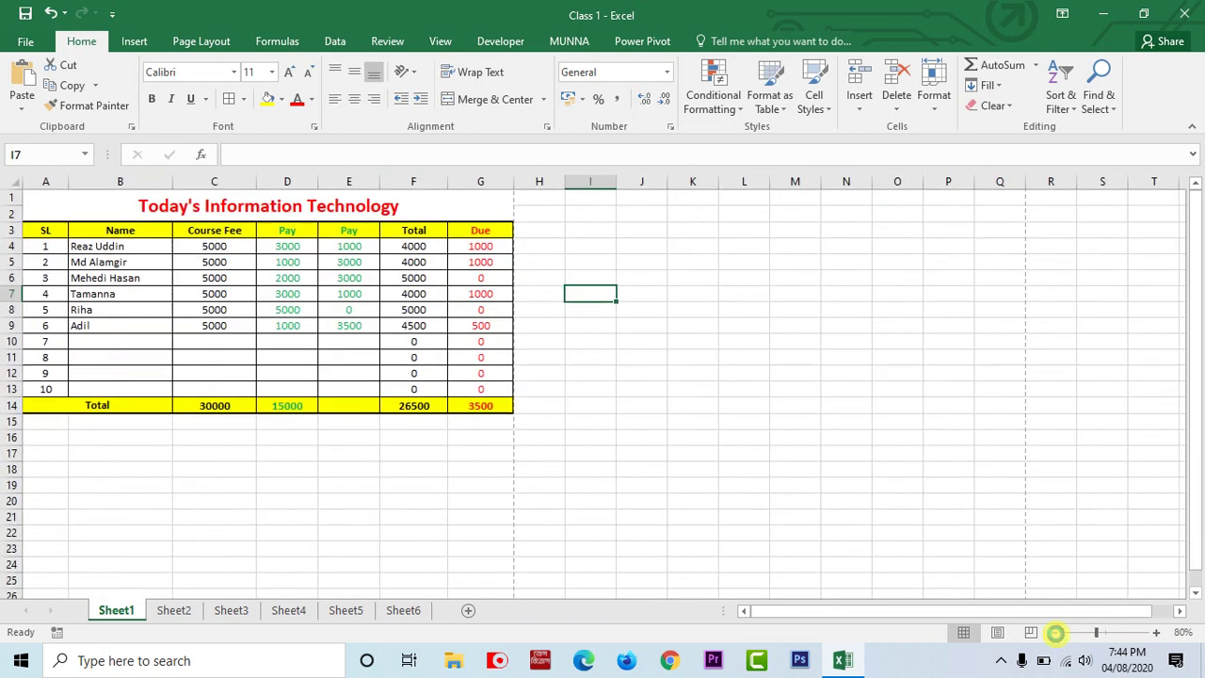
pyautogui.click(1056, 632)
pyautogui.click(1056, 633)
pyautogui.click(1056, 632)
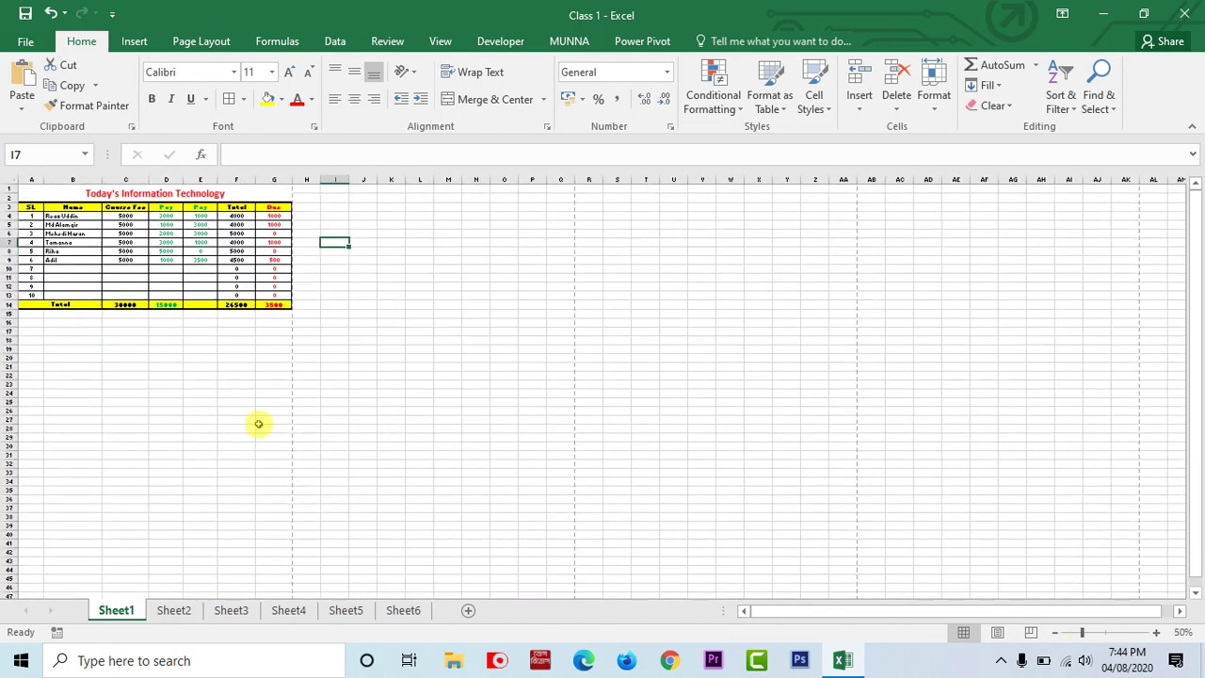
pyautogui.click(1156, 632)
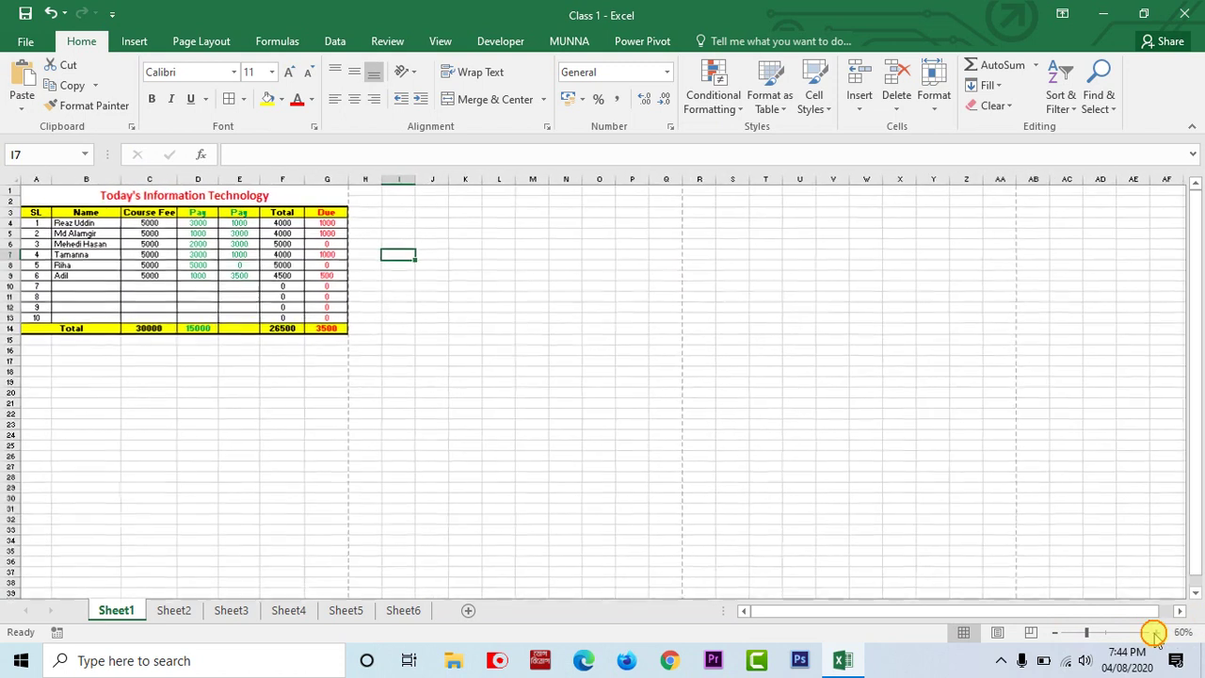
pyautogui.click(1156, 633)
pyautogui.click(1156, 633)
pyautogui.click(1156, 633)
pyautogui.click(1156, 632)
pyautogui.click(1156, 633)
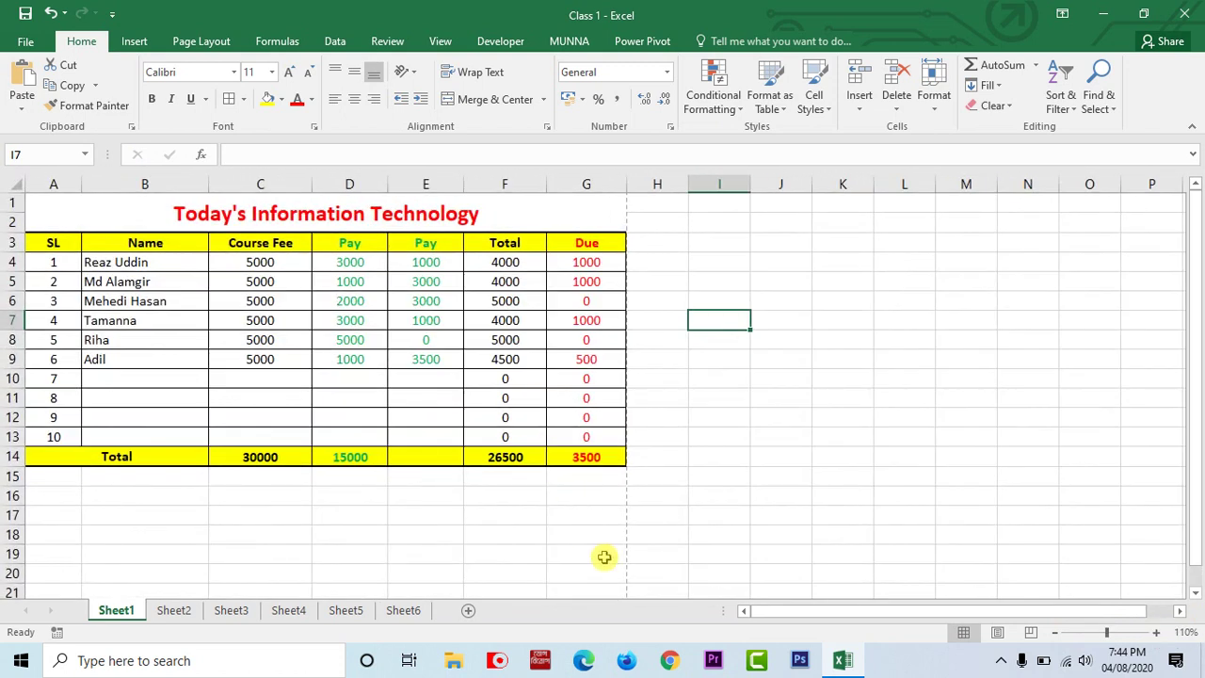
pyautogui.moveTo(604, 573); pyautogui.dragTo(28, 105)
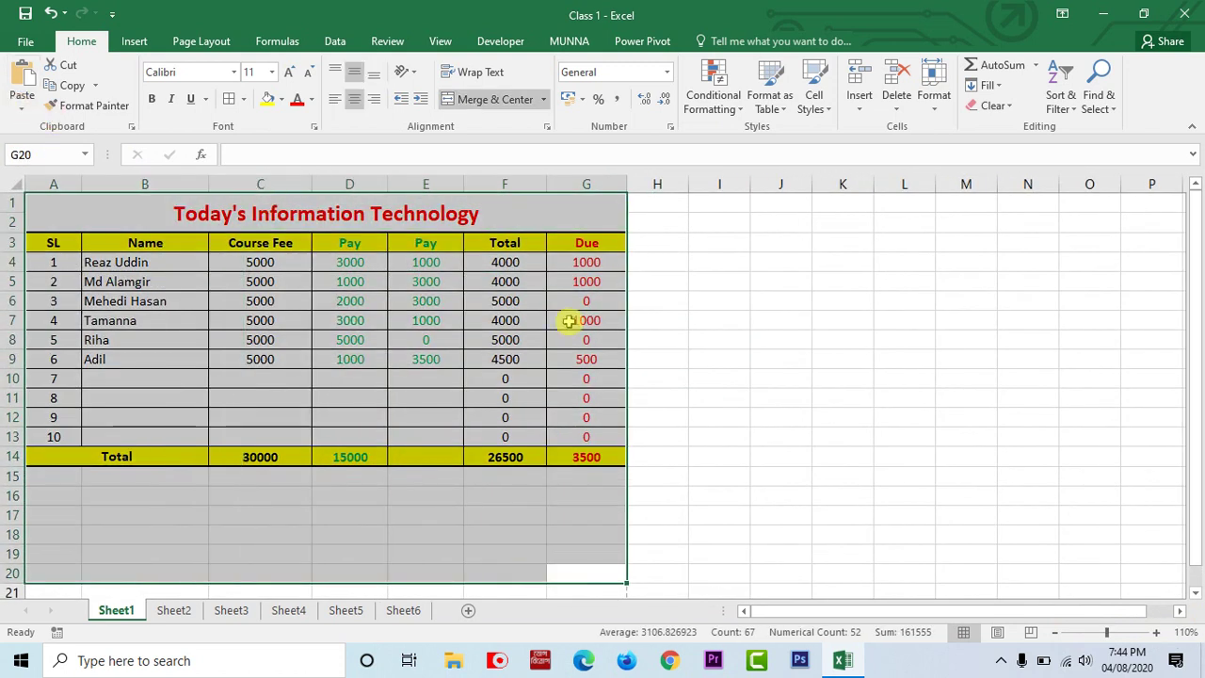
pyautogui.click(774, 337)
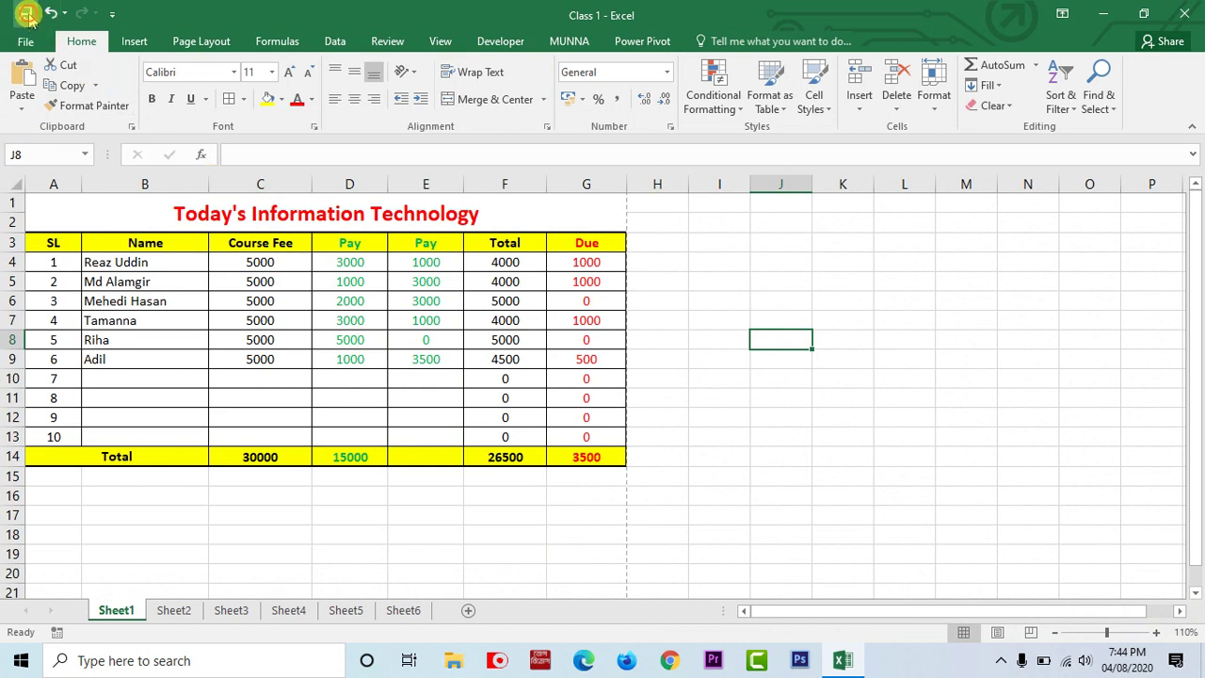
pyautogui.click(720, 318)
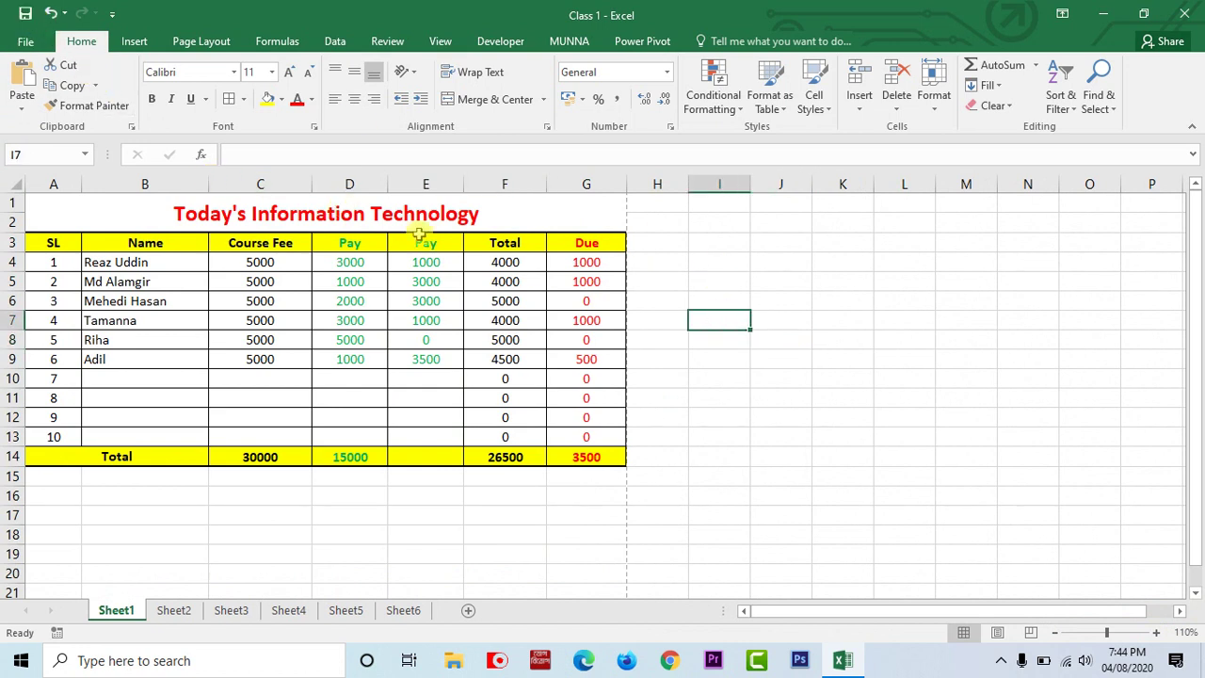
# Change the headings in D3 and E3 from 'Pay' to 'Pay 1'.
pyautogui.doubleClick(363, 243)
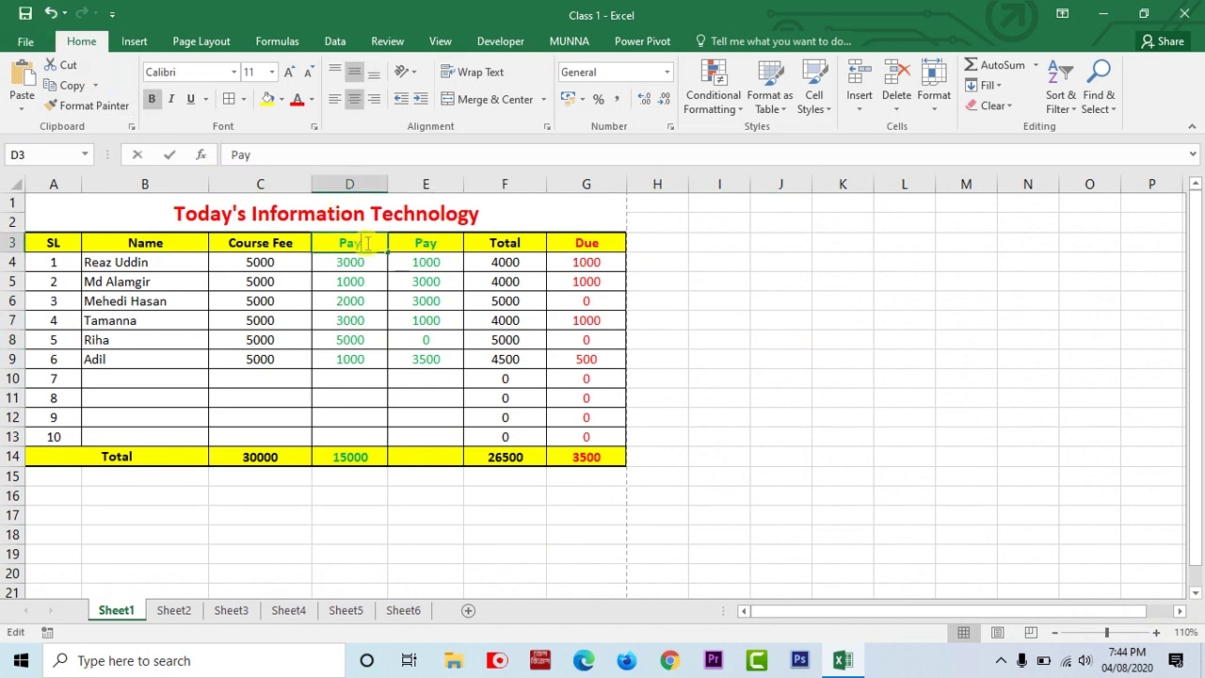
pyautogui.write('1')
pyautogui.click(423, 236)
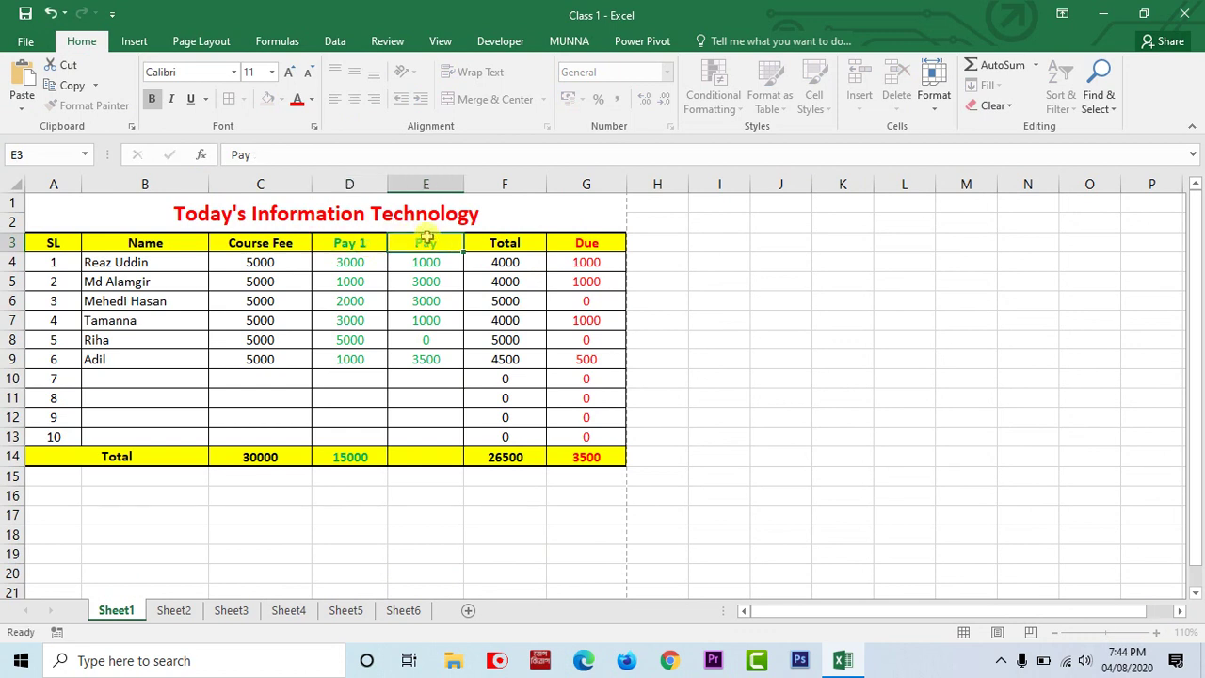
pyautogui.doubleClick(449, 244)
pyautogui.write('1')
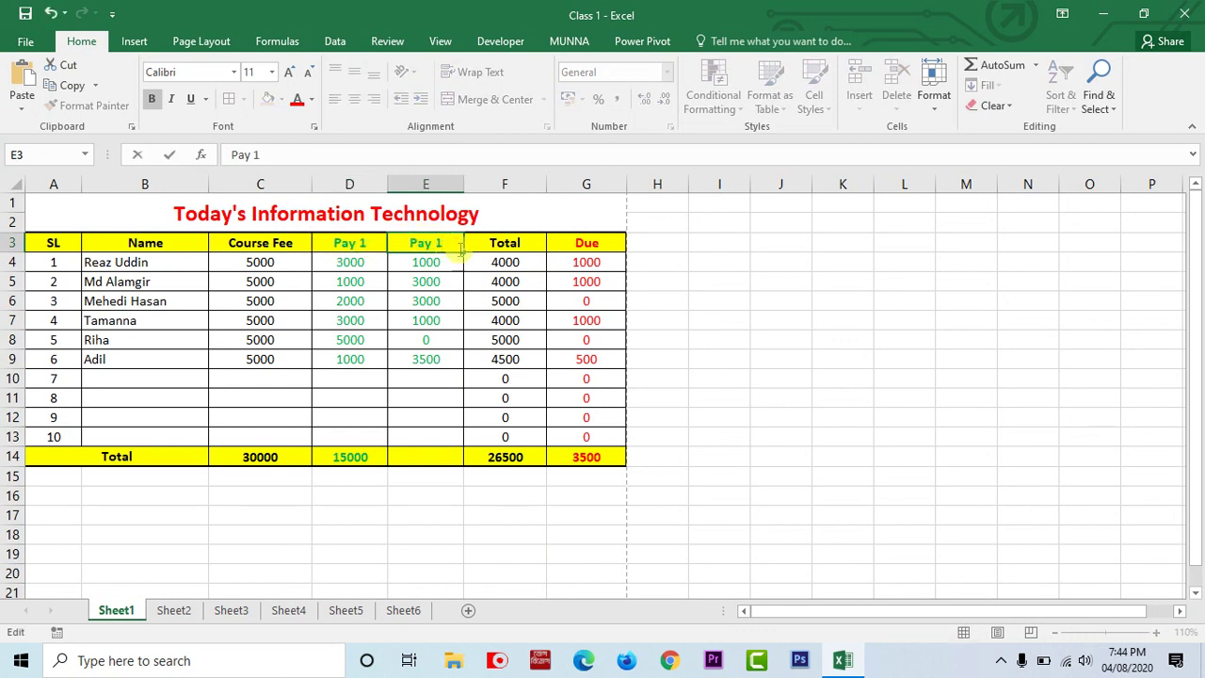
pyautogui.click(758, 300)
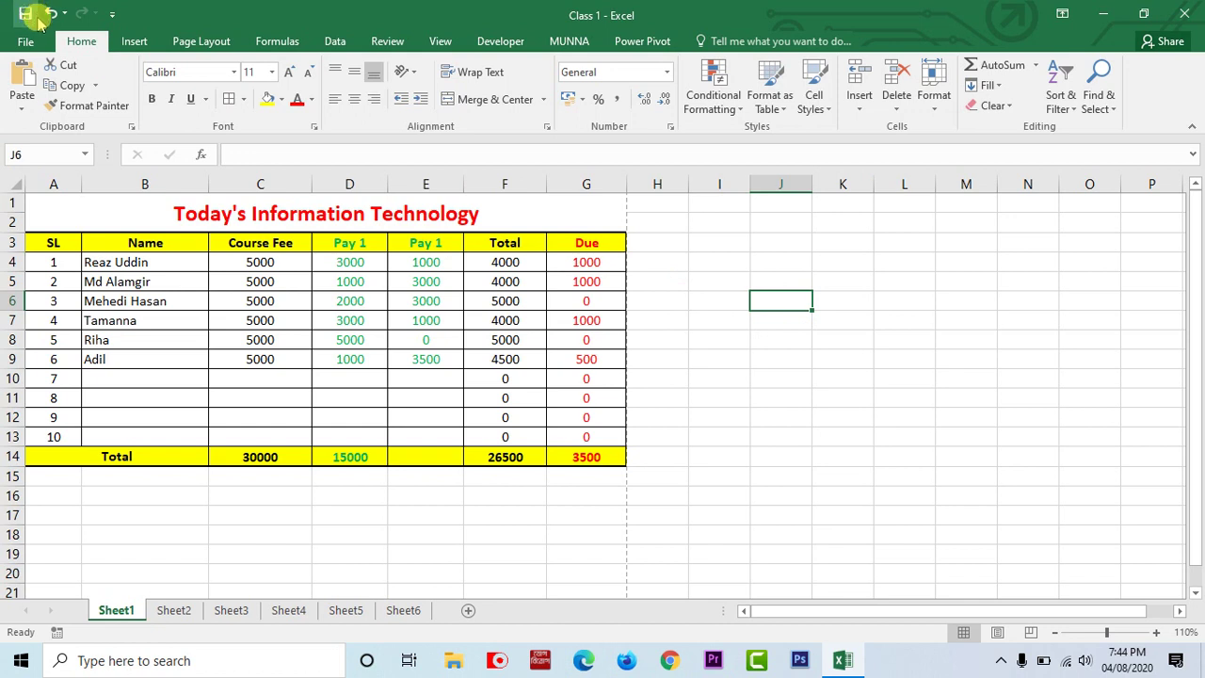
pyautogui.click(732, 472)
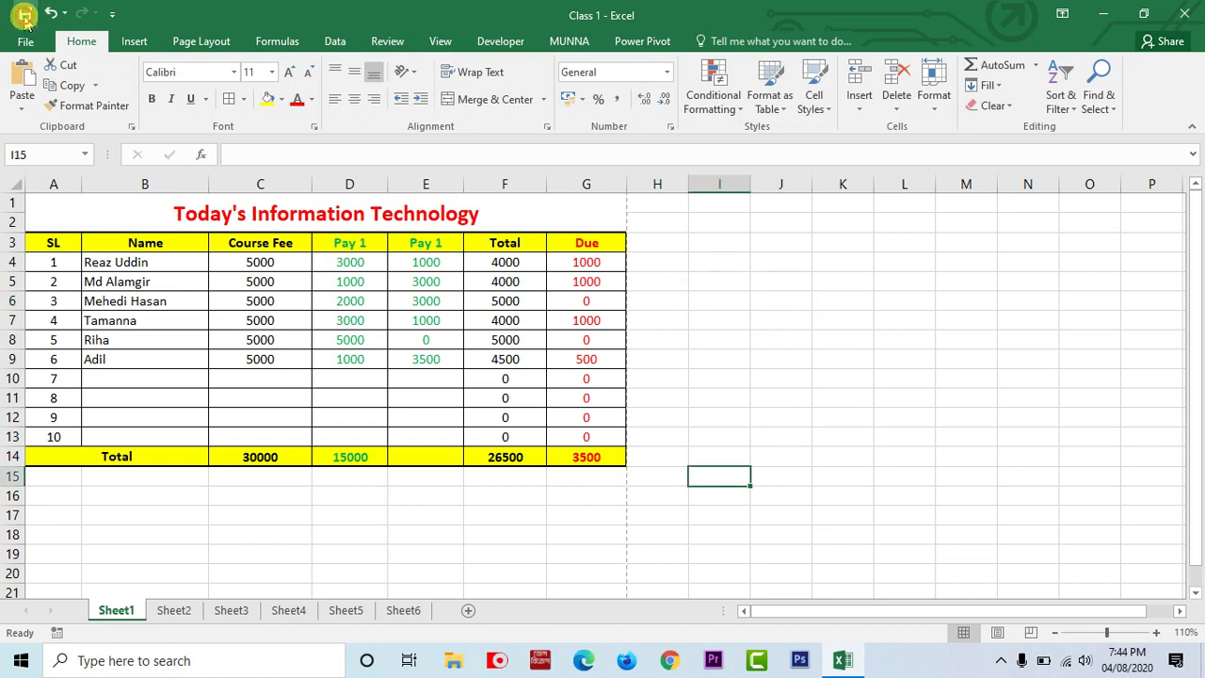
pyautogui.click(750, 337)
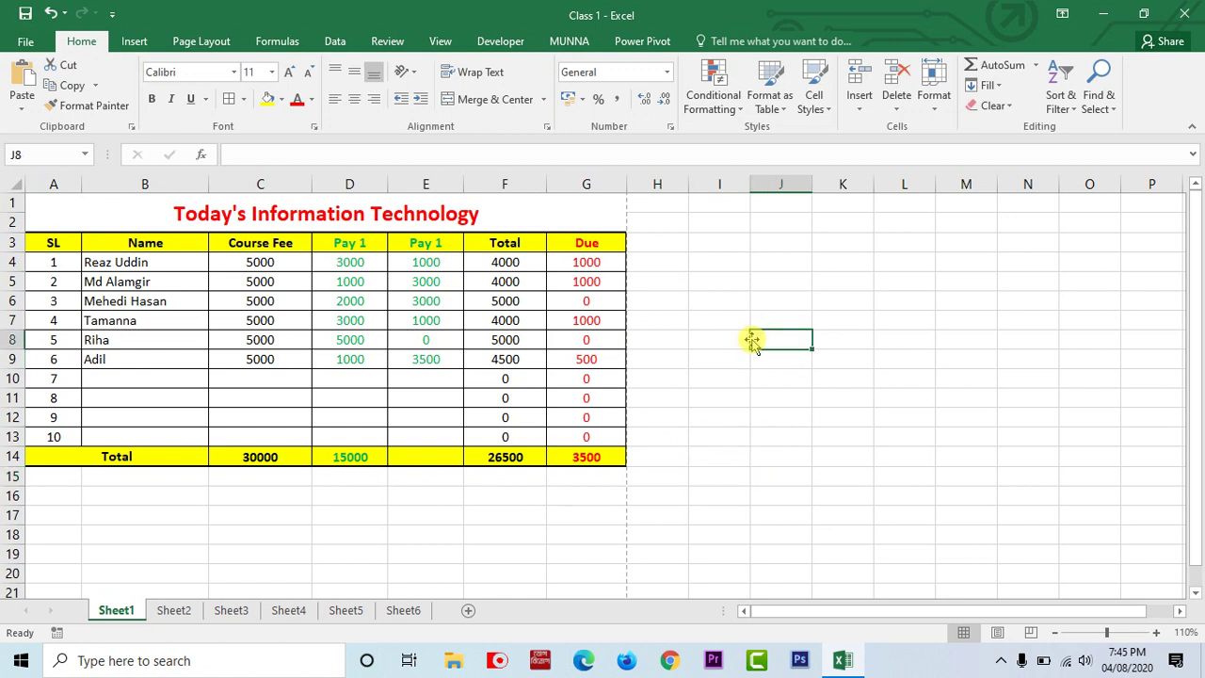
pyautogui.click(430, 211)
pyautogui.moveTo(429, 211); pyautogui.dragTo(406, 458)
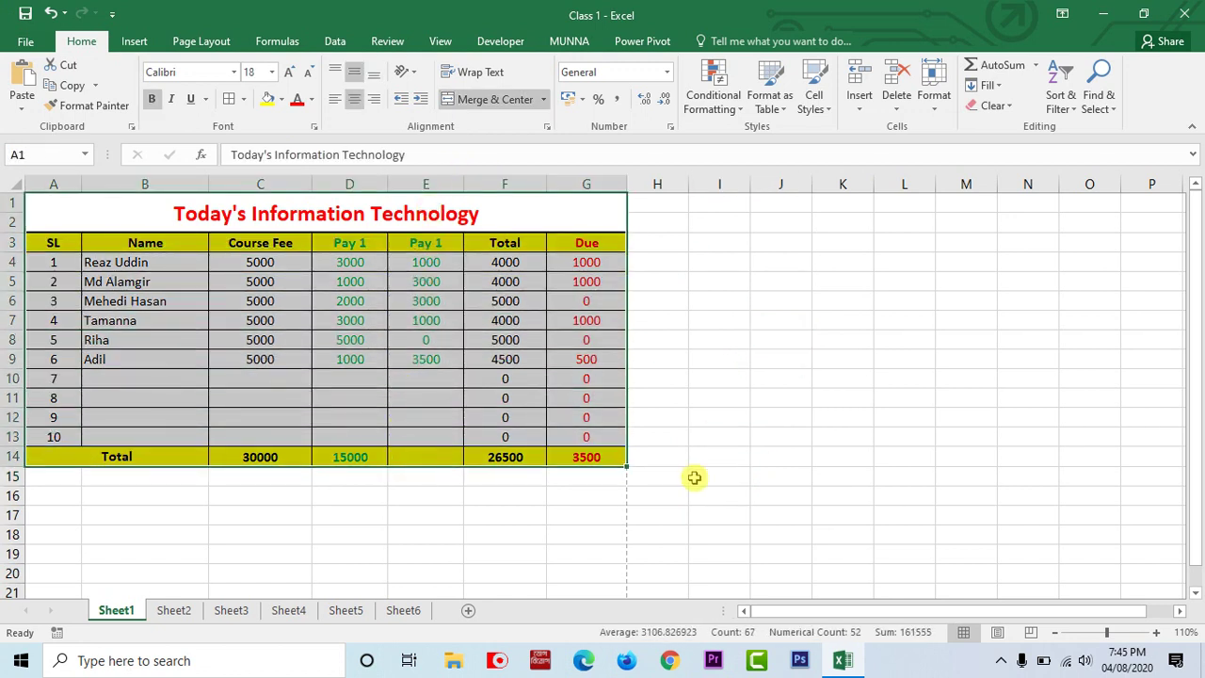
pyautogui.click(666, 475)
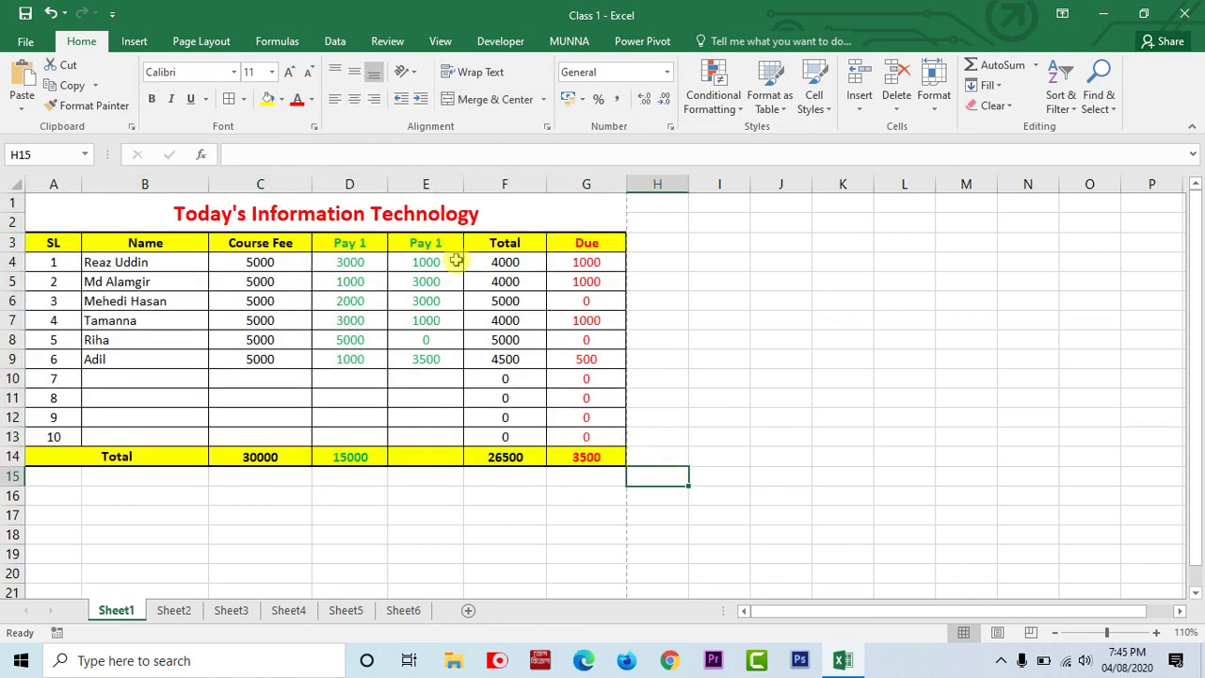
pyautogui.click(505, 261)
pyautogui.click(594, 262)
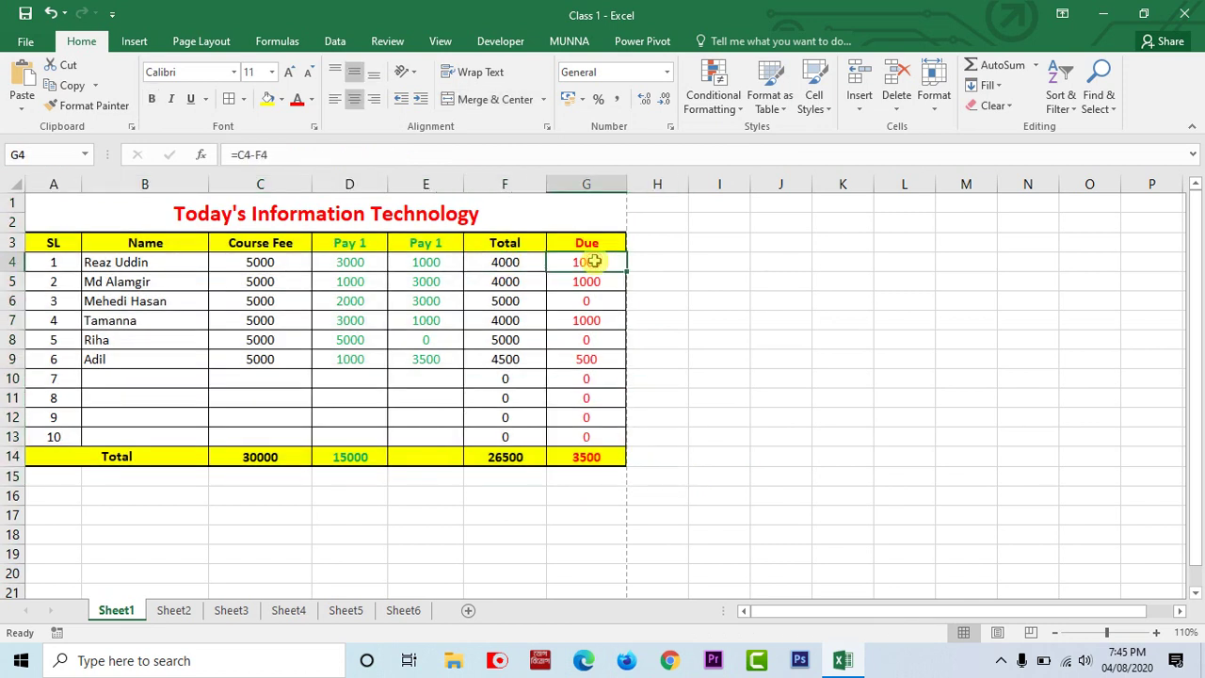
pyautogui.click(289, 259)
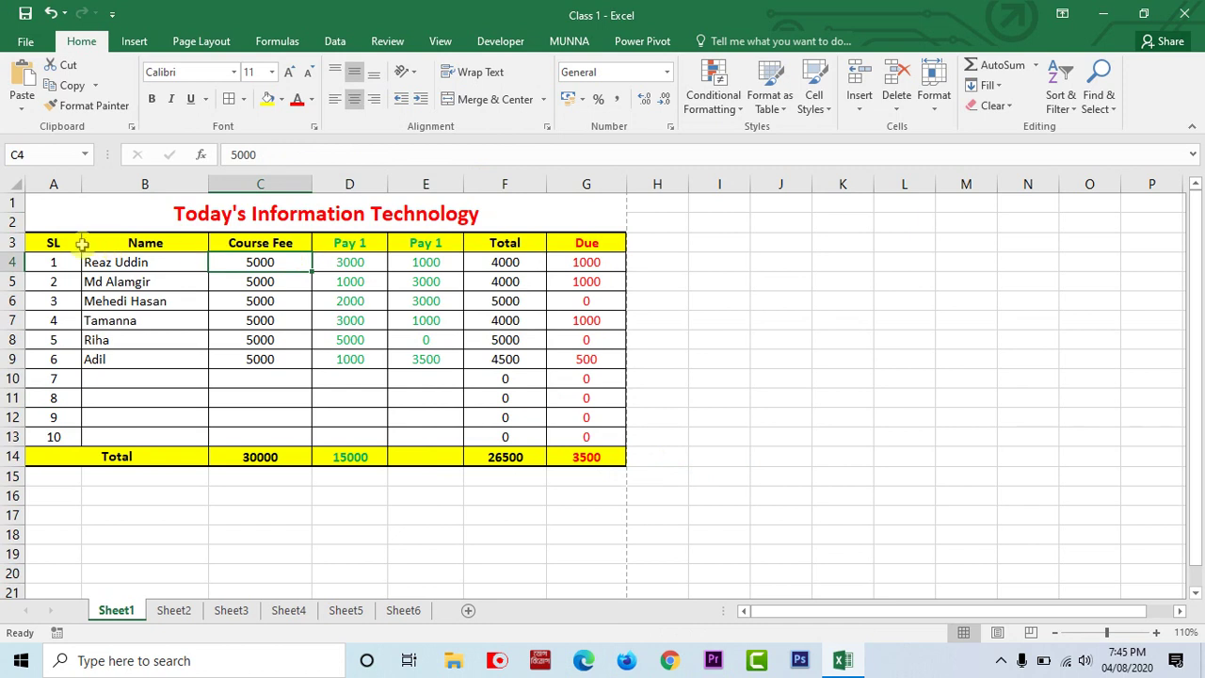
pyautogui.moveTo(82, 244); pyautogui.dragTo(589, 489)
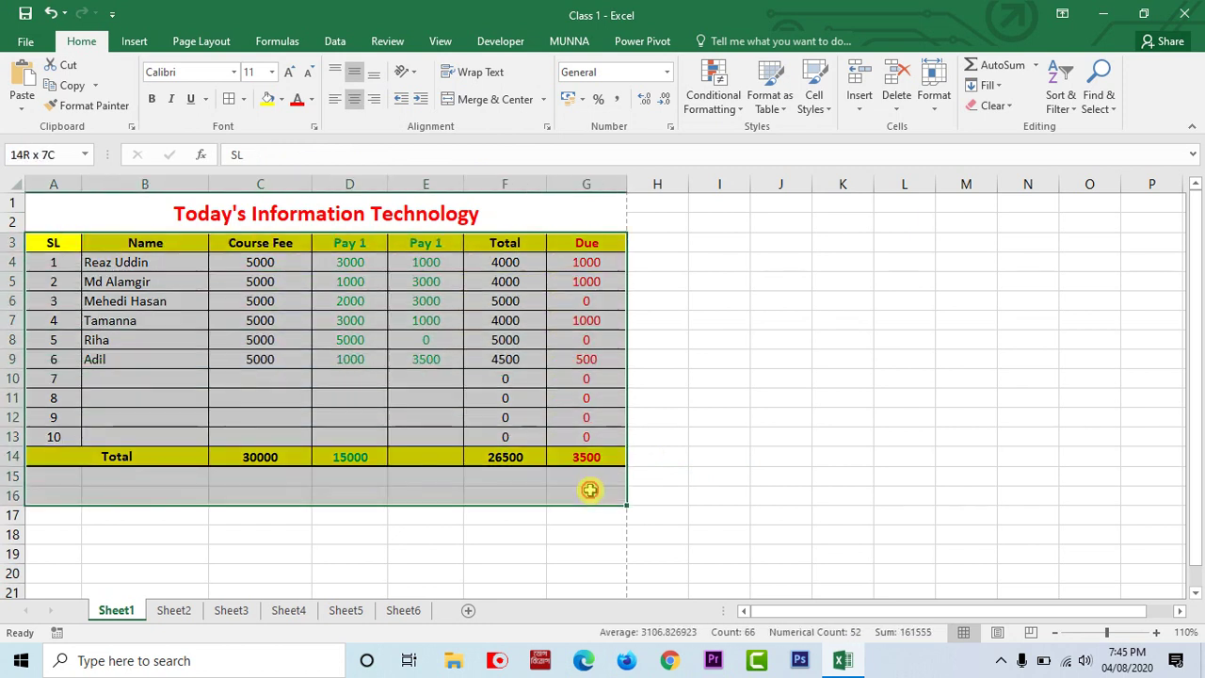
pyautogui.moveTo(589, 490); pyautogui.dragTo(590, 451)
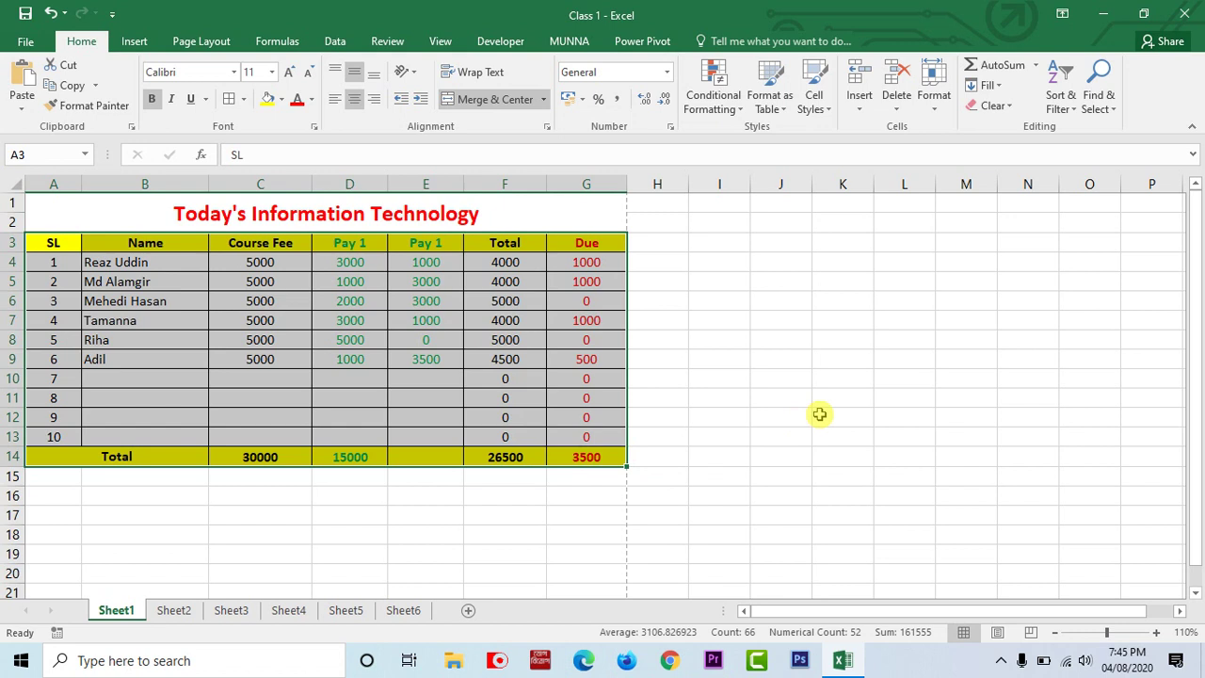
pyautogui.click(730, 350)
pyautogui.moveTo(536, 225); pyautogui.dragTo(500, 456)
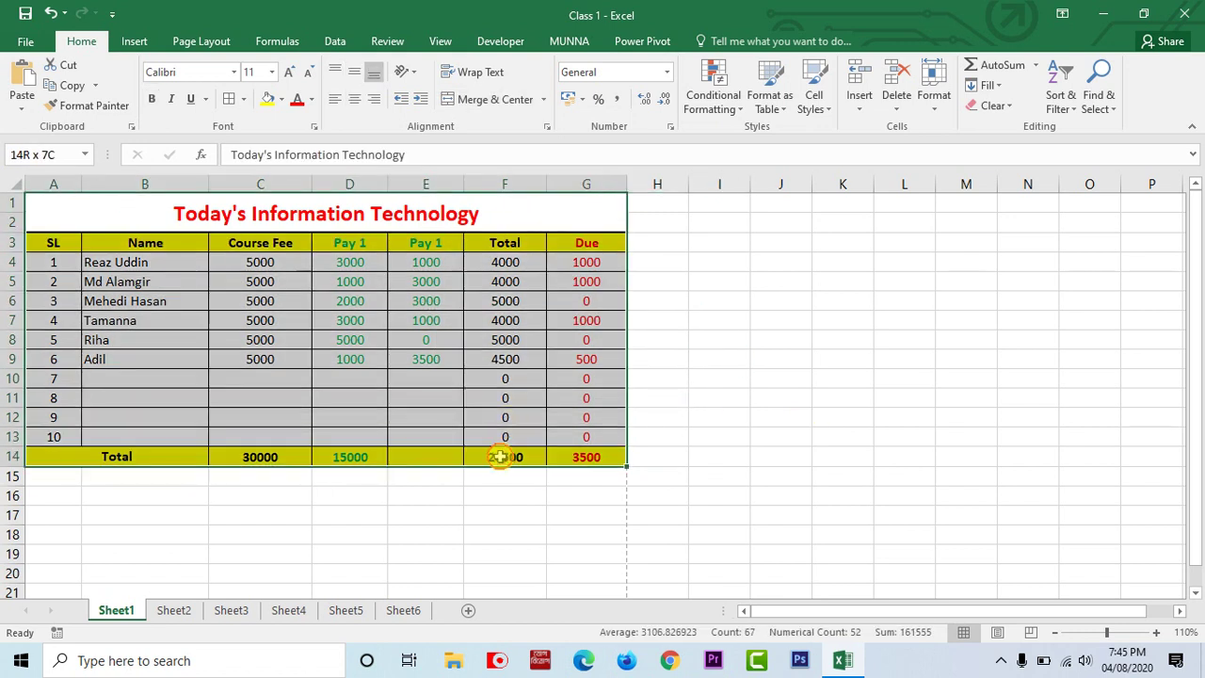
pyautogui.click(722, 433)
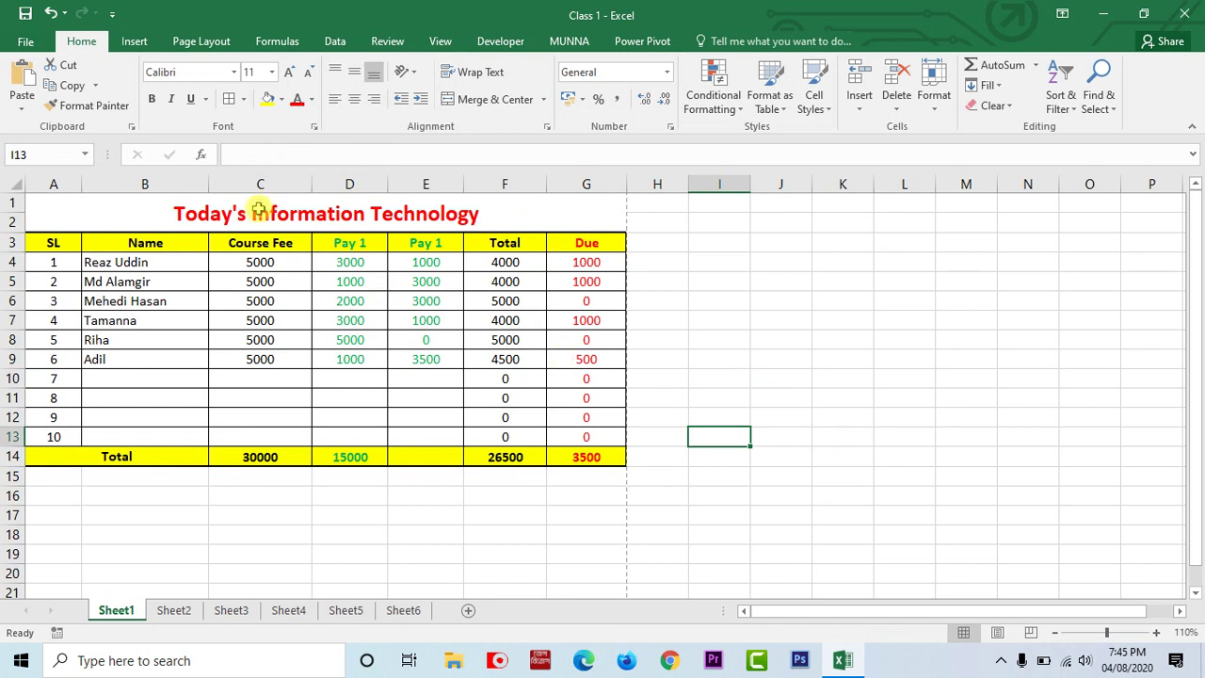
pyautogui.click(332, 215)
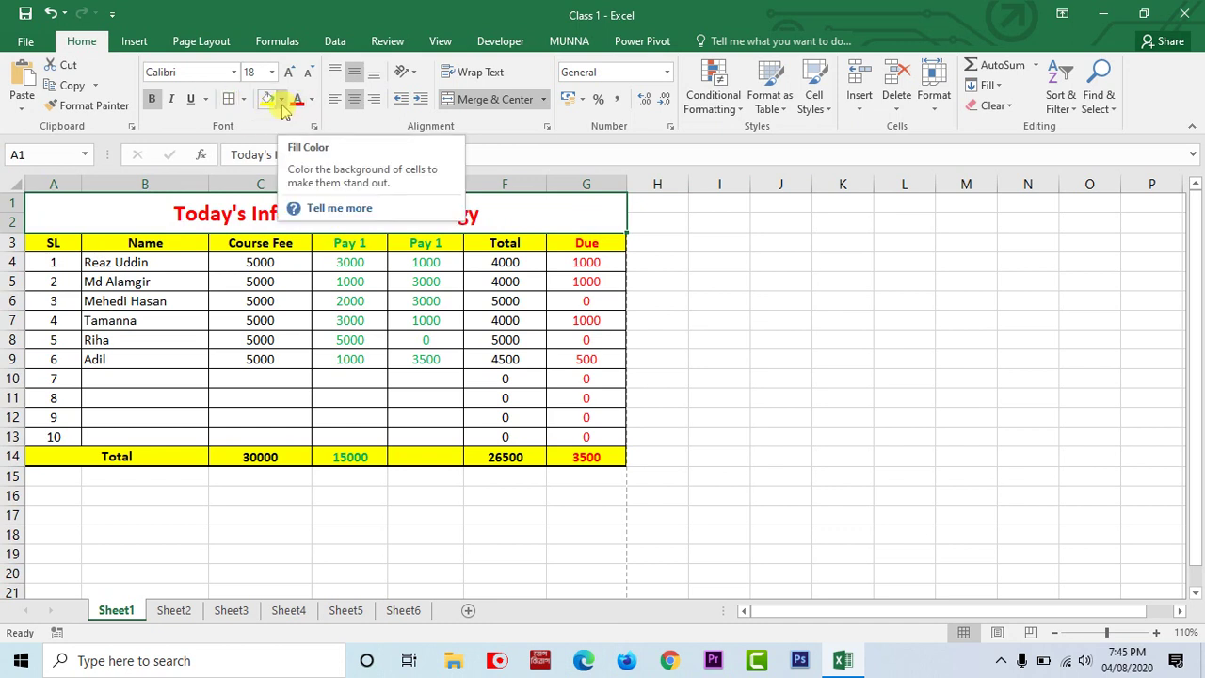
pyautogui.click(678, 243)
pyautogui.click(537, 222)
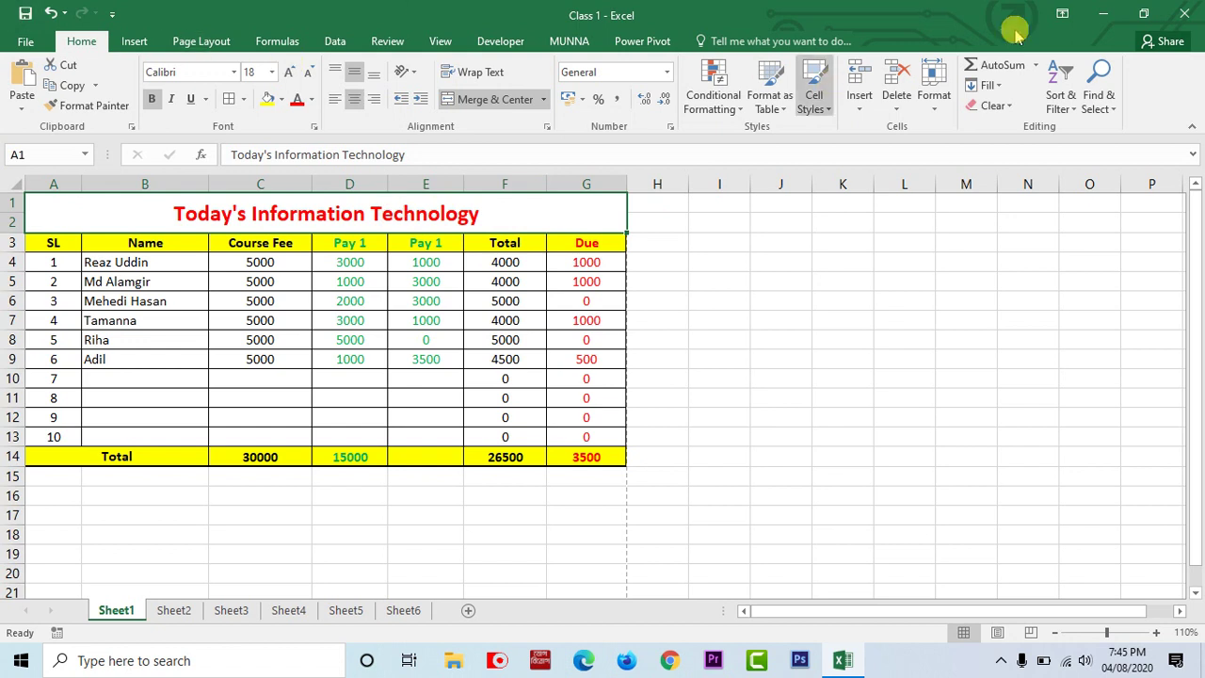
# Close Excel and refresh the Windows desktop several times.
pyautogui.click(1184, 13)
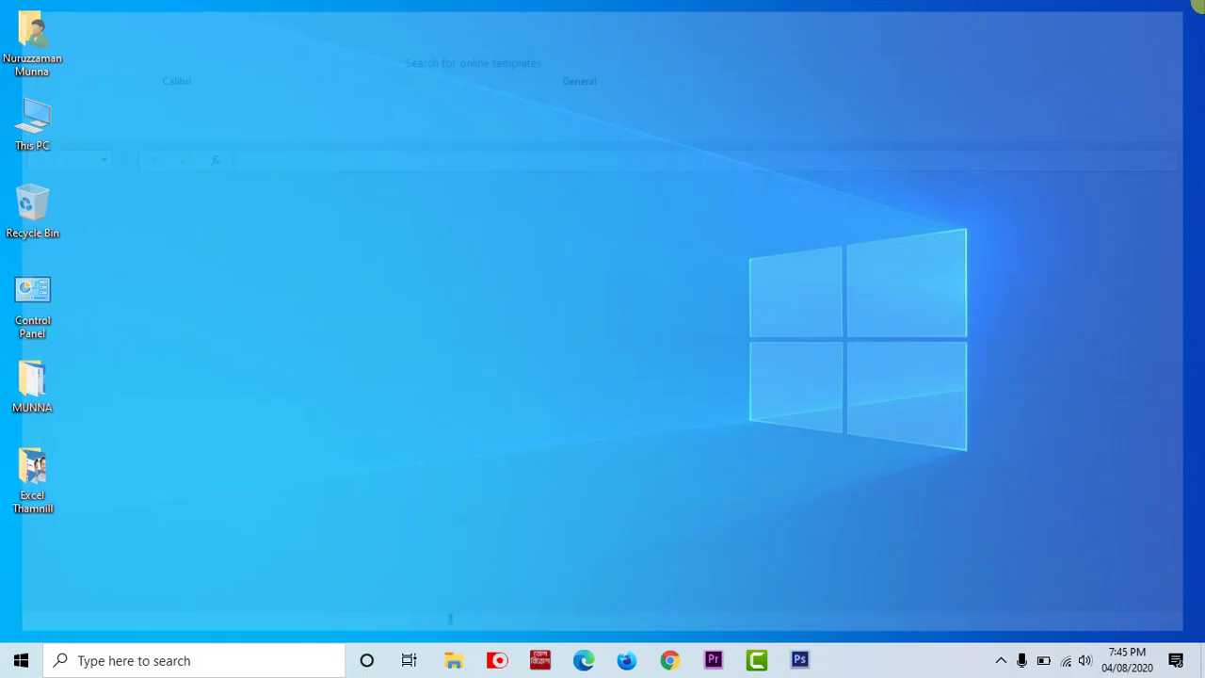
pyautogui.rightClick(742, 255)
pyautogui.click(788, 307)
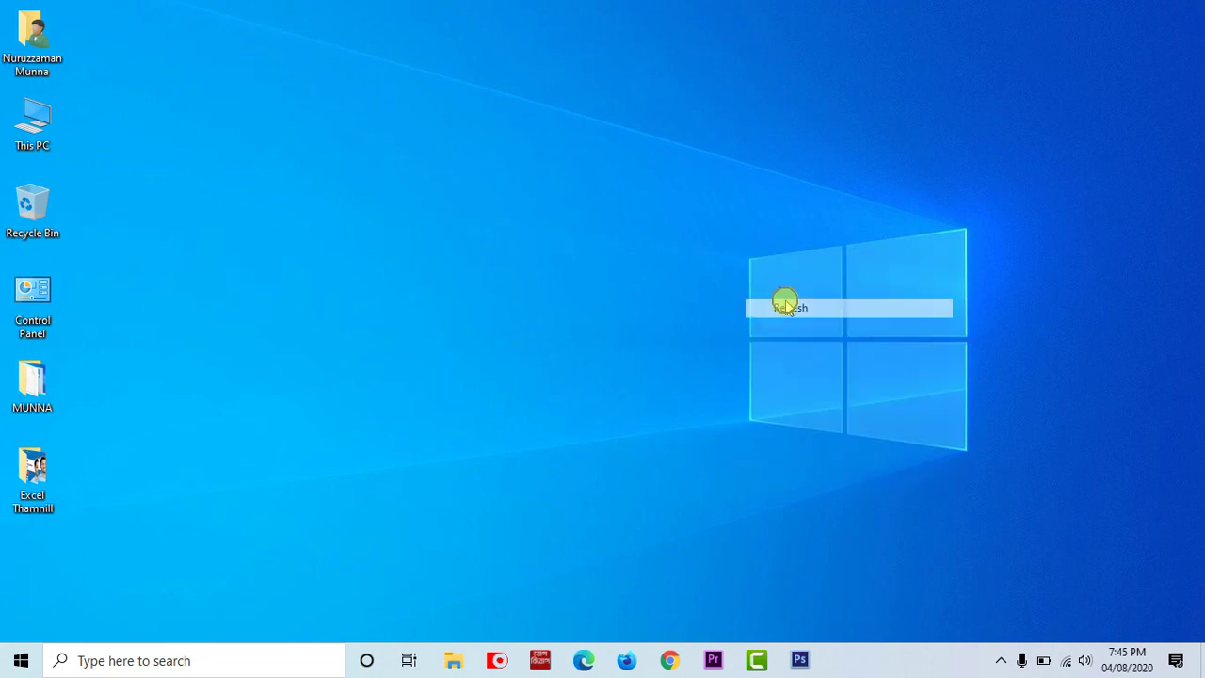
pyautogui.rightClick(785, 304)
pyautogui.click(838, 351)
pyautogui.rightClick(838, 351)
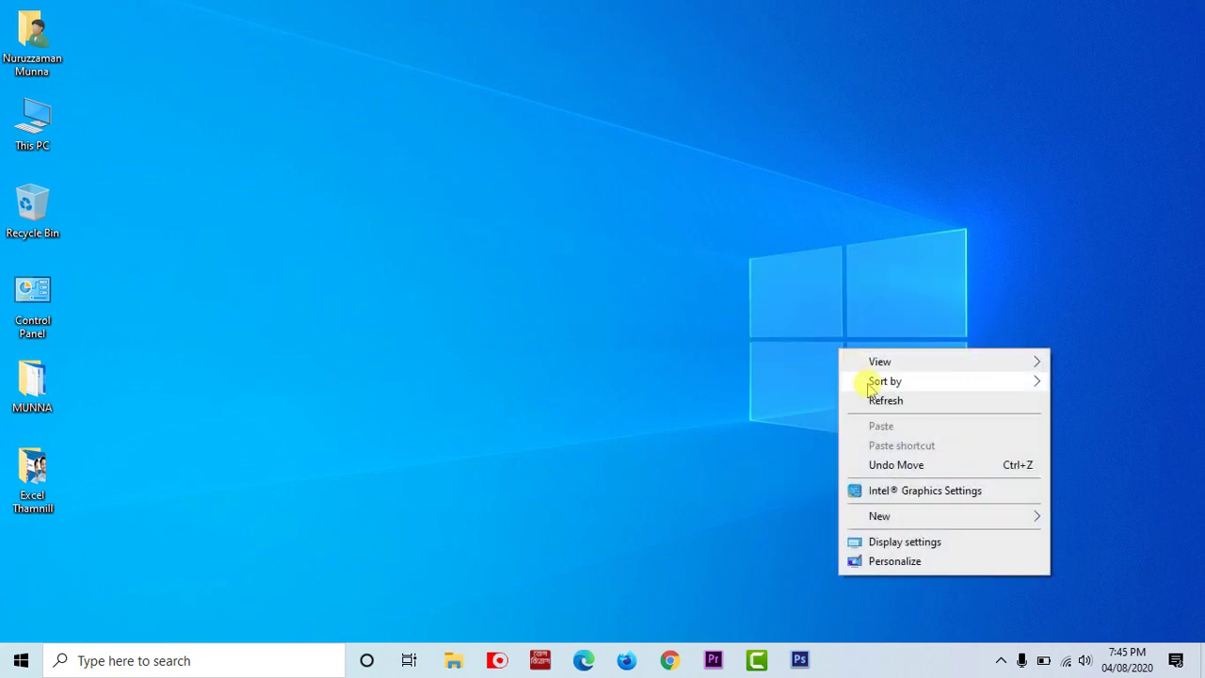
pyautogui.click(875, 399)
pyautogui.rightClick(377, 315)
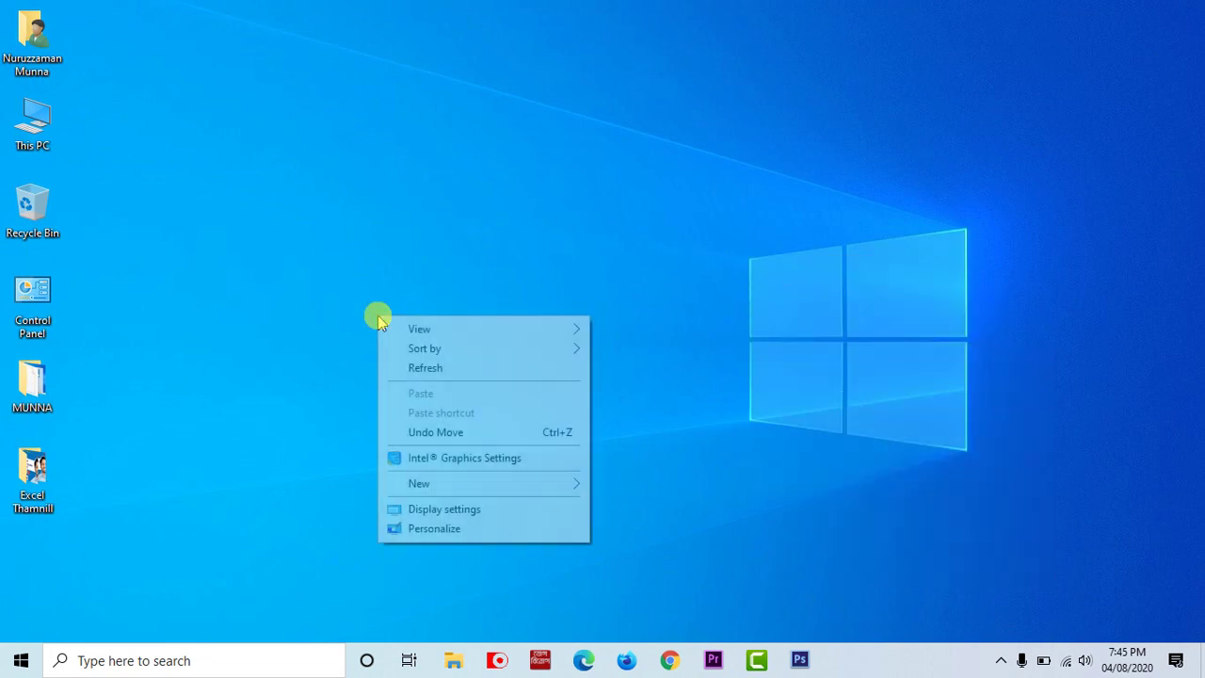
pyautogui.click(426, 367)
pyautogui.rightClick(426, 364)
pyautogui.click(503, 420)
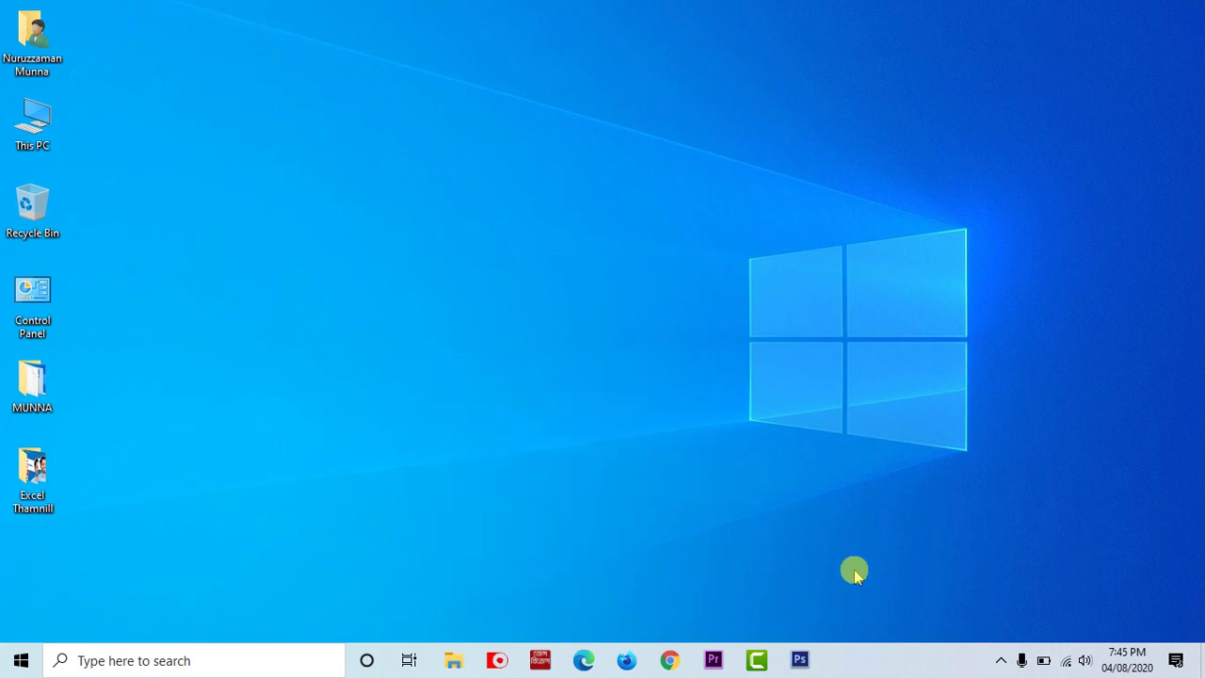
# Stop the Apowersoft screen recording from its system-tray icon.
pyautogui.click(1000, 662)
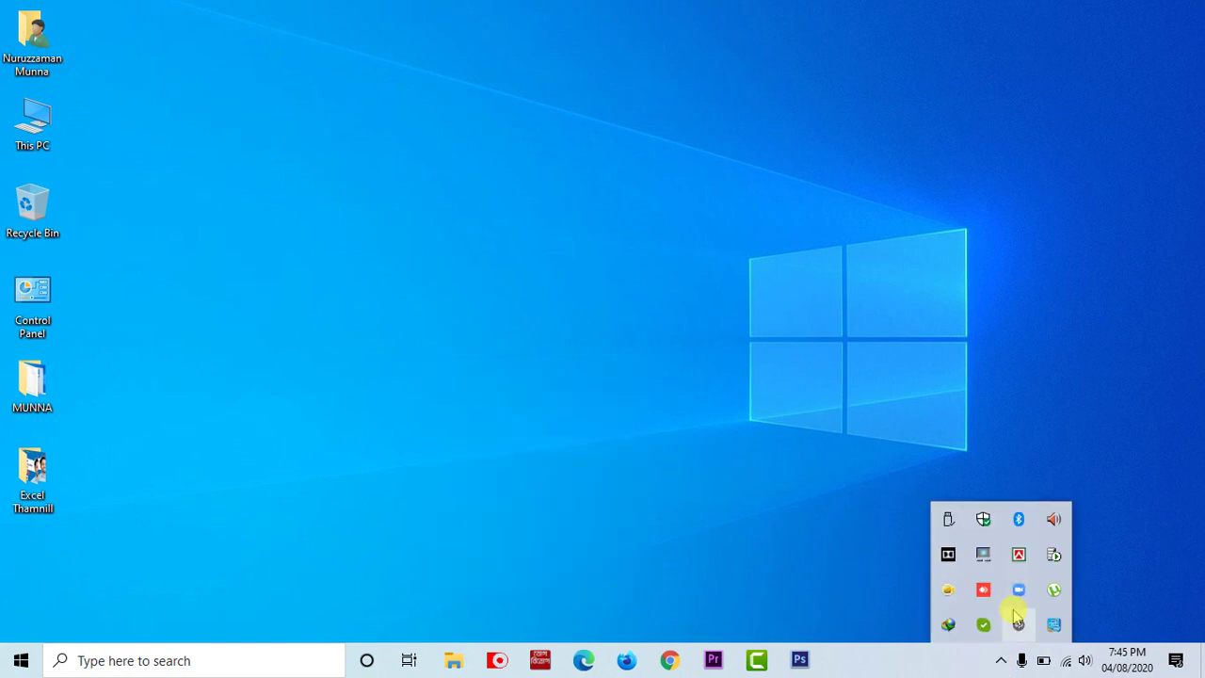
pyautogui.rightClick(947, 589)
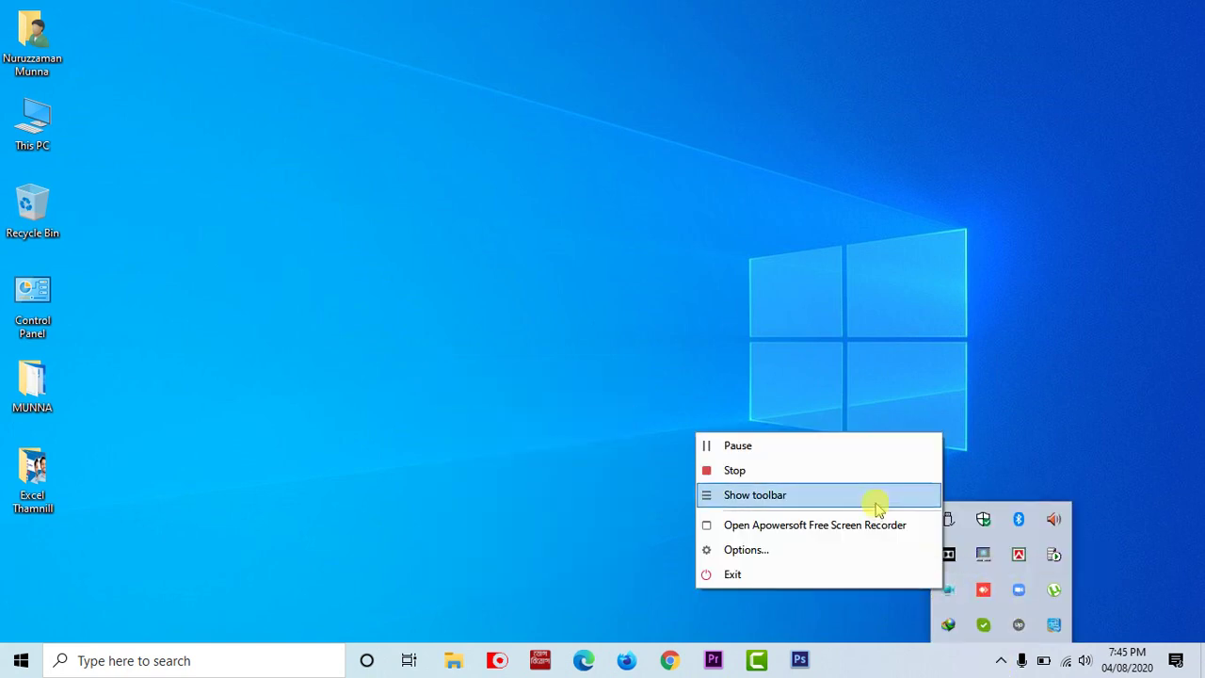
pyautogui.click(948, 591)
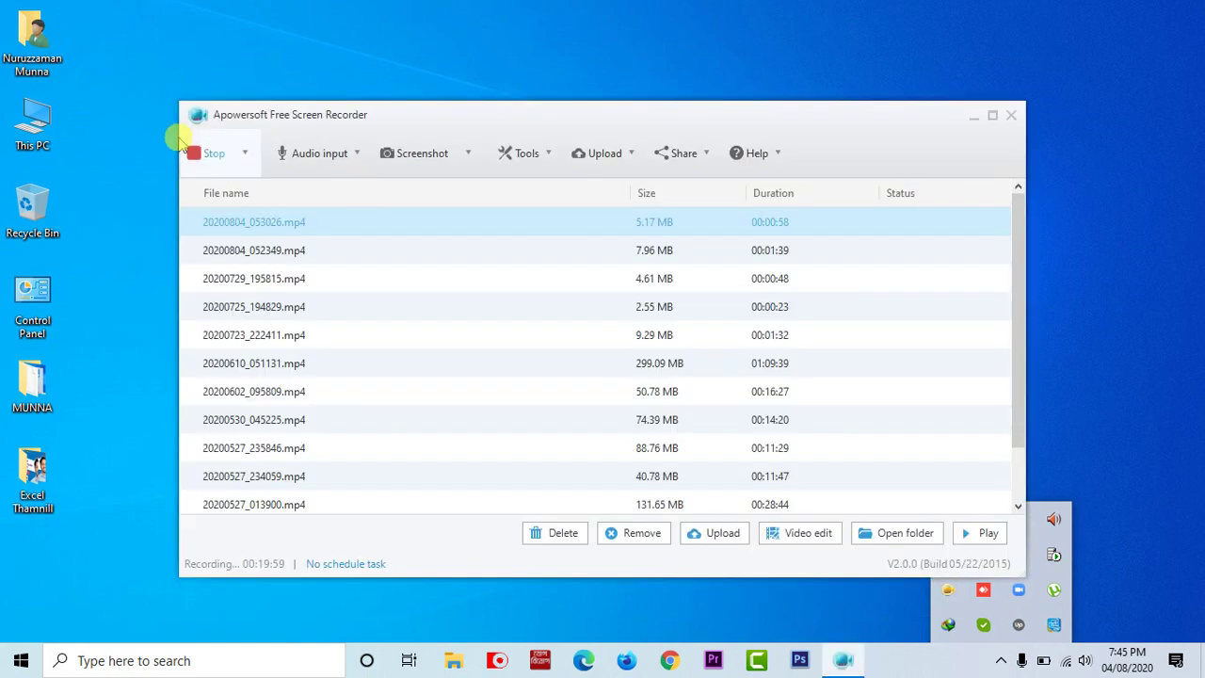
pyautogui.click(211, 156)
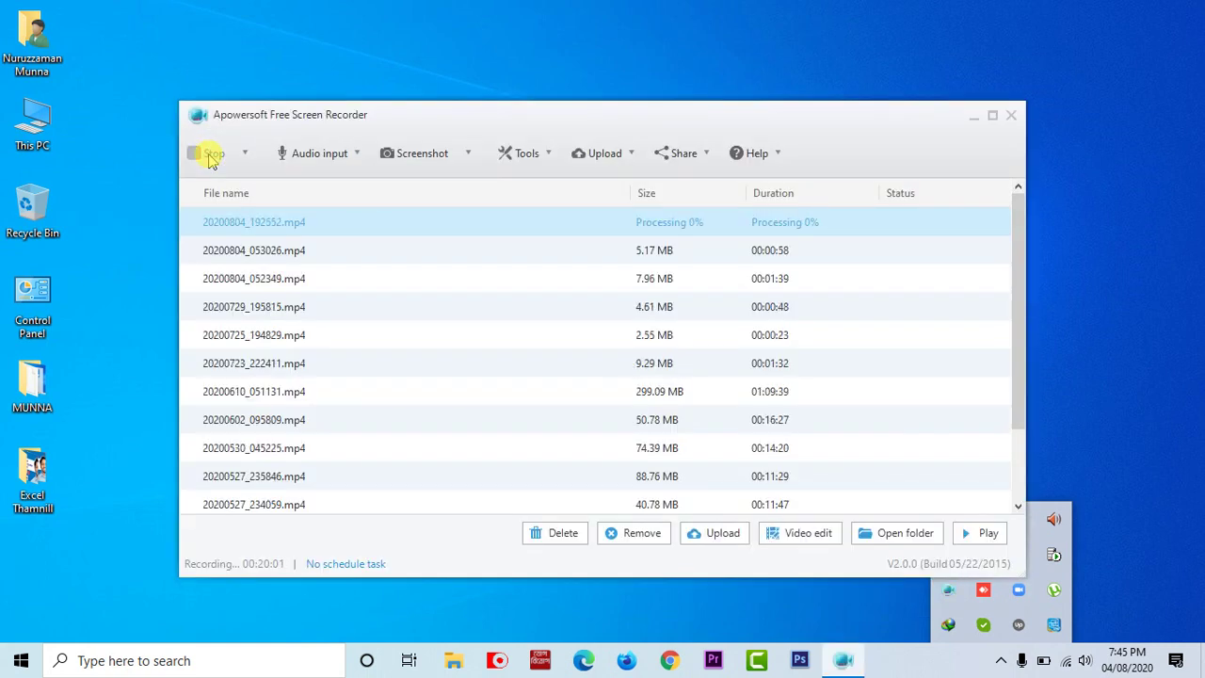